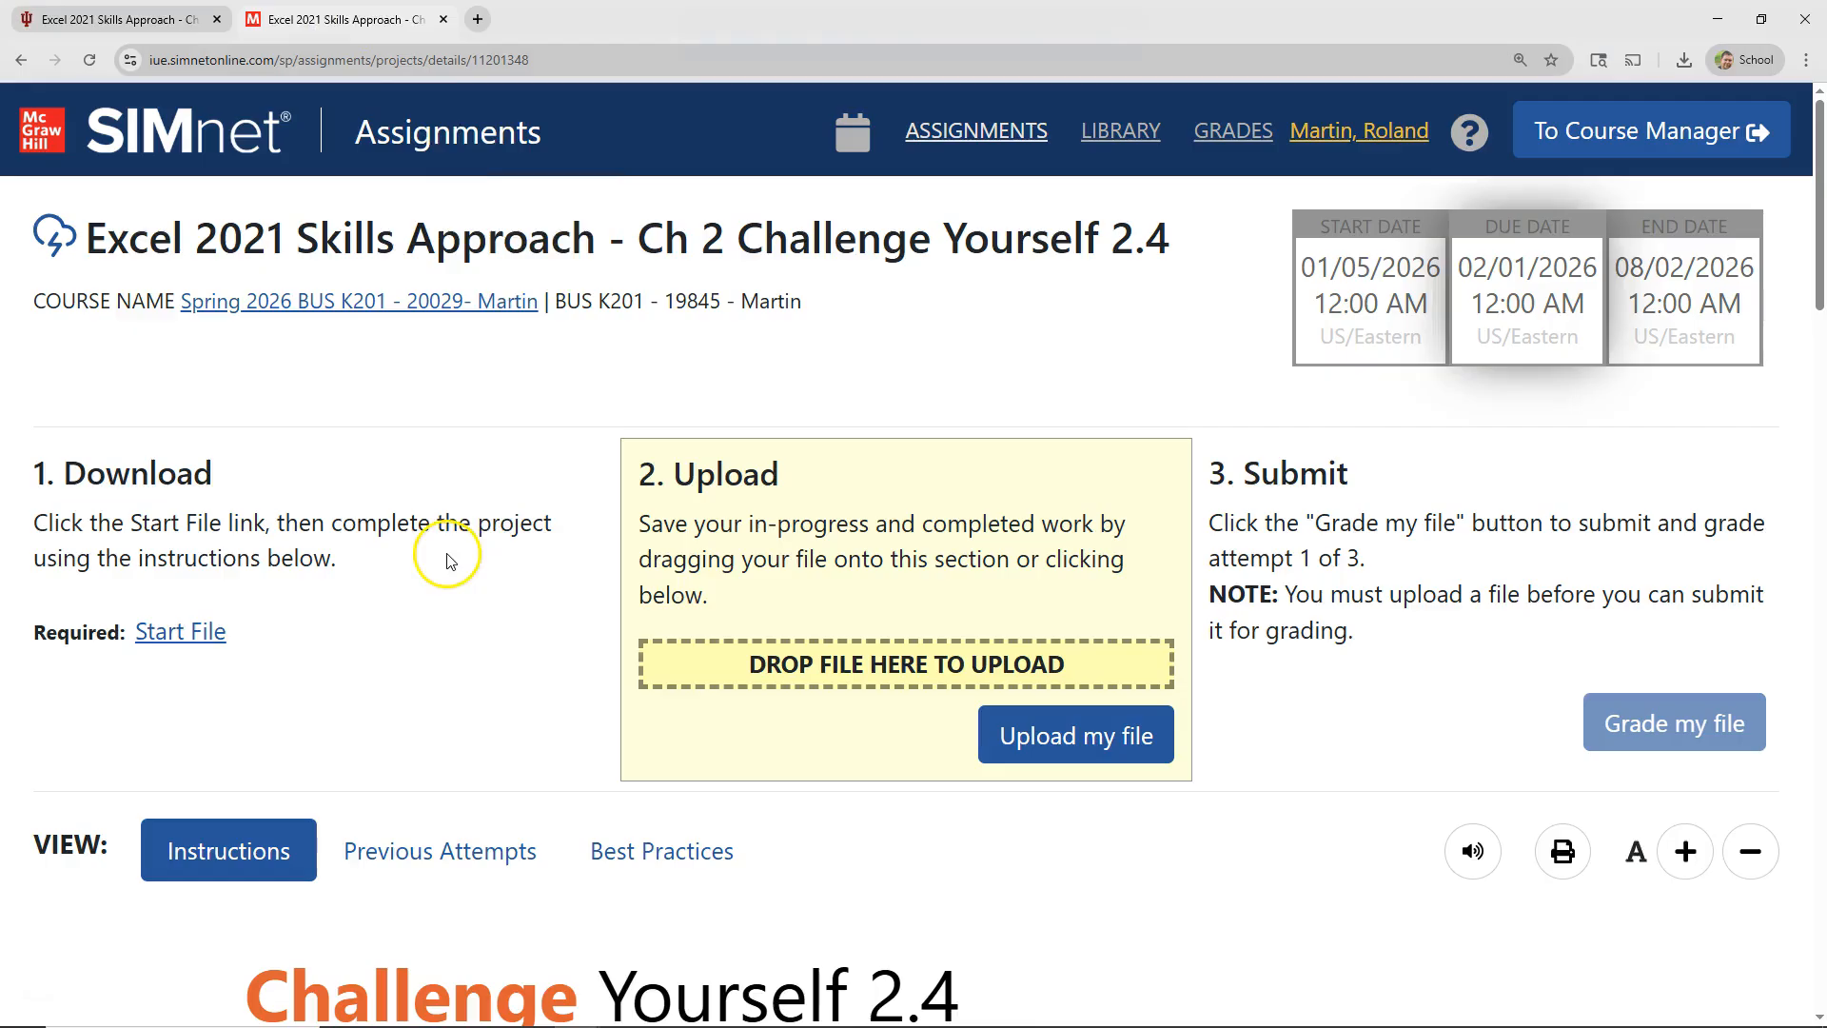
# Step: Download the assignment's start file, open the workbook in Excel and enable editing
pyautogui.click(179, 643)
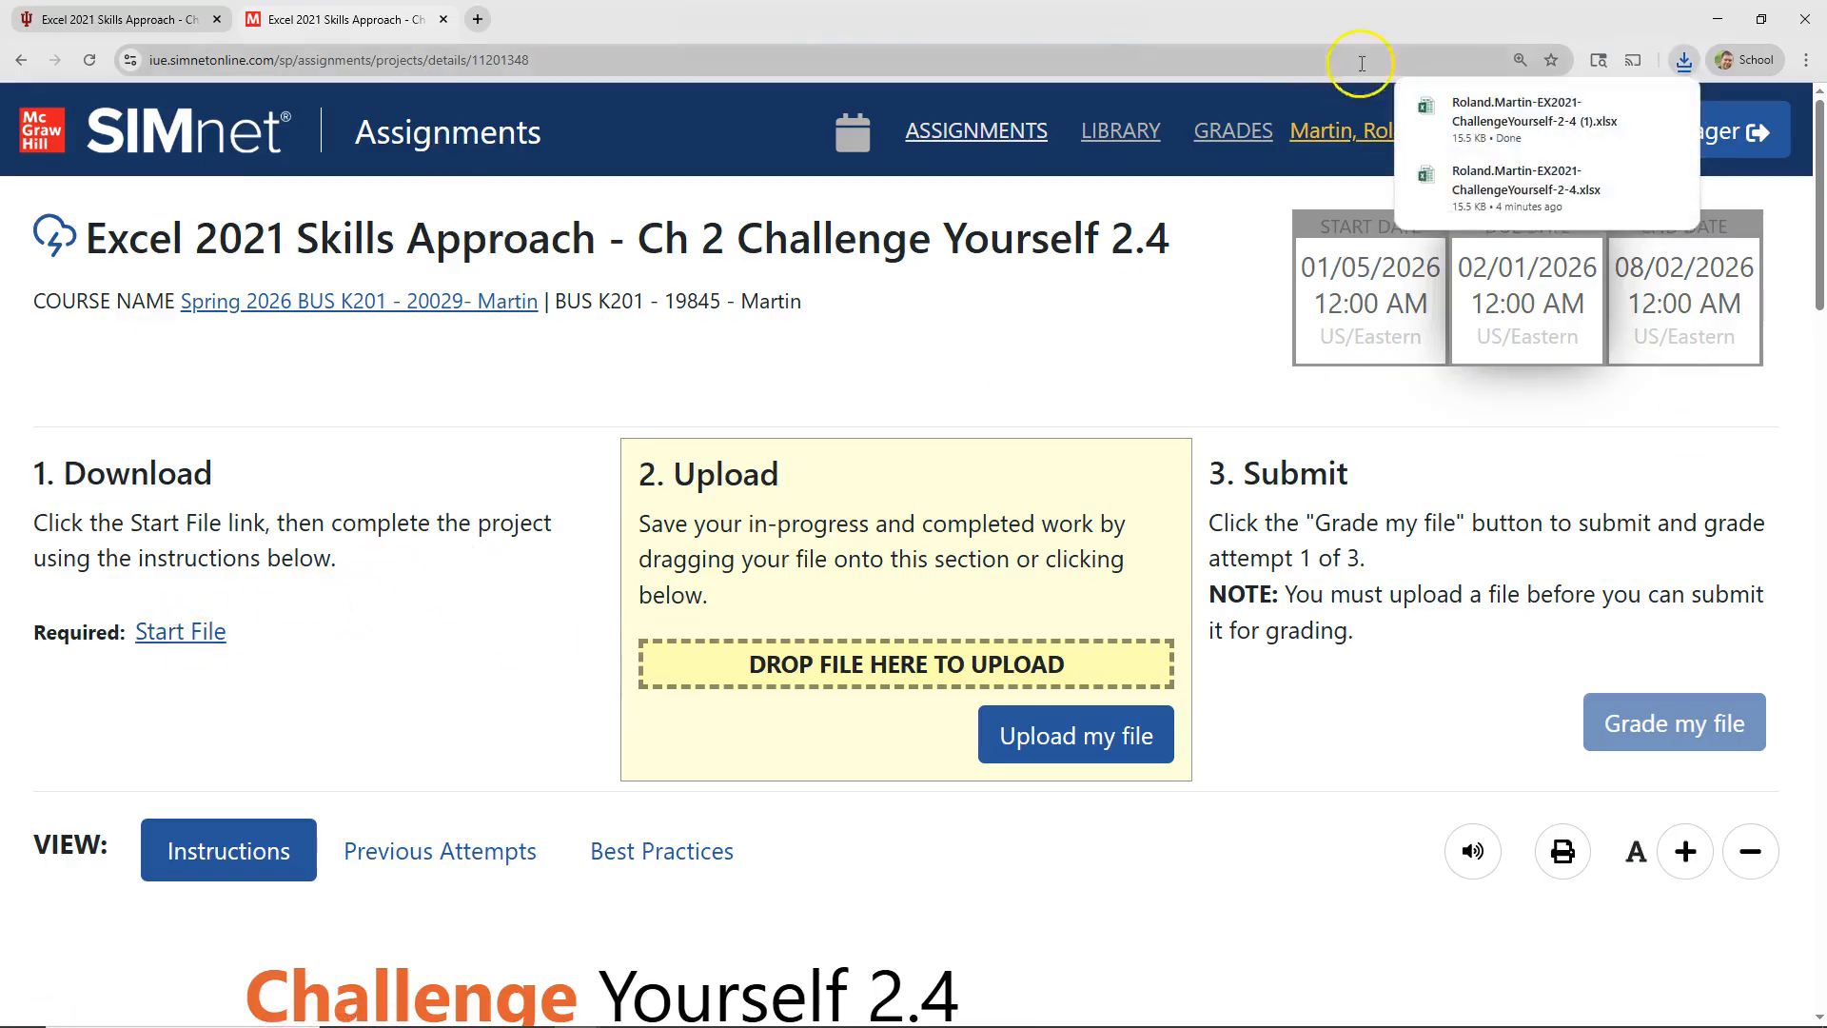
pyautogui.click(1683, 60)
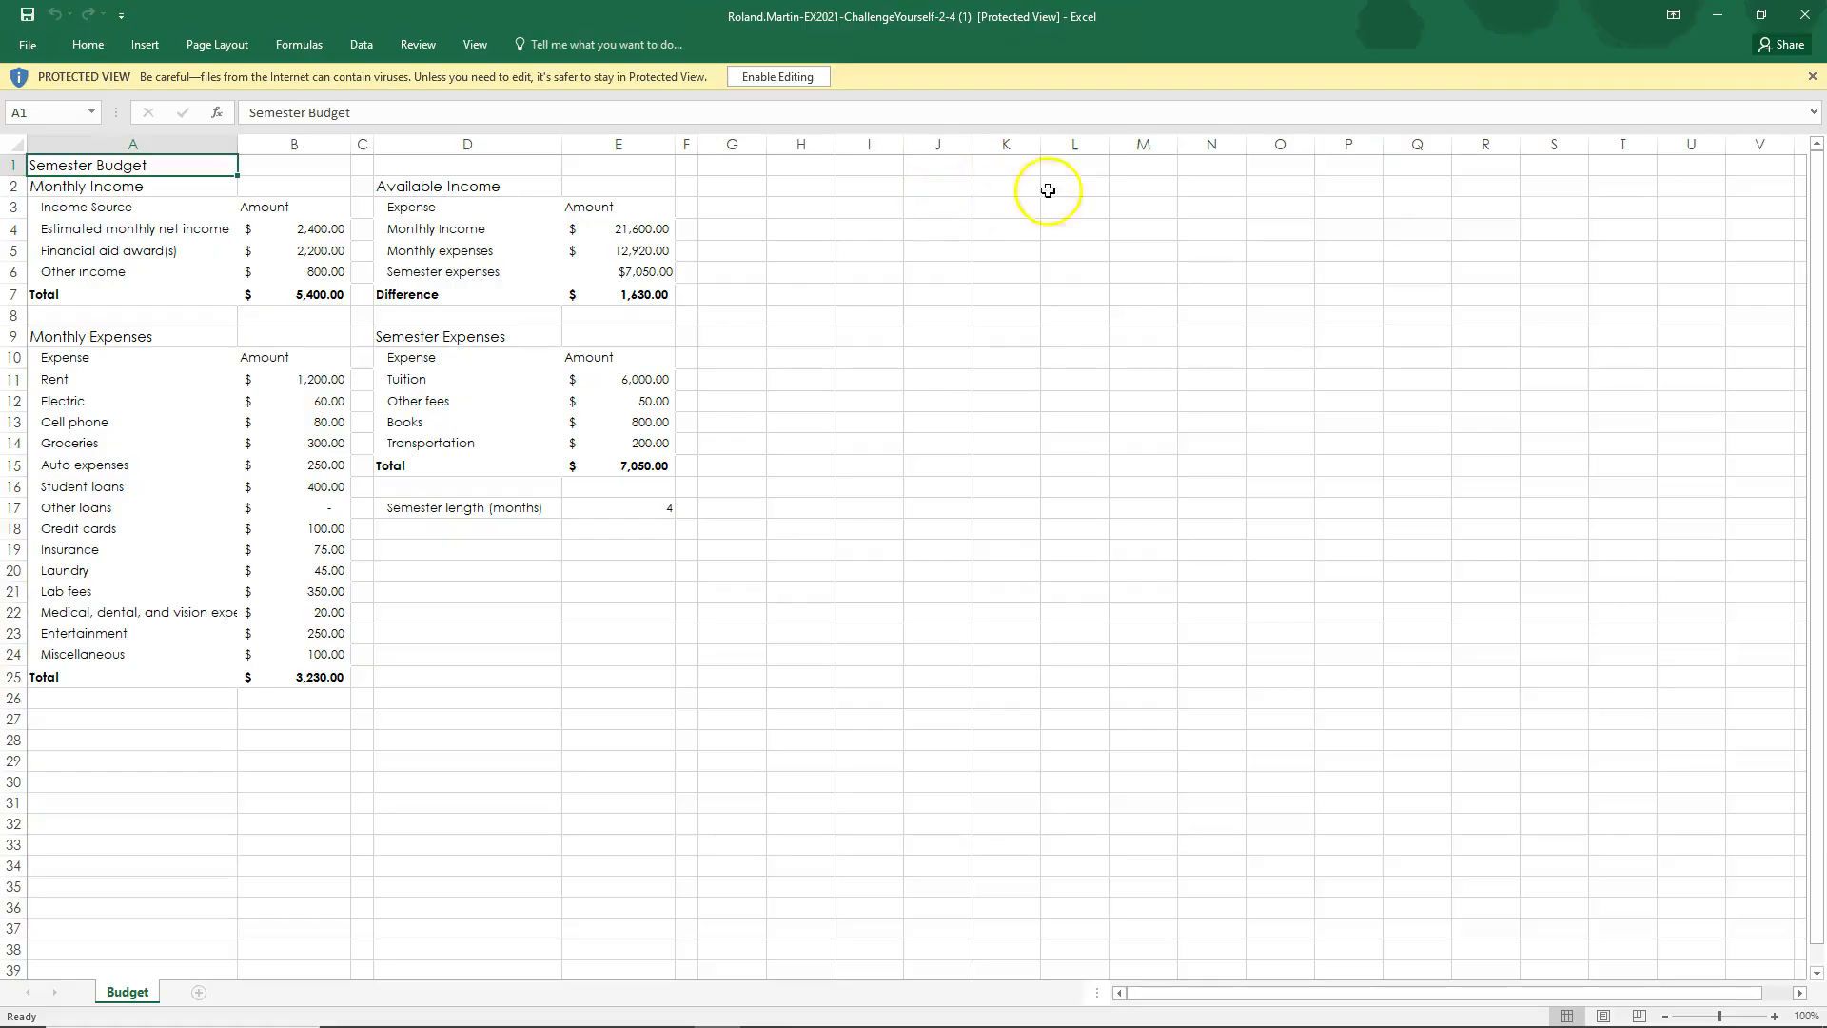
pyautogui.click(787, 76)
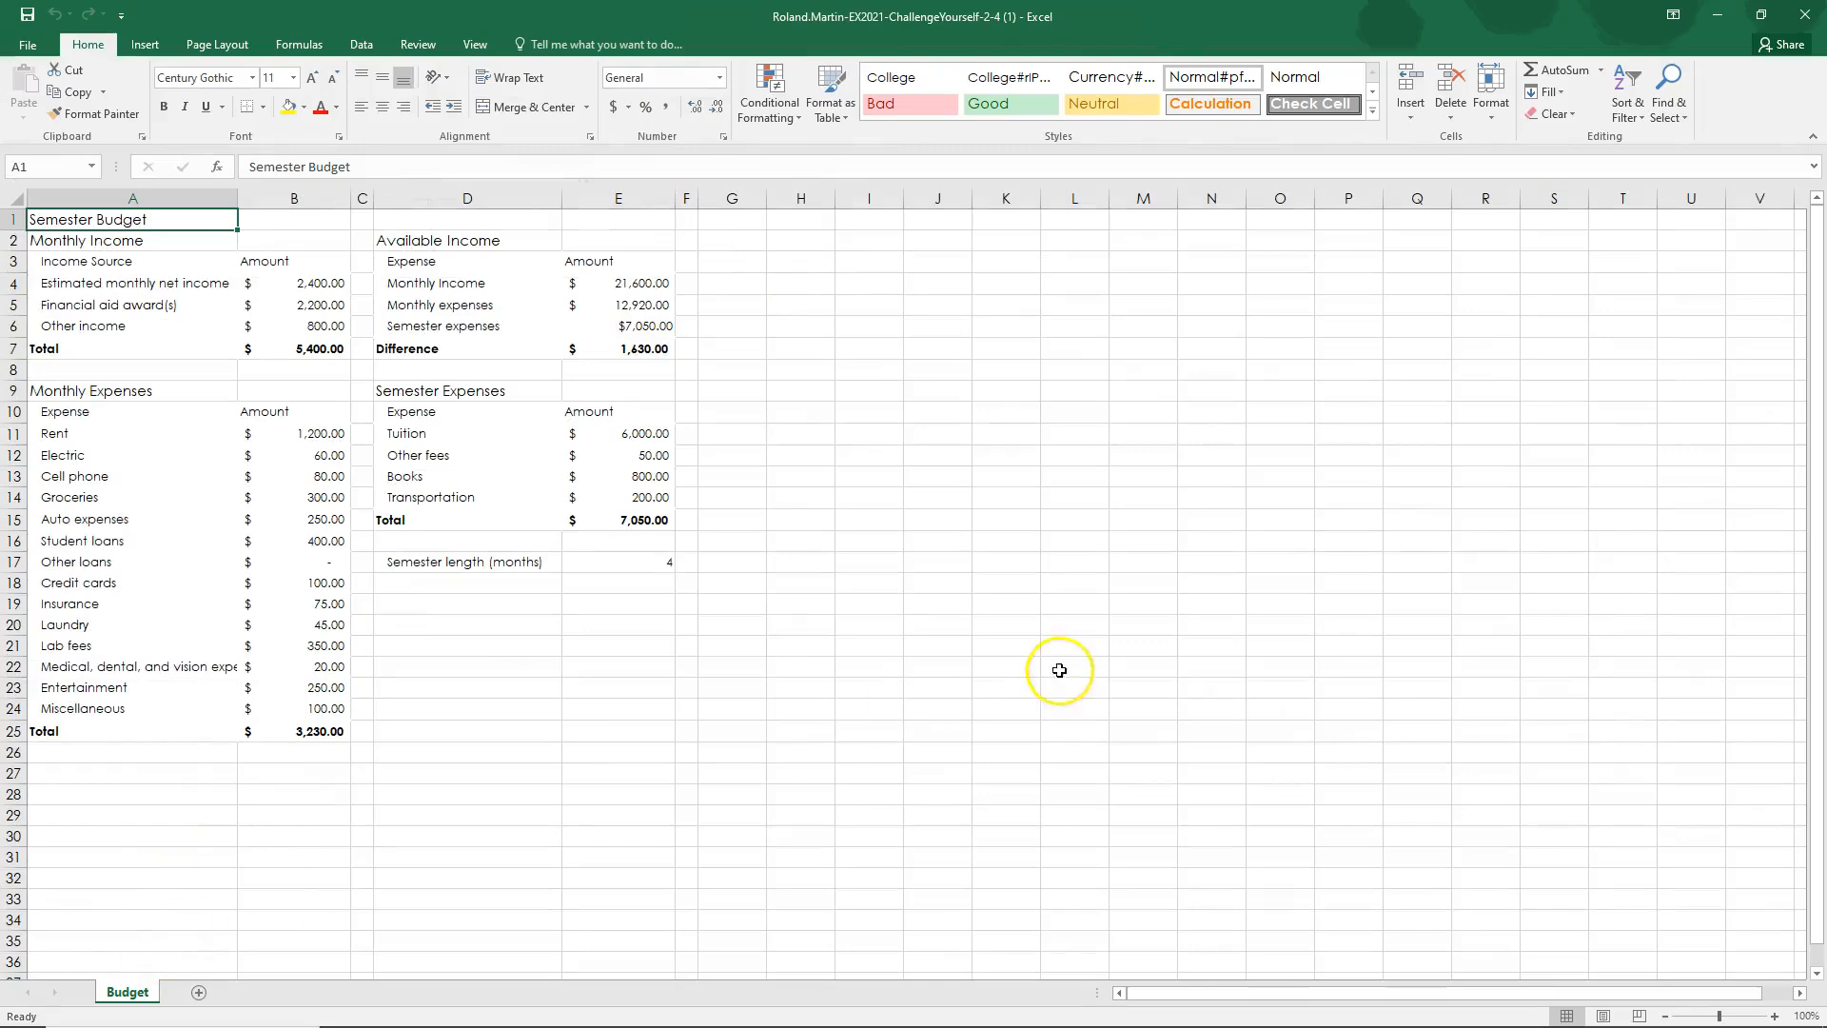
pyautogui.click(1774, 1017)
pyautogui.click(1773, 1016)
pyautogui.click(1774, 1016)
pyautogui.click(1774, 1016)
pyautogui.click(1773, 1016)
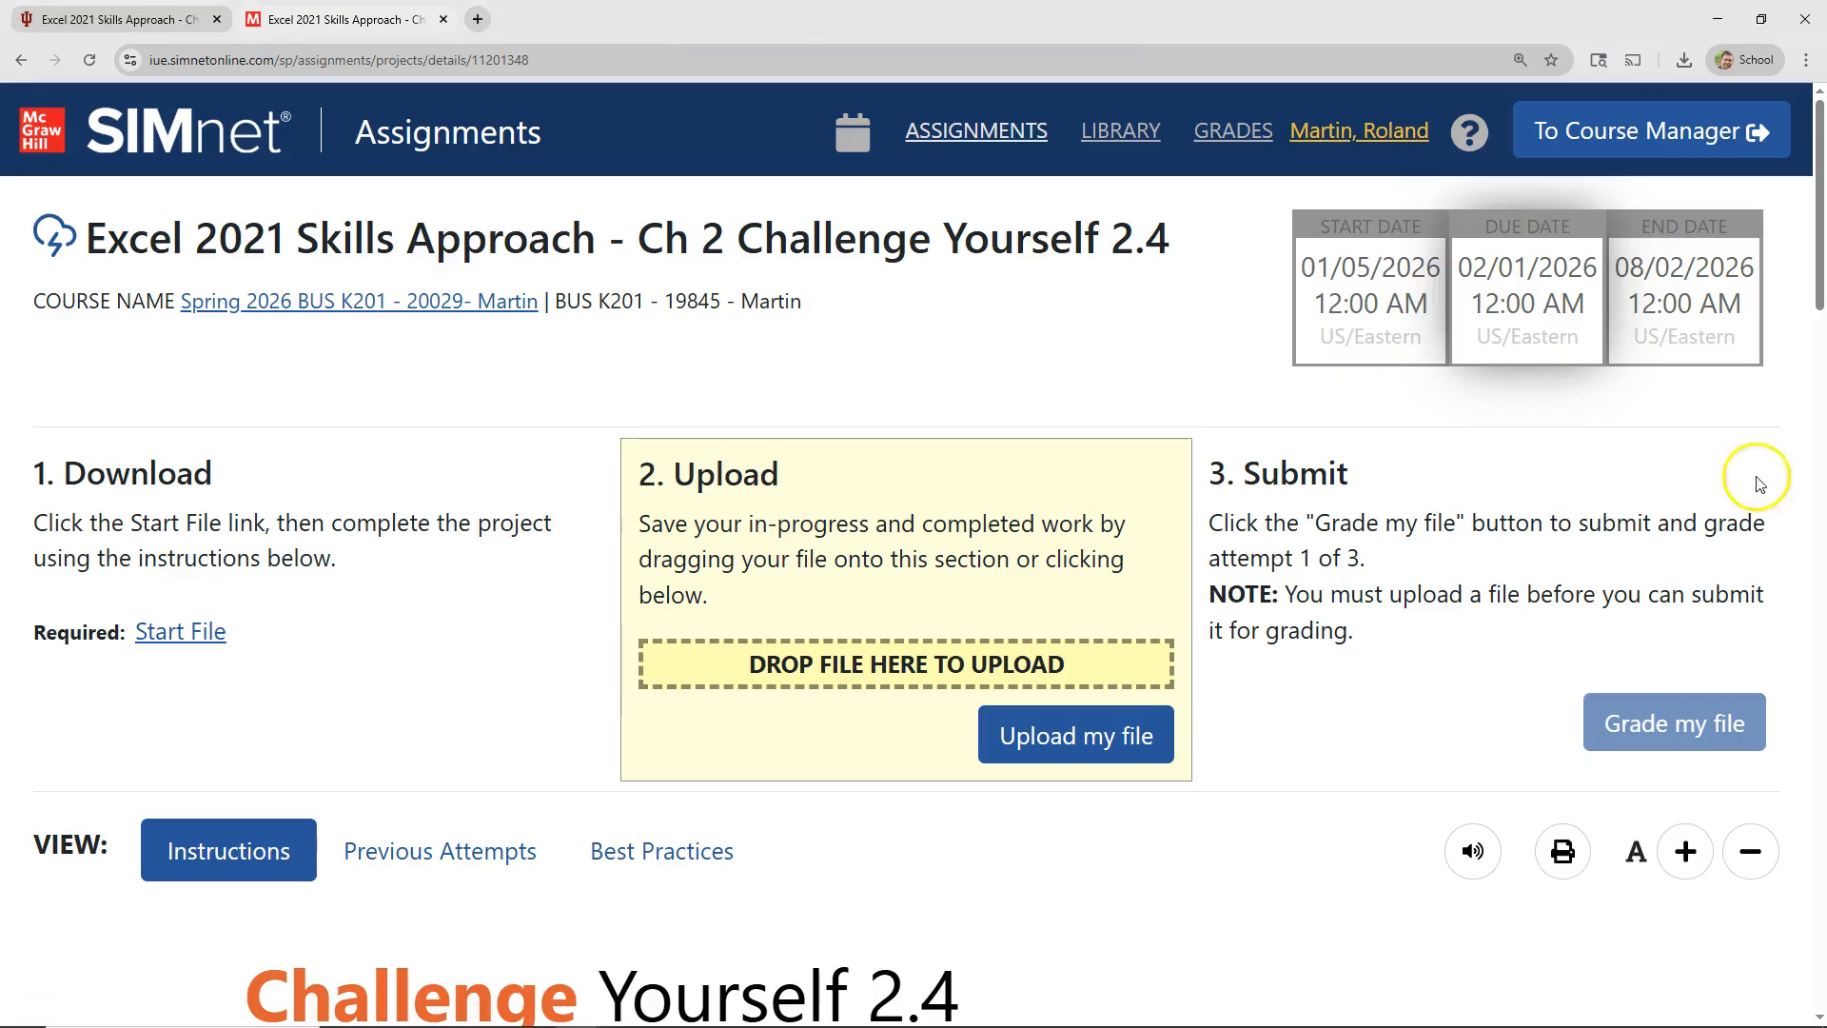
# Step: Go through the project instructions on the SIMnet page and mark steps 1 and 2 as complete
pyautogui.scroll(-1, 596, 619)
pyautogui.scroll(-8, 596, 620)
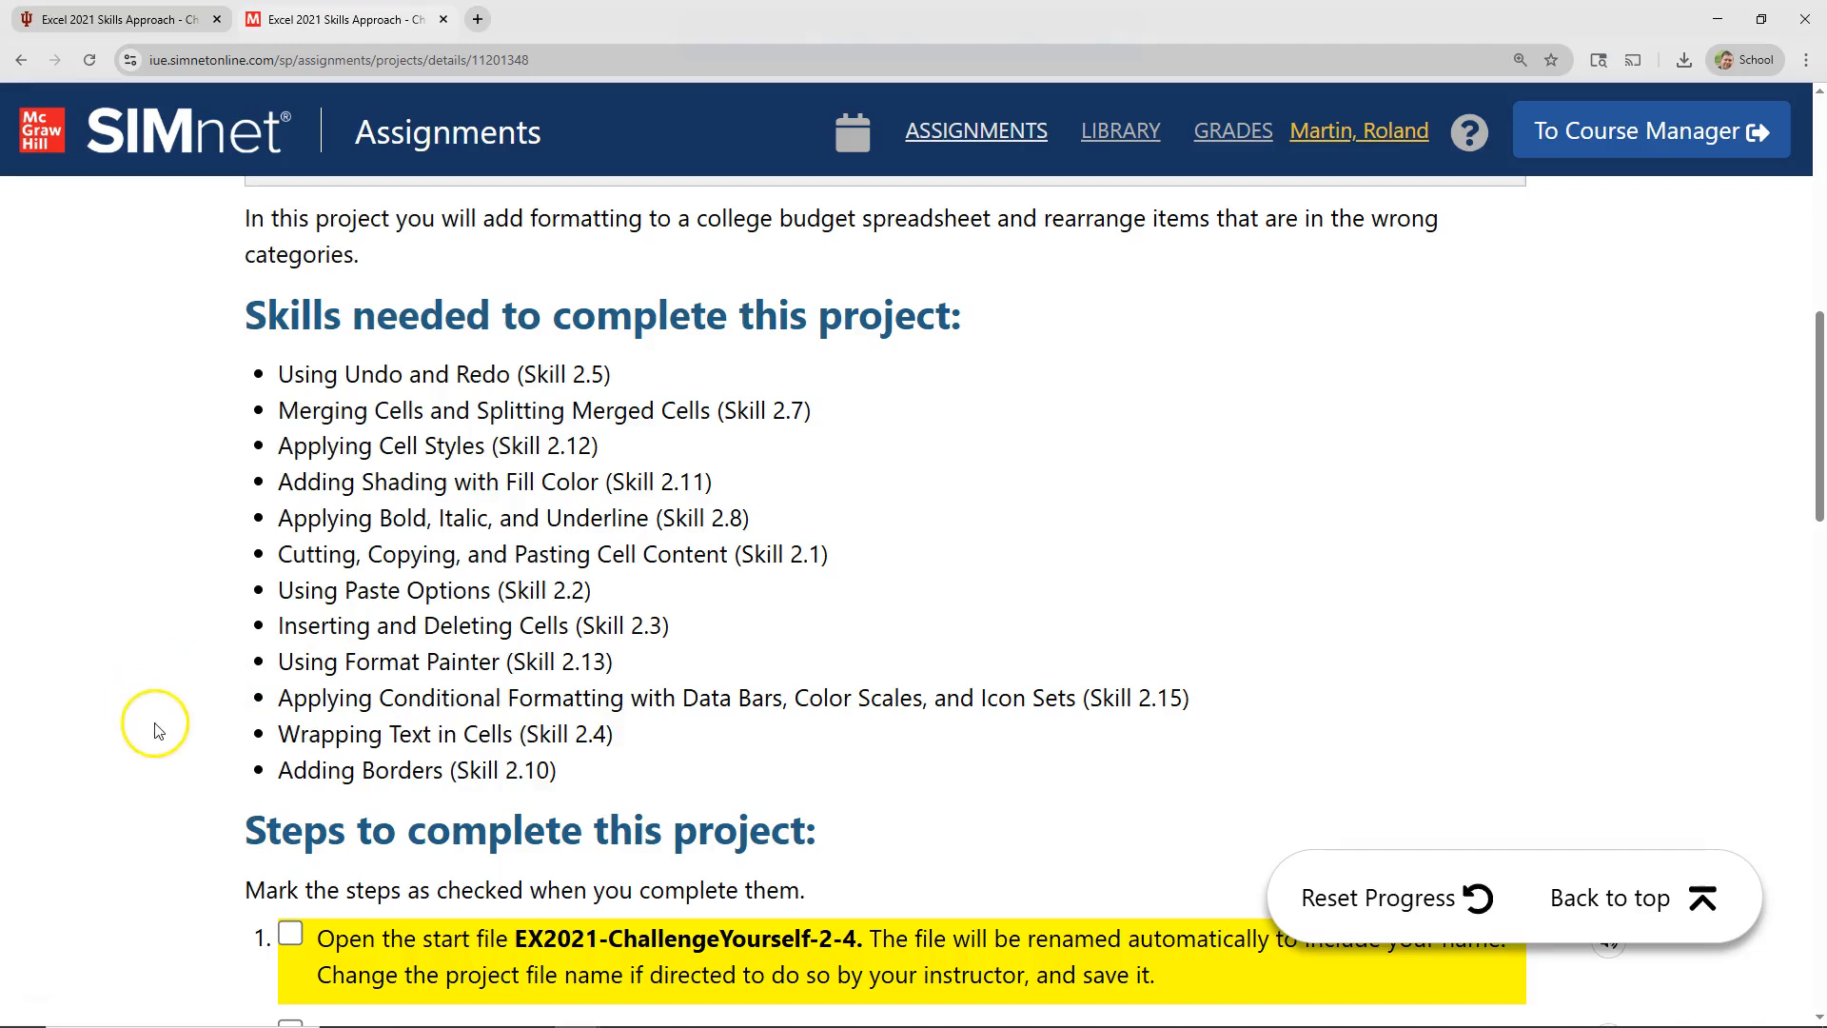
pyautogui.scroll(-5, 158, 733)
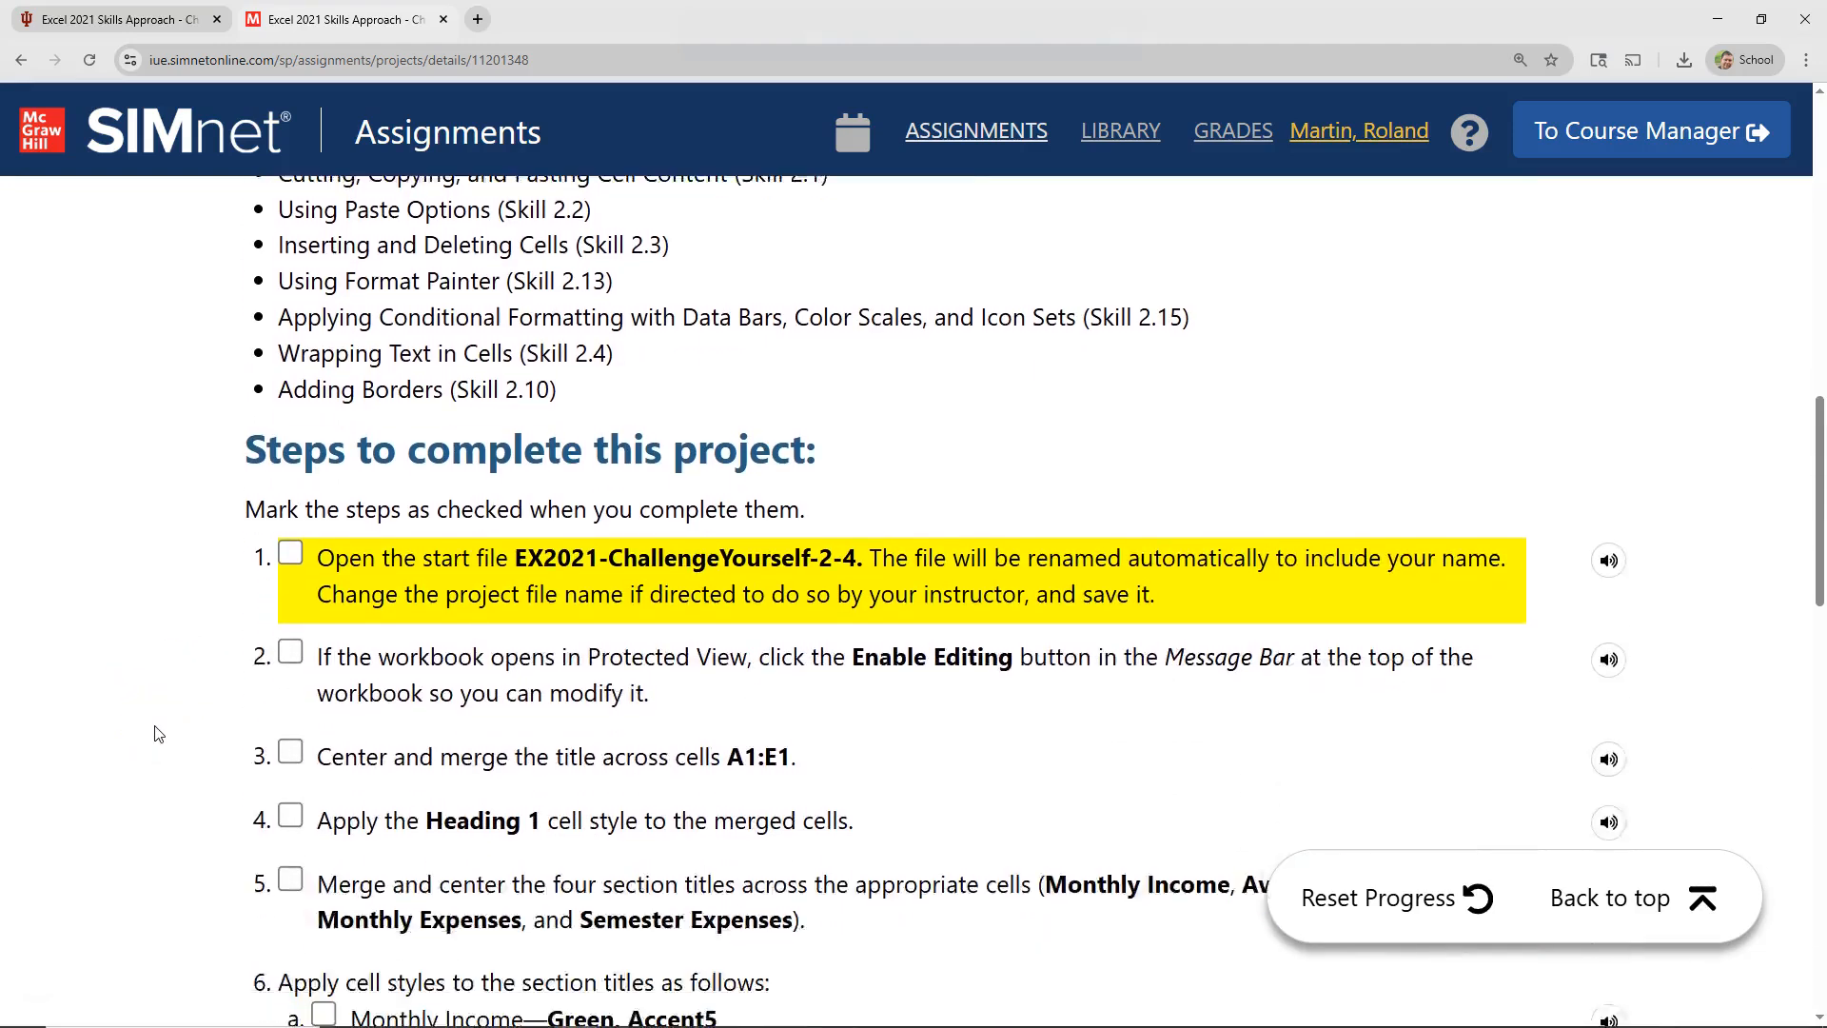
pyautogui.scroll(-1, 158, 733)
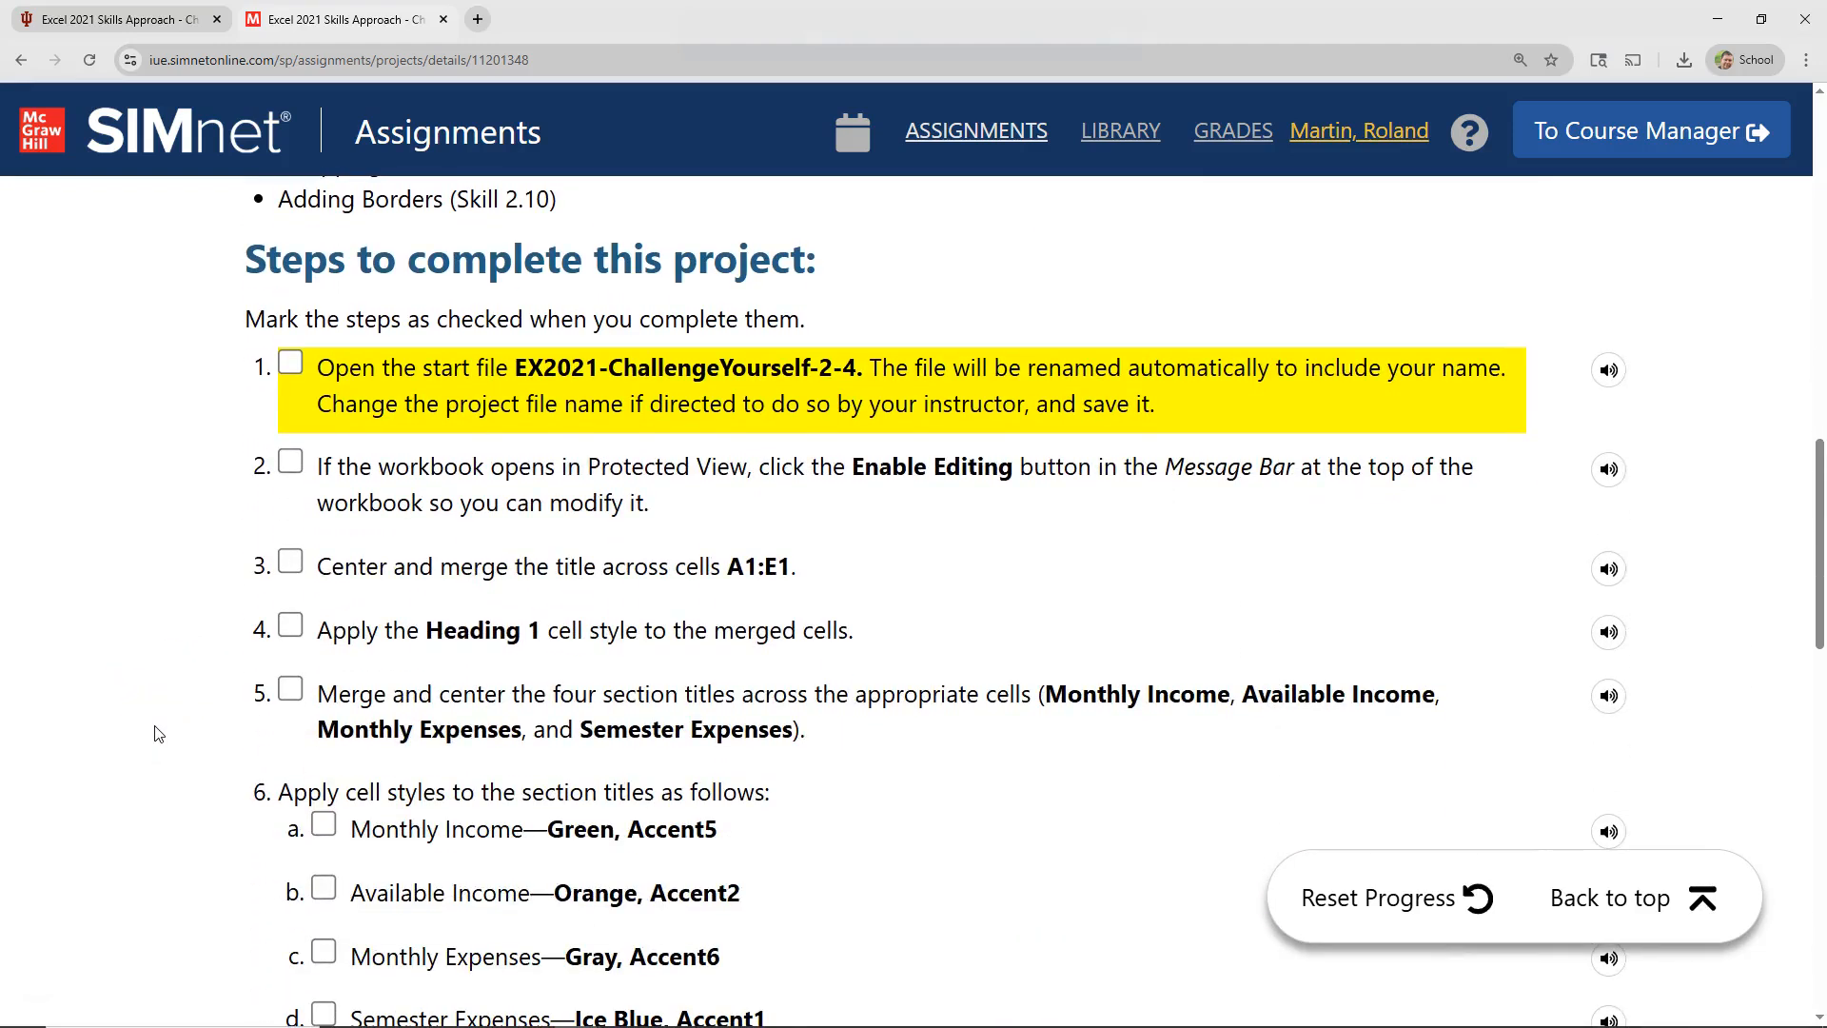
pyautogui.click(290, 363)
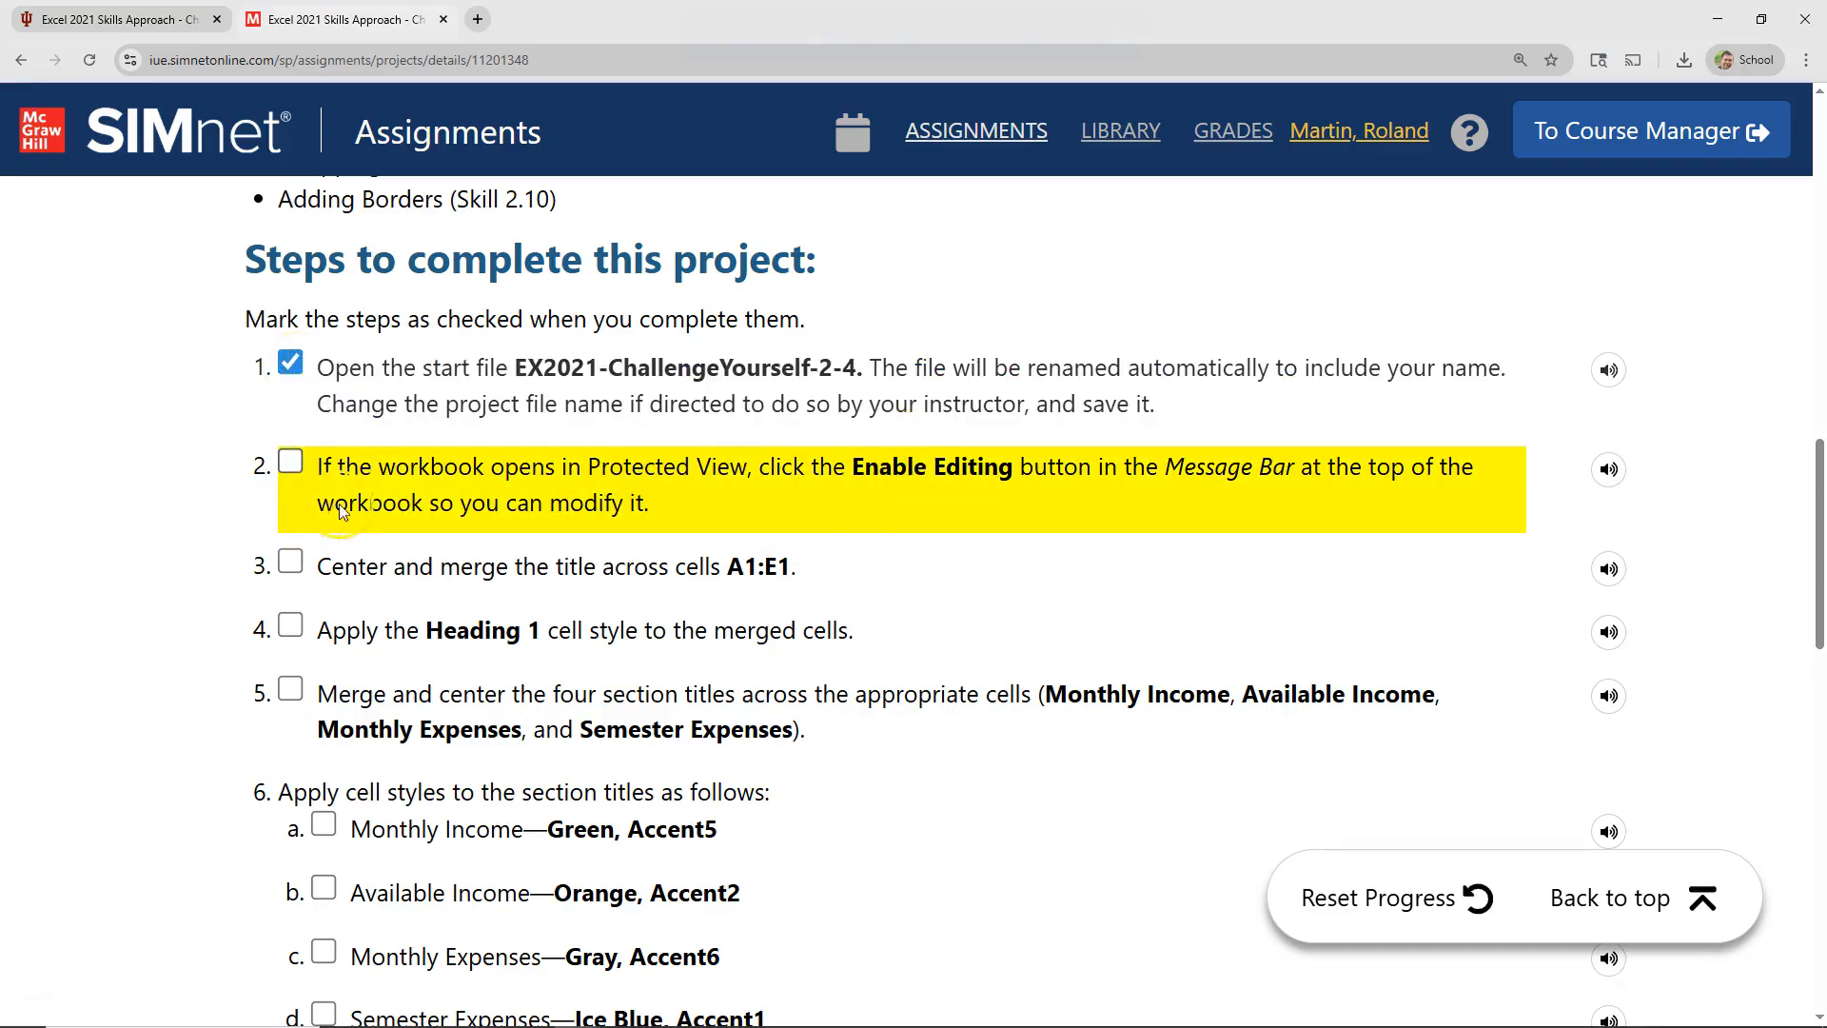
pyautogui.click(290, 464)
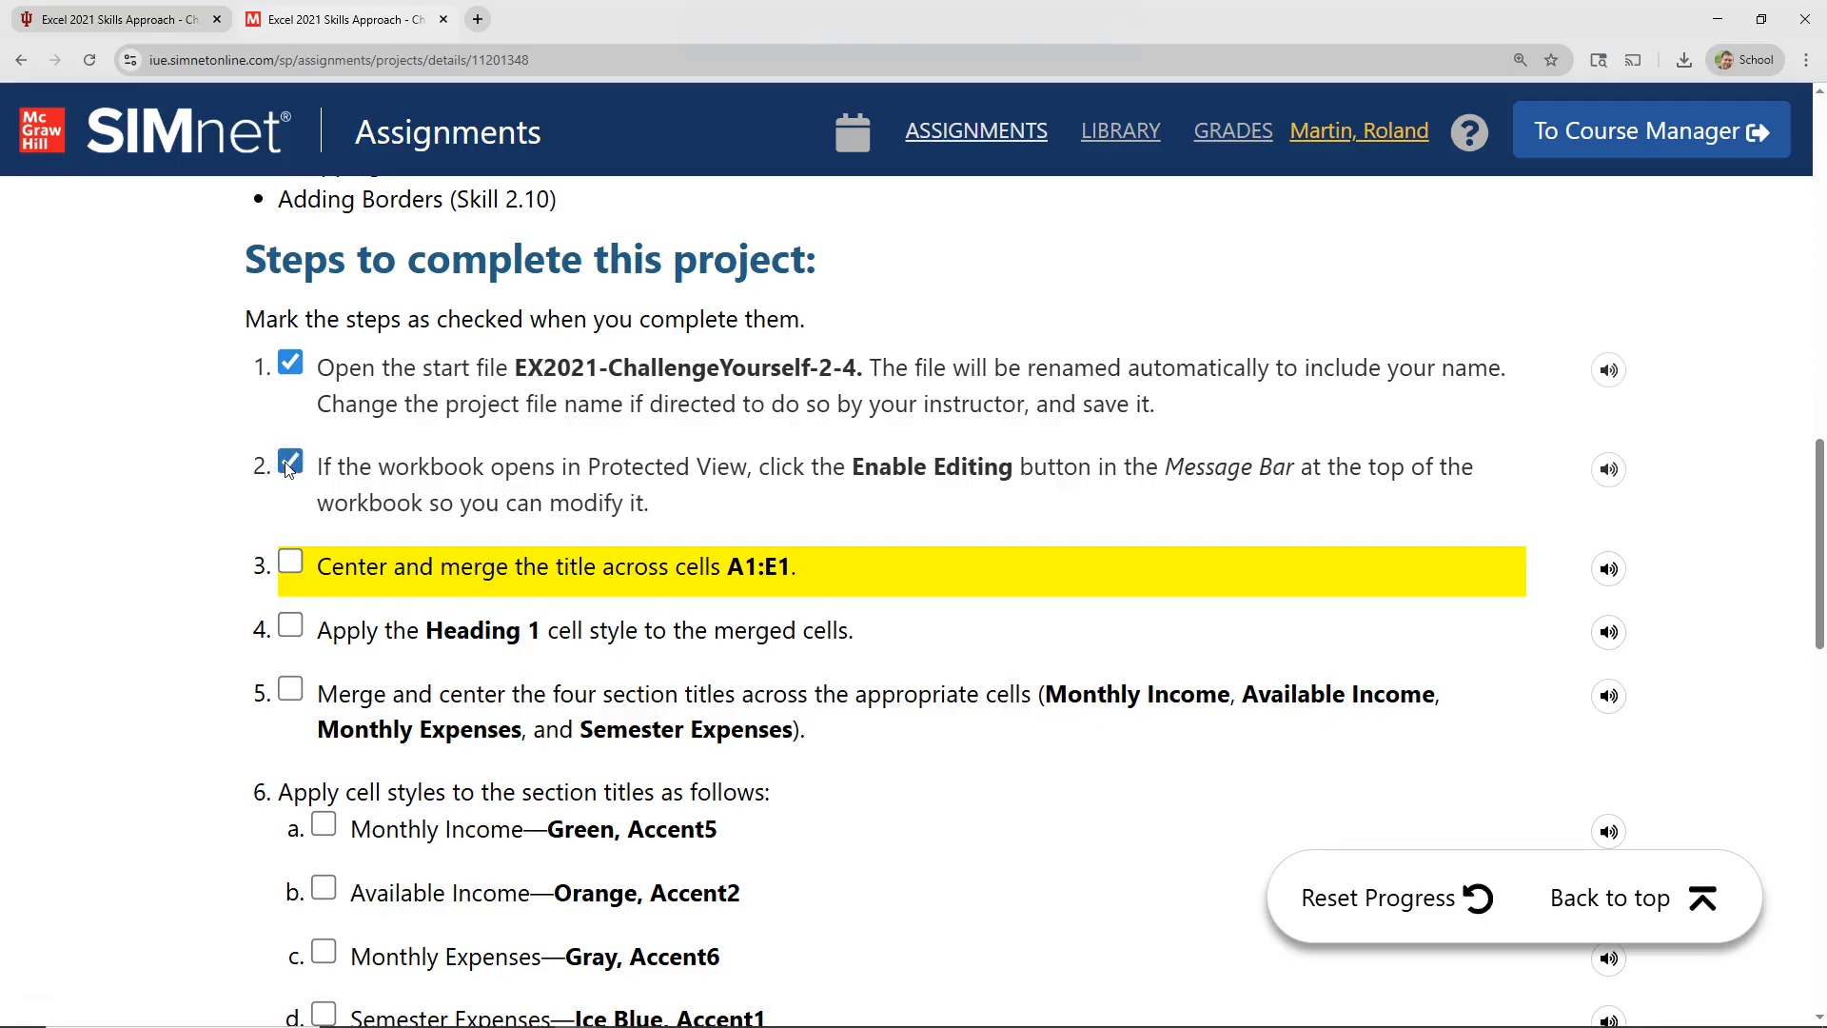
pyautogui.scroll(-3, 193, 505)
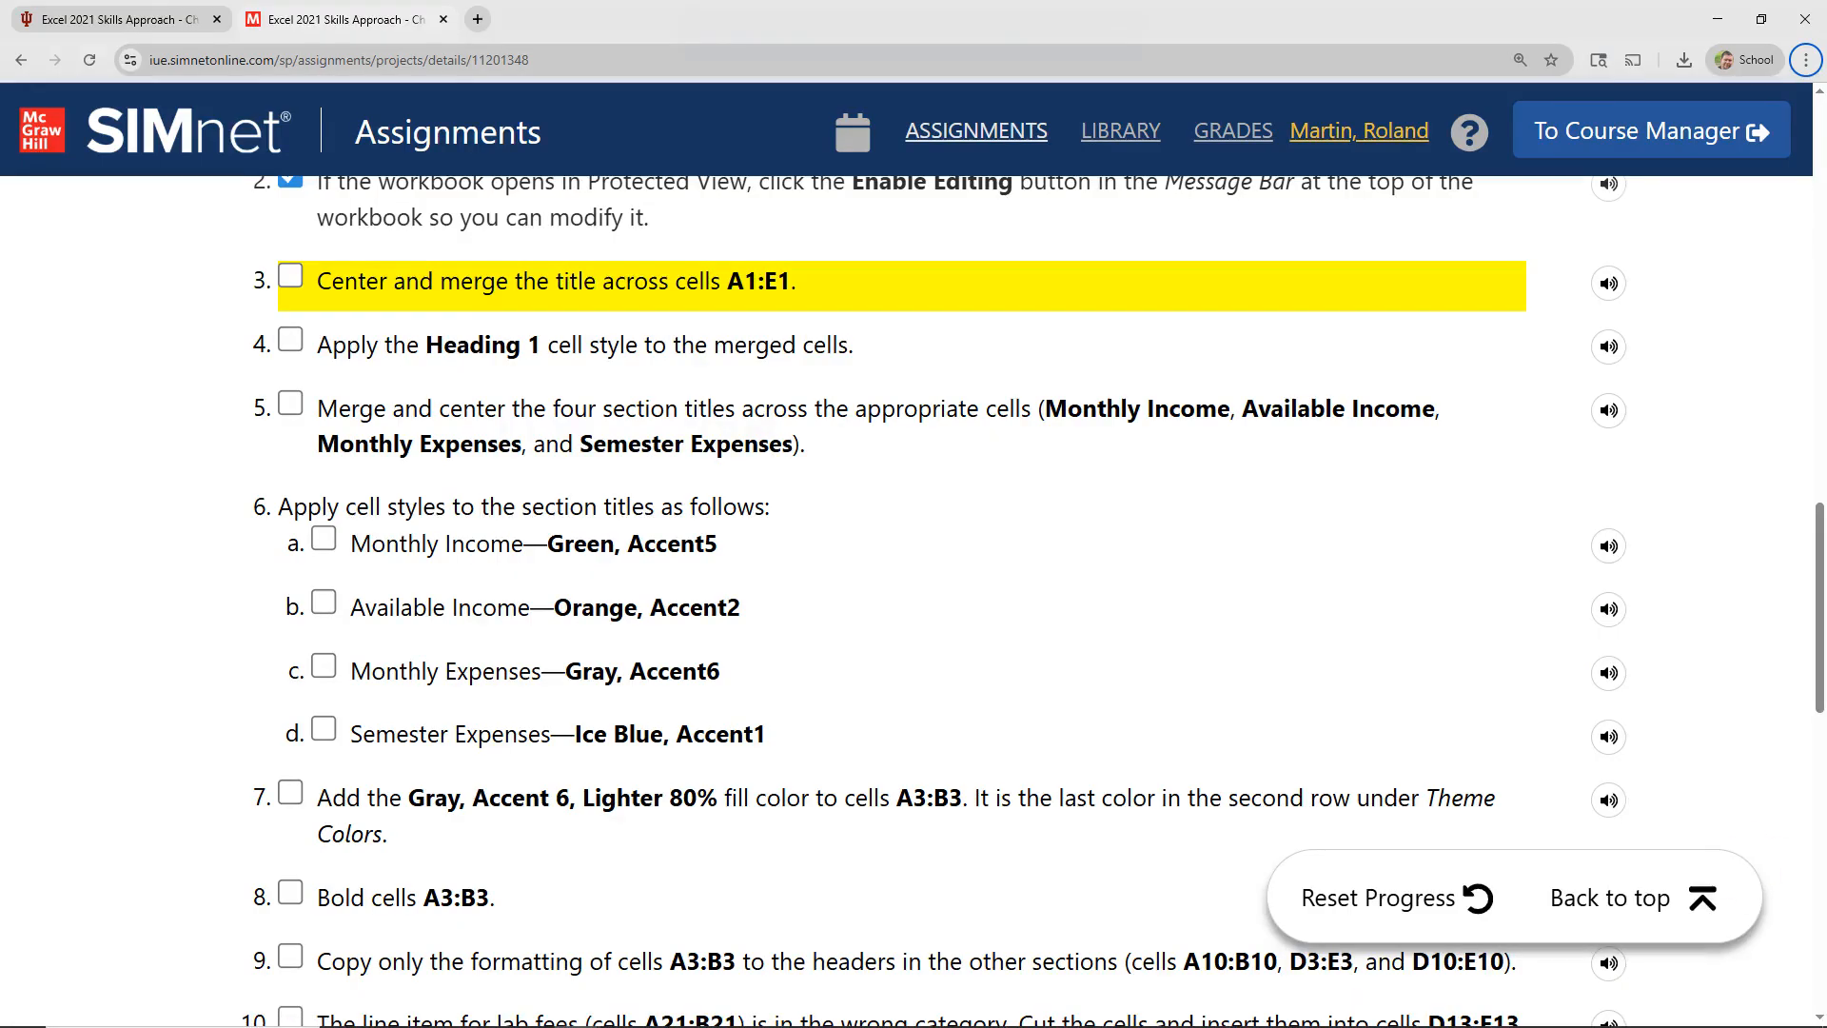
# Step: In the Excel workbook, merge and center the Semester Budget title across A1:E1, and mark step 3 complete in SIMnet
pyautogui.hotkey('alt', 'Tab')
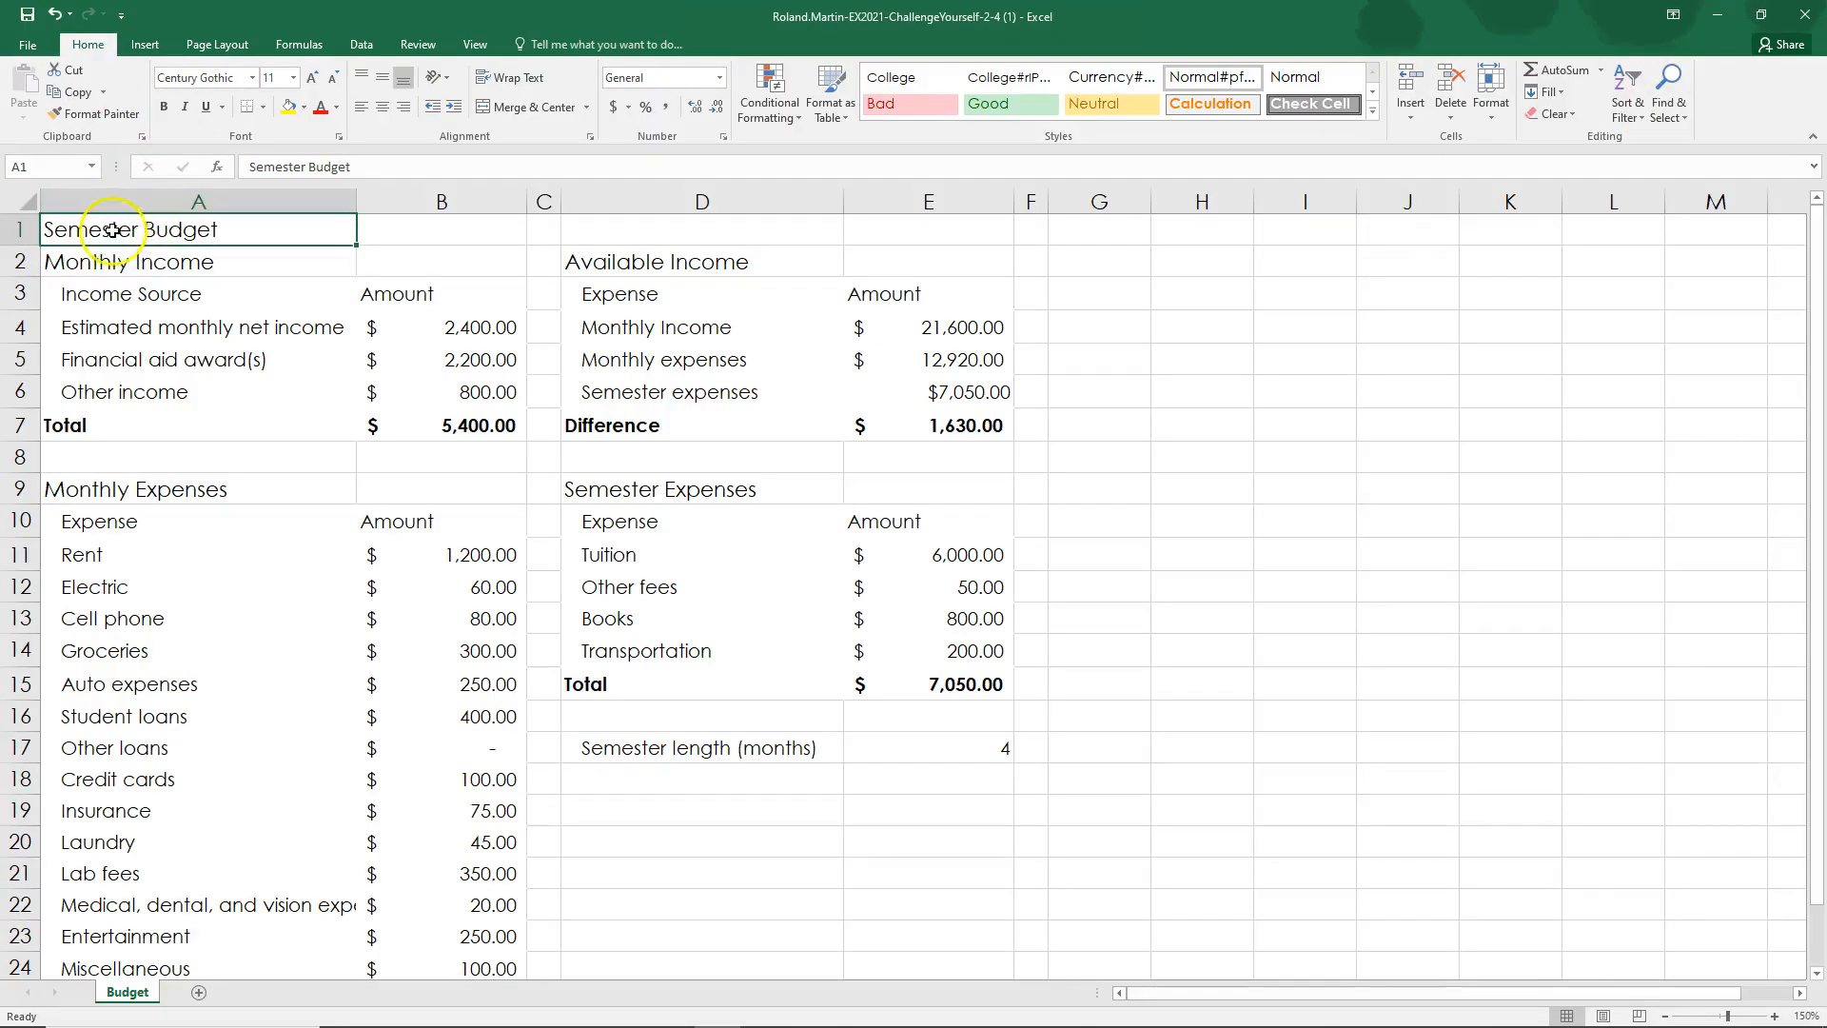
pyautogui.click(449, 233)
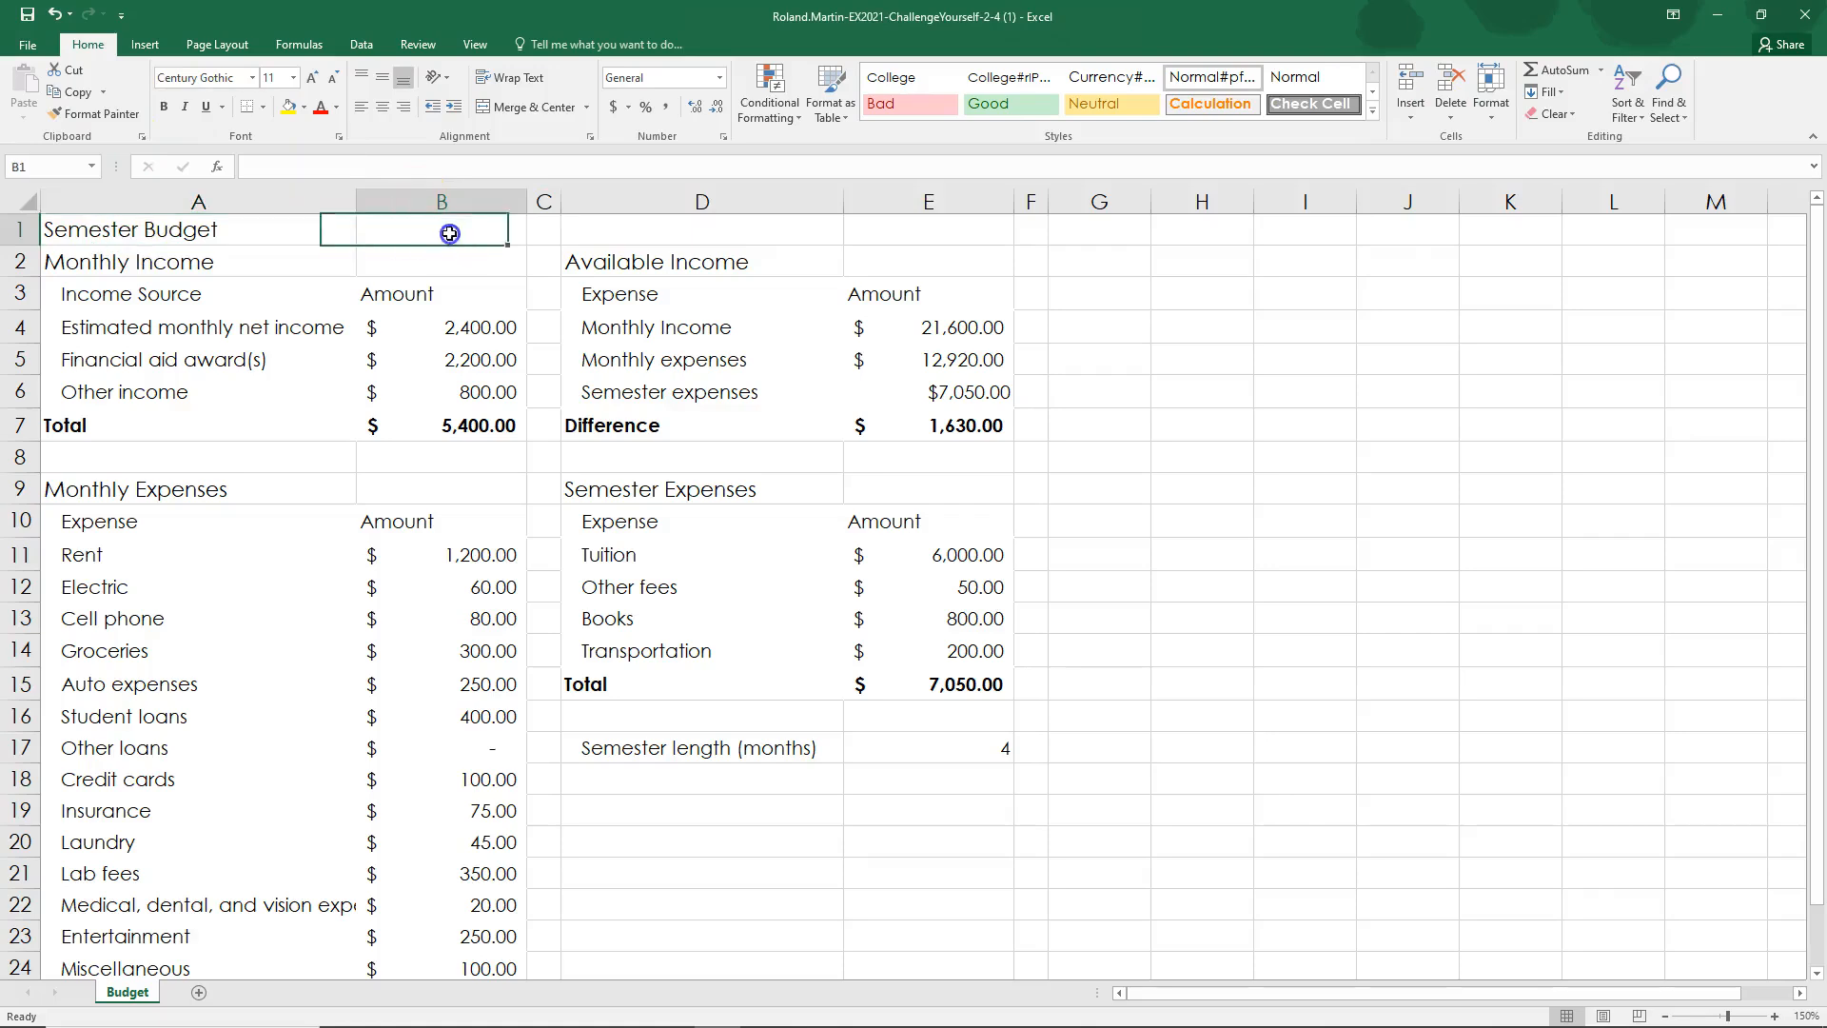
pyautogui.click(590, 230)
pyautogui.click(952, 231)
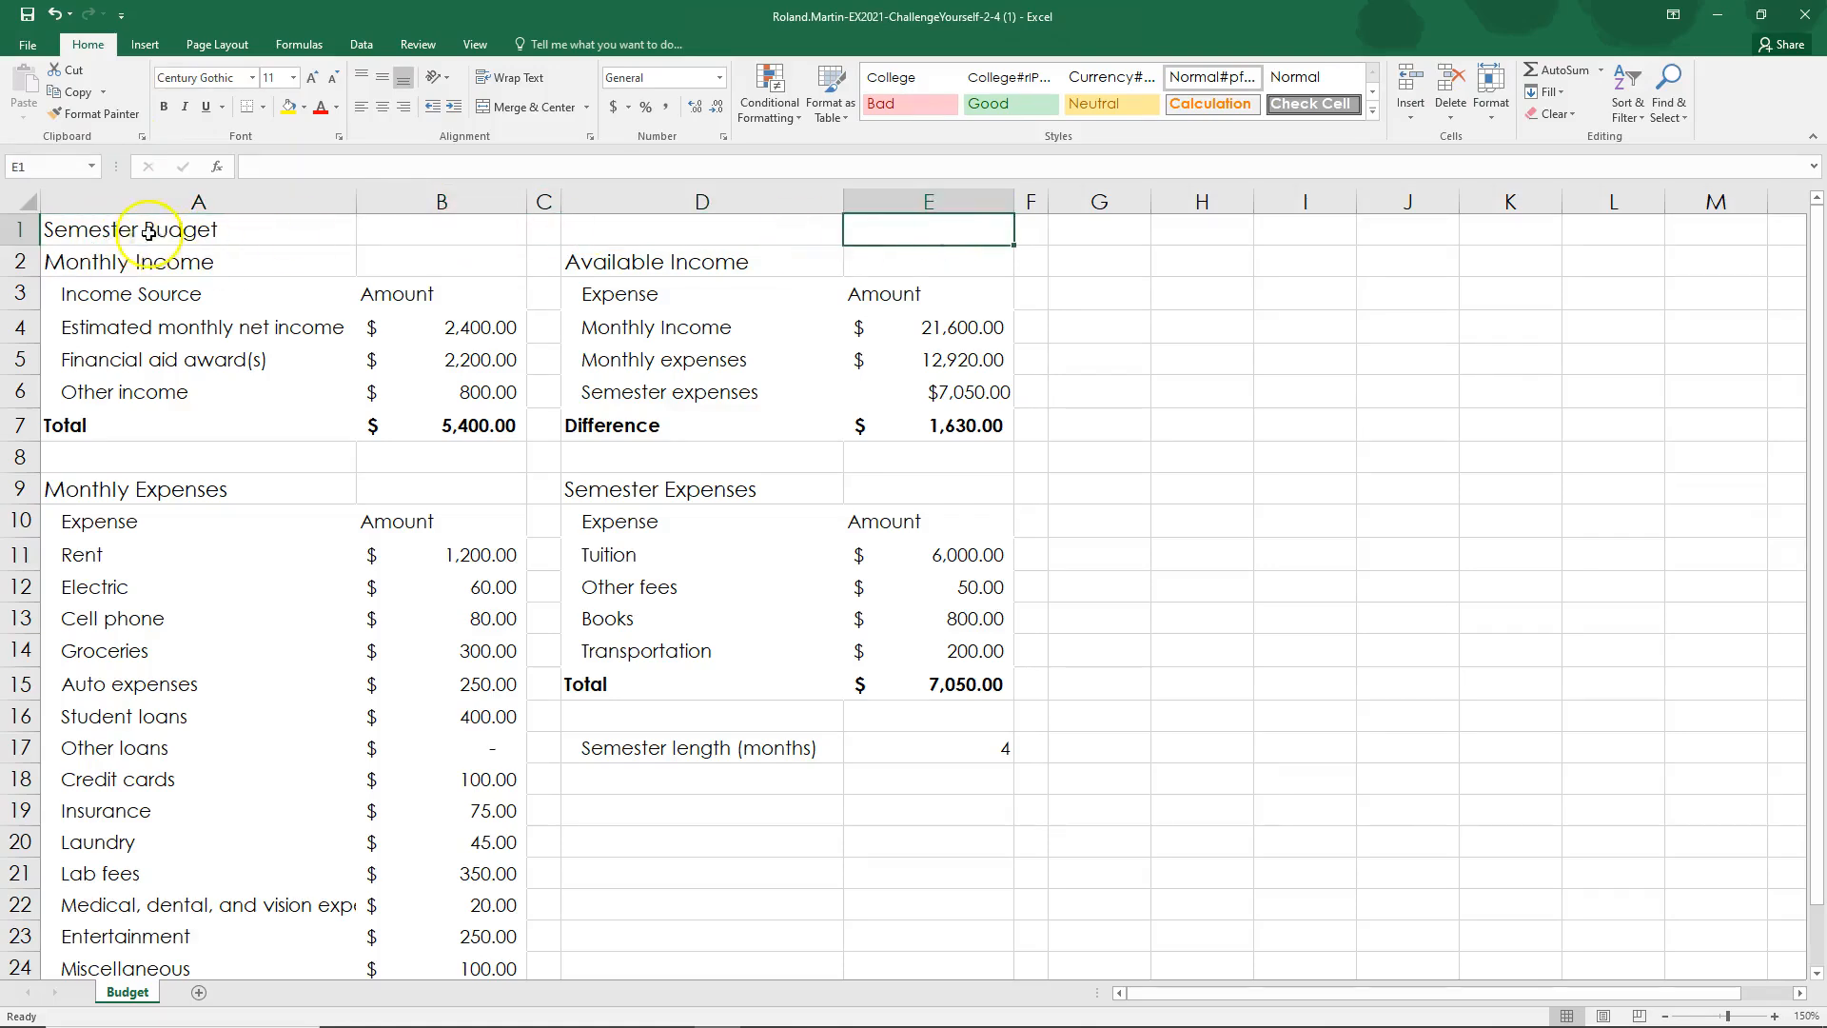
pyautogui.click(105, 231)
pyautogui.moveTo(335, 237); pyautogui.dragTo(865, 235)
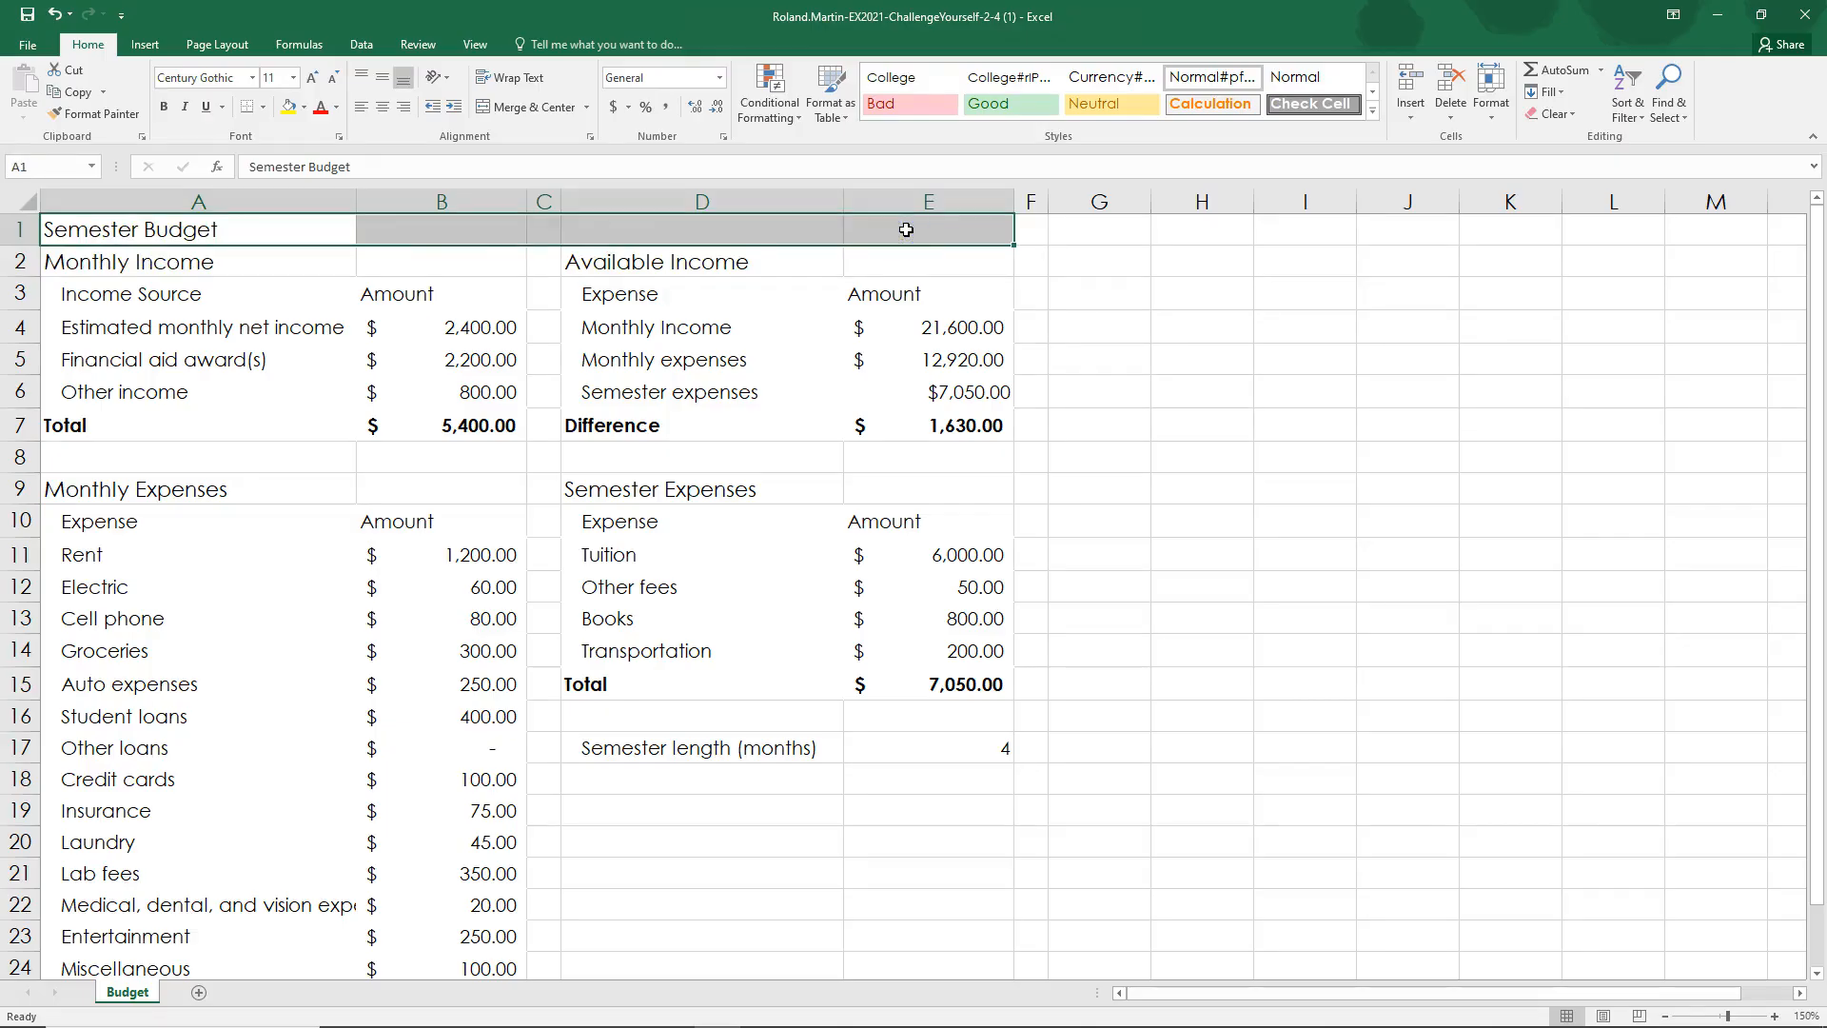
pyautogui.click(96, 49)
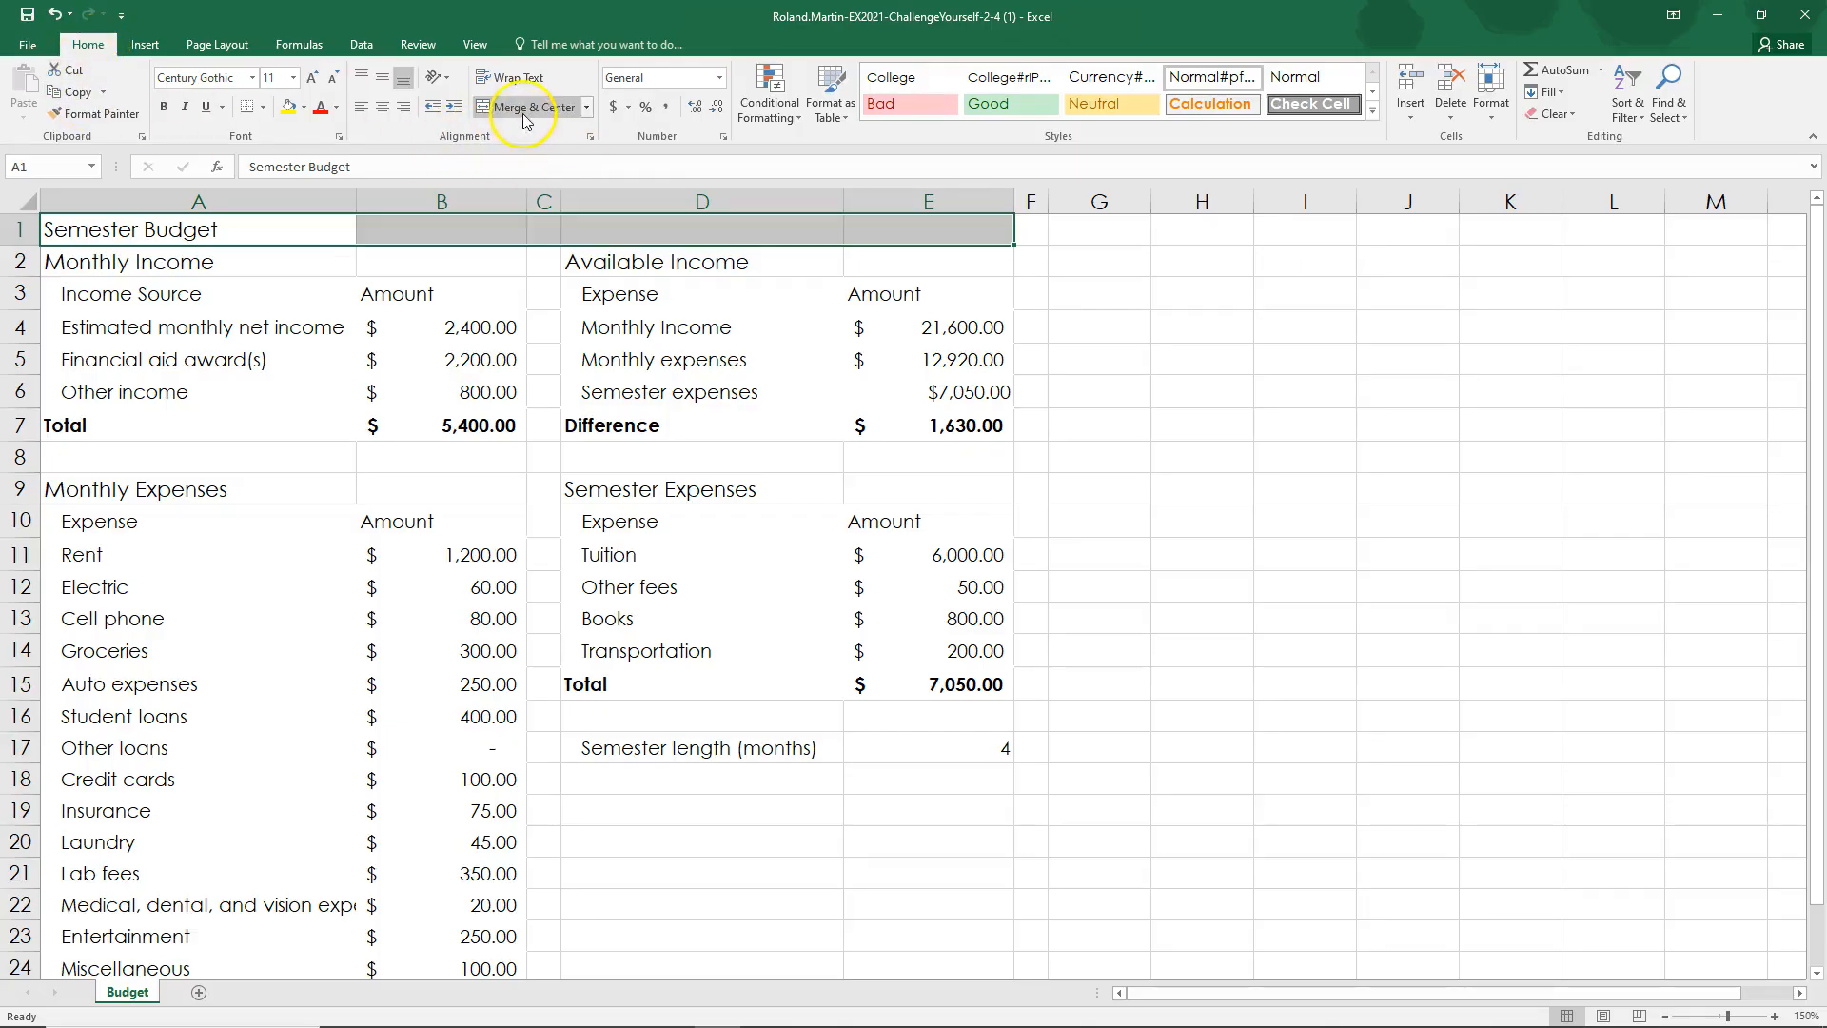
pyautogui.click(587, 106)
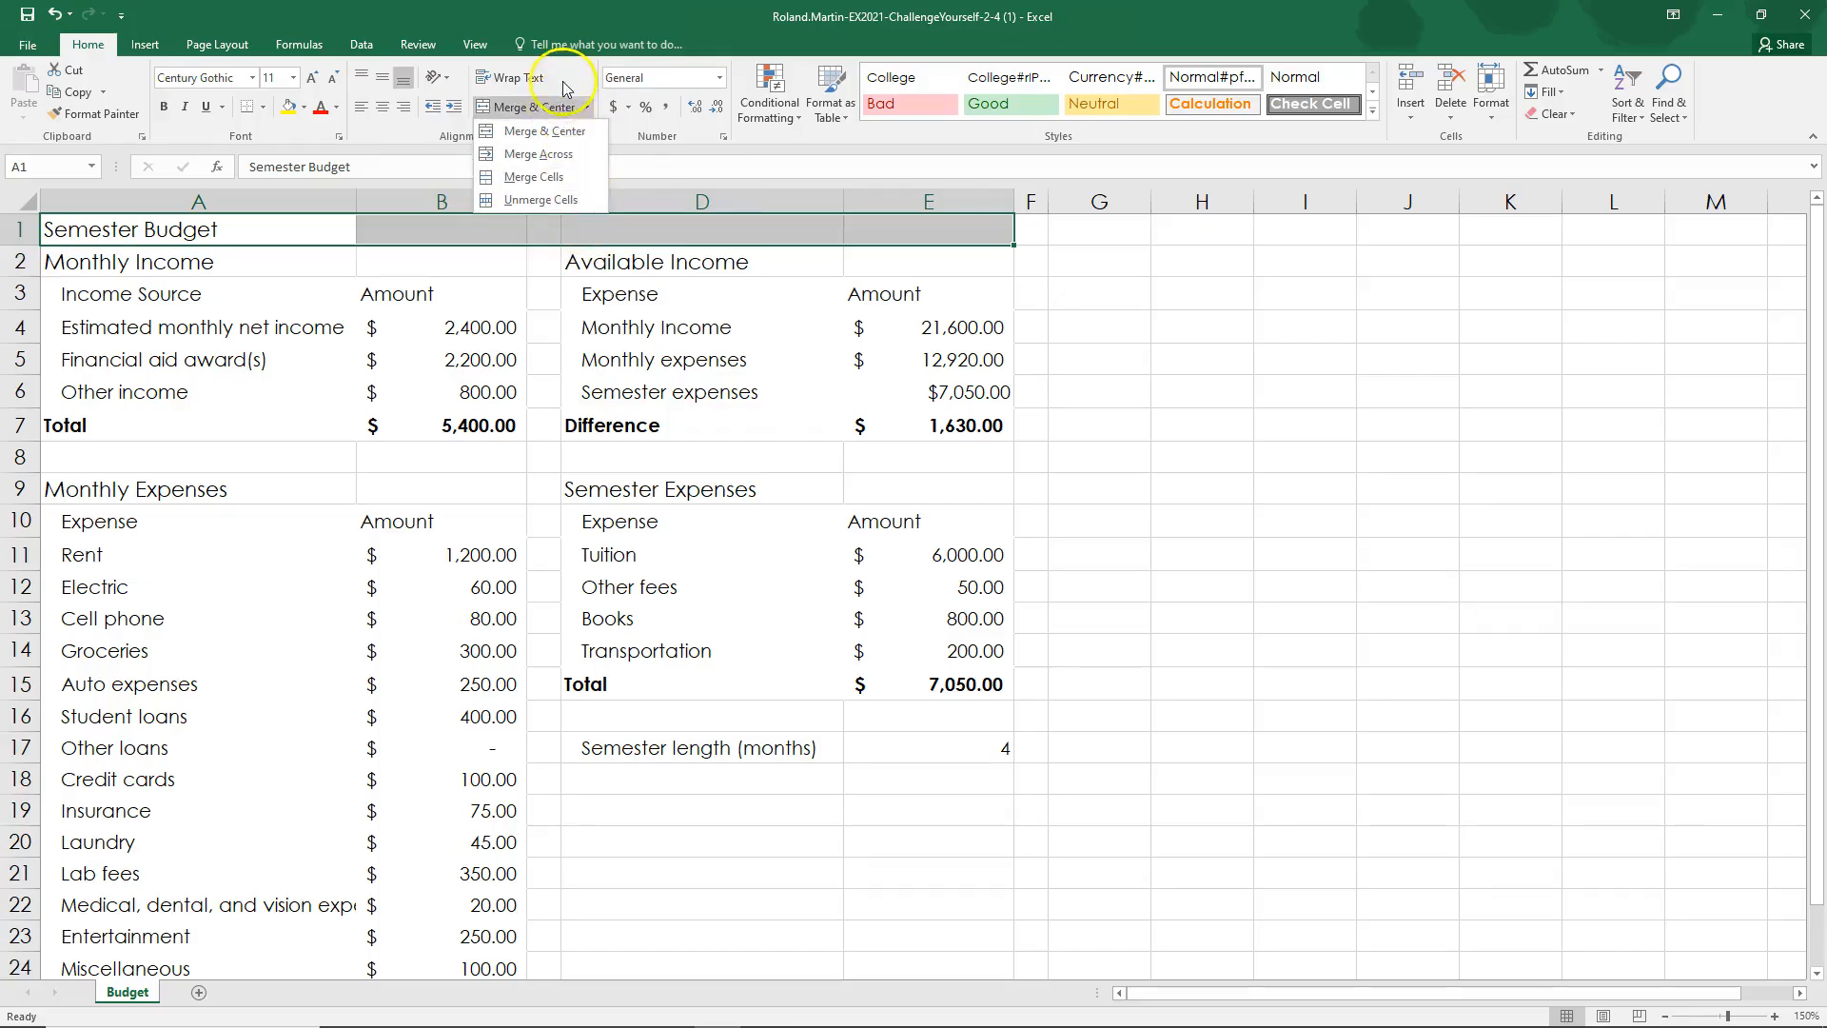
pyautogui.click(566, 73)
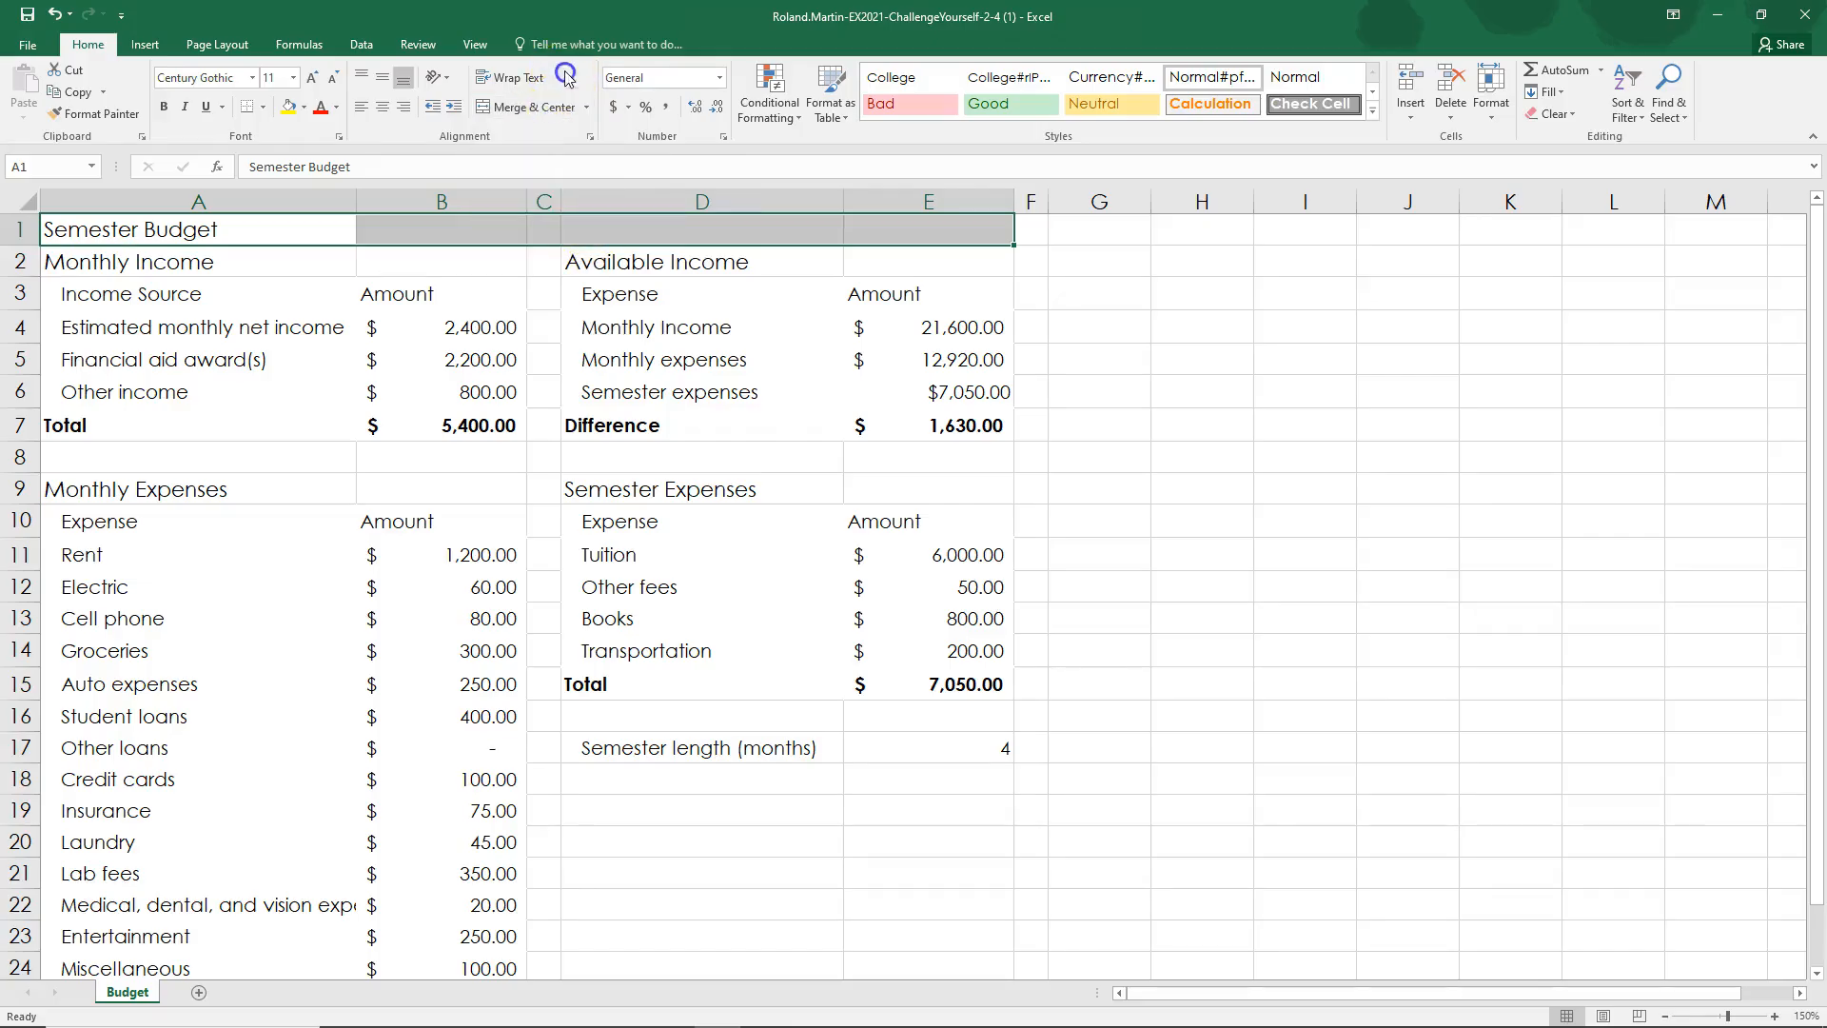
pyautogui.click(511, 115)
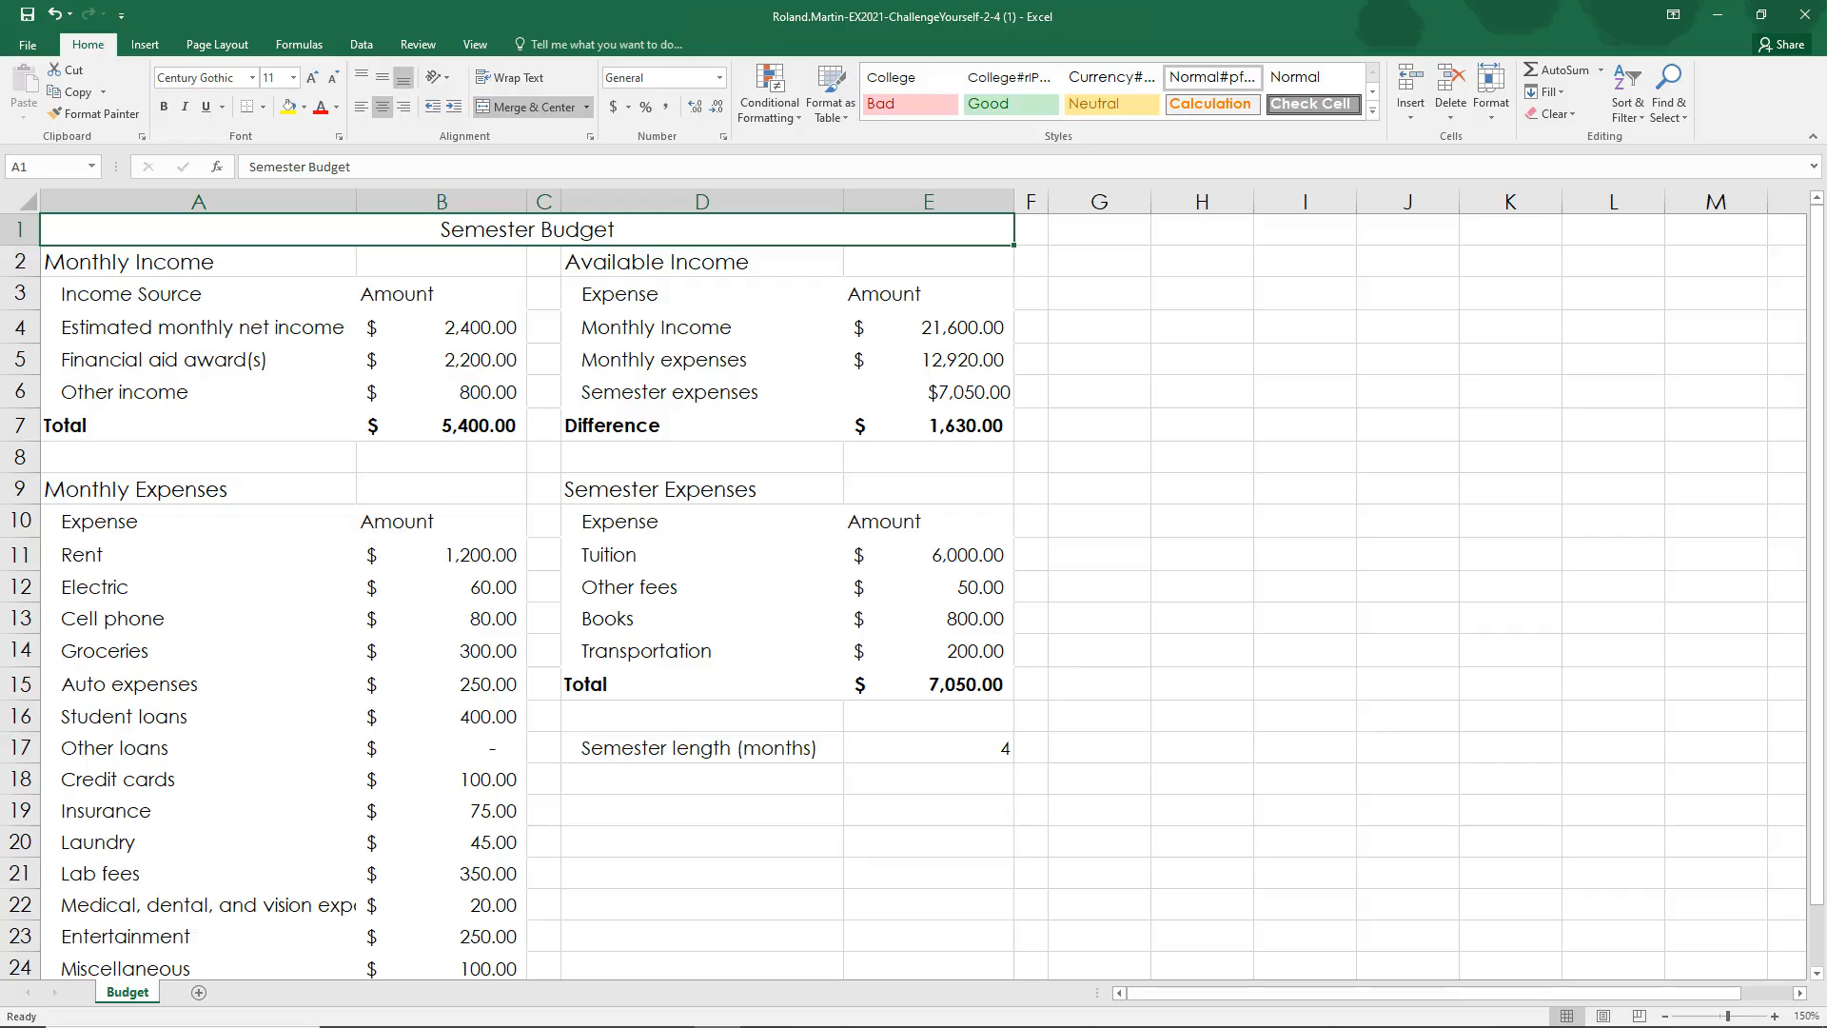
pyautogui.hotkey('alt', 'Tab')
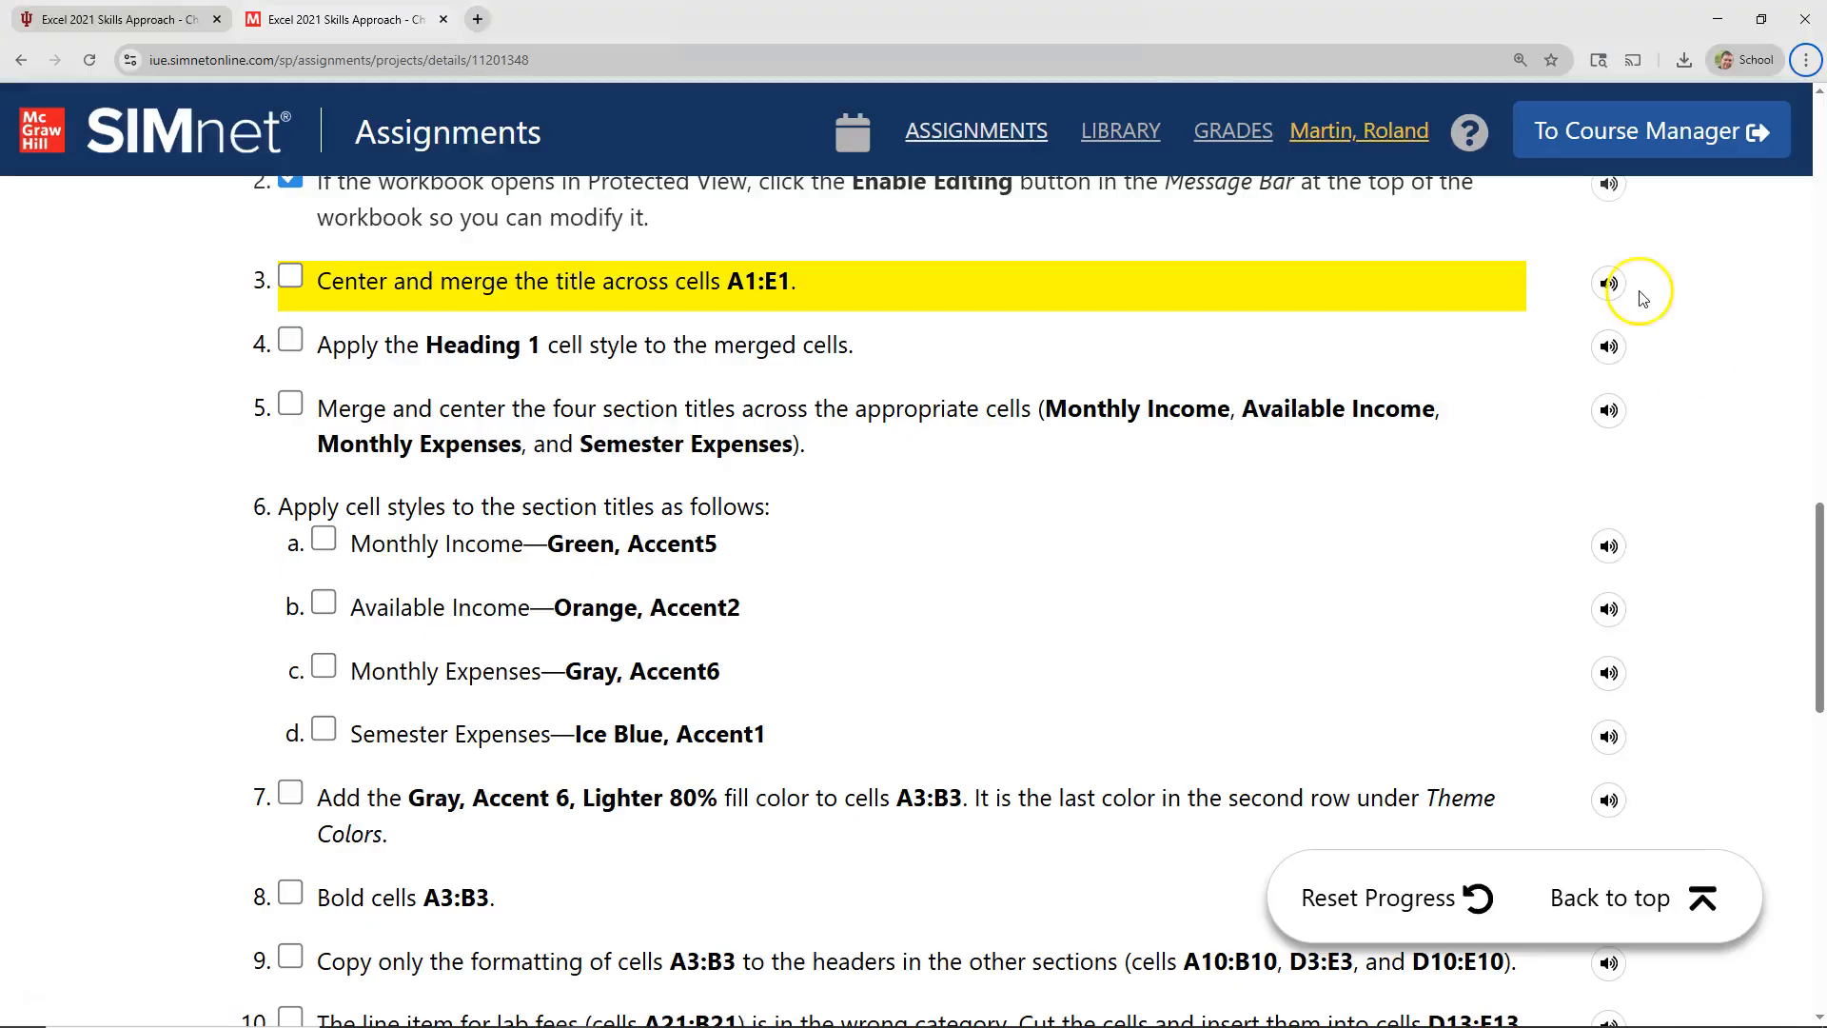
pyautogui.click(290, 277)
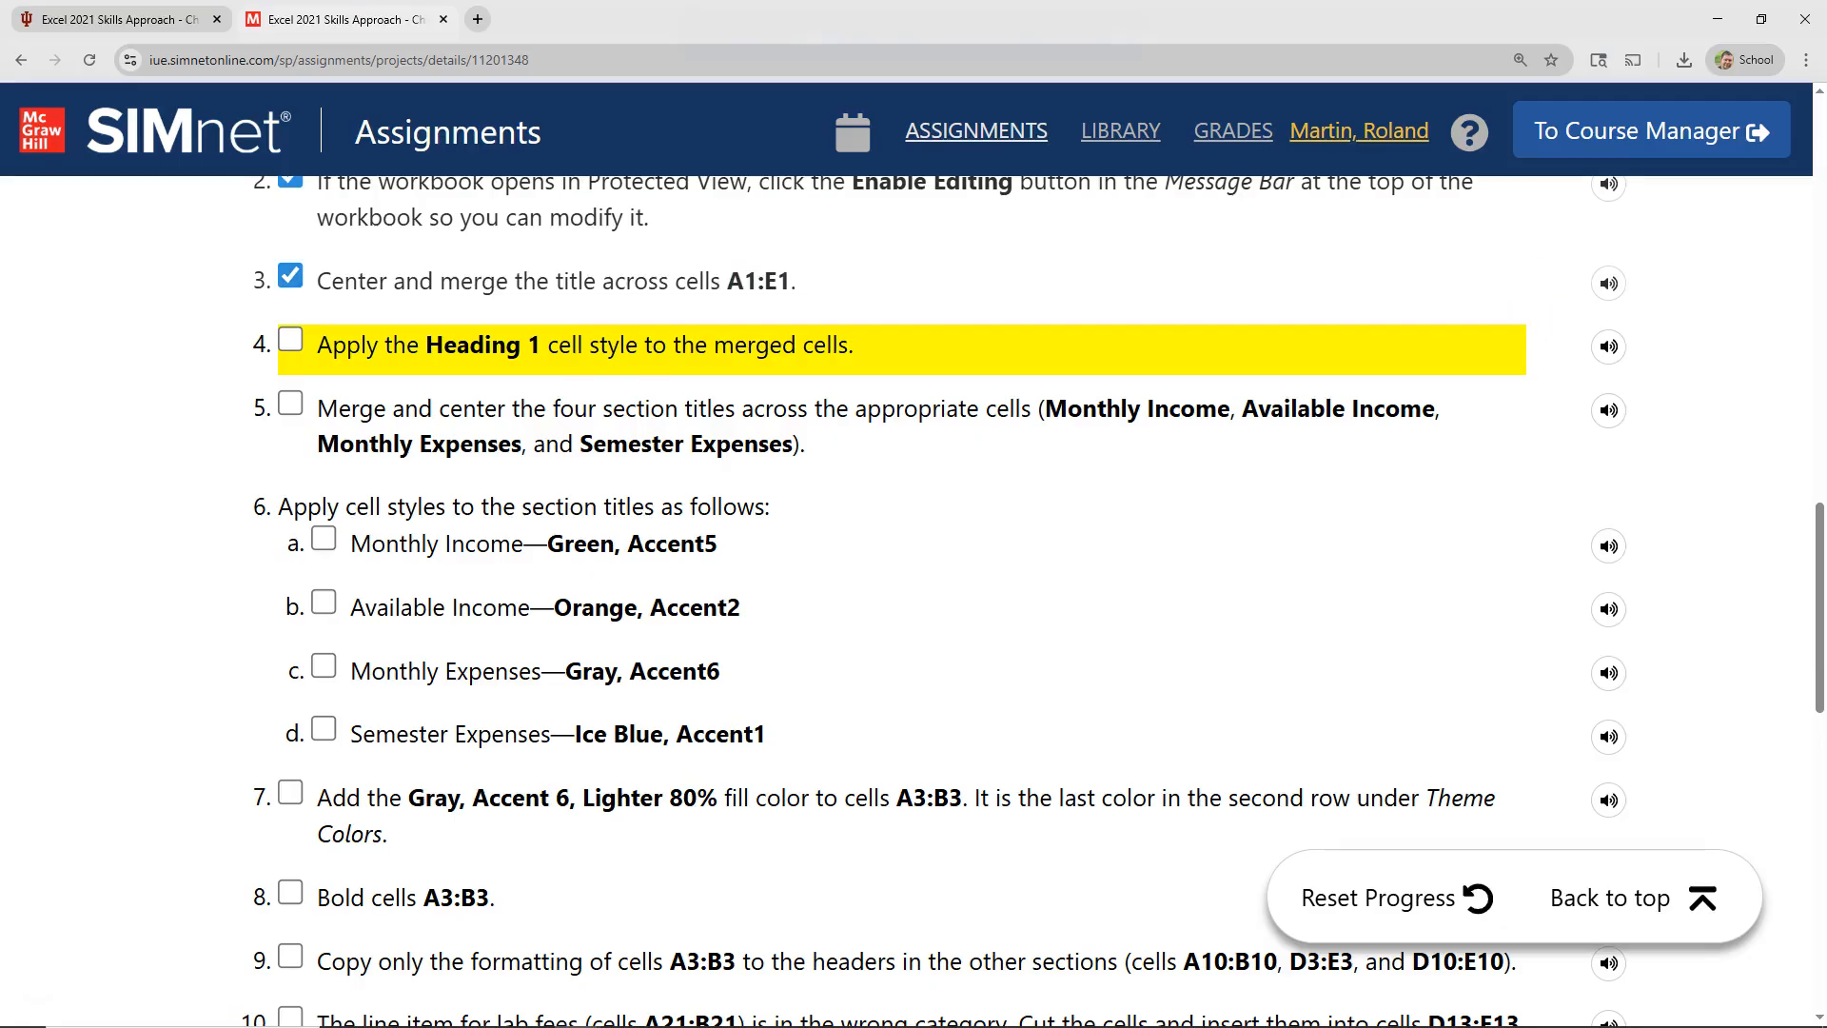
# Step: Back in Excel, apply the Heading 1 cell style to the merged Semester Budget title
pyautogui.hotkey('alt', 'Tab')
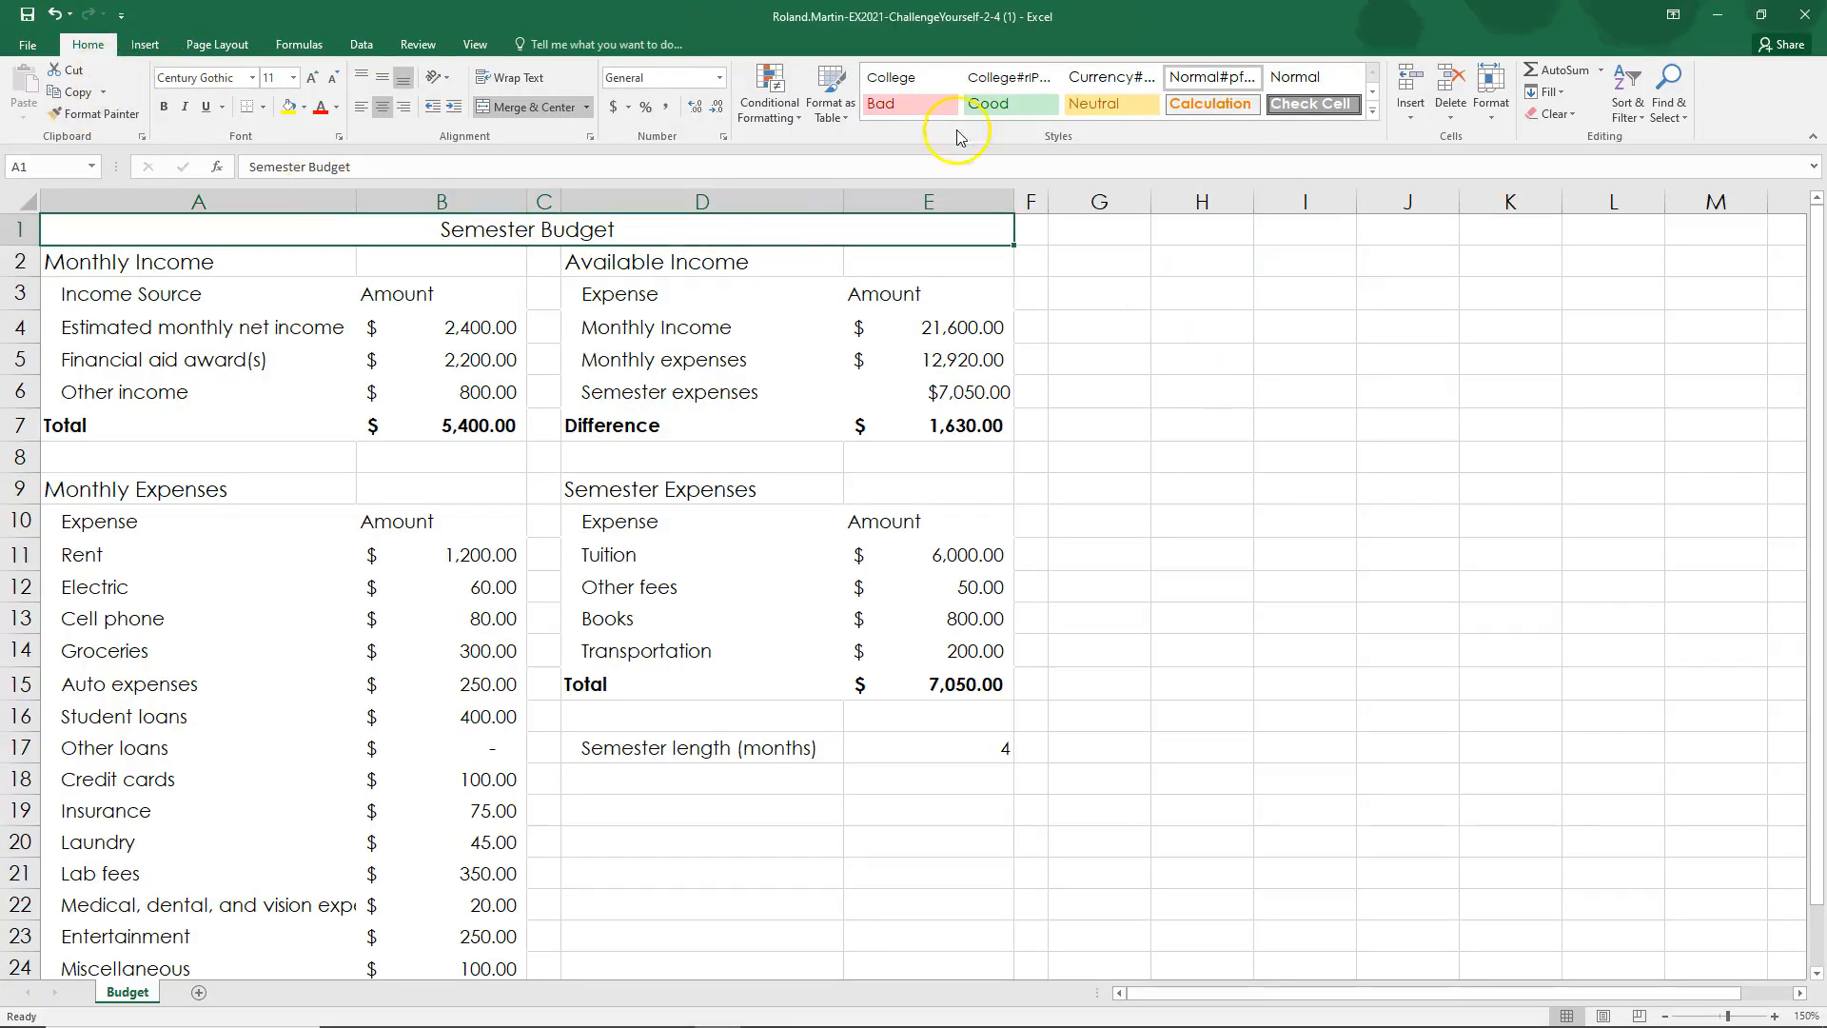
pyautogui.click(1372, 113)
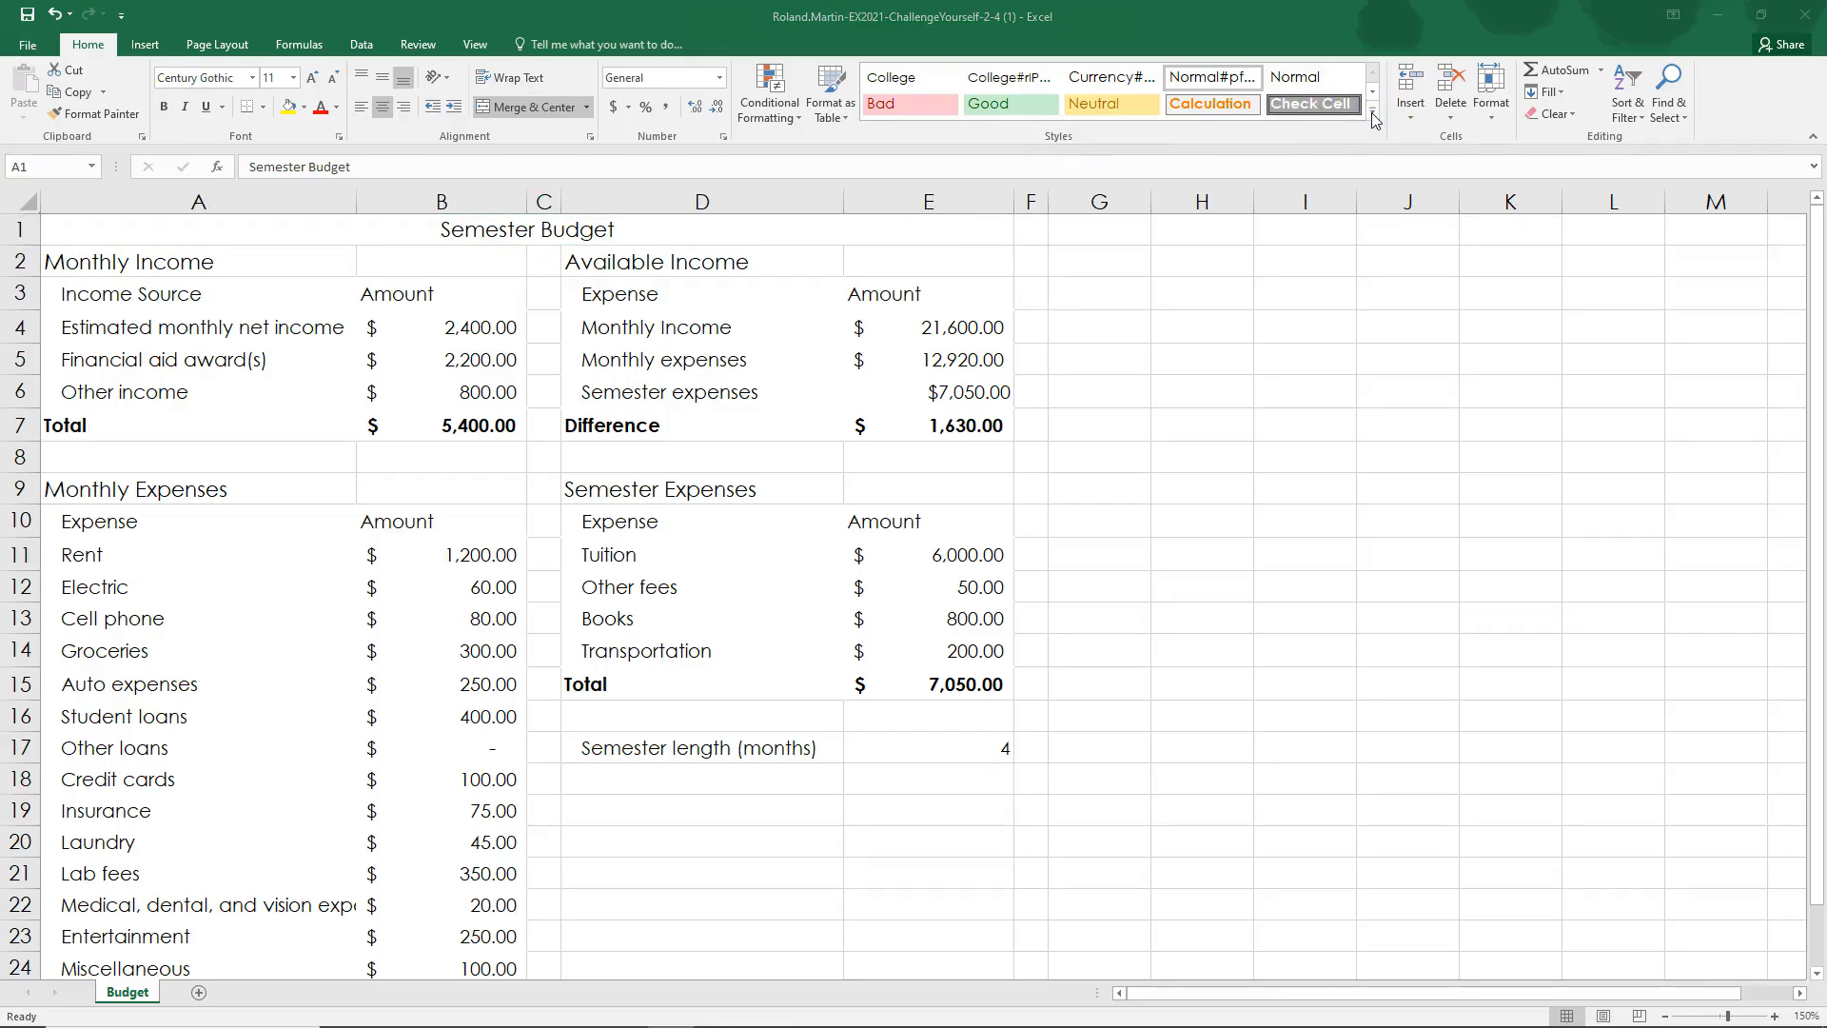
pyautogui.click(1372, 112)
pyautogui.click(1372, 112)
pyautogui.click(1372, 112)
pyautogui.click(1372, 112)
pyautogui.click(1372, 113)
pyautogui.click(824, 389)
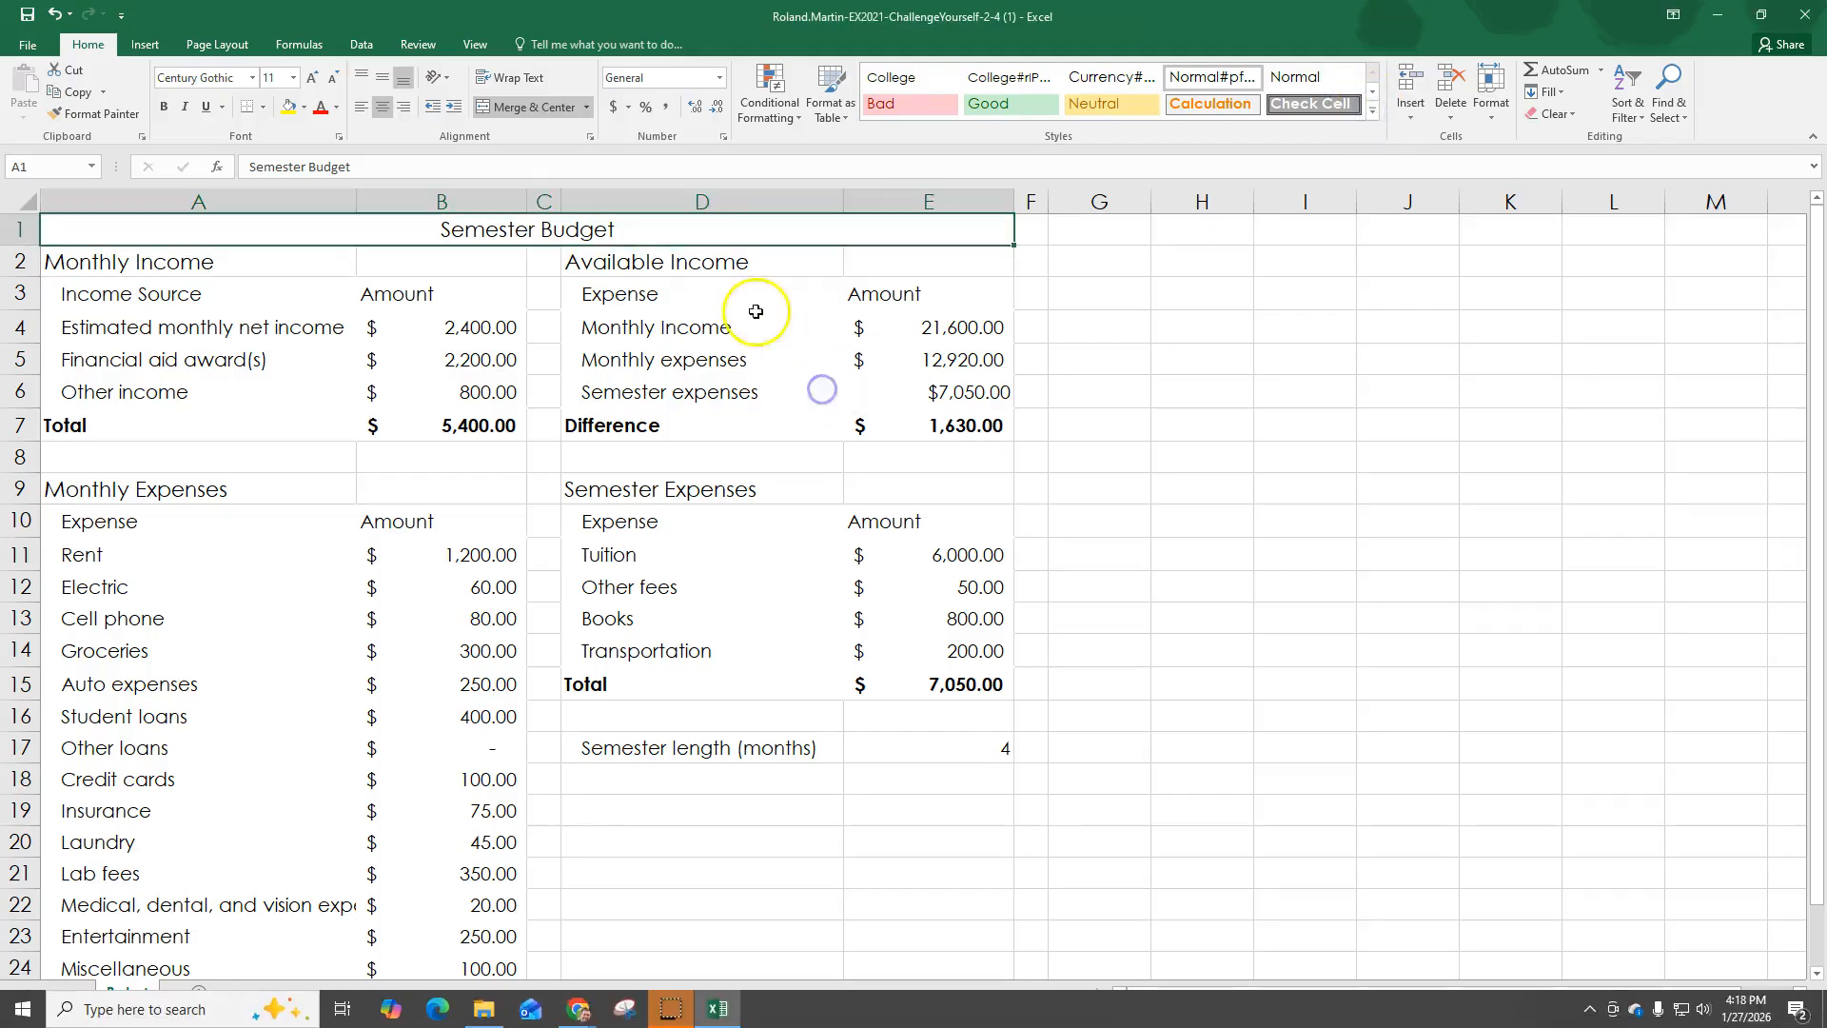
pyautogui.click(1372, 112)
pyautogui.click(1372, 92)
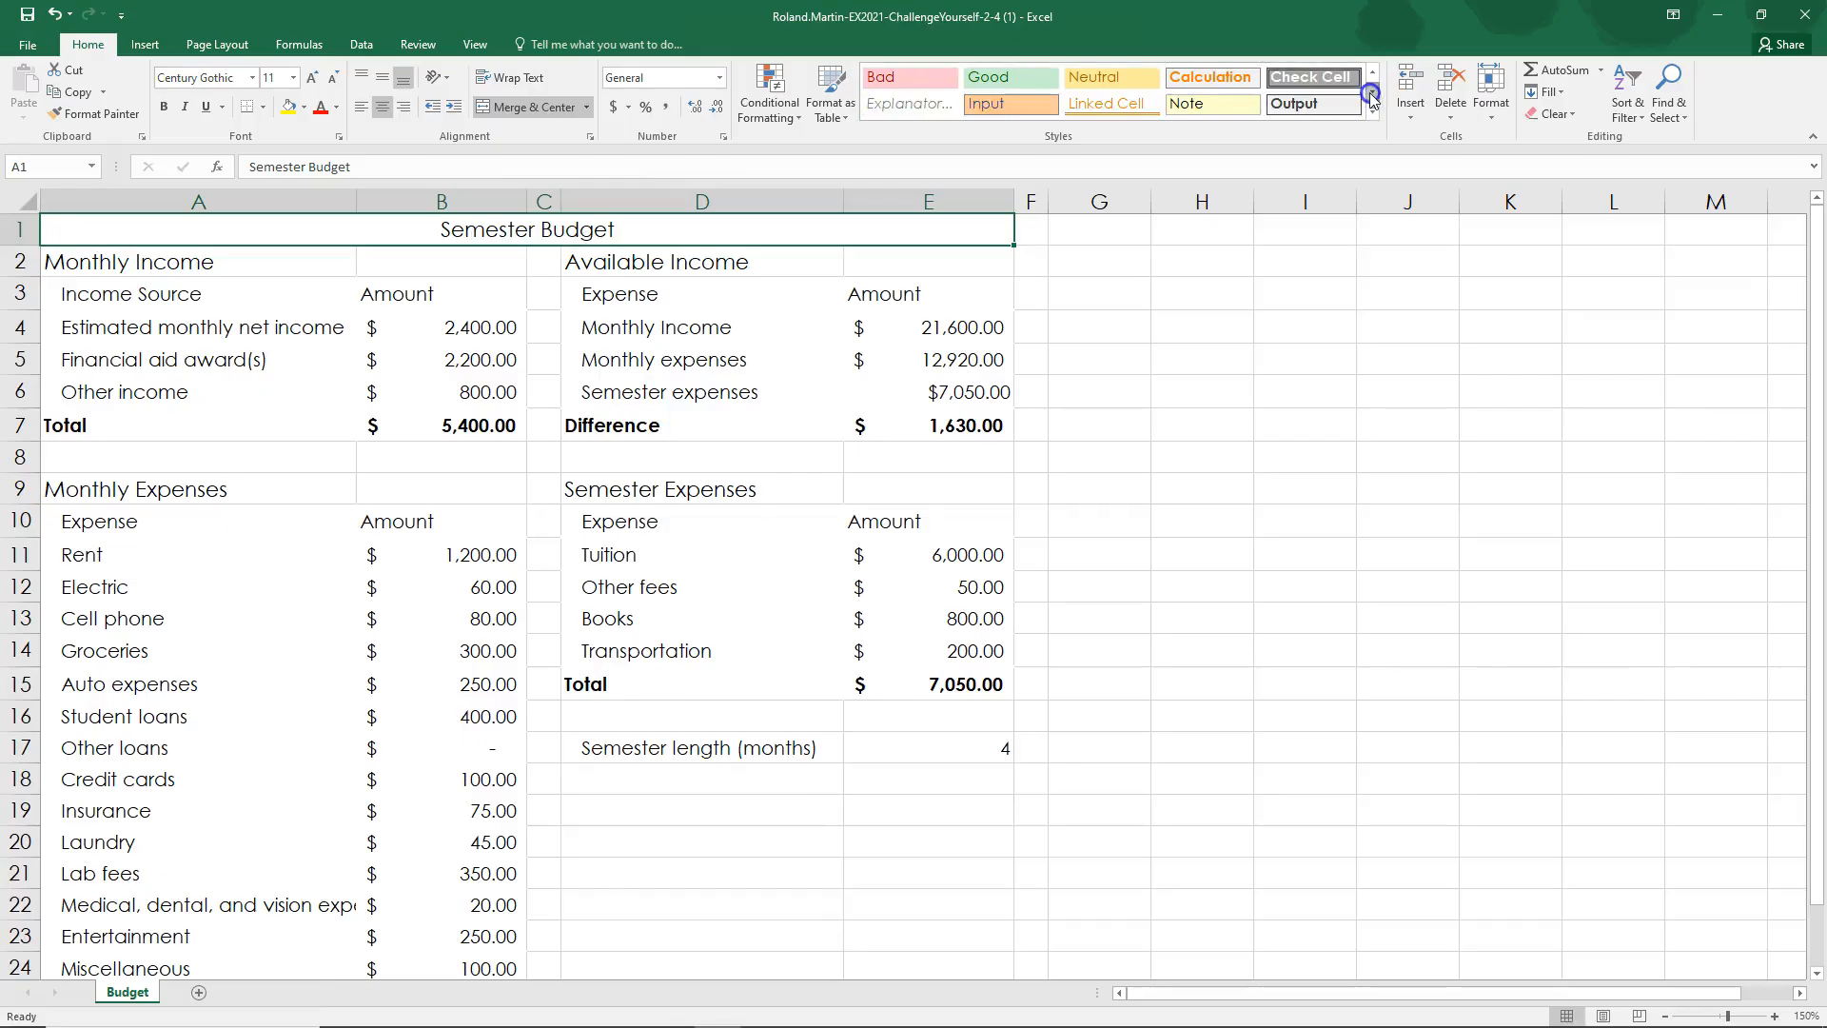
pyautogui.click(1372, 92)
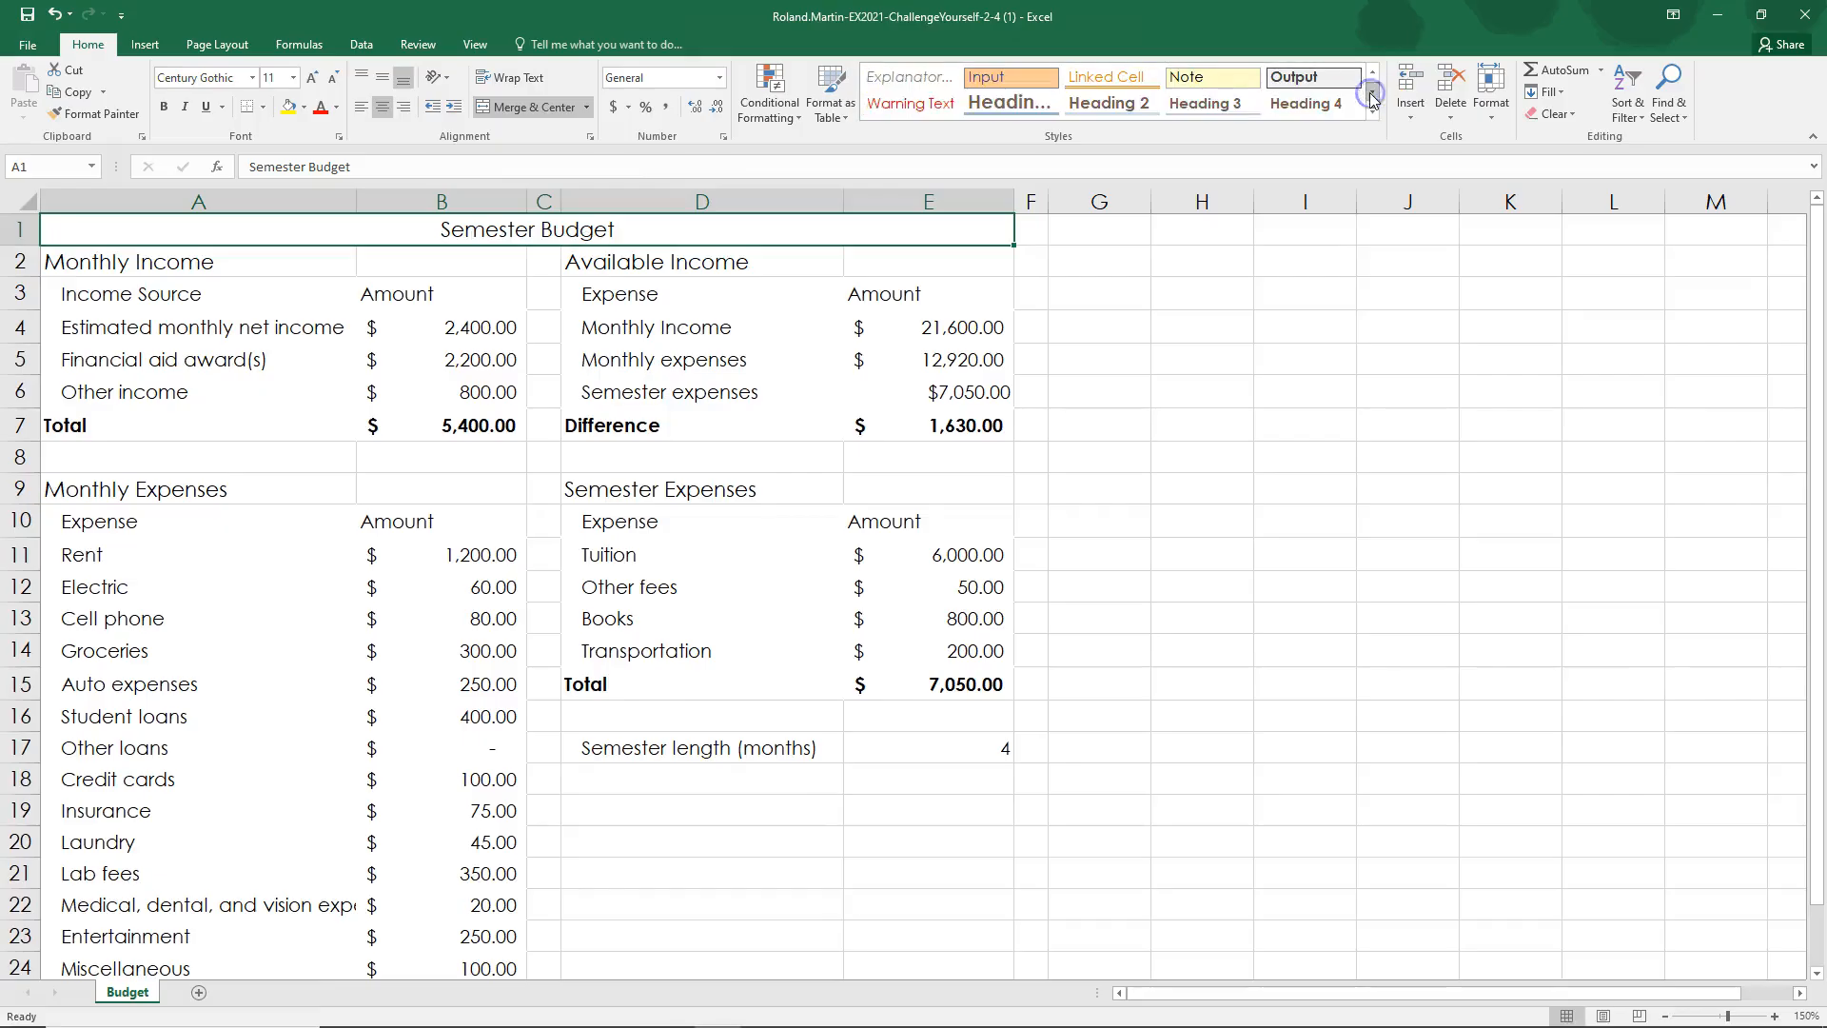
pyautogui.click(987, 109)
pyautogui.click(990, 111)
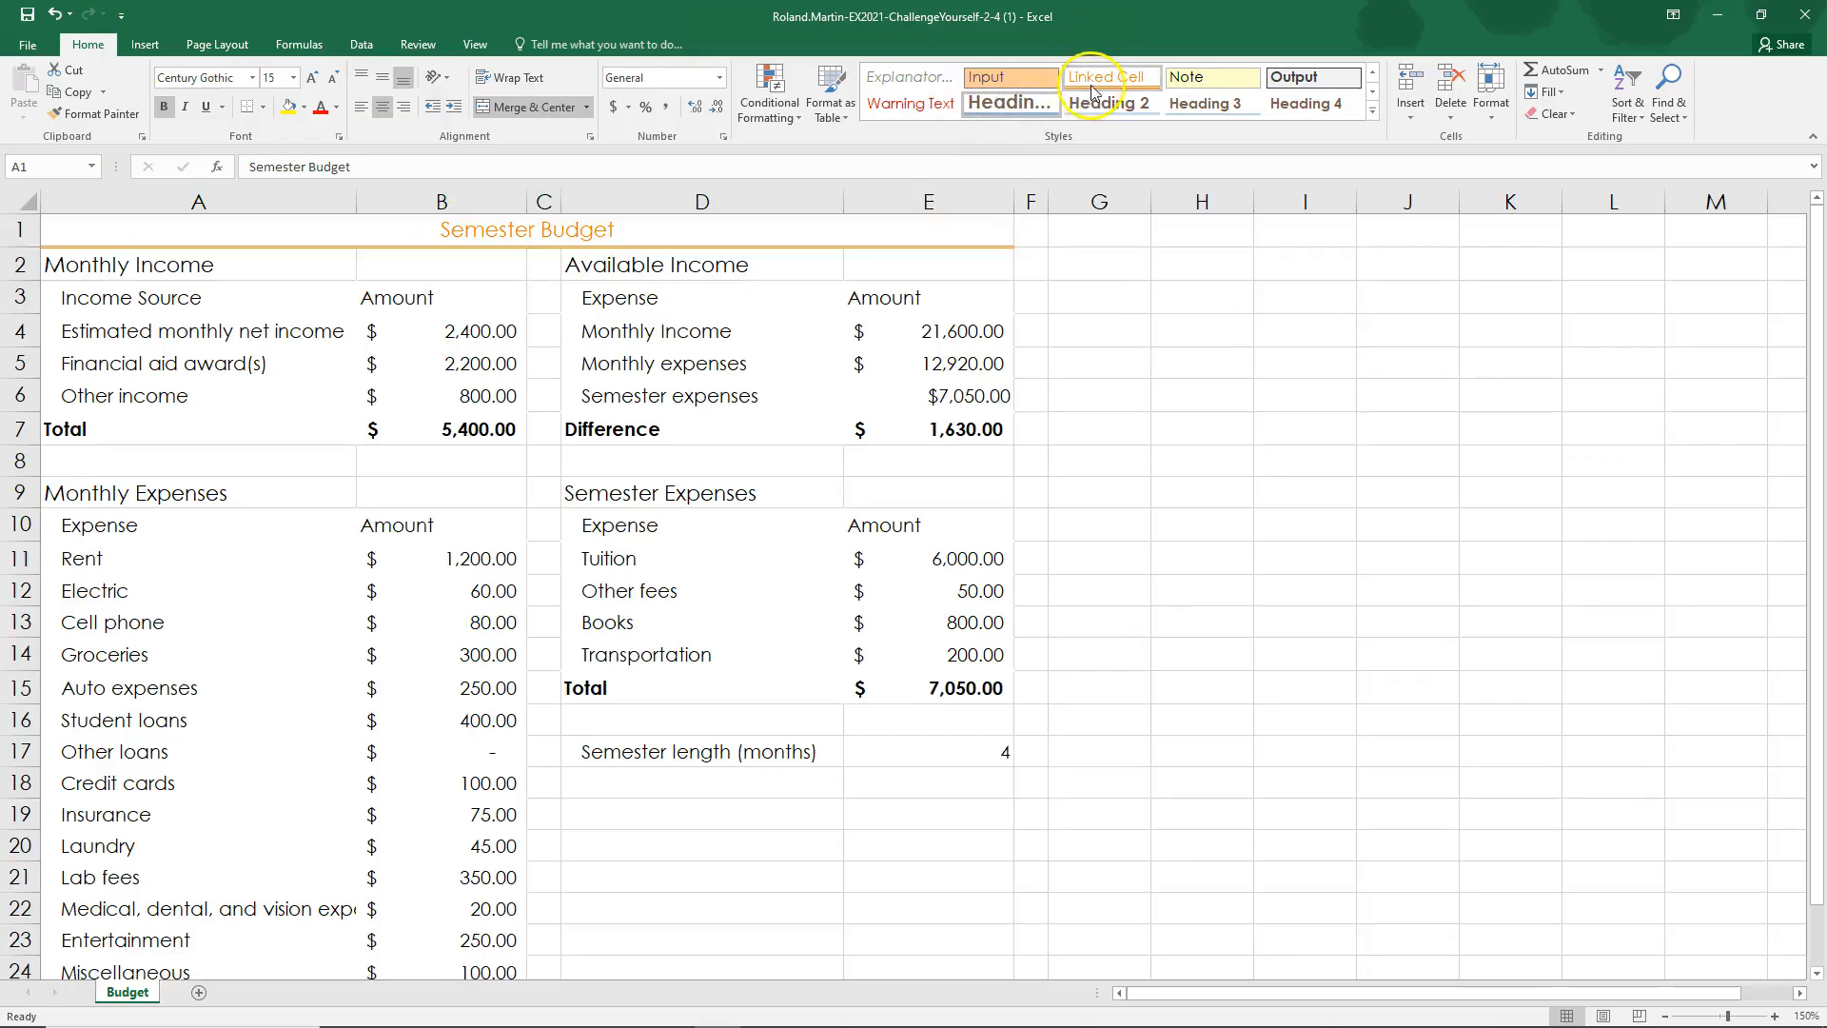
pyautogui.click(1207, 90)
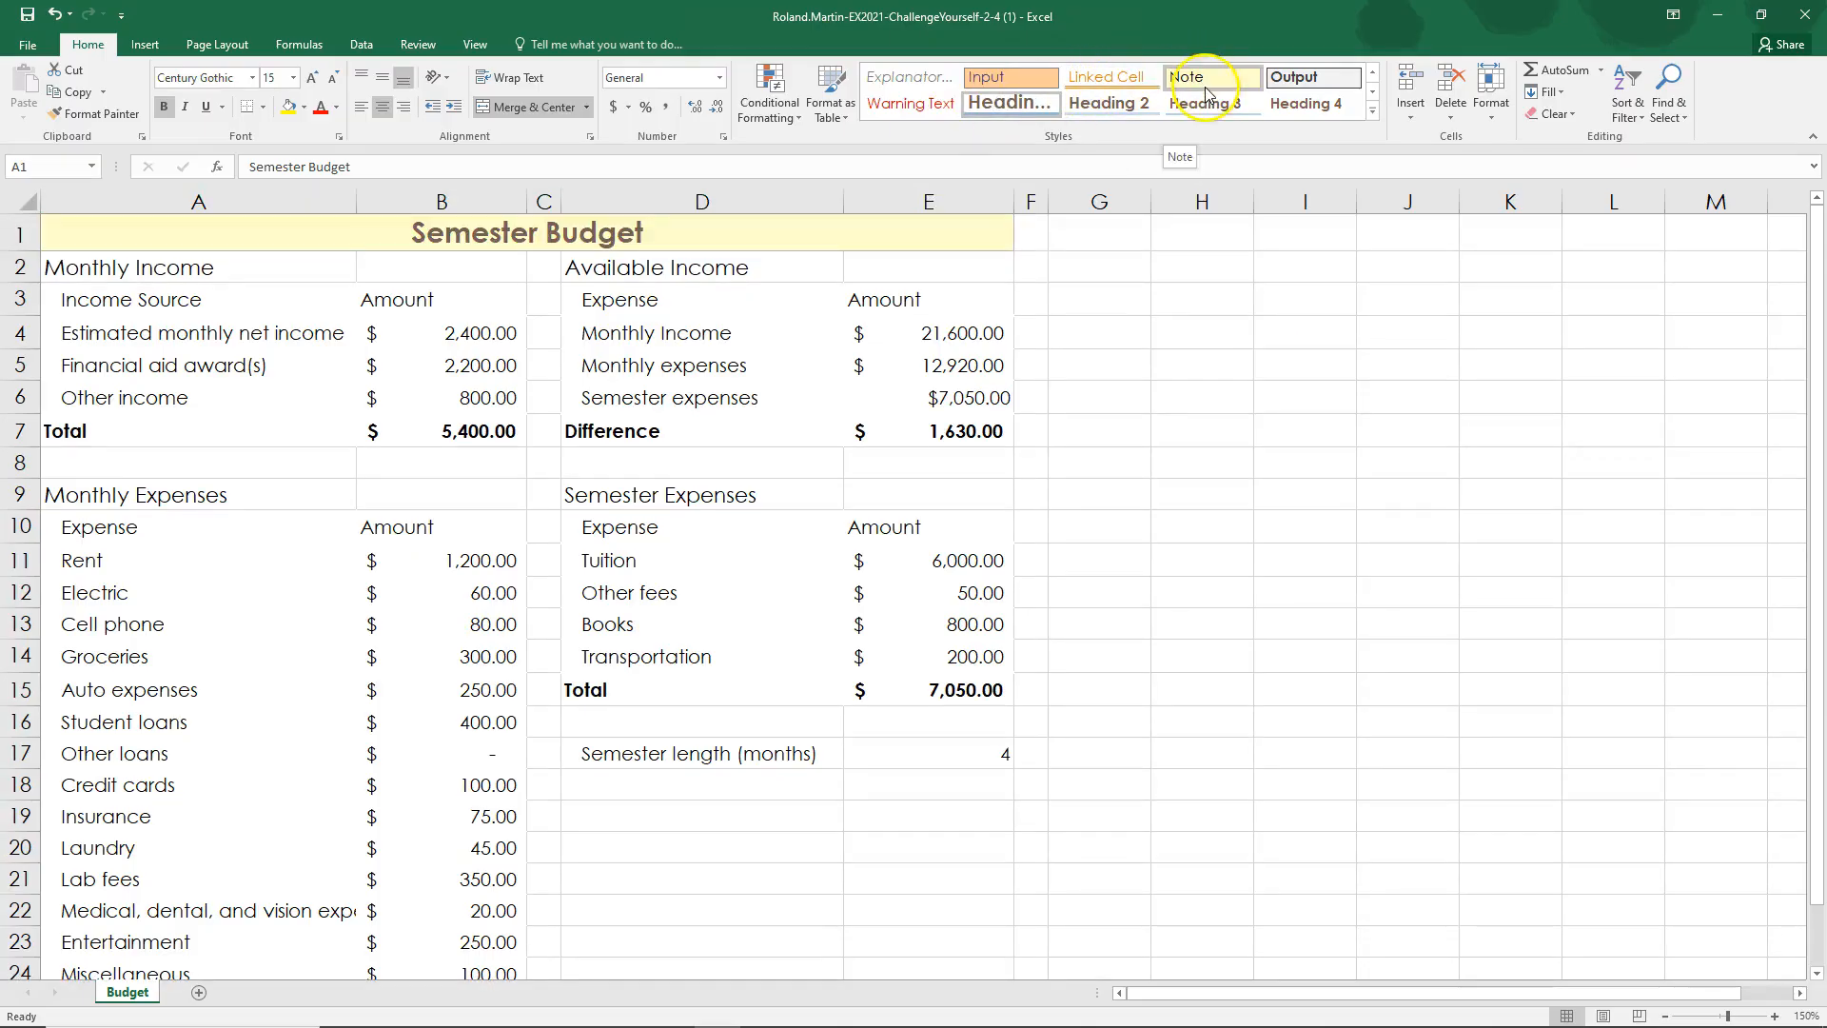
pyautogui.click(1205, 103)
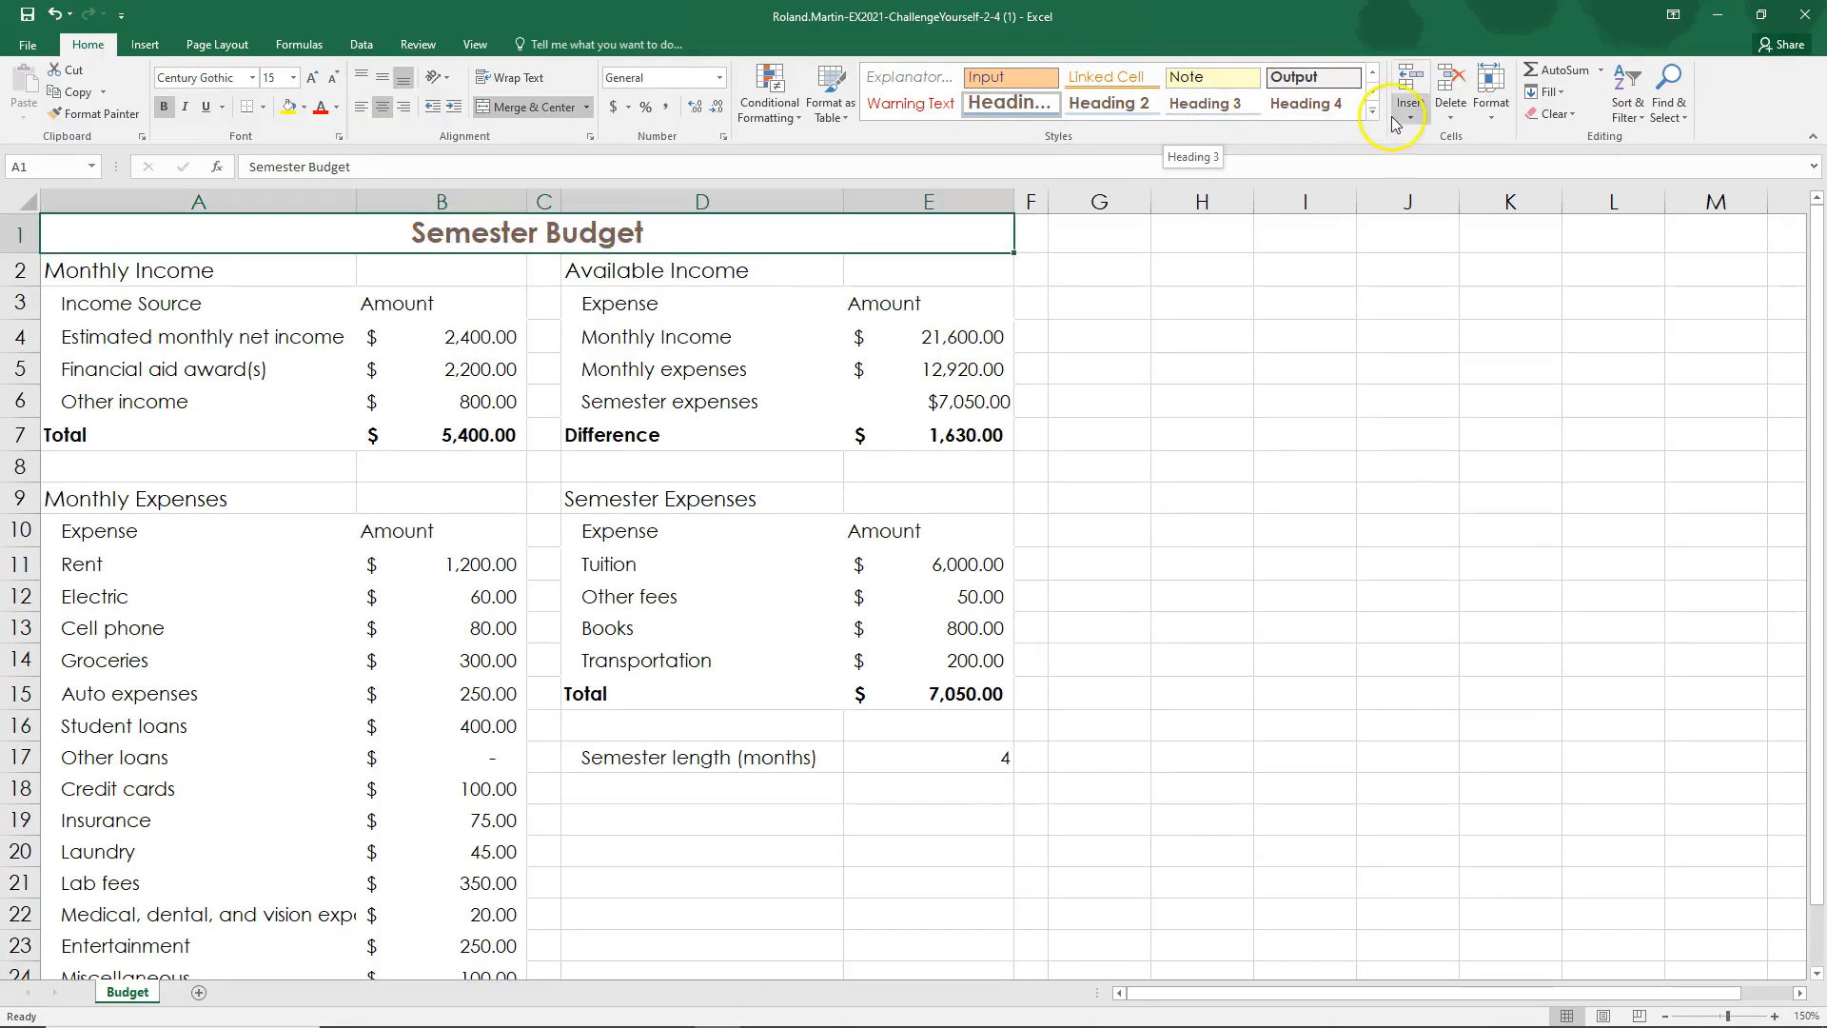
pyautogui.click(1371, 111)
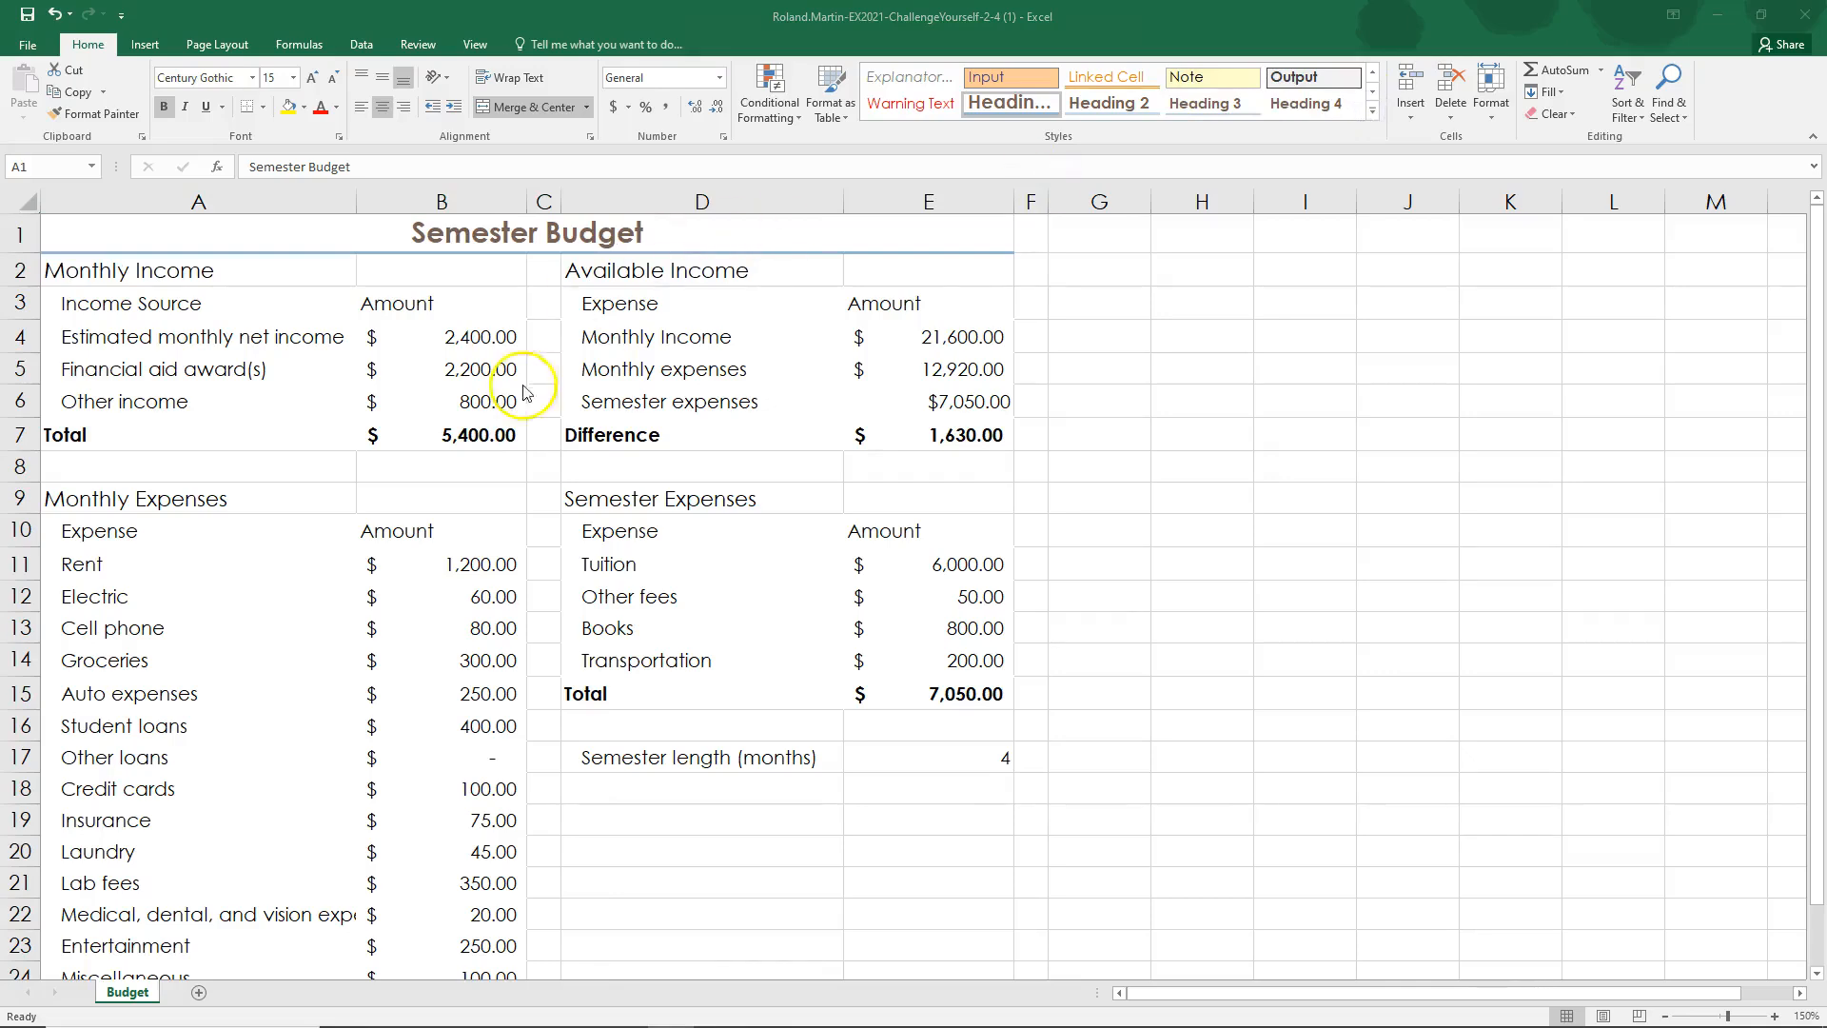
pyautogui.click(329, 353)
# Step: Switch to the SIMnet instructions and mark step 4 as complete
pyautogui.hotkey('alt', 'Tab')
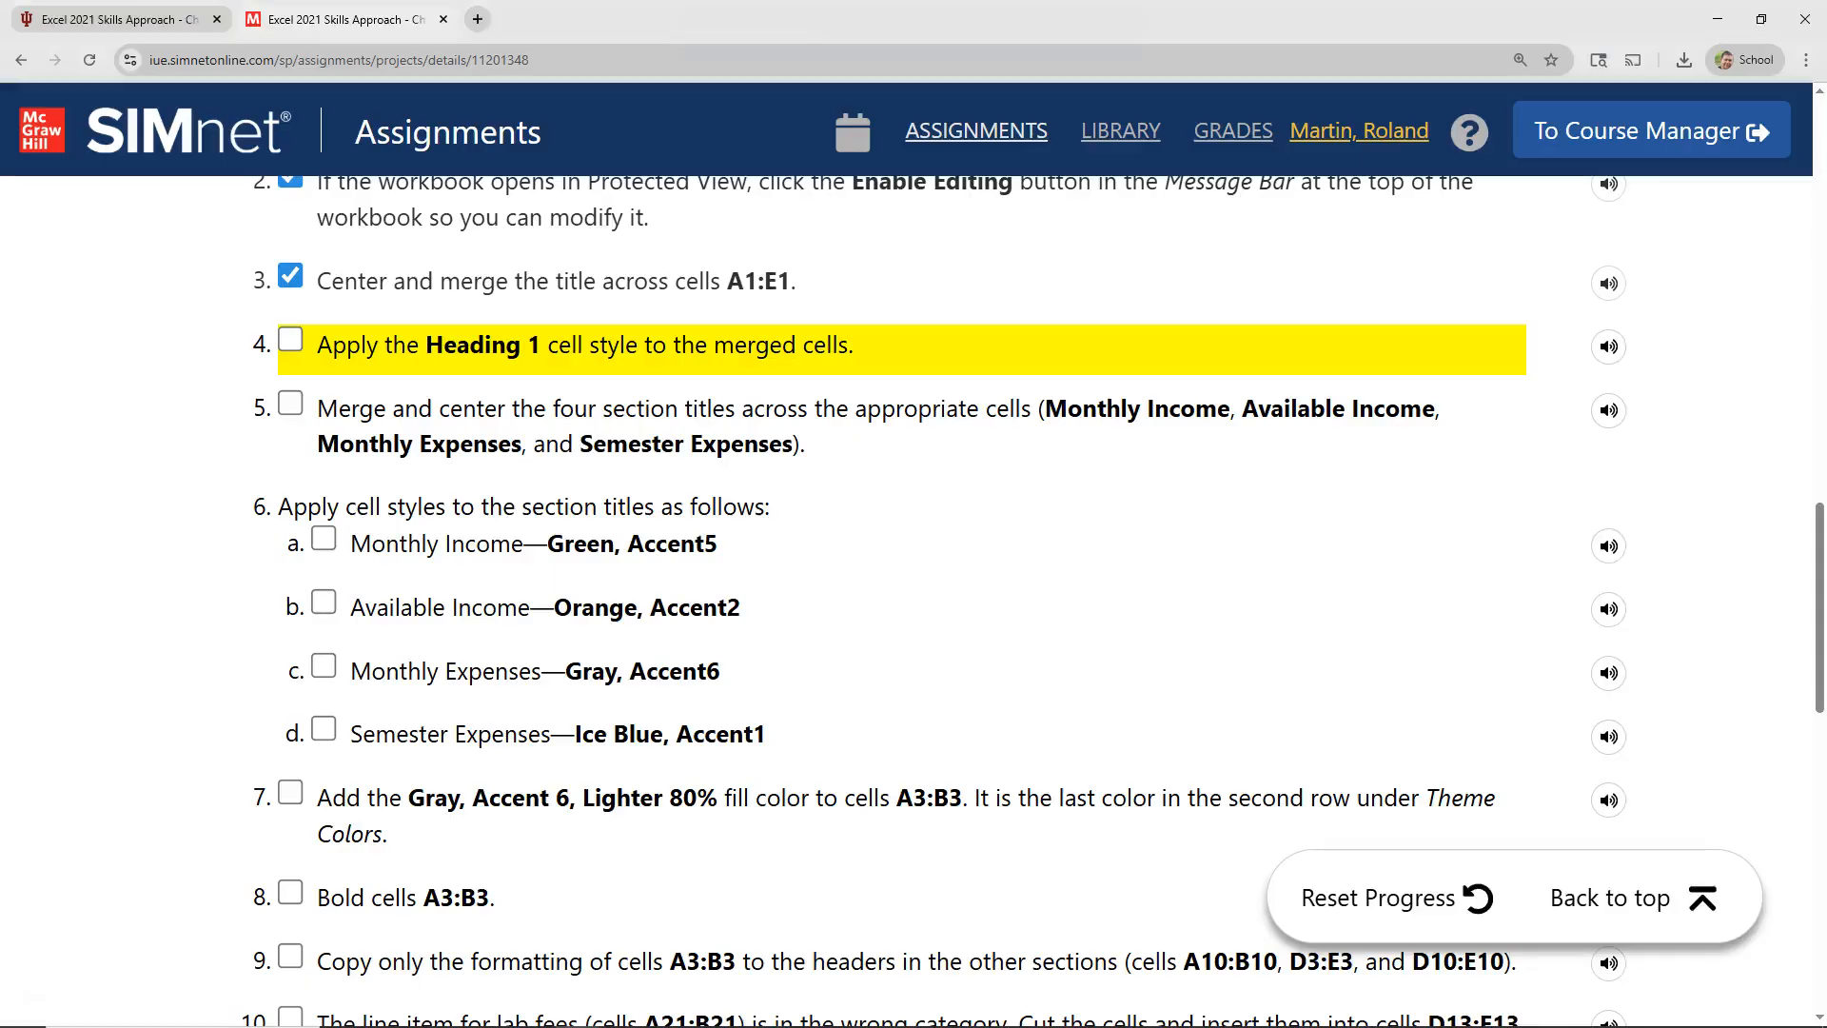
pyautogui.click(291, 340)
pyautogui.scroll(-1, 359, 414)
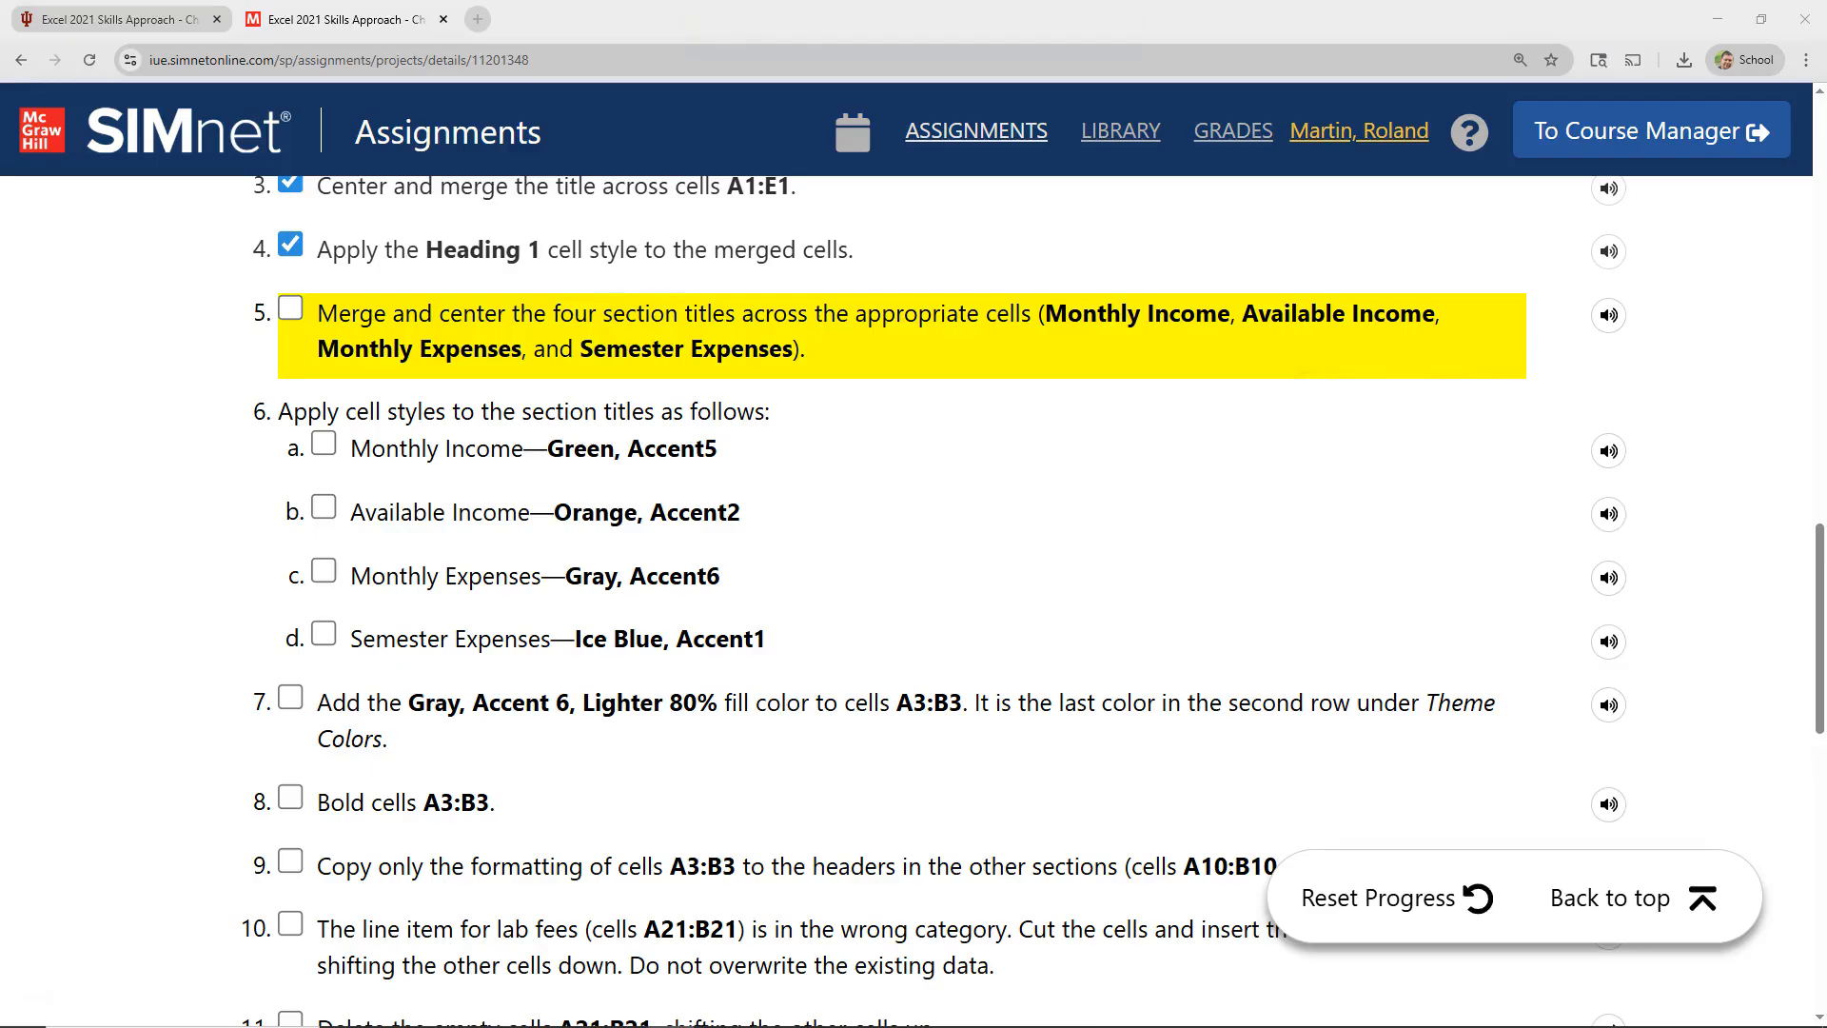
# Step: In Excel, merge and center the Monthly Income title across A2:B2 and the Available Income title across D2:E2
pyautogui.hotkey('alt', 'Tab')
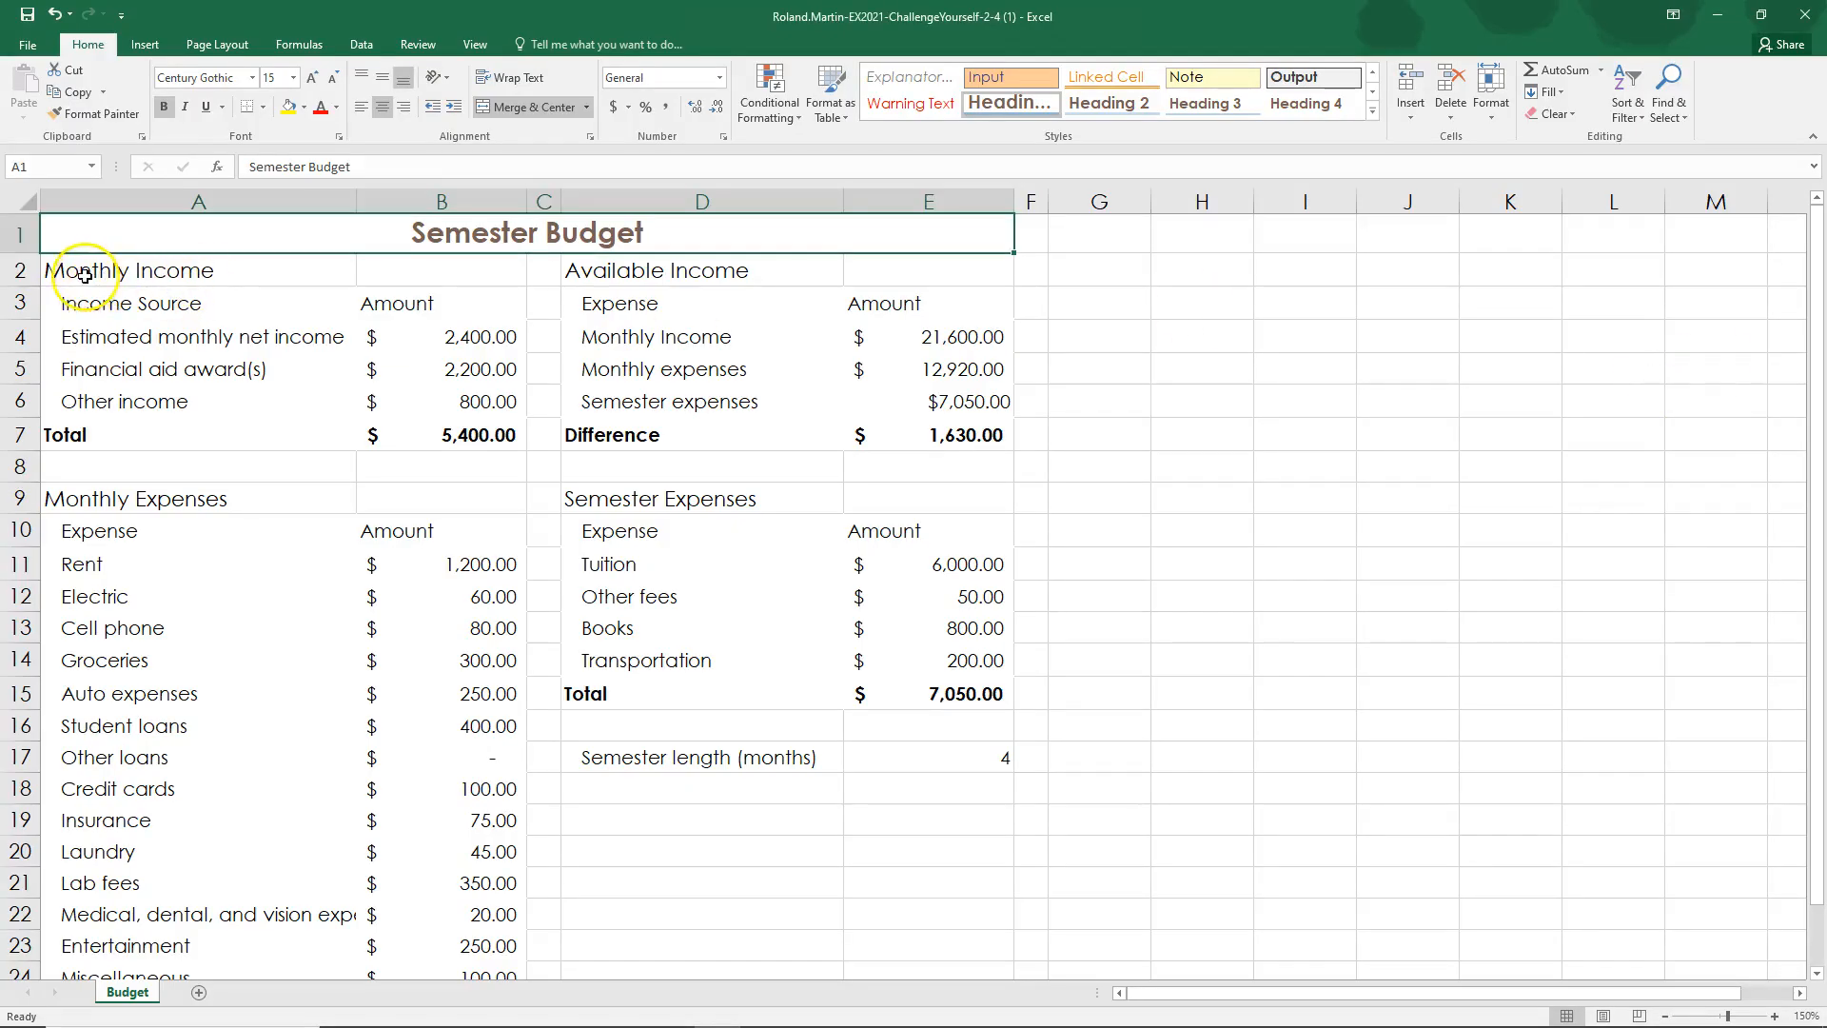
pyautogui.moveTo(83, 275); pyautogui.dragTo(382, 274)
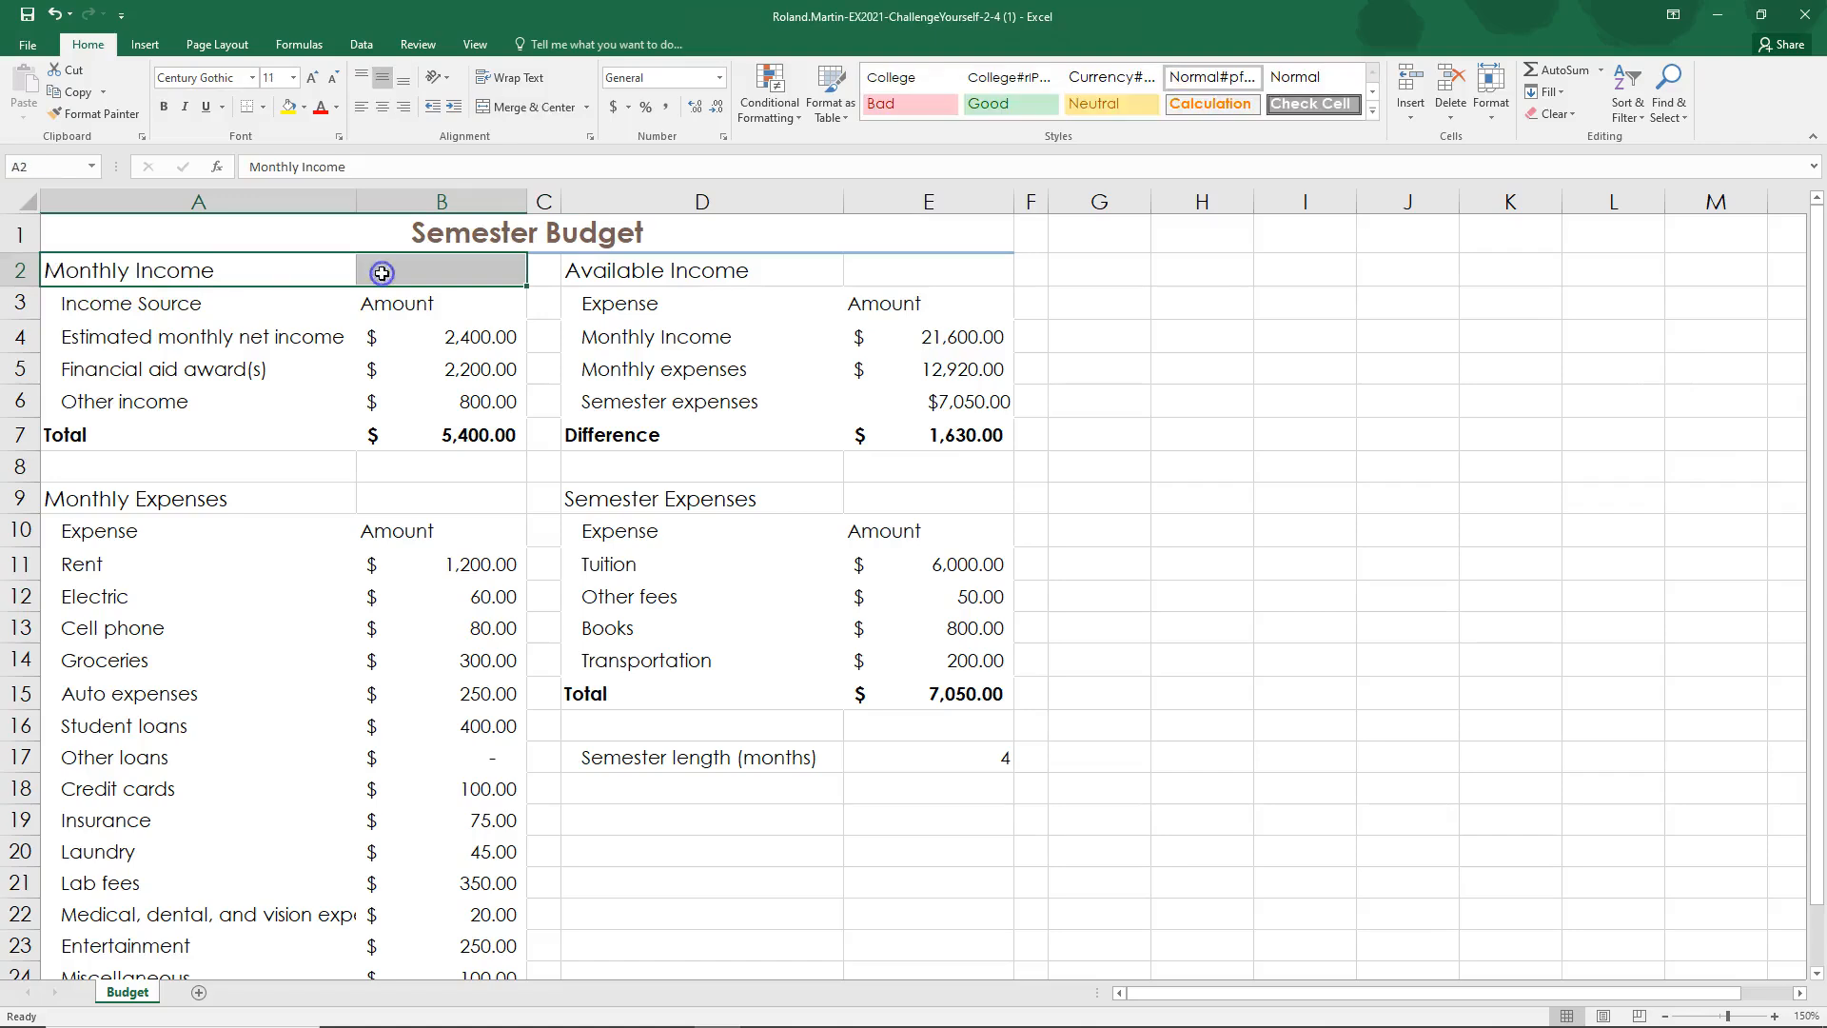
pyautogui.click(514, 106)
pyautogui.moveTo(605, 274); pyautogui.dragTo(926, 272)
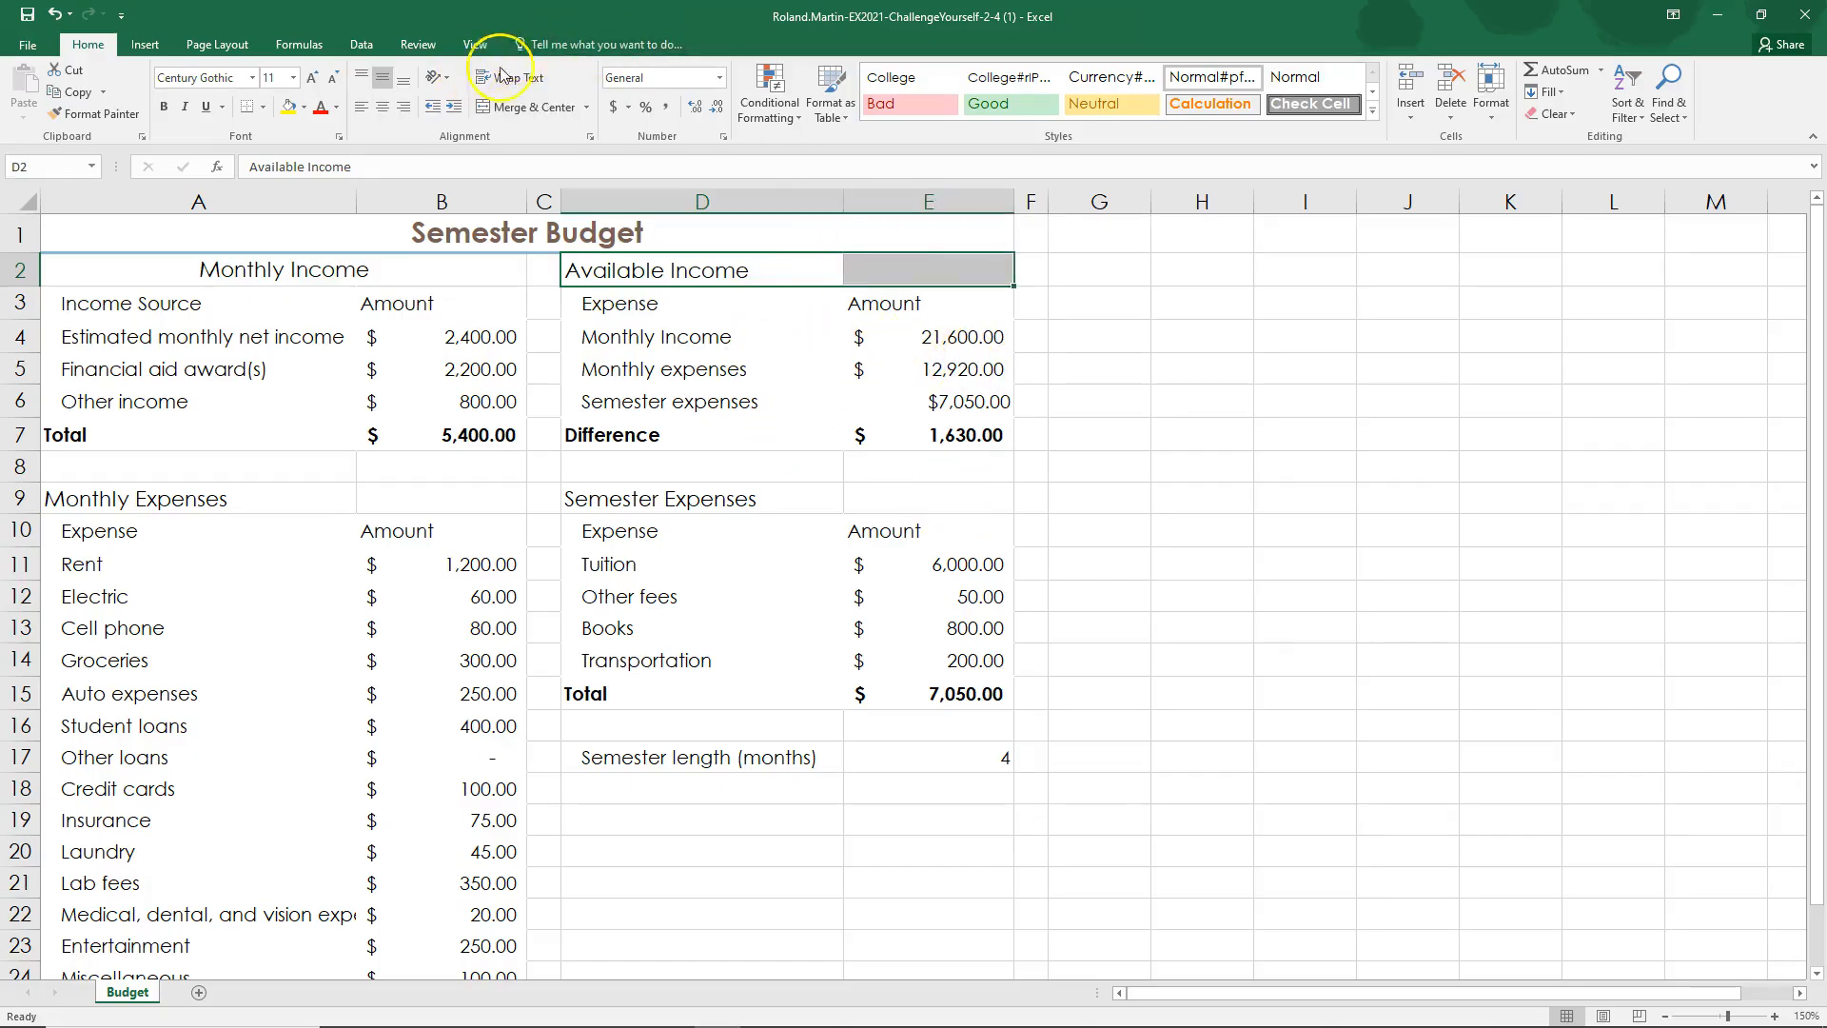
pyautogui.click(531, 107)
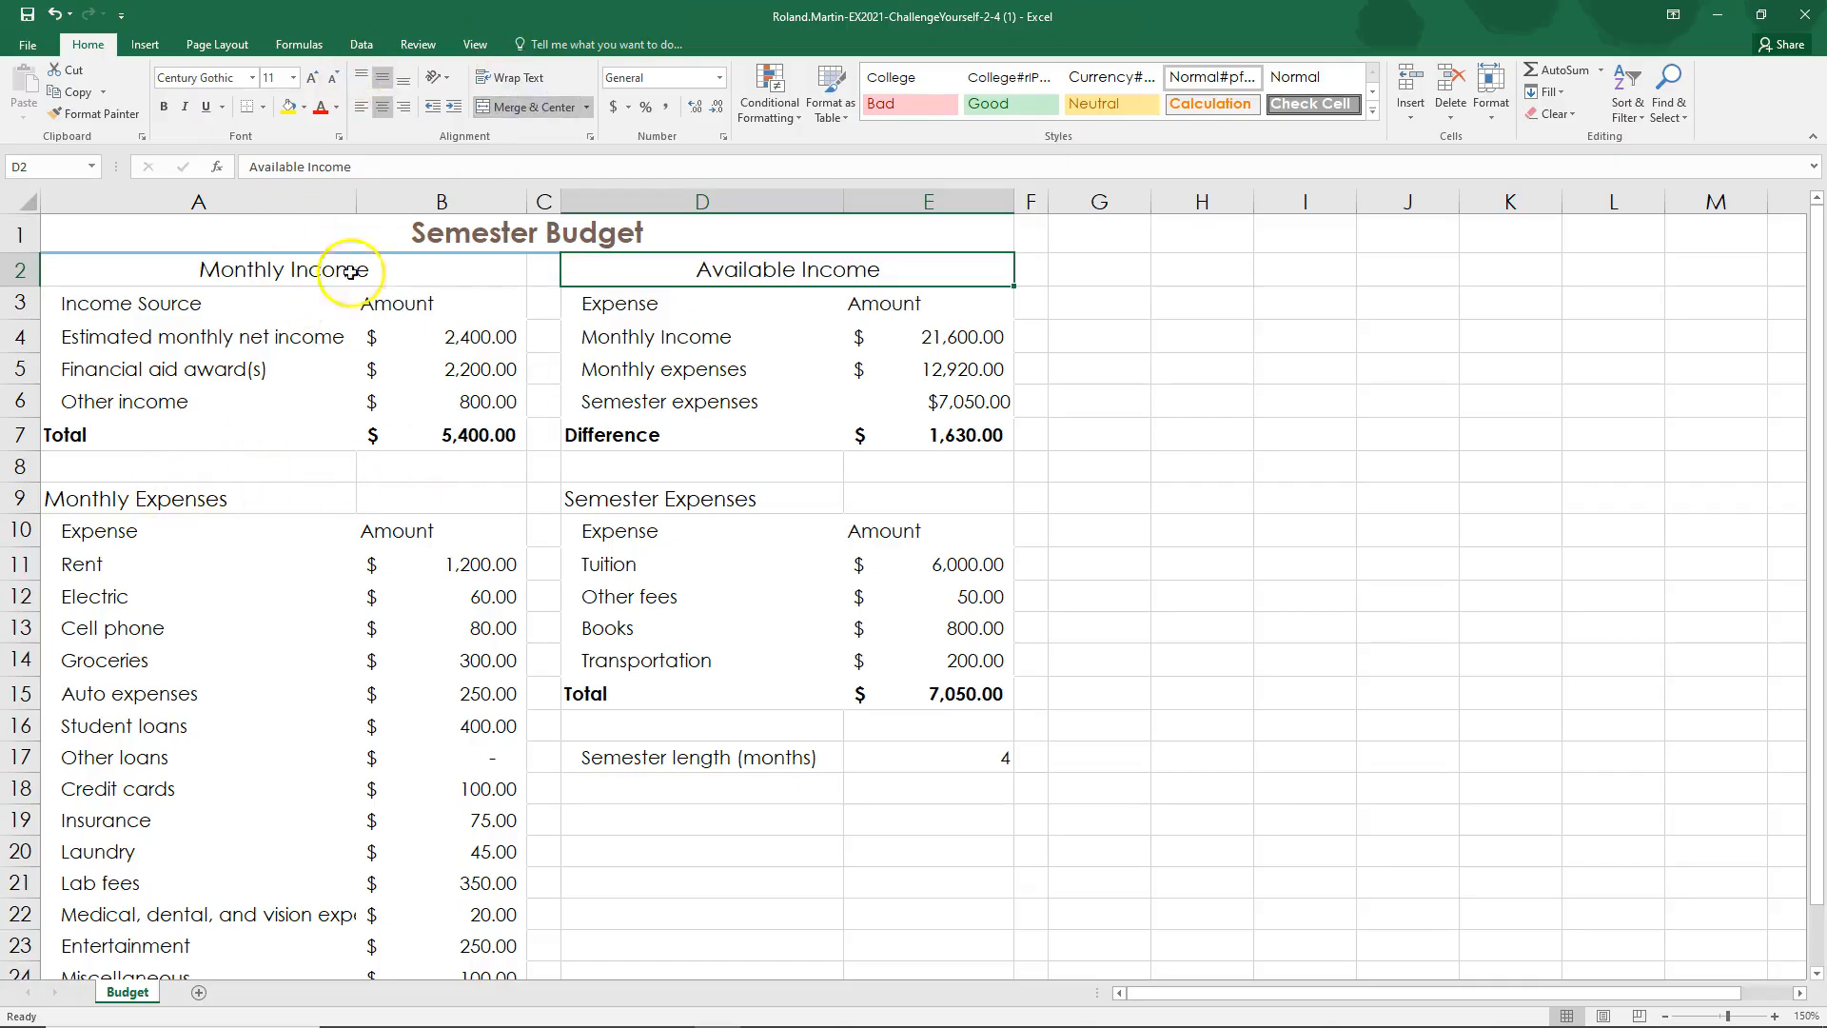
# Step: Merge and center the Monthly Expenses title across A9:B9 and the Semester Expenses title across D9:E9, saving the workbook
pyautogui.moveTo(104, 494); pyautogui.dragTo(408, 493)
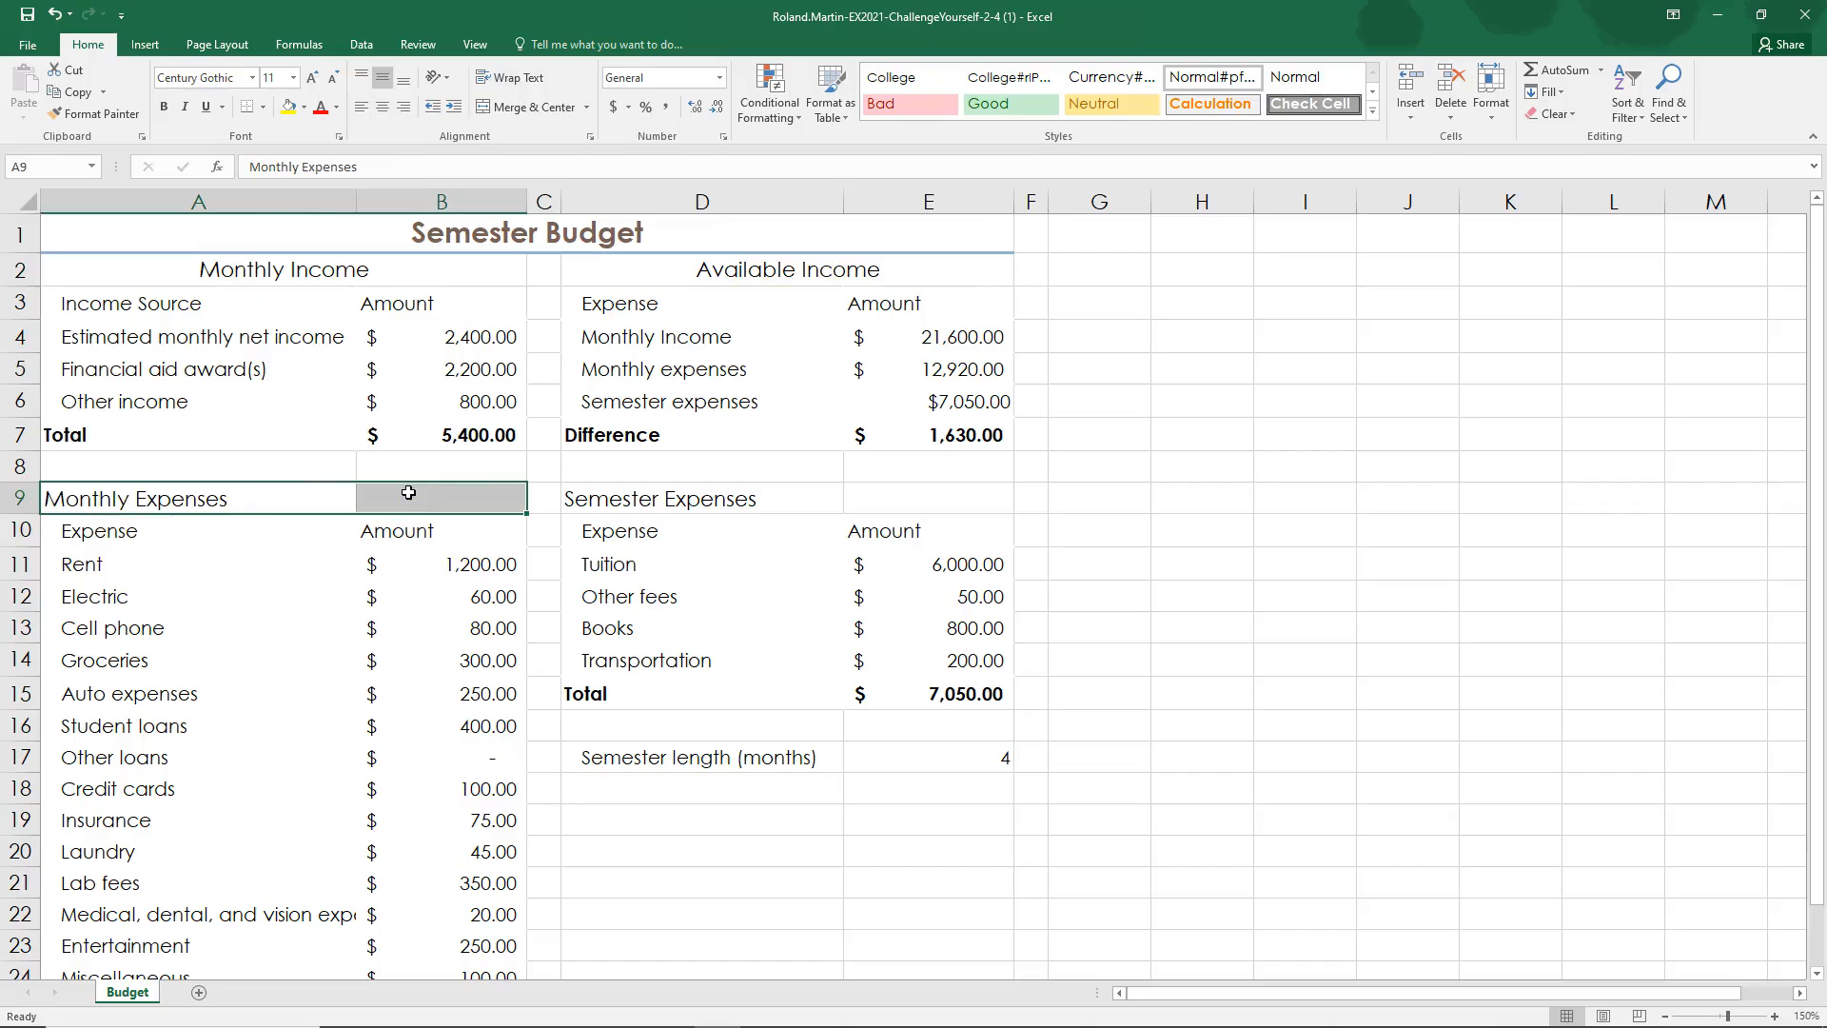
pyautogui.press('F4')
pyautogui.moveTo(571, 495); pyautogui.dragTo(876, 494)
pyautogui.press('F4')
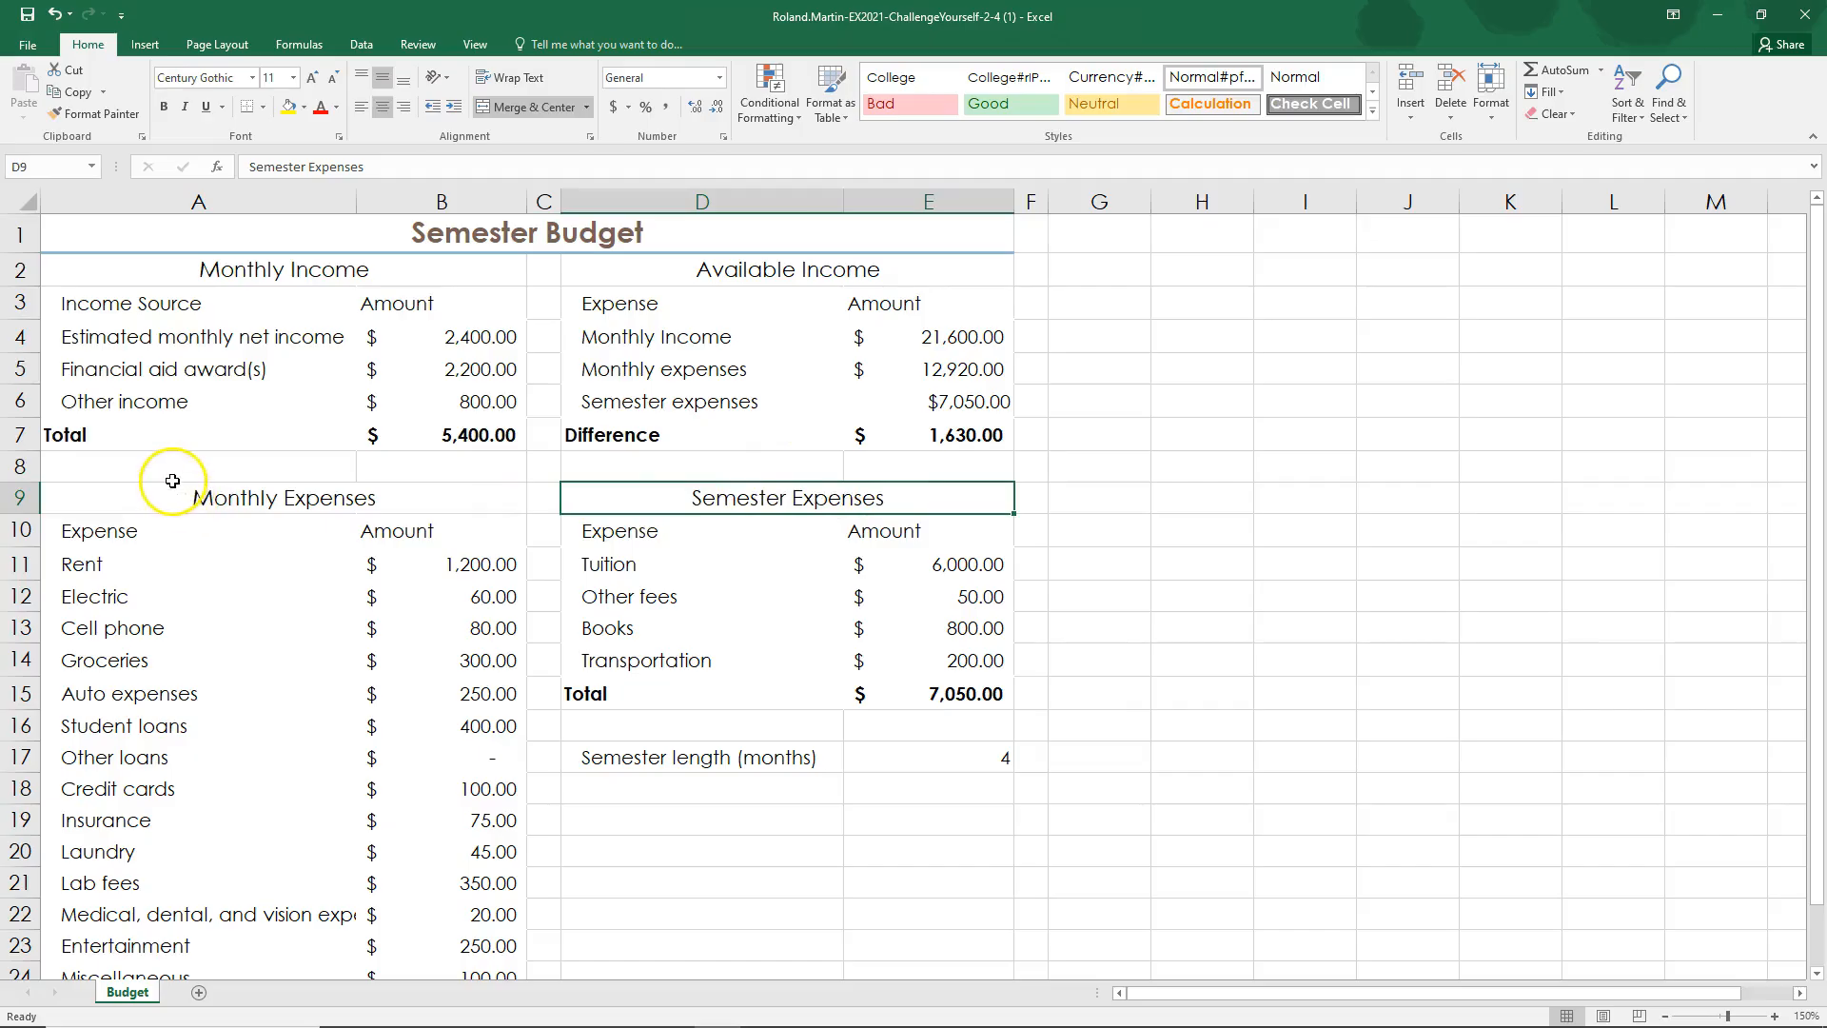
pyautogui.click(28, 16)
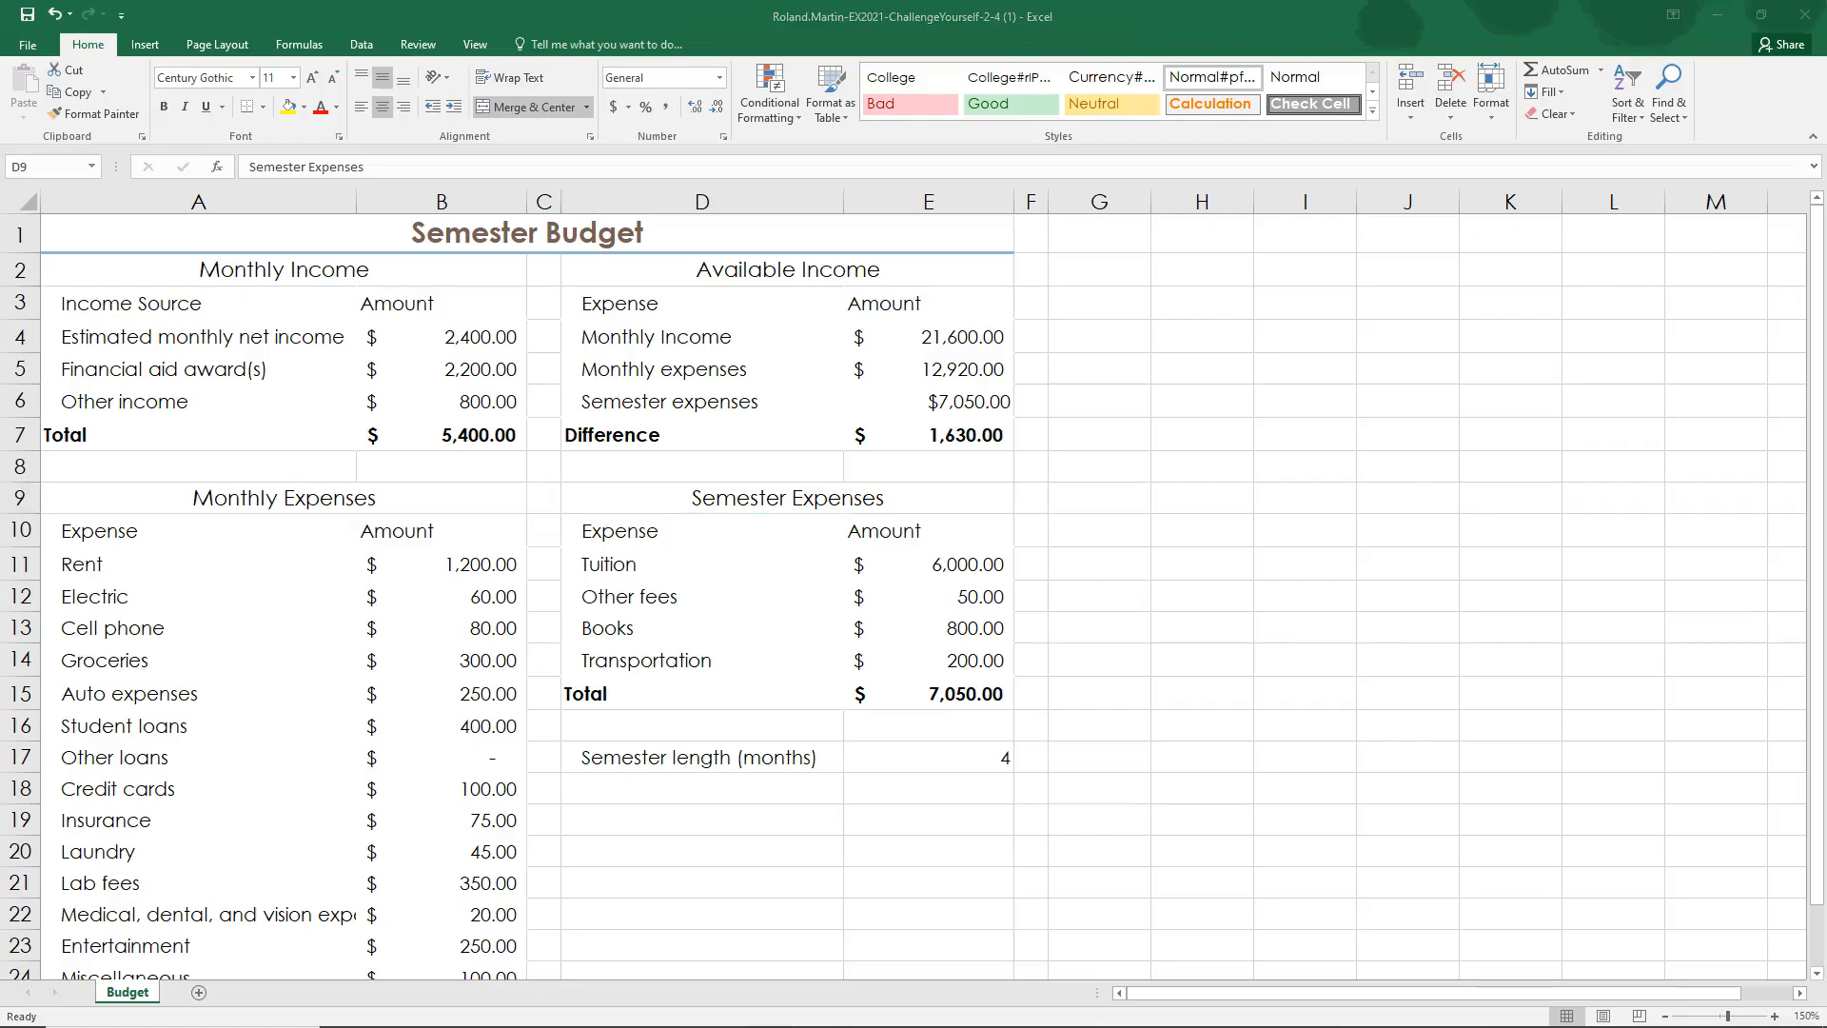
# Step: Switch to the SIMnet instructions and mark step 5 as complete
pyautogui.hotkey('alt', 'Tab')
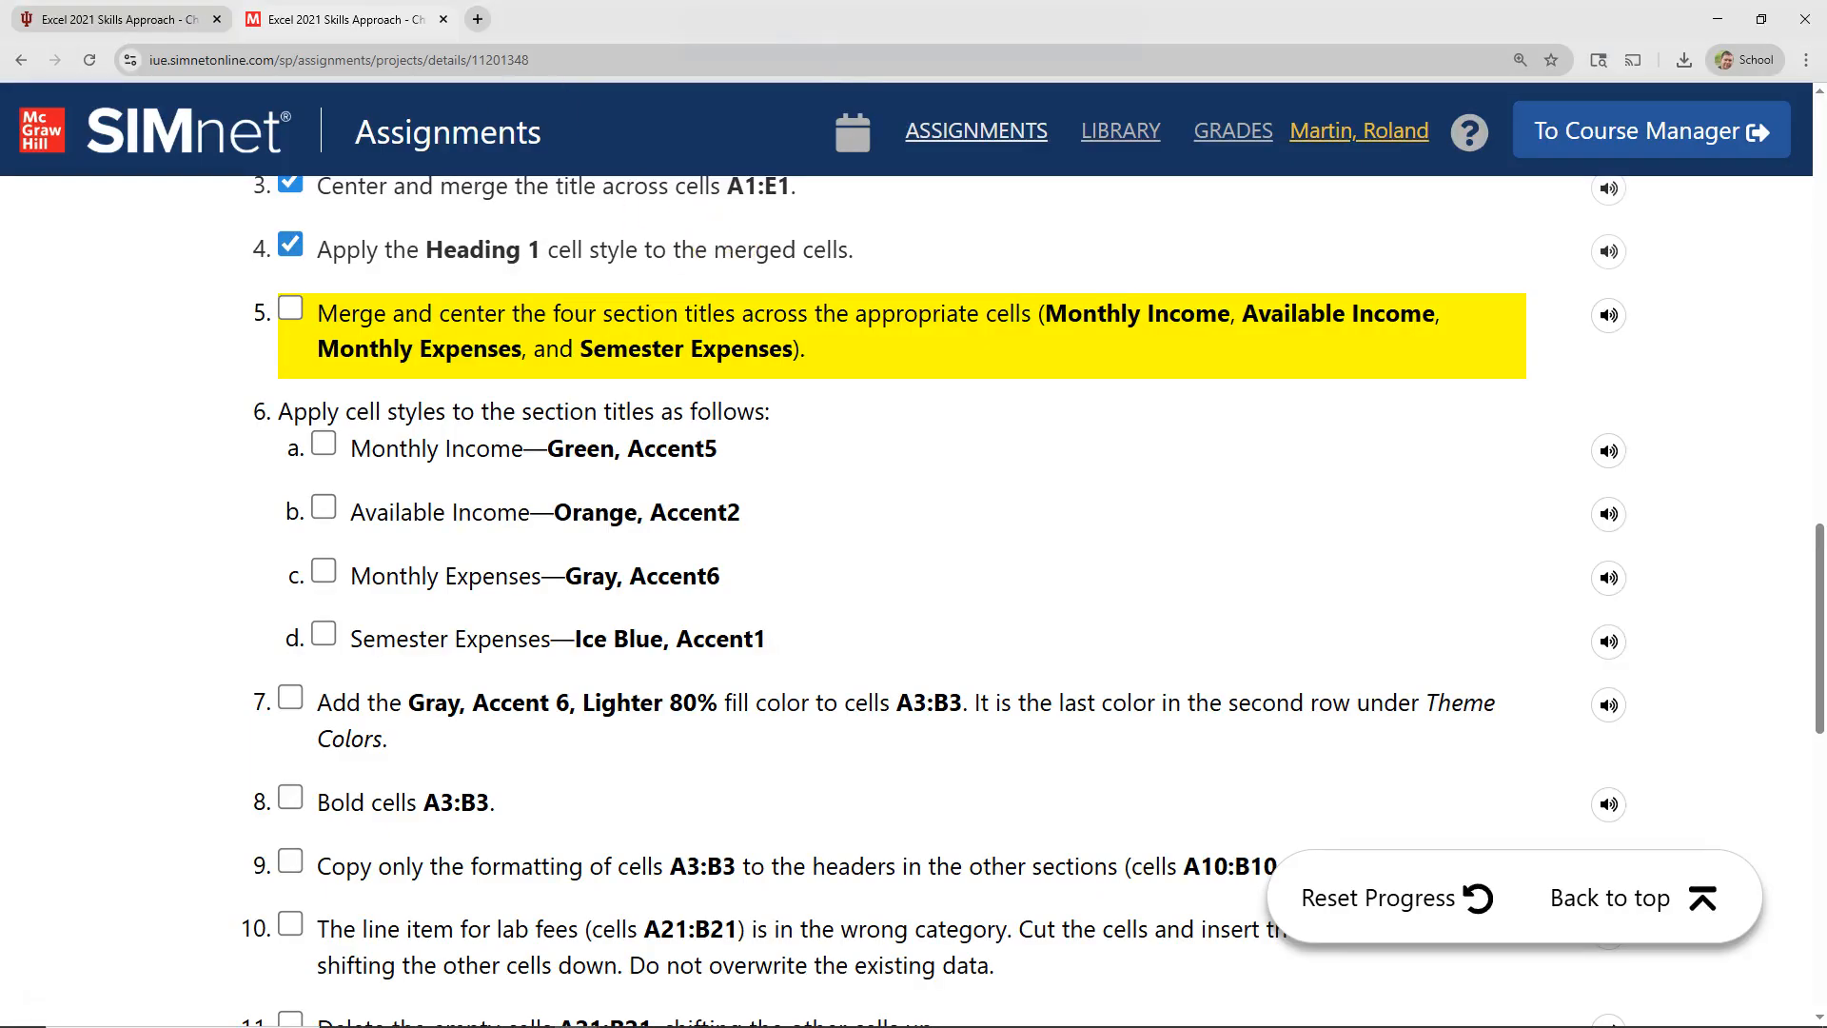
pyautogui.click(289, 309)
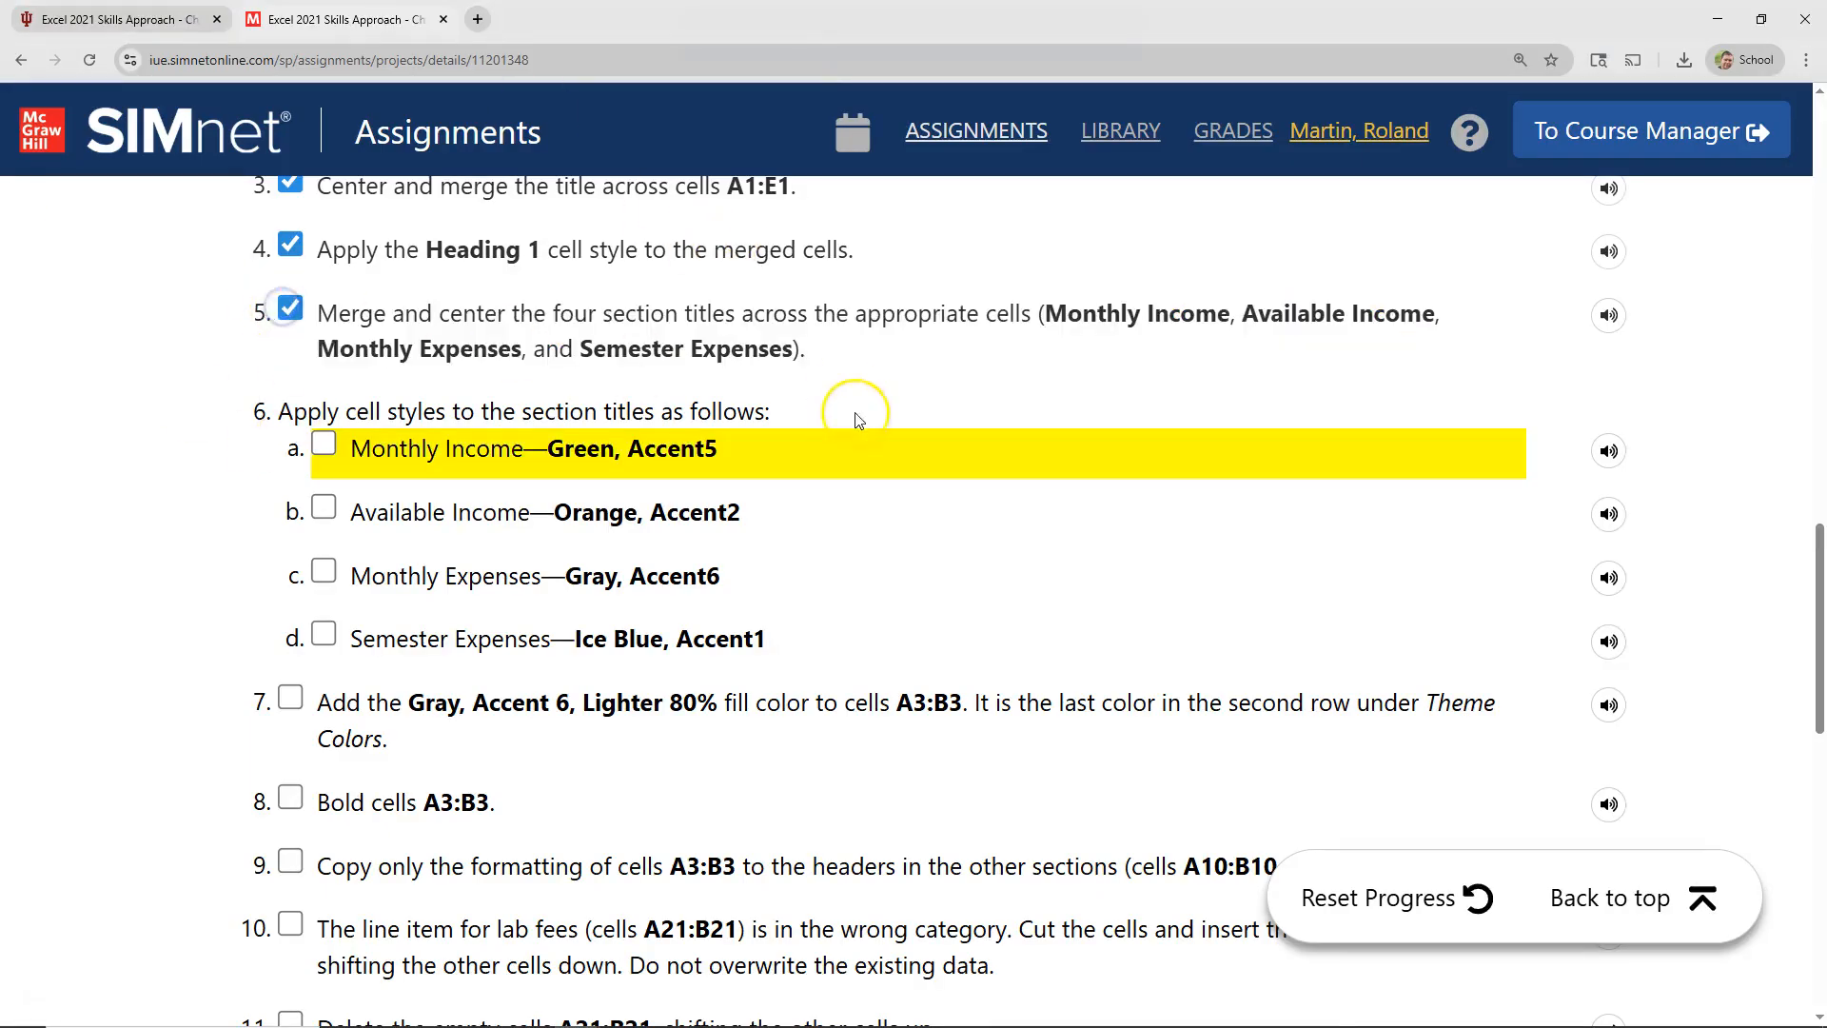
pyautogui.scroll(-1, 856, 417)
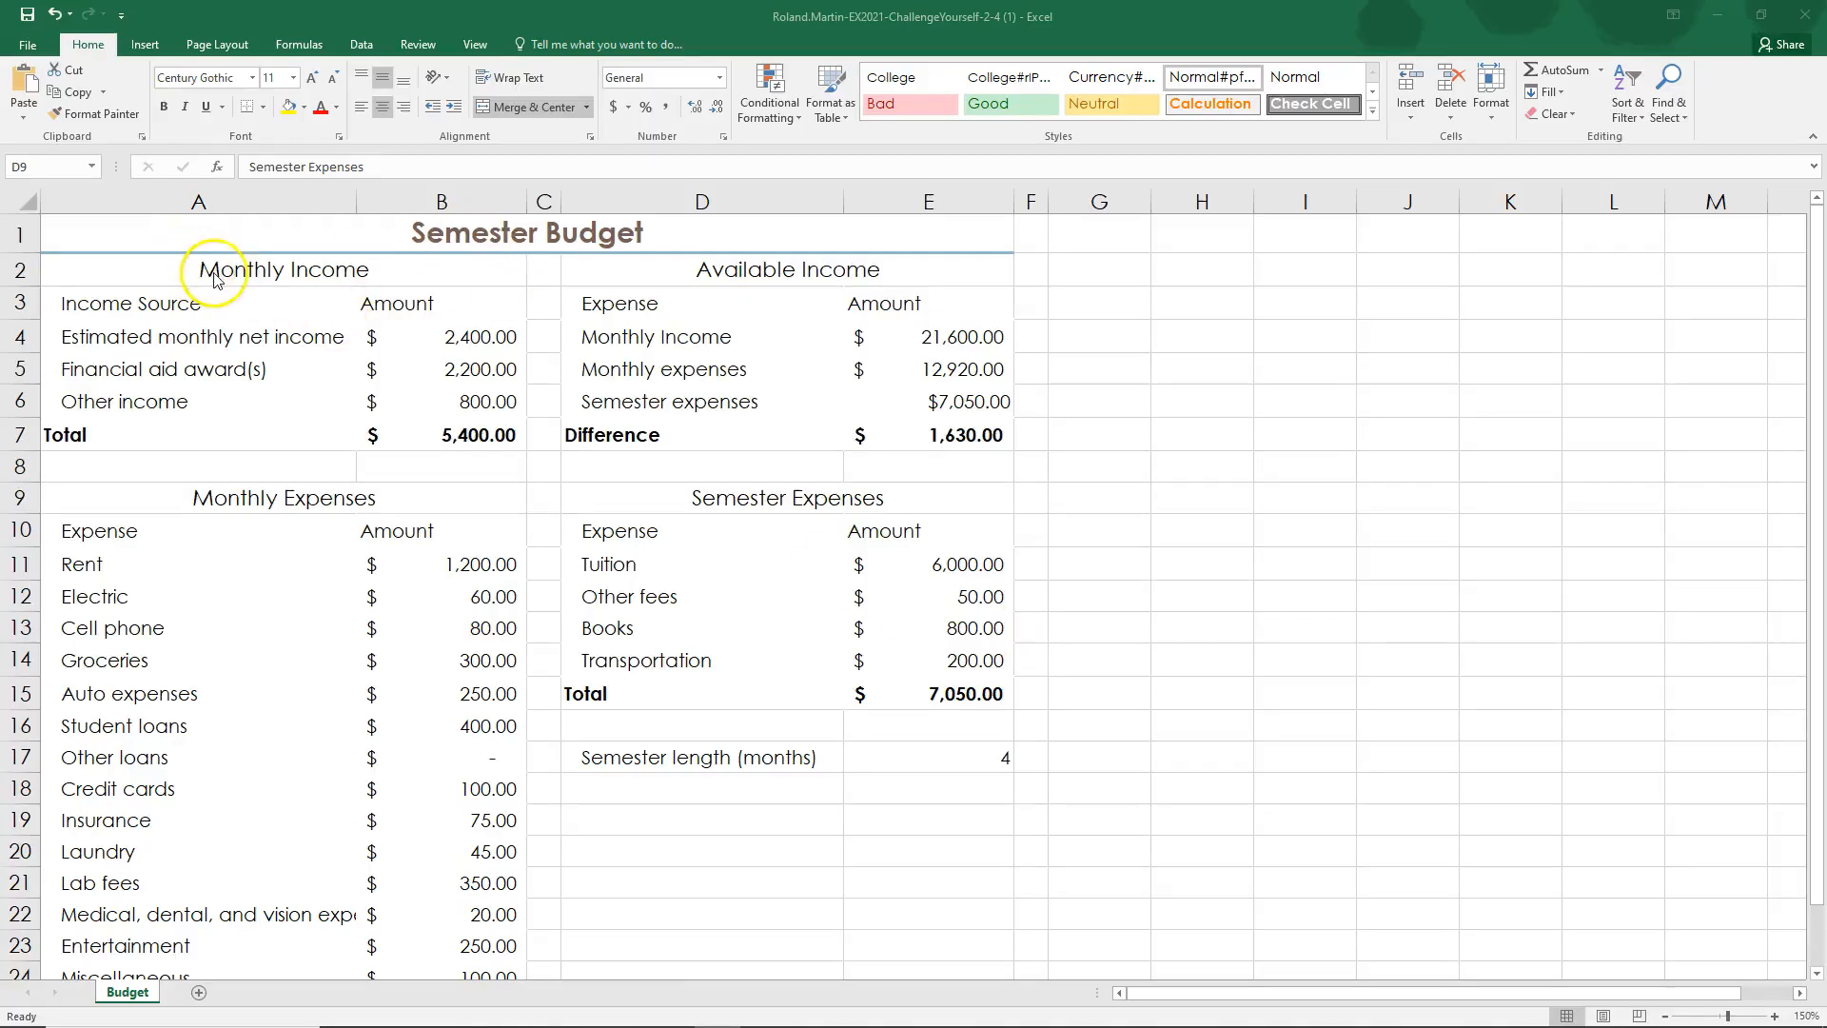
# Step: Back in Excel, apply the Accent5 cell style to the merged Monthly Income title
pyautogui.click(229, 273)
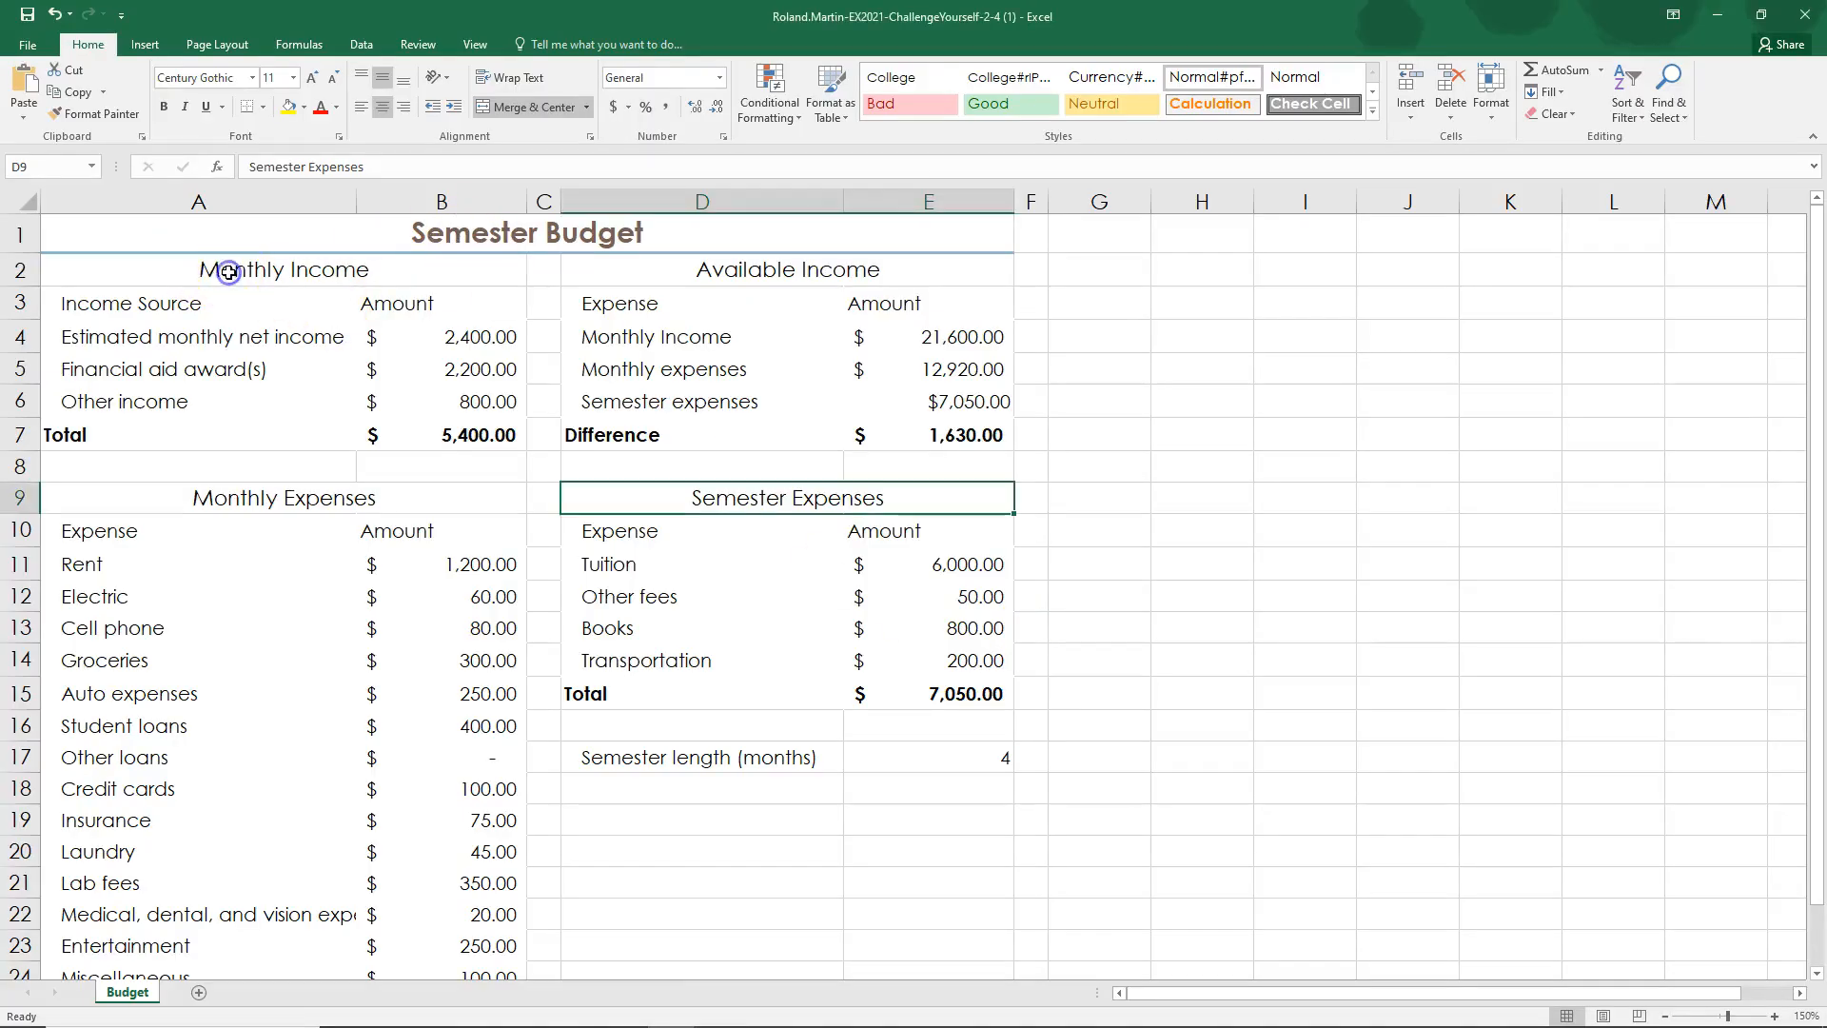
pyautogui.click(228, 273)
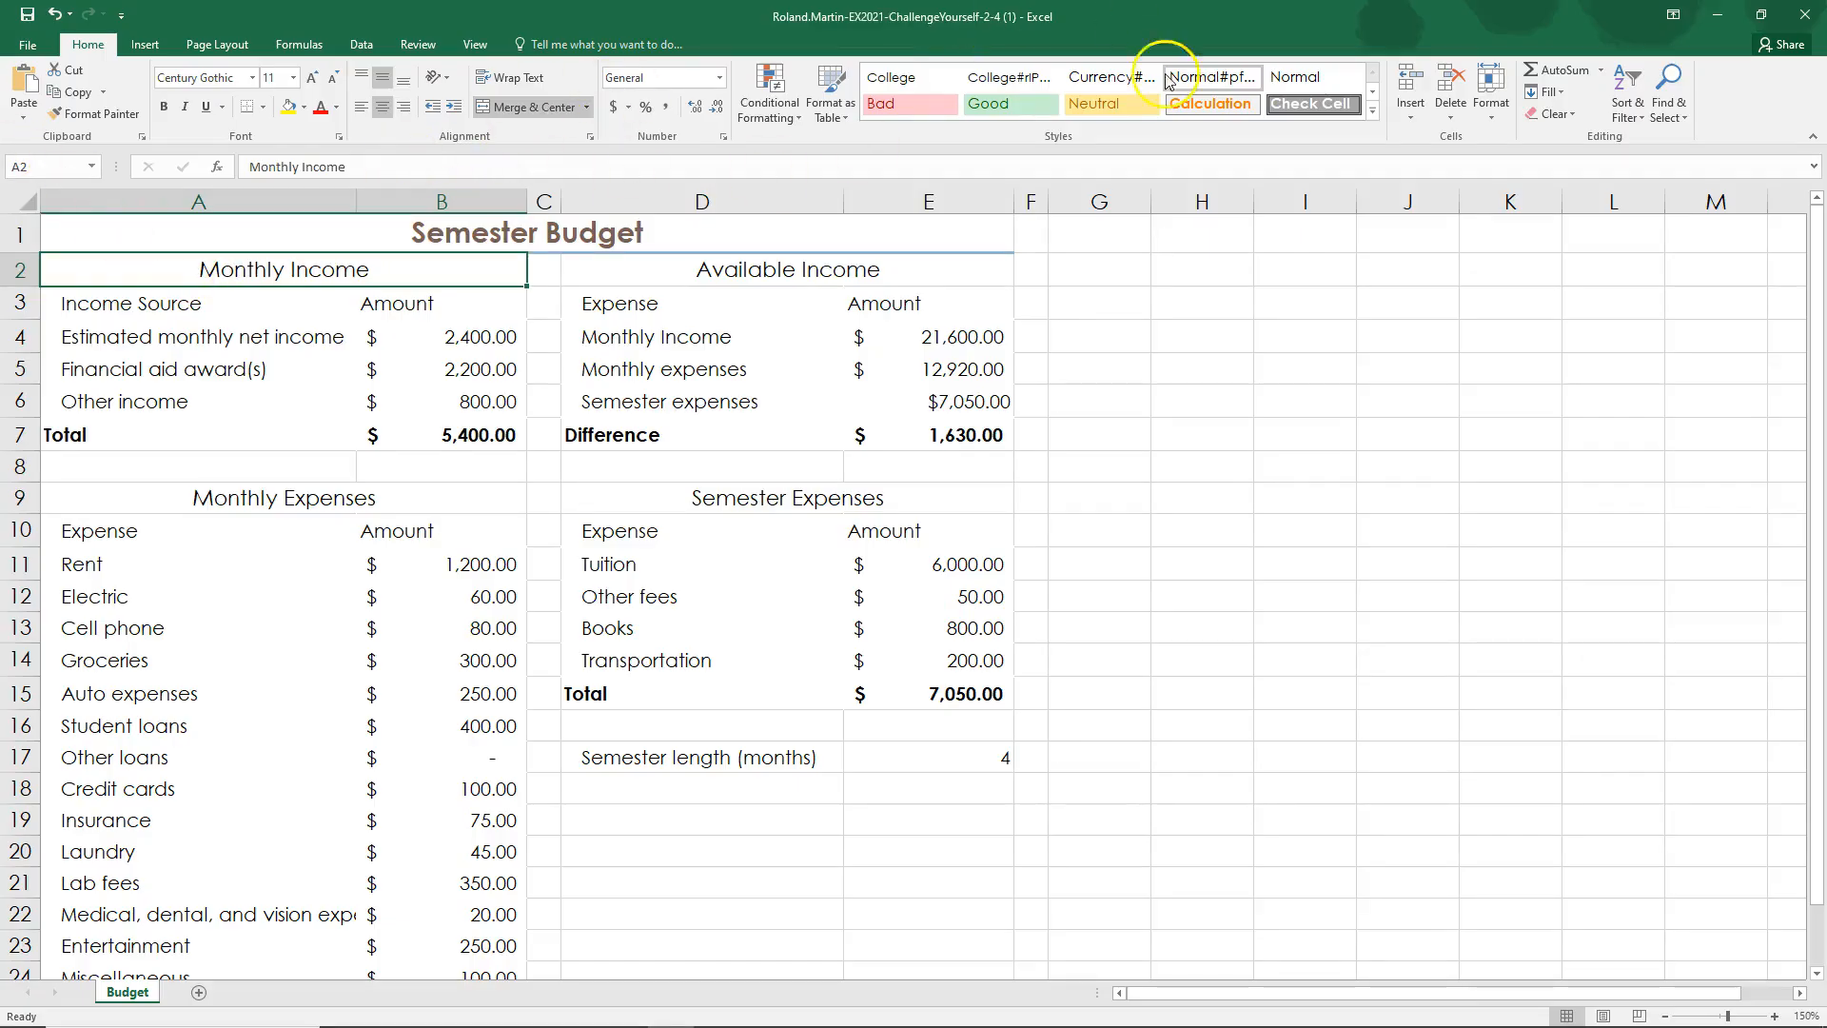
pyautogui.click(1373, 109)
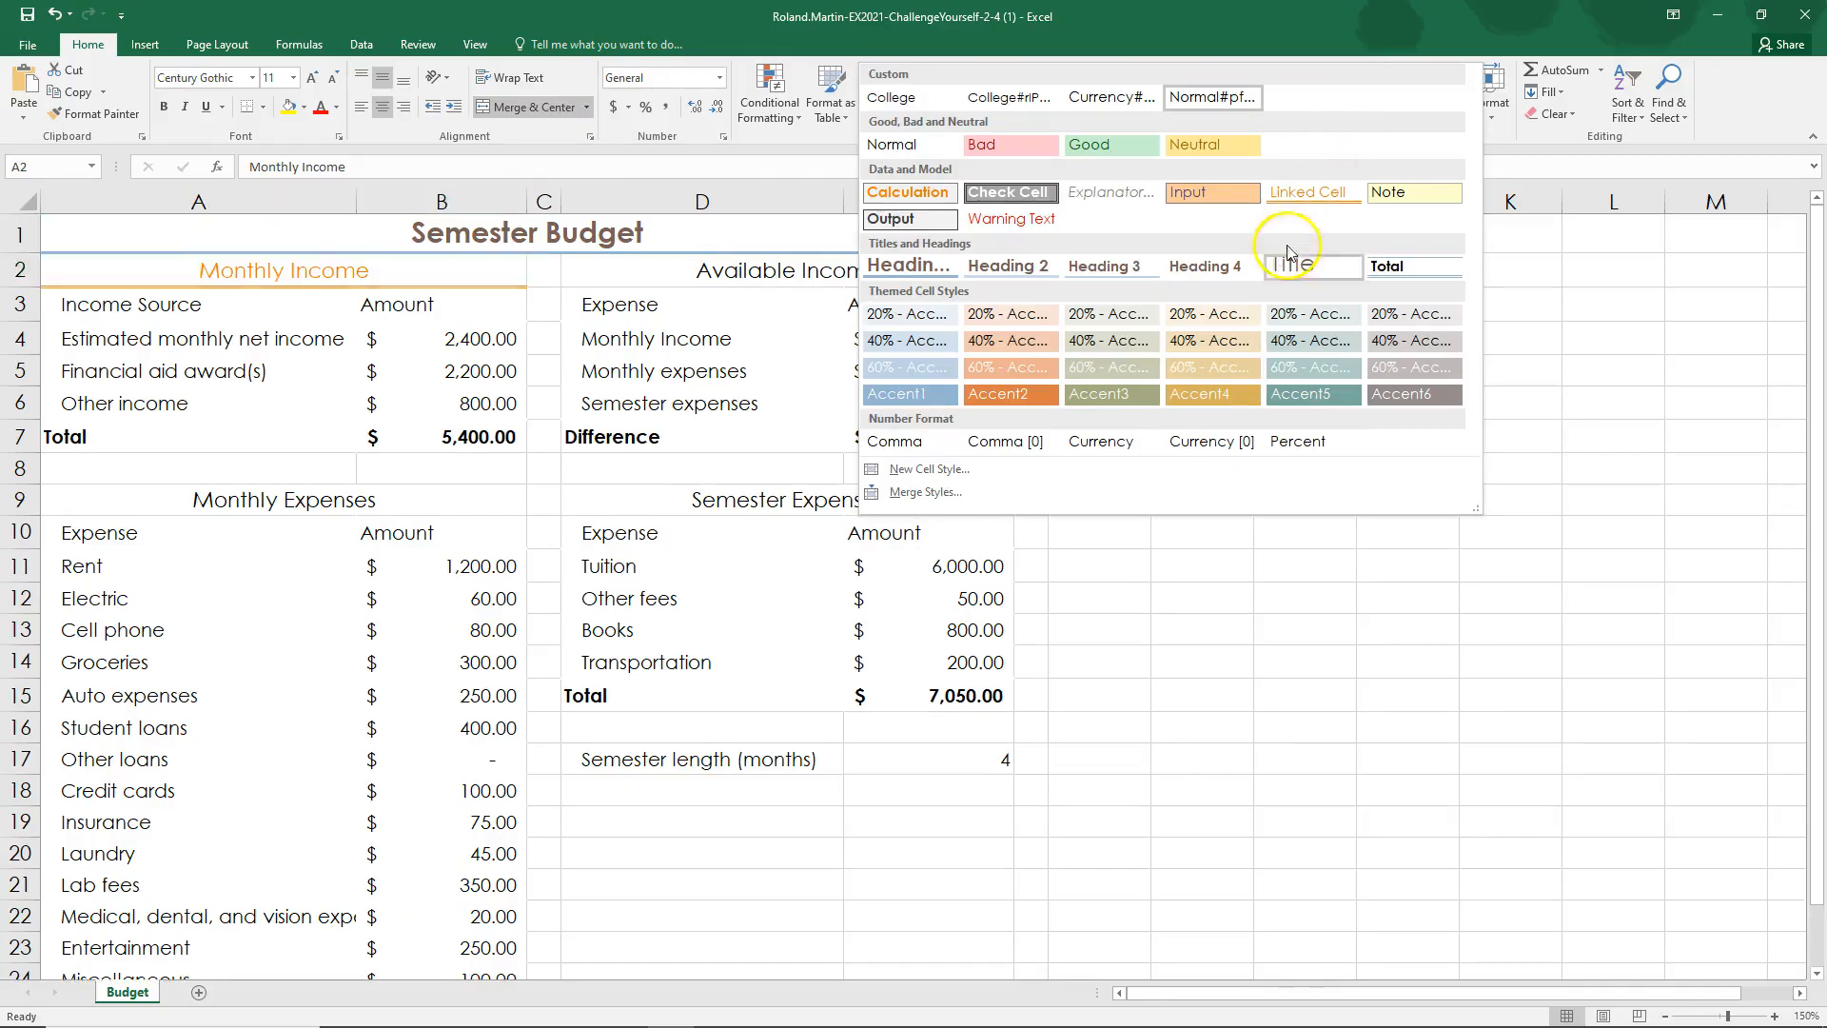
pyautogui.click(1310, 392)
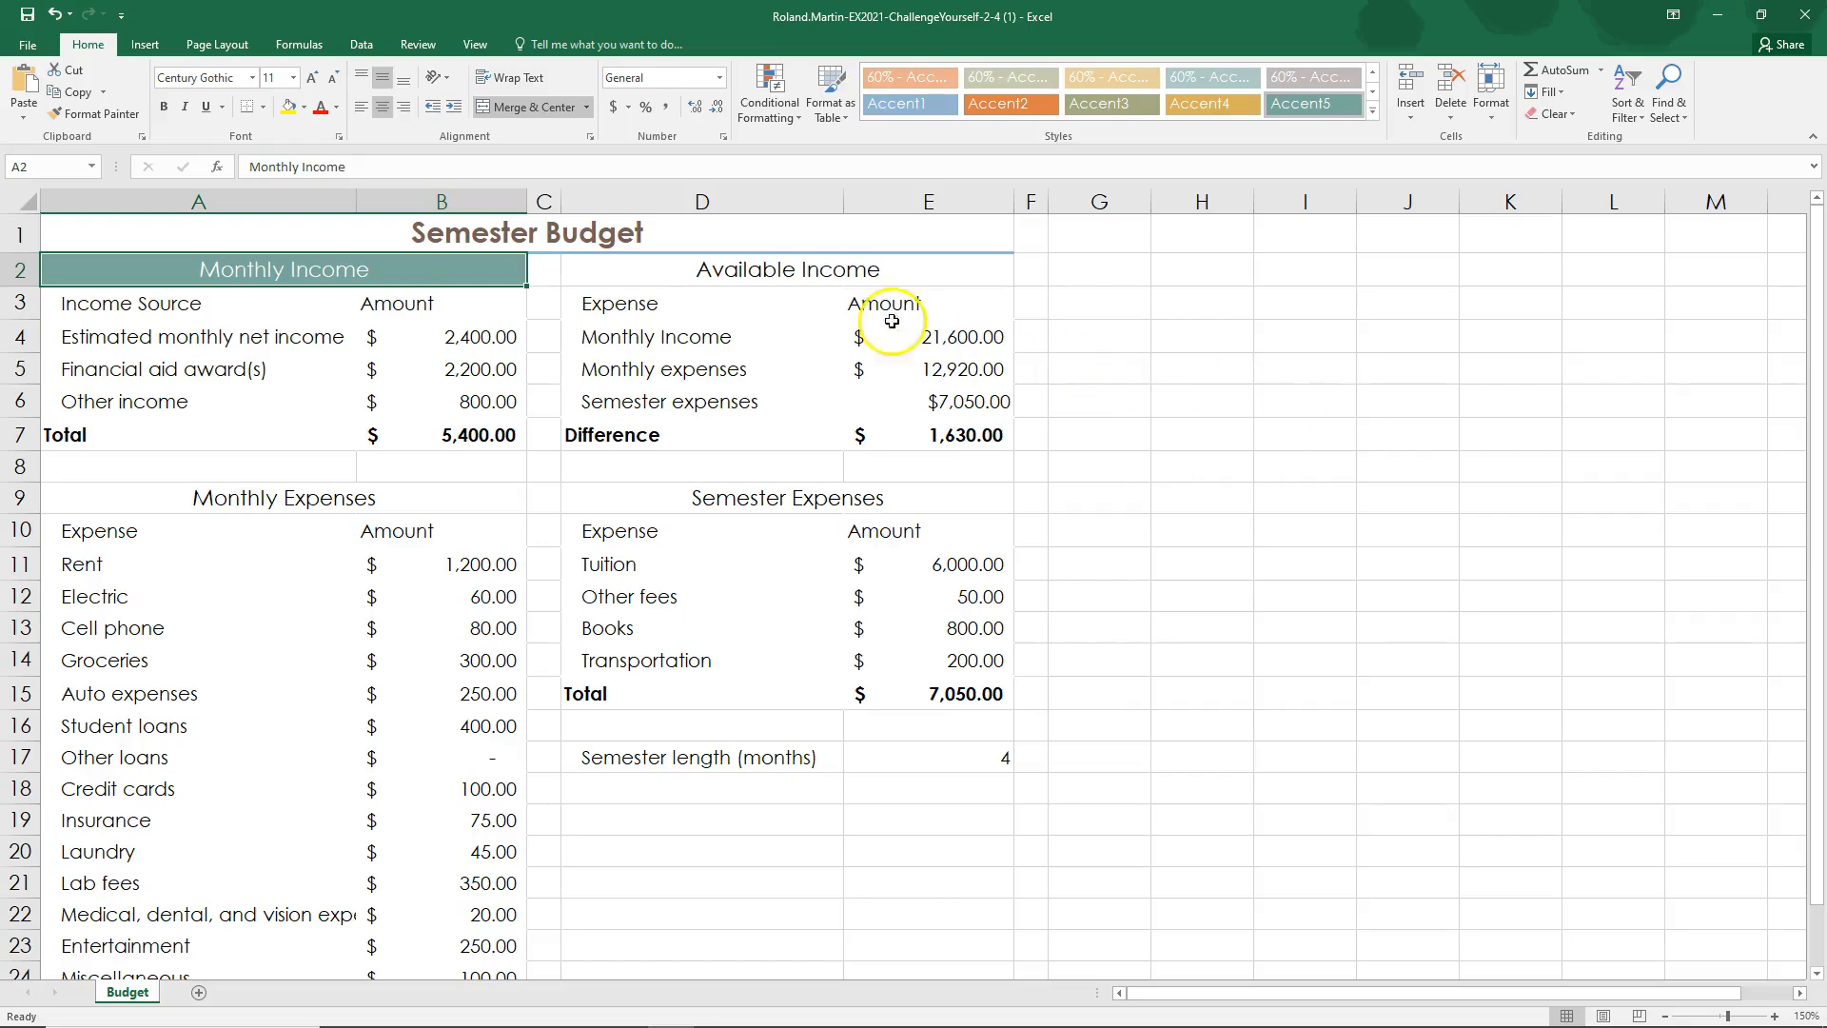
# Step: Mark step 6a complete in SIMnet, and apply the Accent2 cell style to the Available Income title in Excel
pyautogui.click(818, 271)
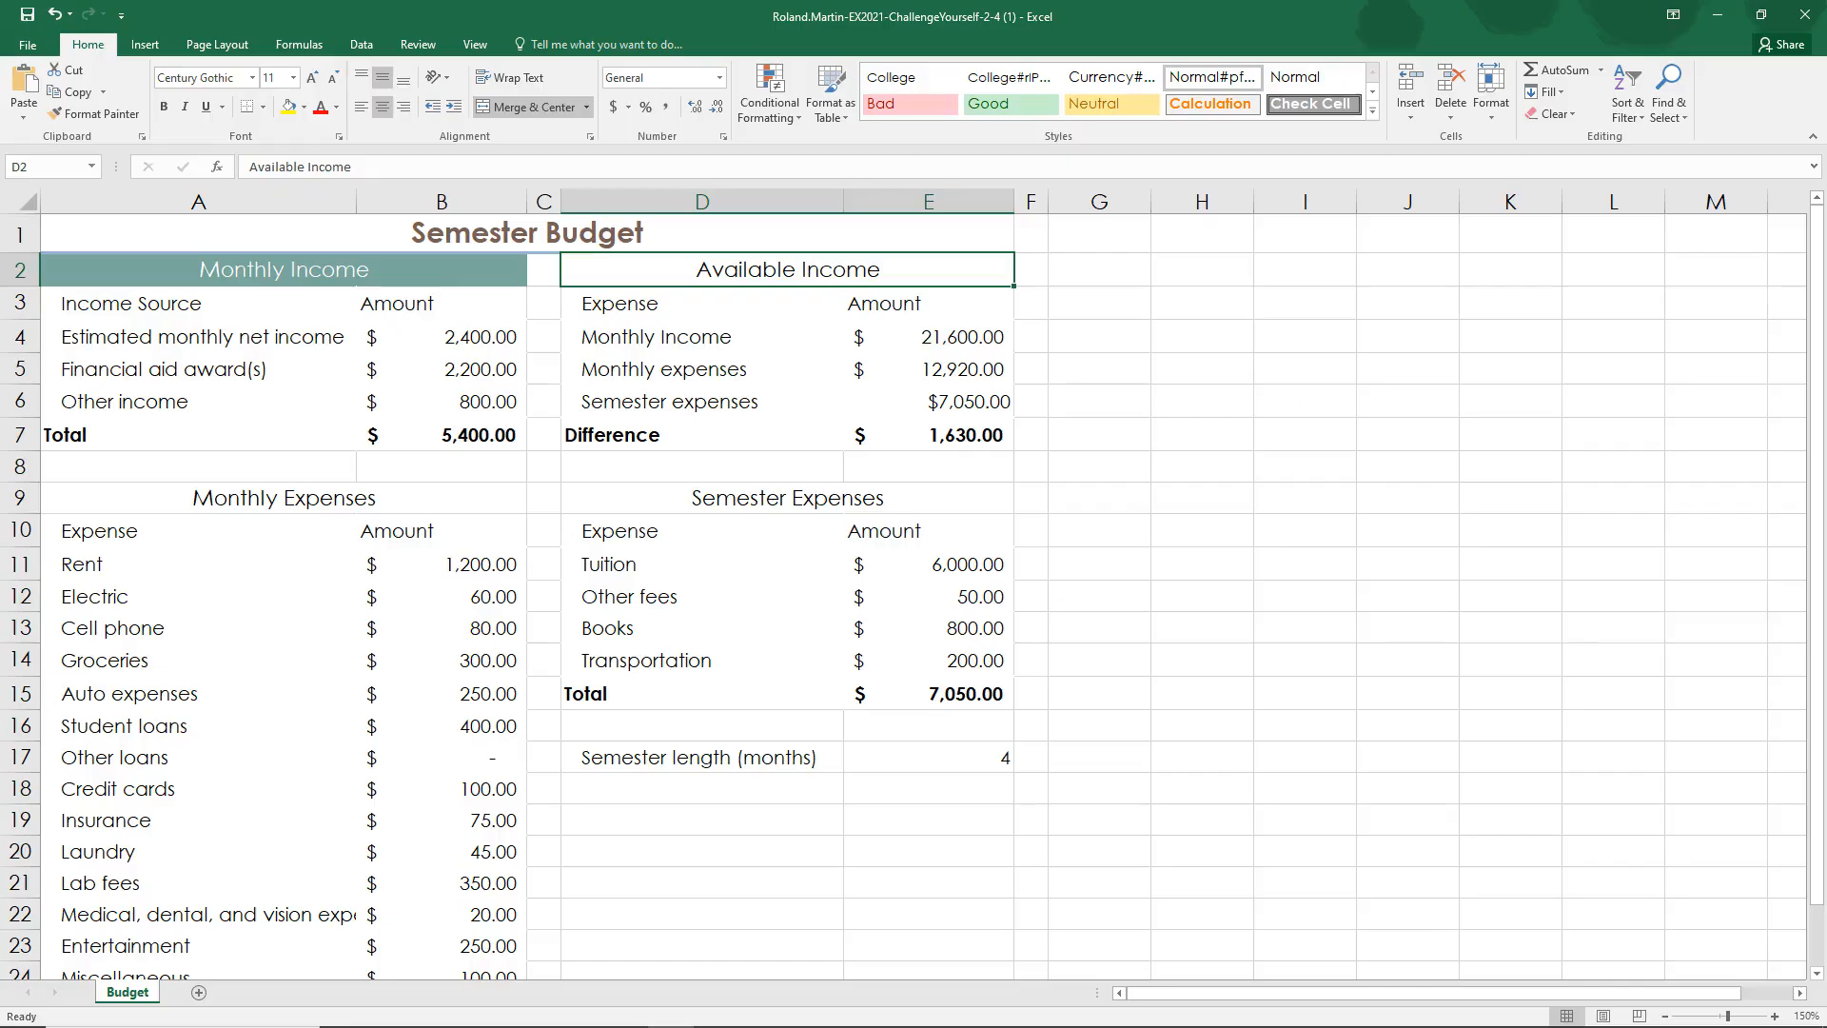
pyautogui.hotkey('alt', 'Tab')
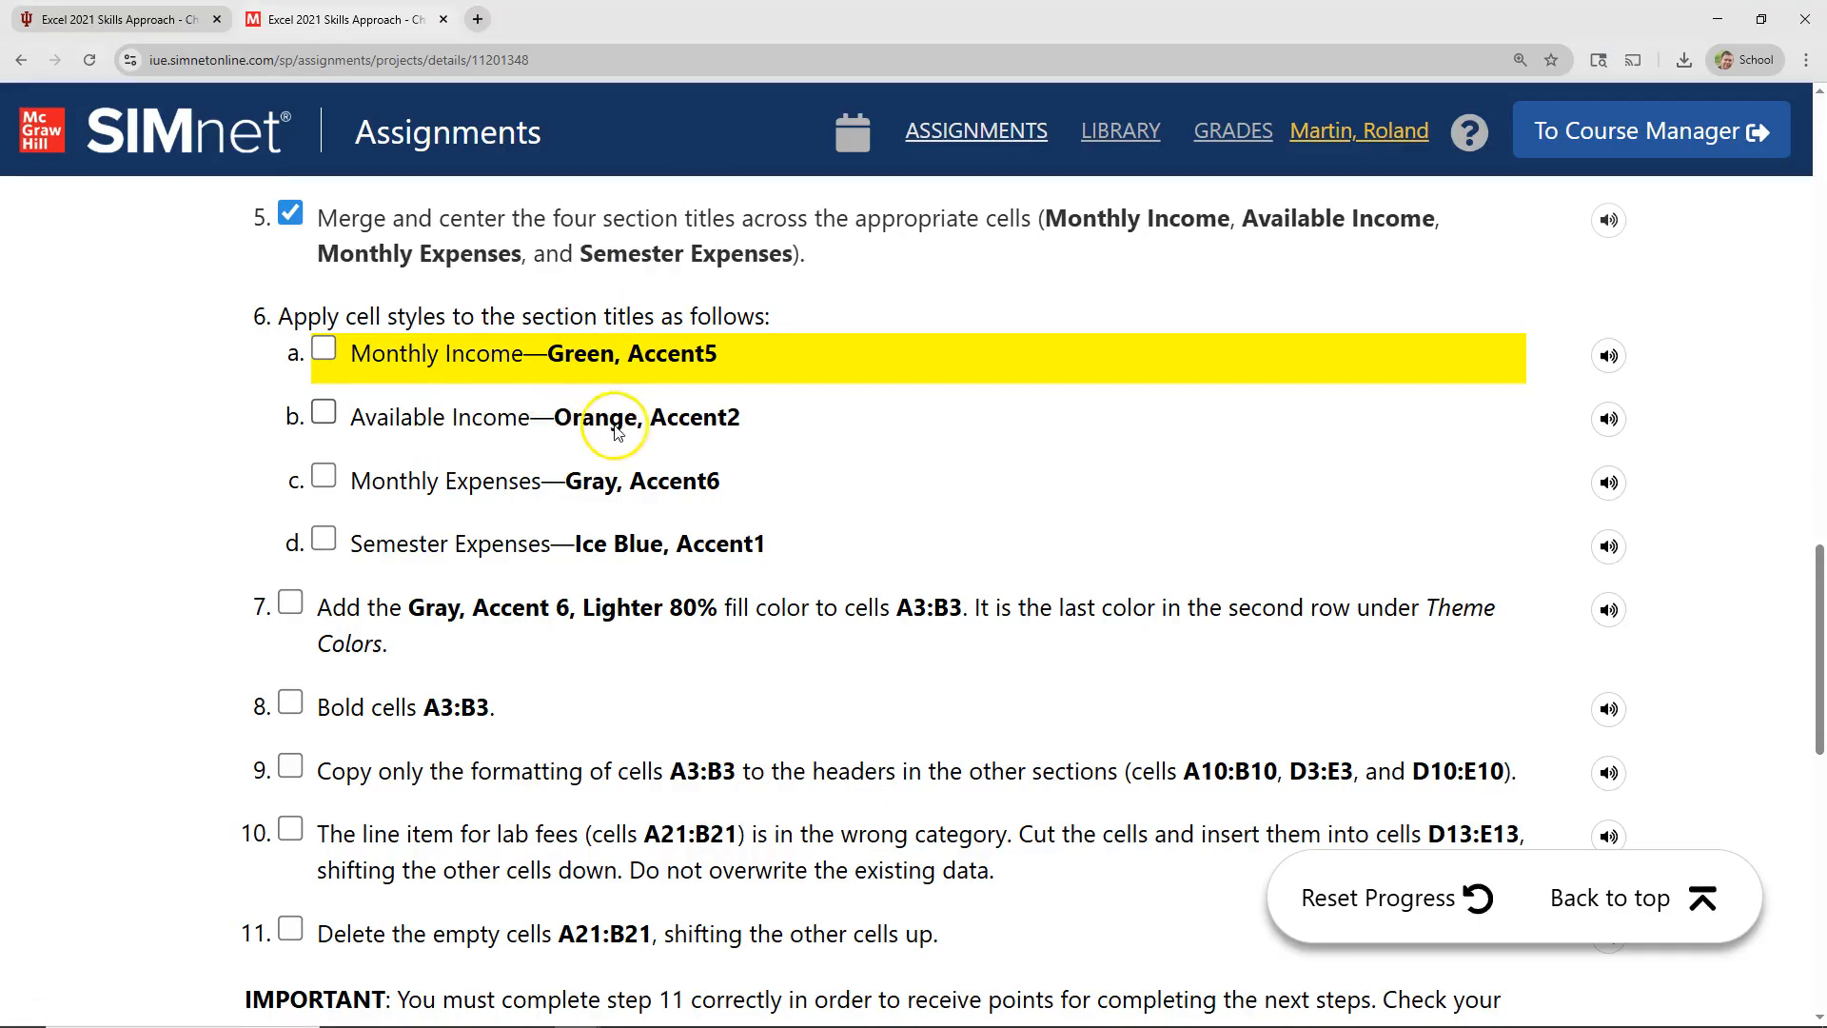
pyautogui.click(324, 349)
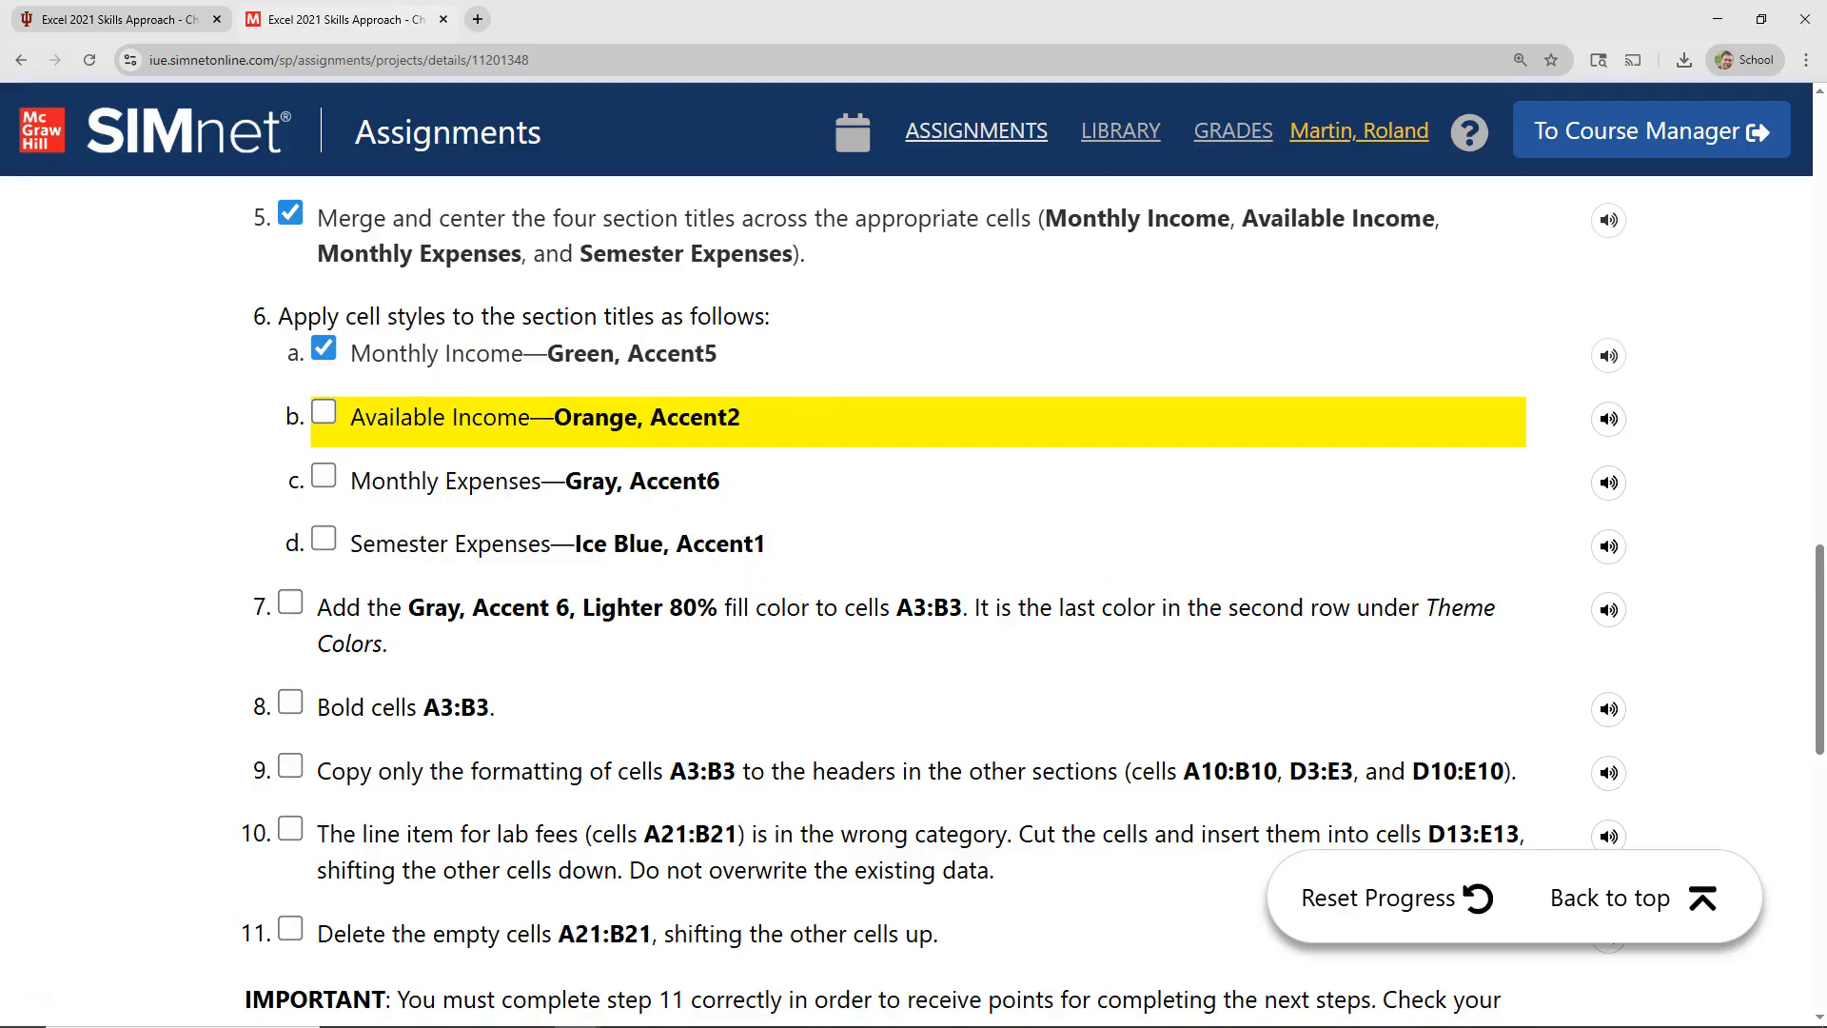
pyautogui.hotkey('alt', 'Tab')
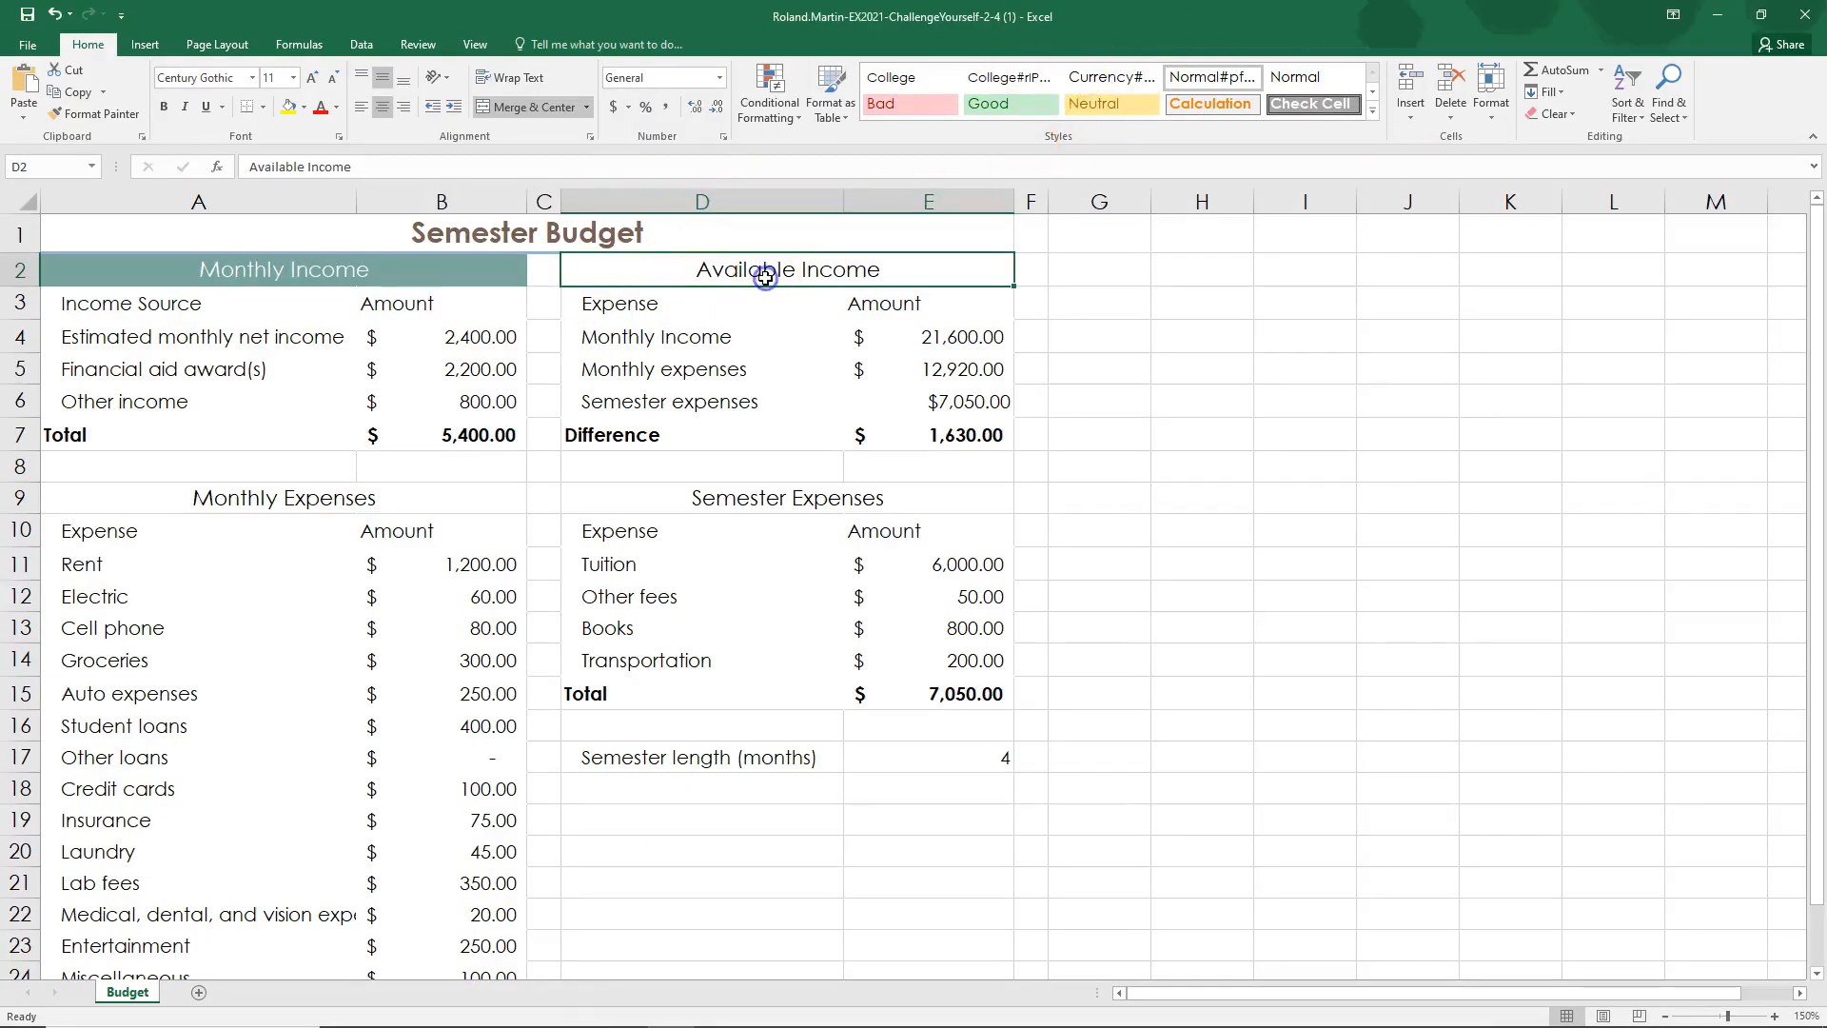
pyautogui.click(1371, 114)
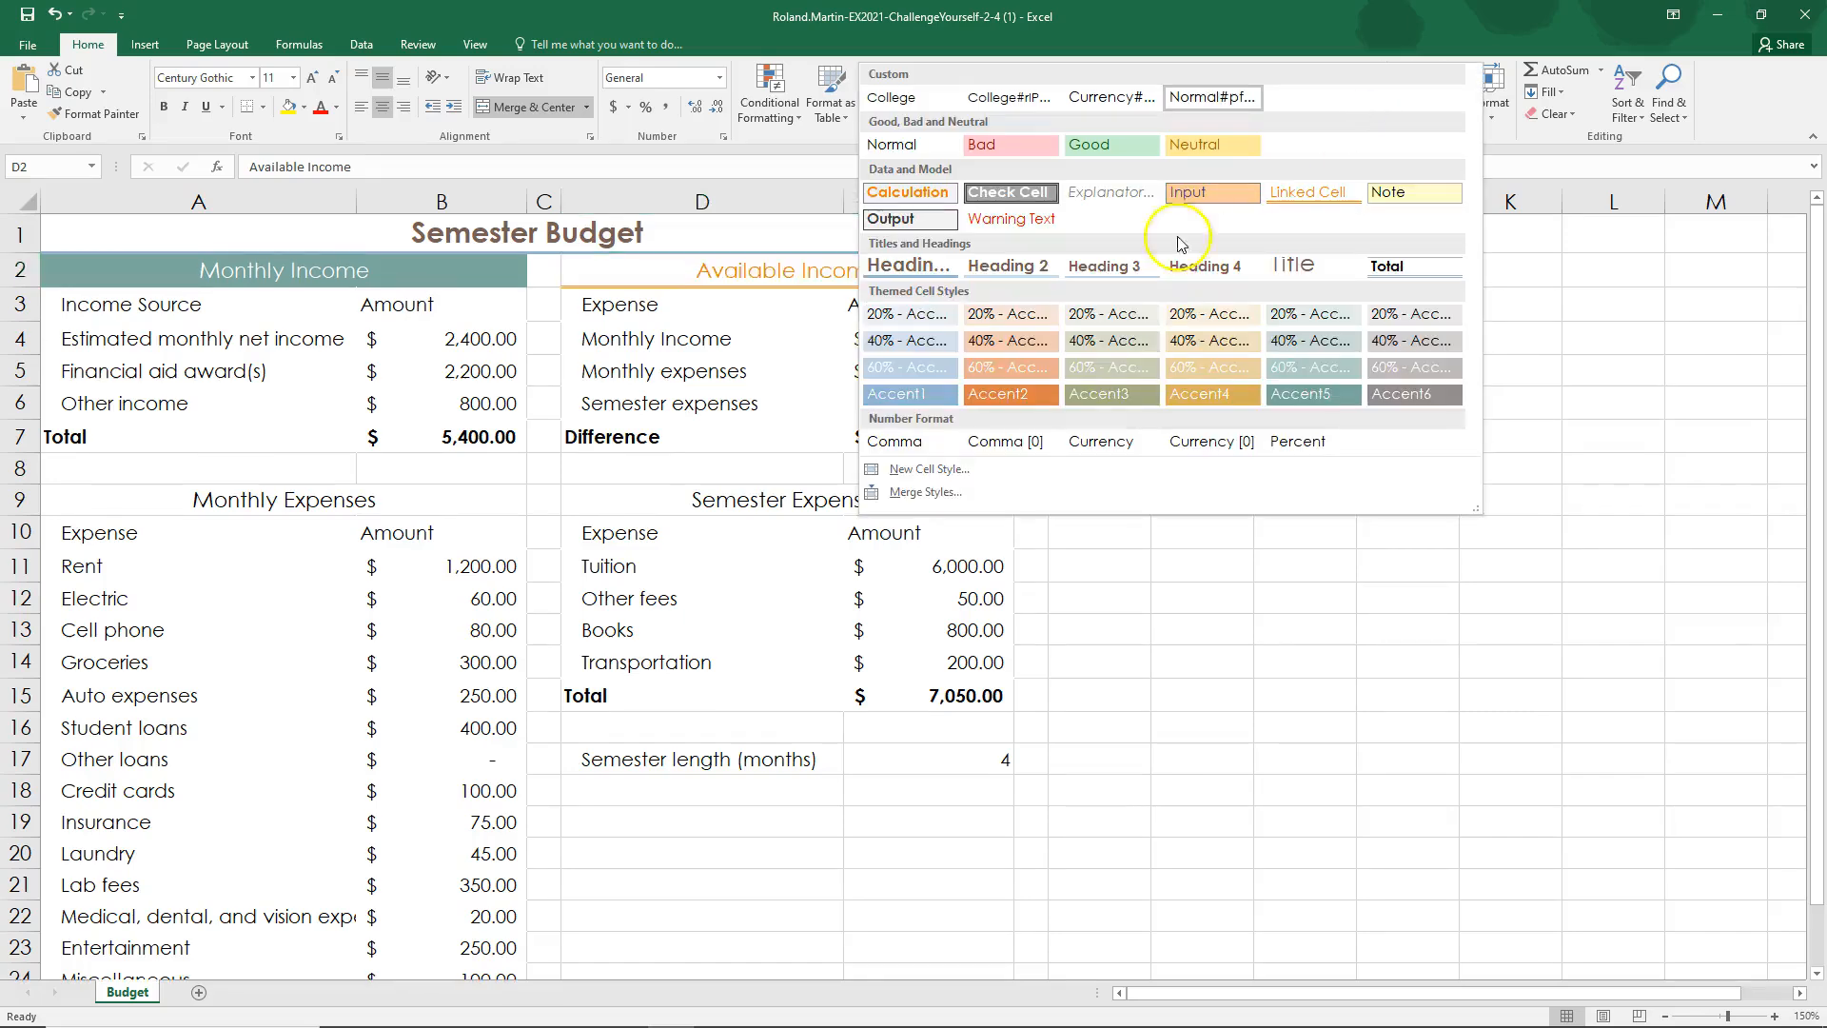
pyautogui.click(1001, 402)
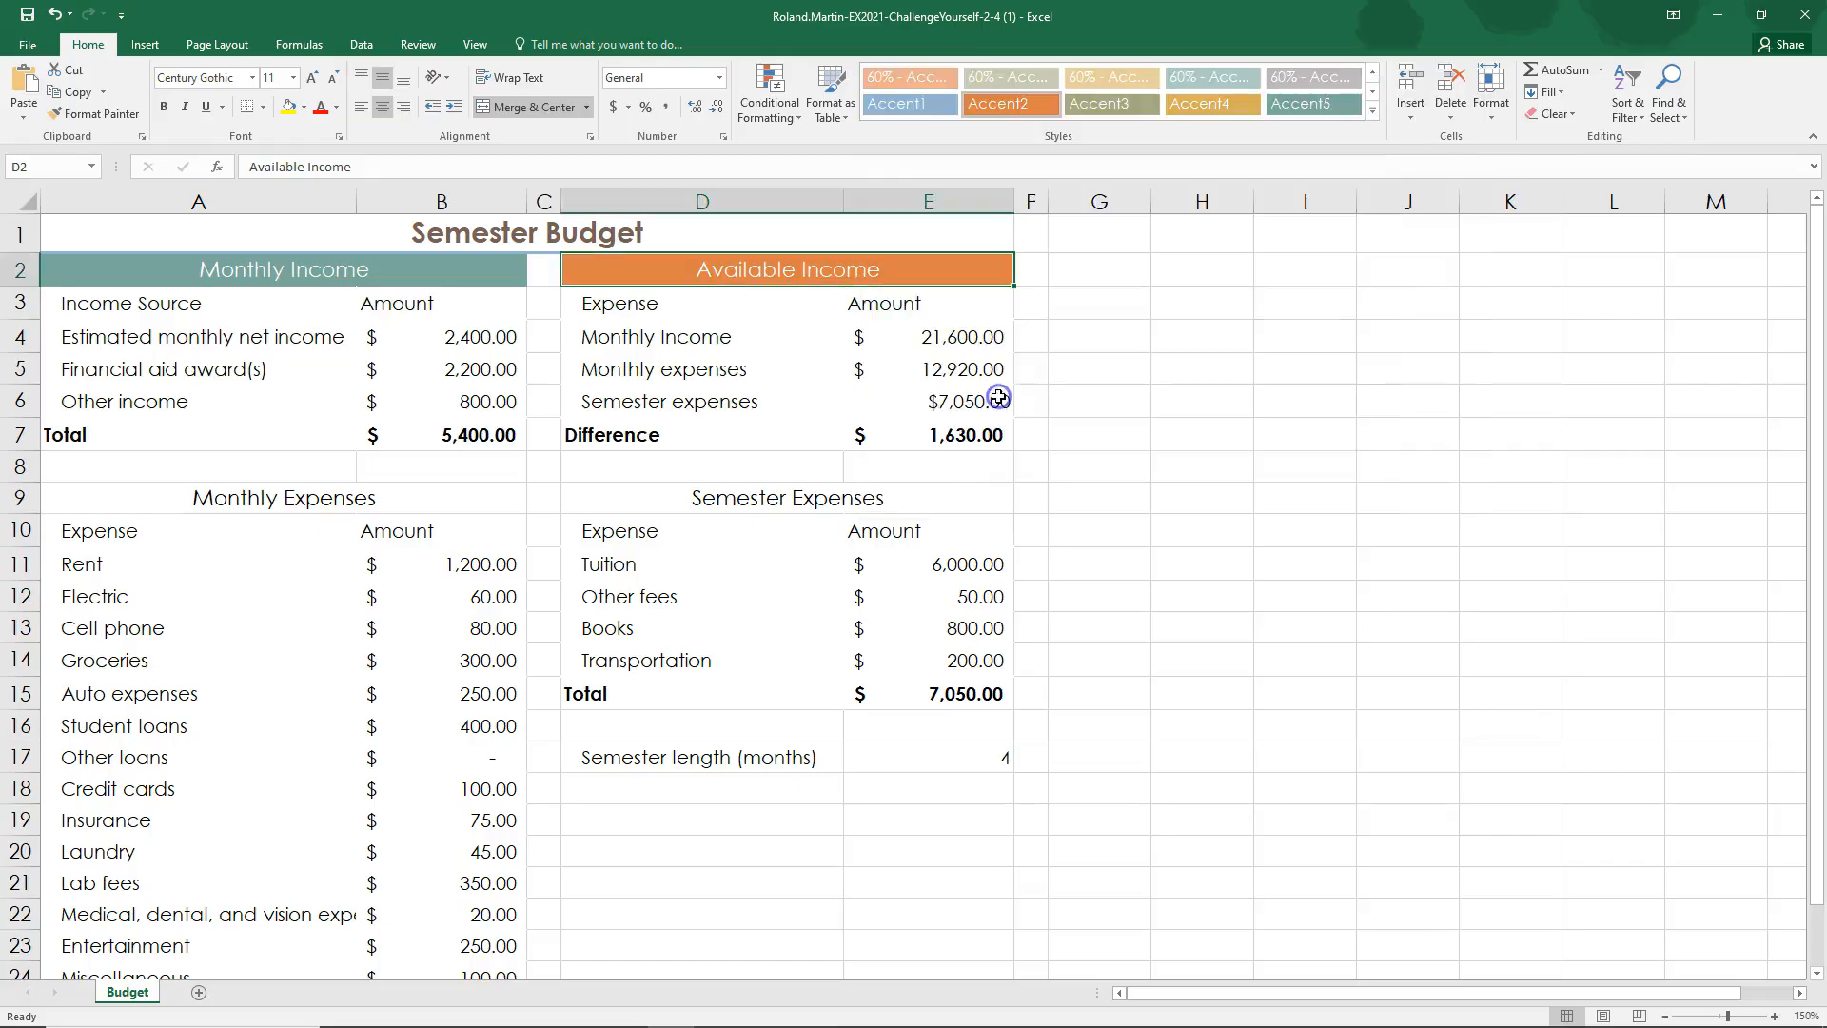
# Step: Apply the Accent6 cell style to the Monthly Expenses title and the Accent1 cell style to the Semester Expenses title
pyautogui.click(269, 500)
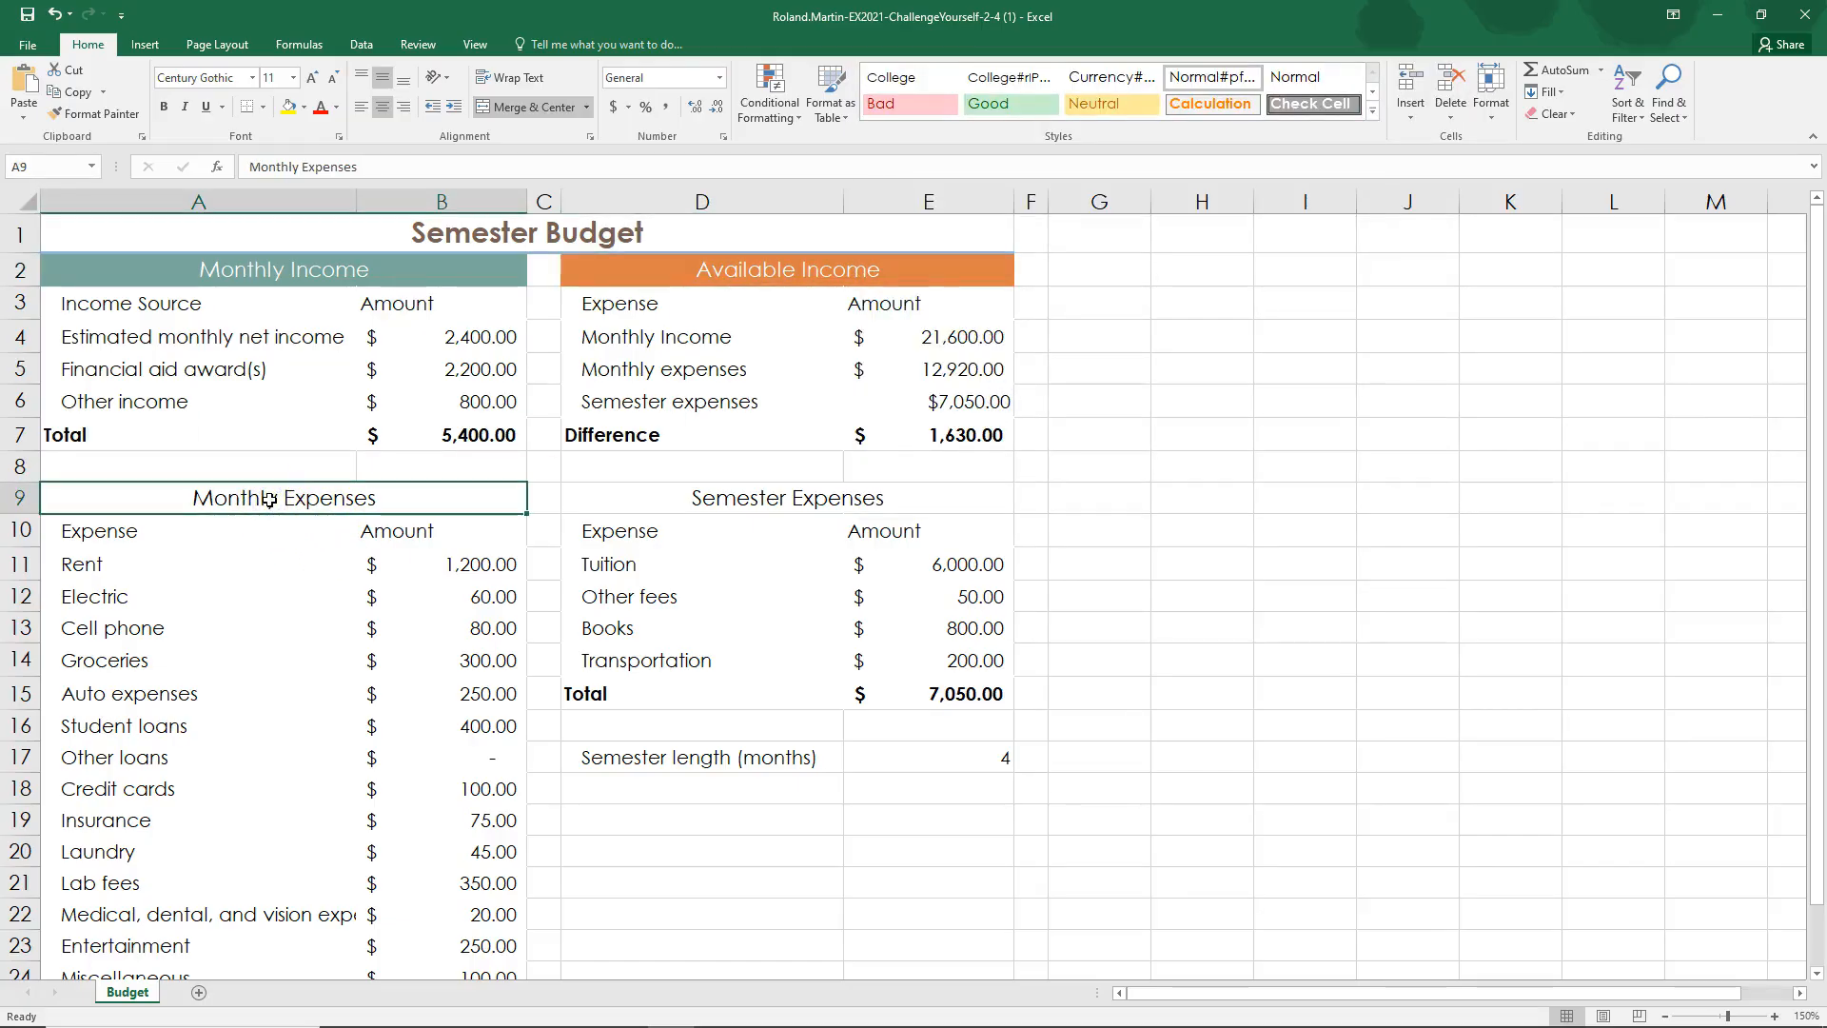
pyautogui.click(1372, 110)
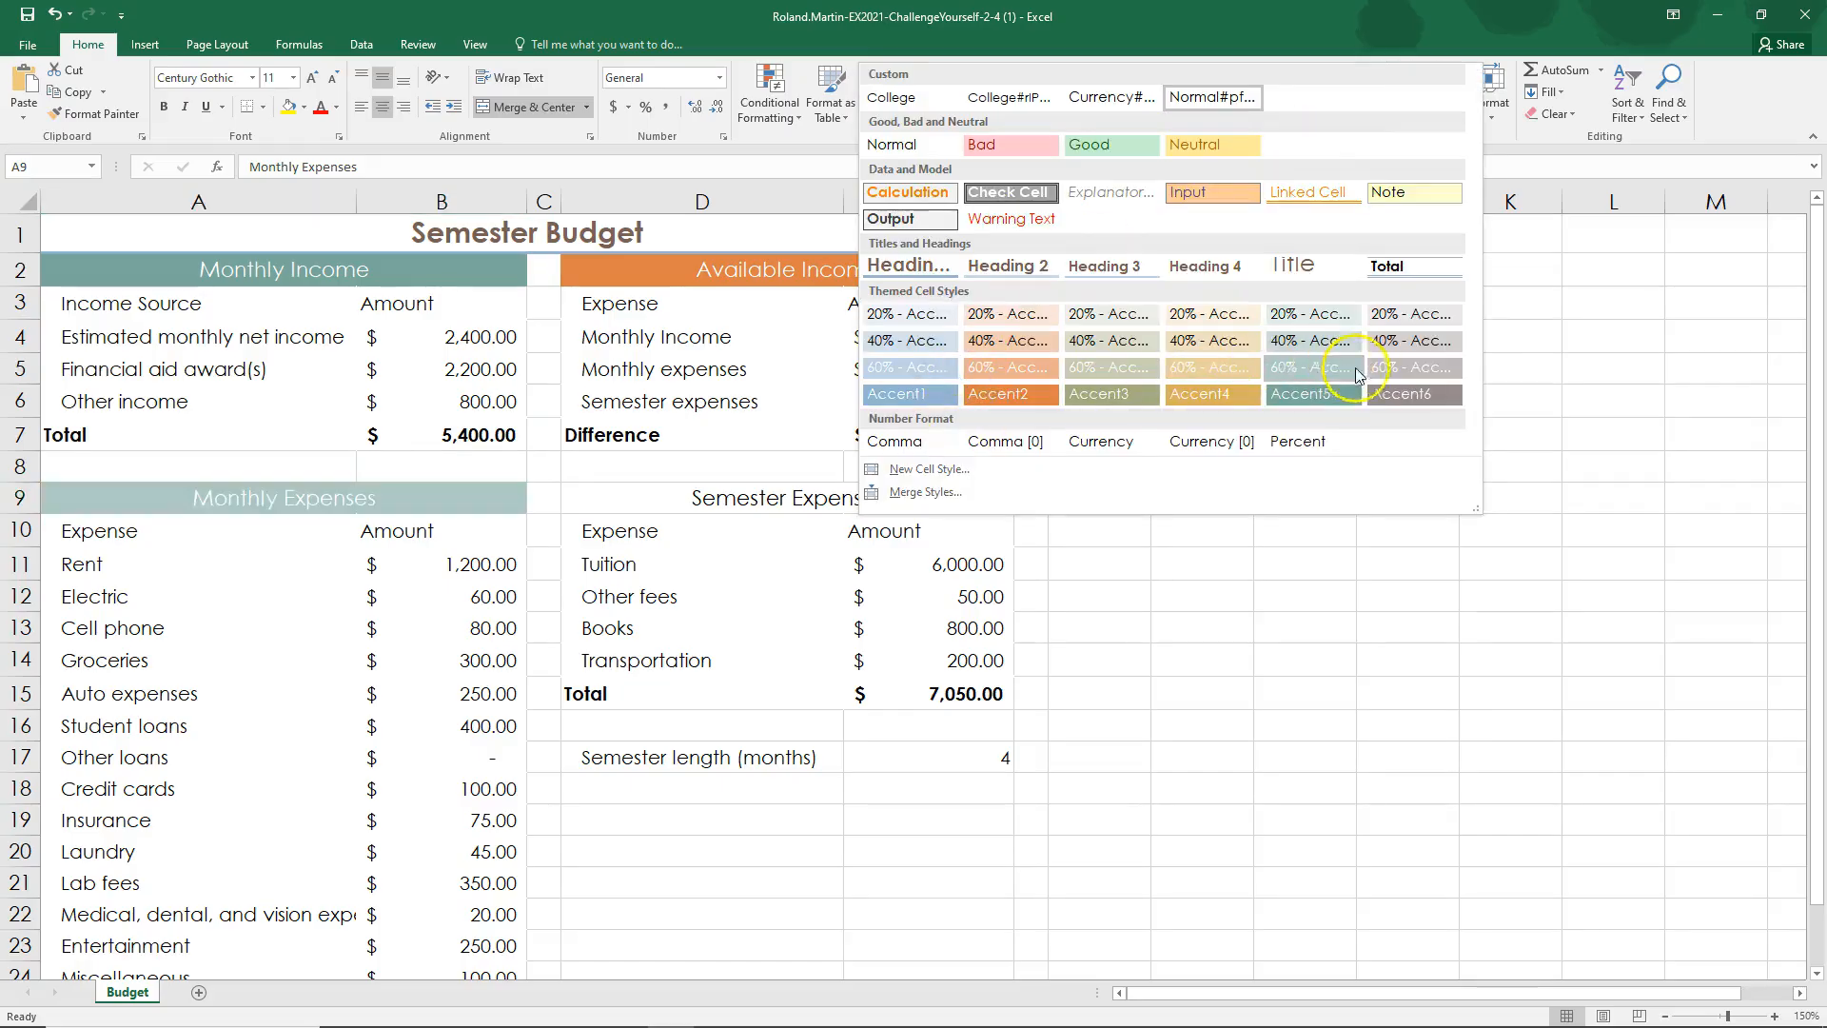
pyautogui.click(1412, 398)
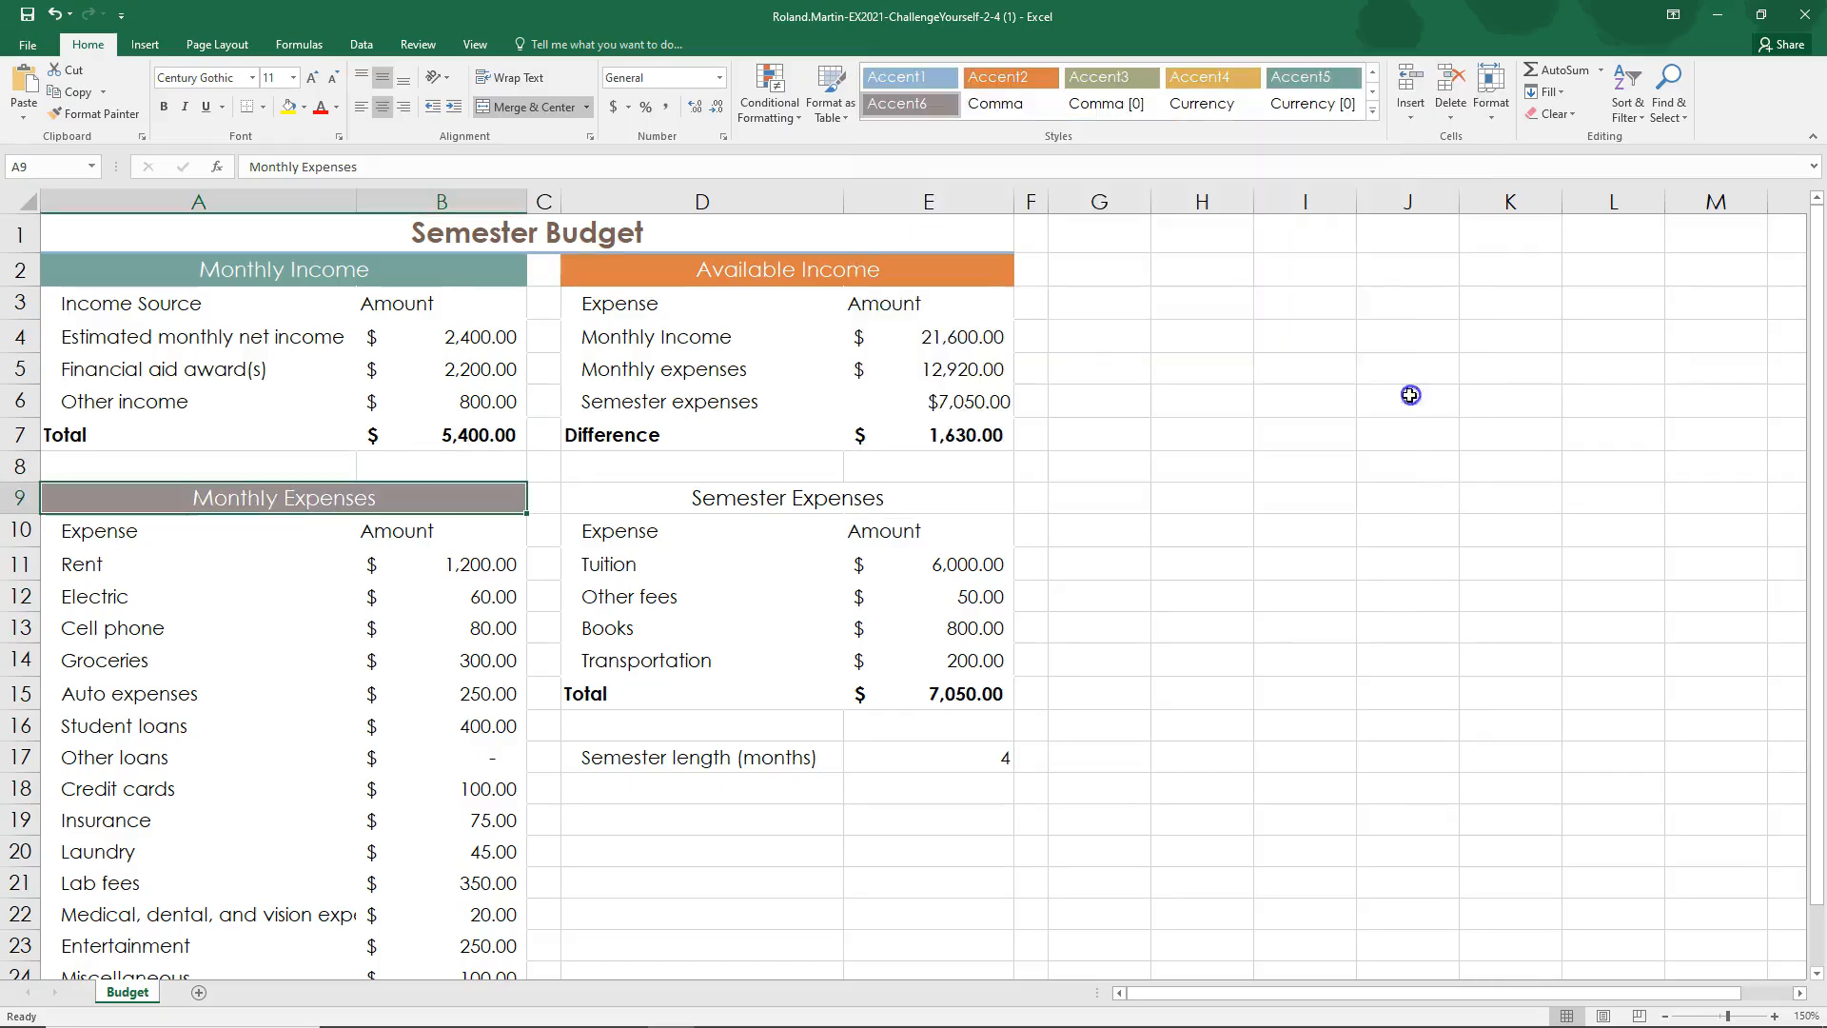
pyautogui.click(680, 499)
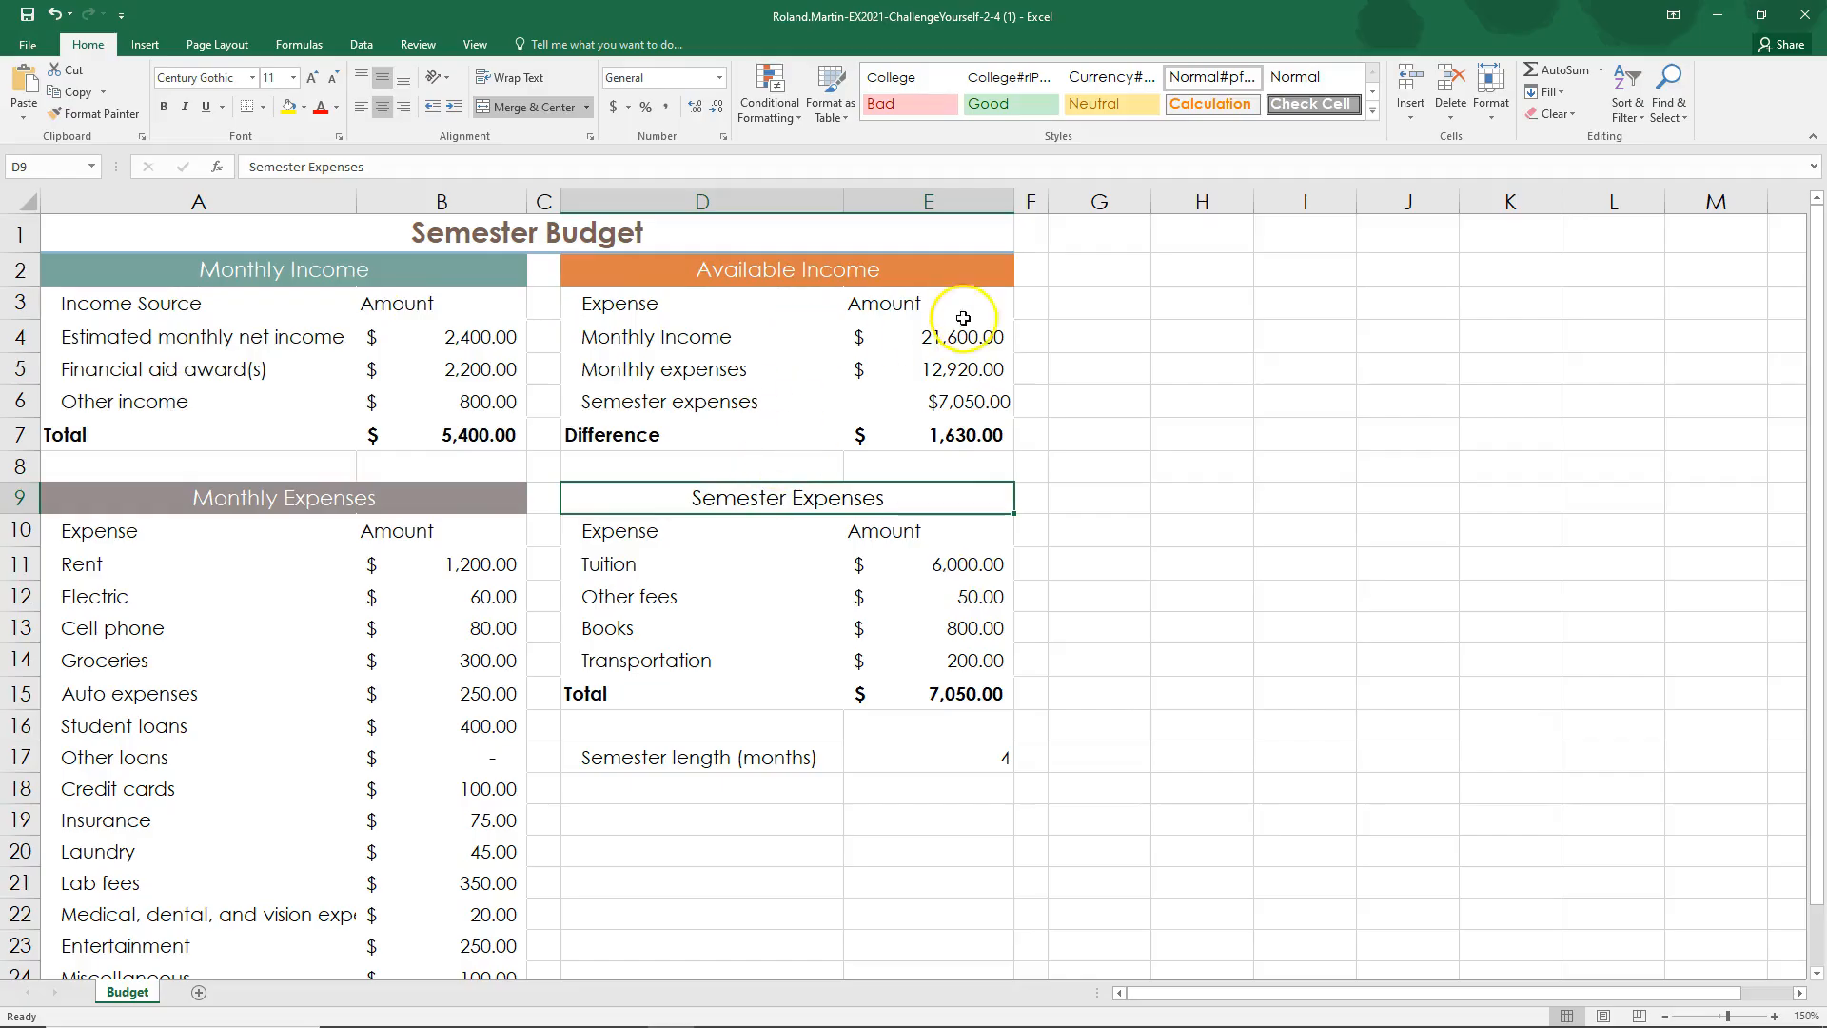
pyautogui.click(1374, 116)
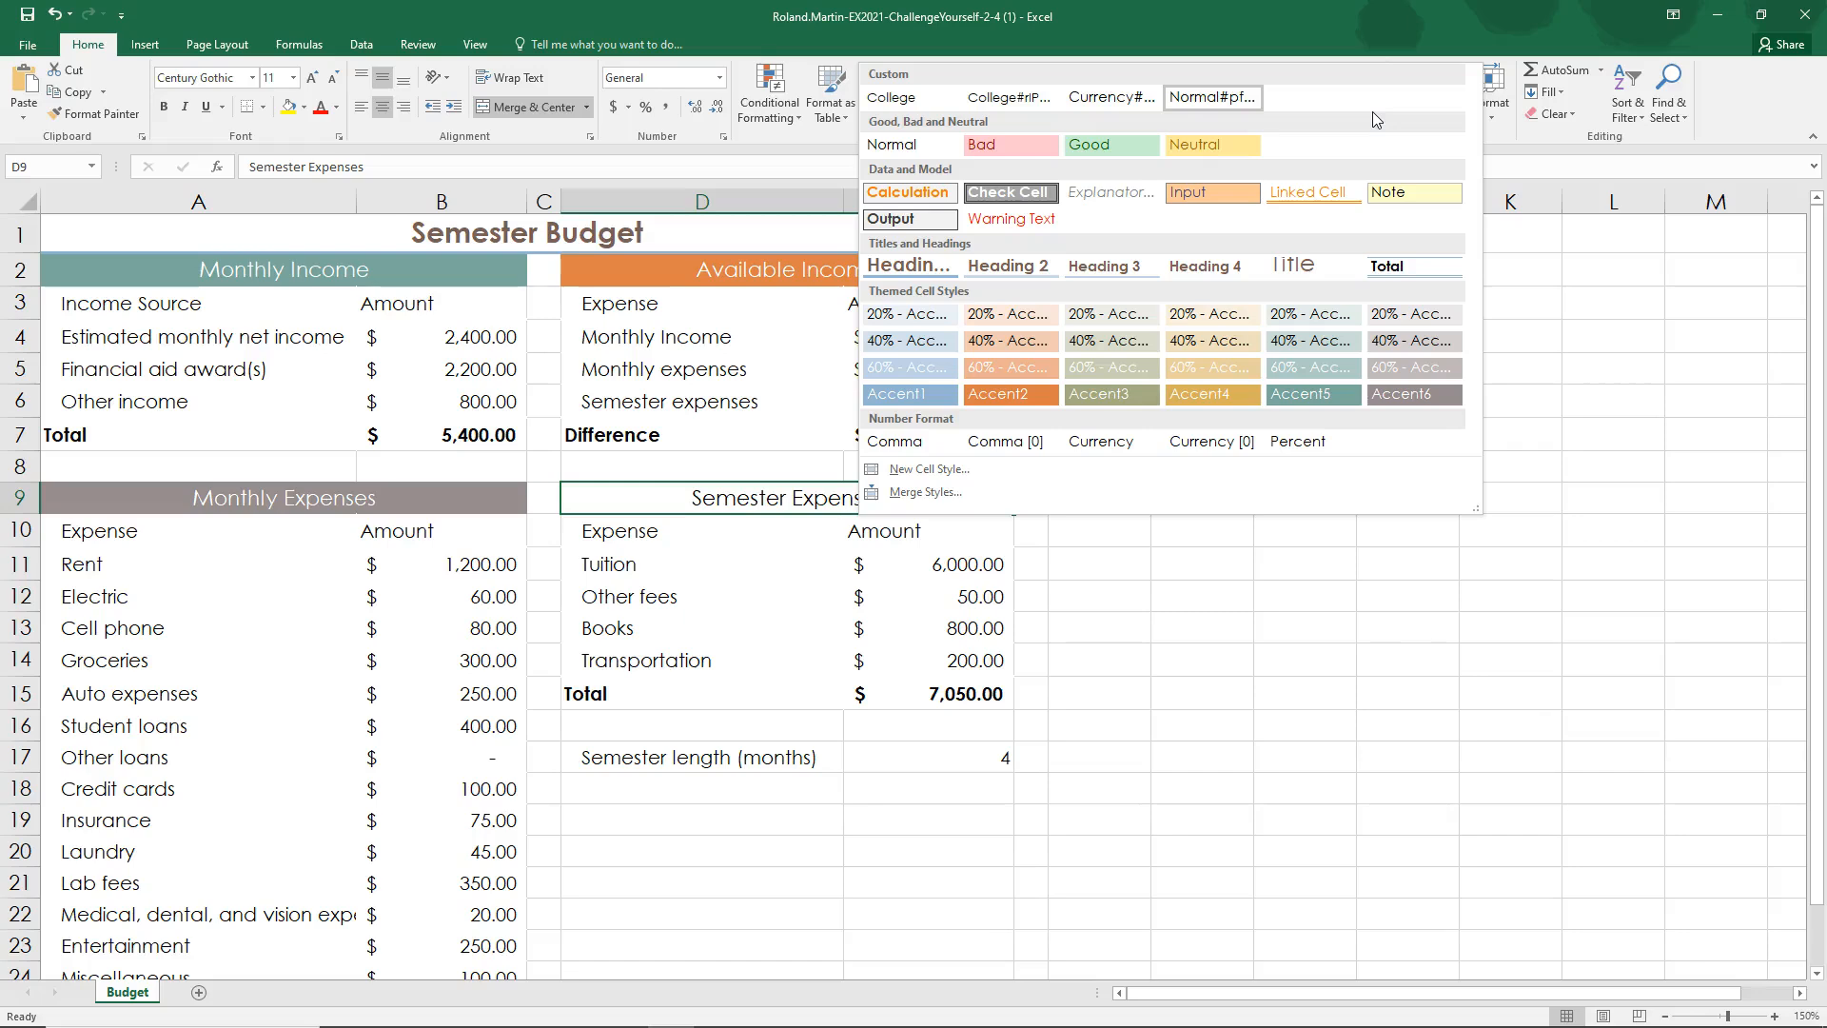
pyautogui.click(899, 394)
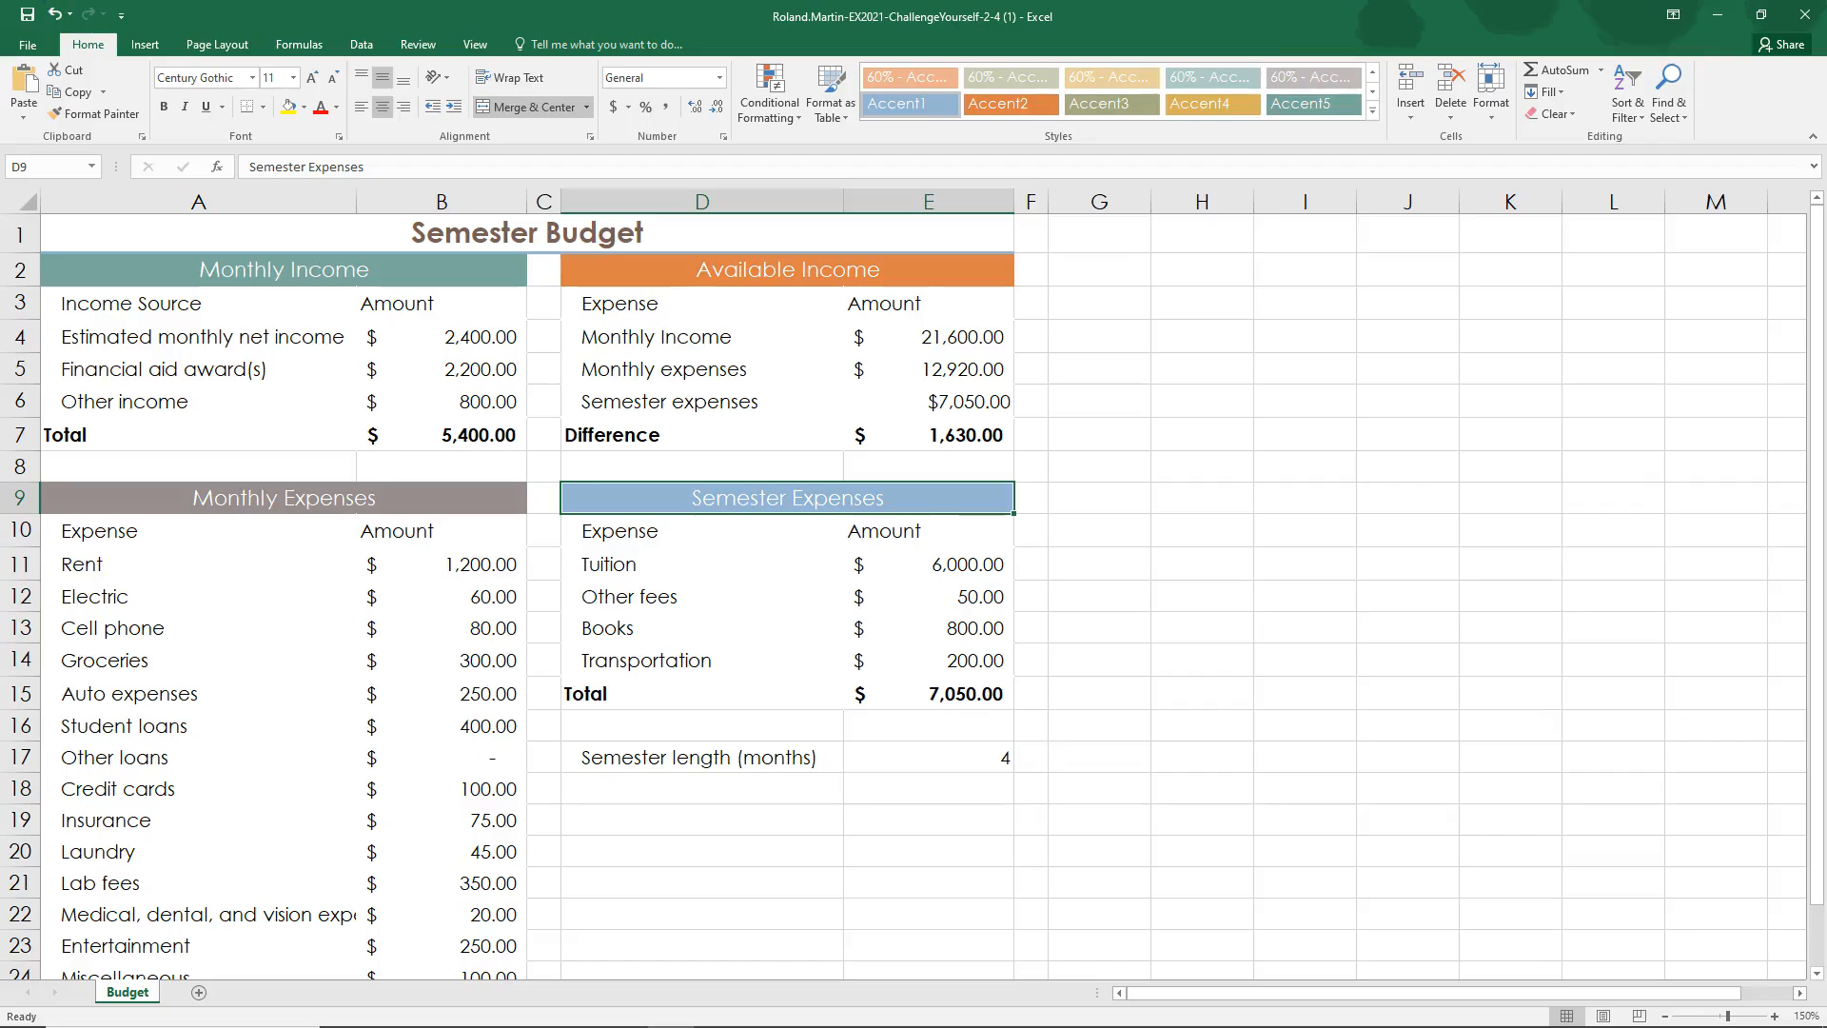
# Step: Switch to the SIMnet instructions and mark steps 6b, 6c and 6d as complete
pyautogui.hotkey('alt', 'Tab')
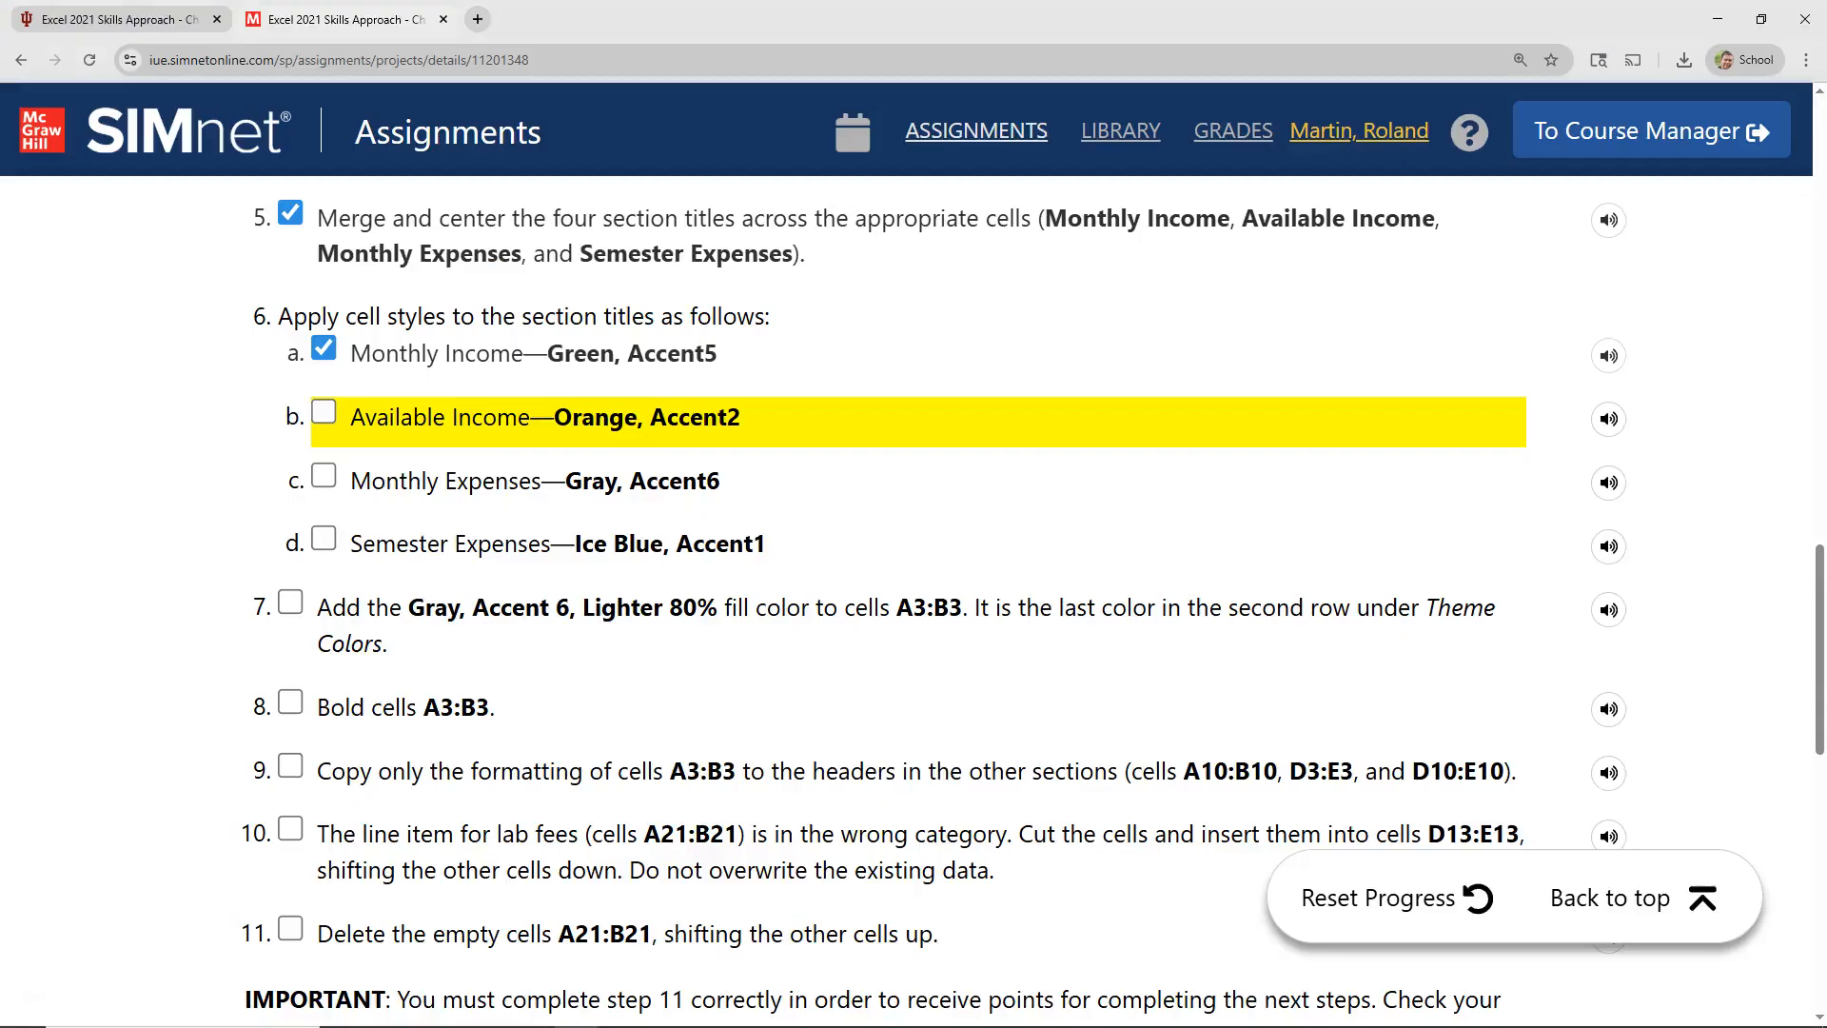
pyautogui.click(323, 412)
pyautogui.click(325, 475)
pyautogui.click(325, 539)
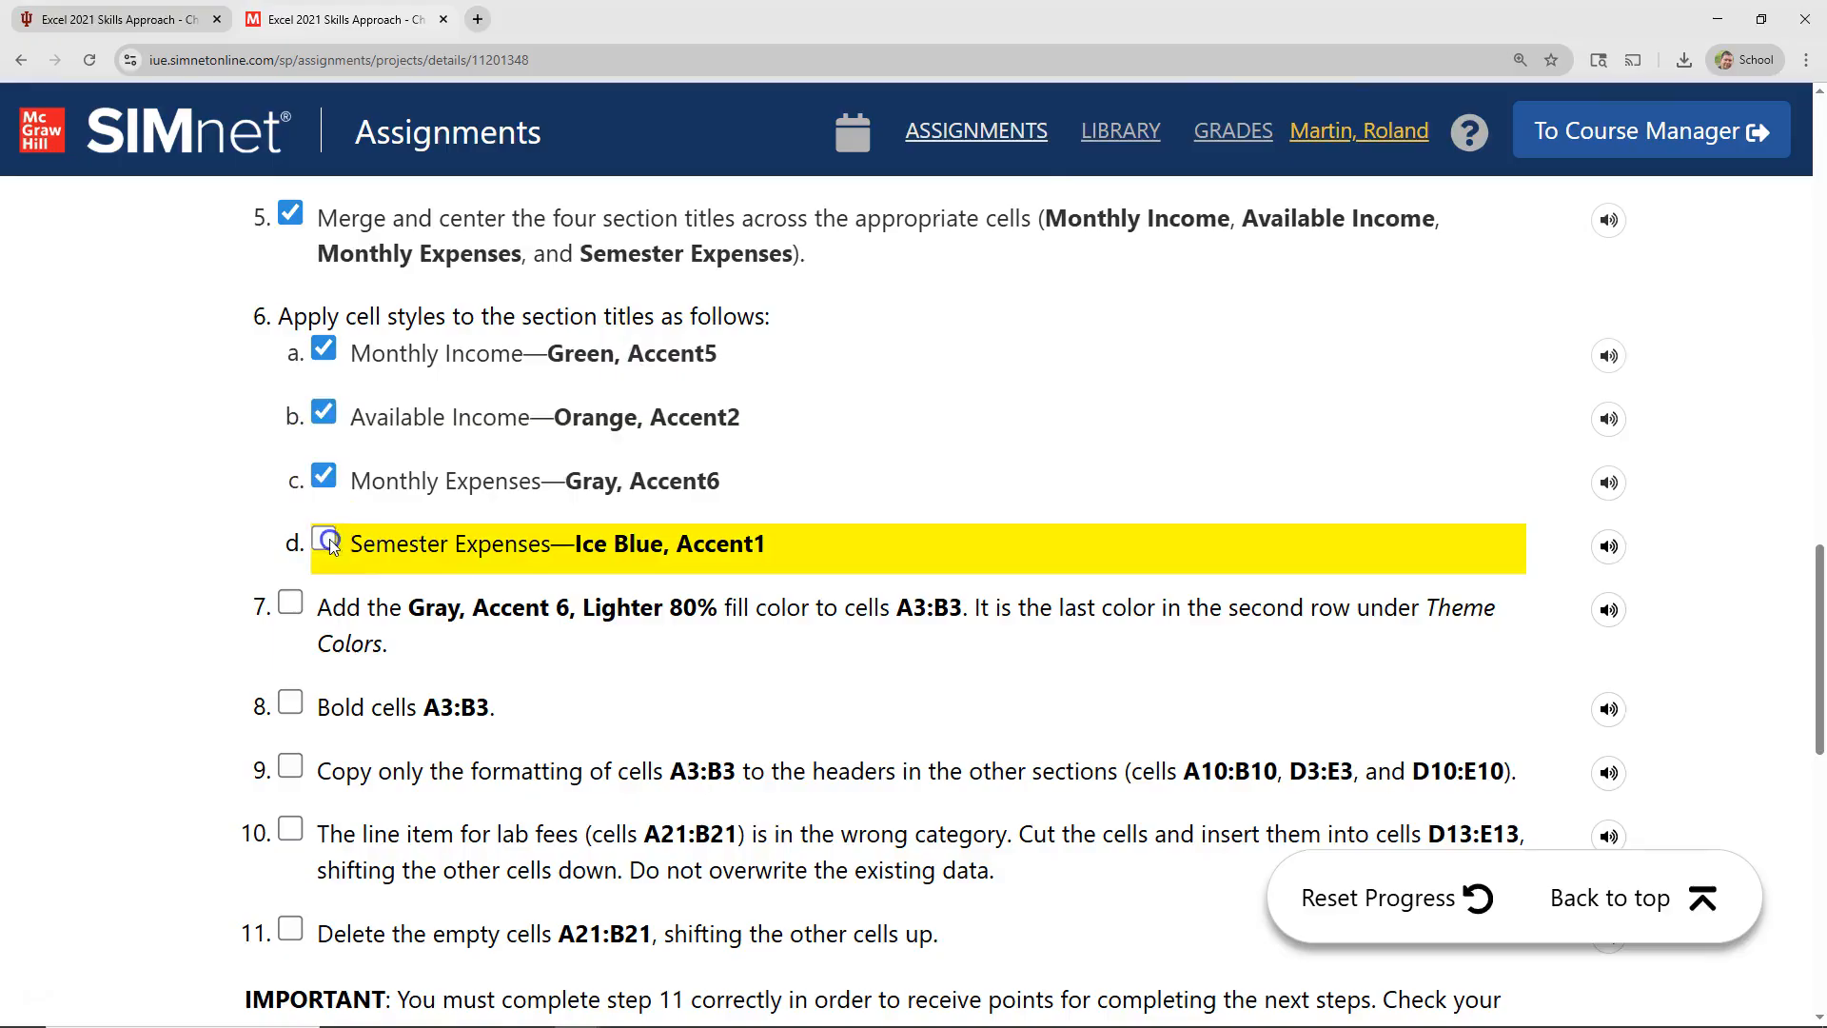
pyautogui.scroll(-4, 481, 480)
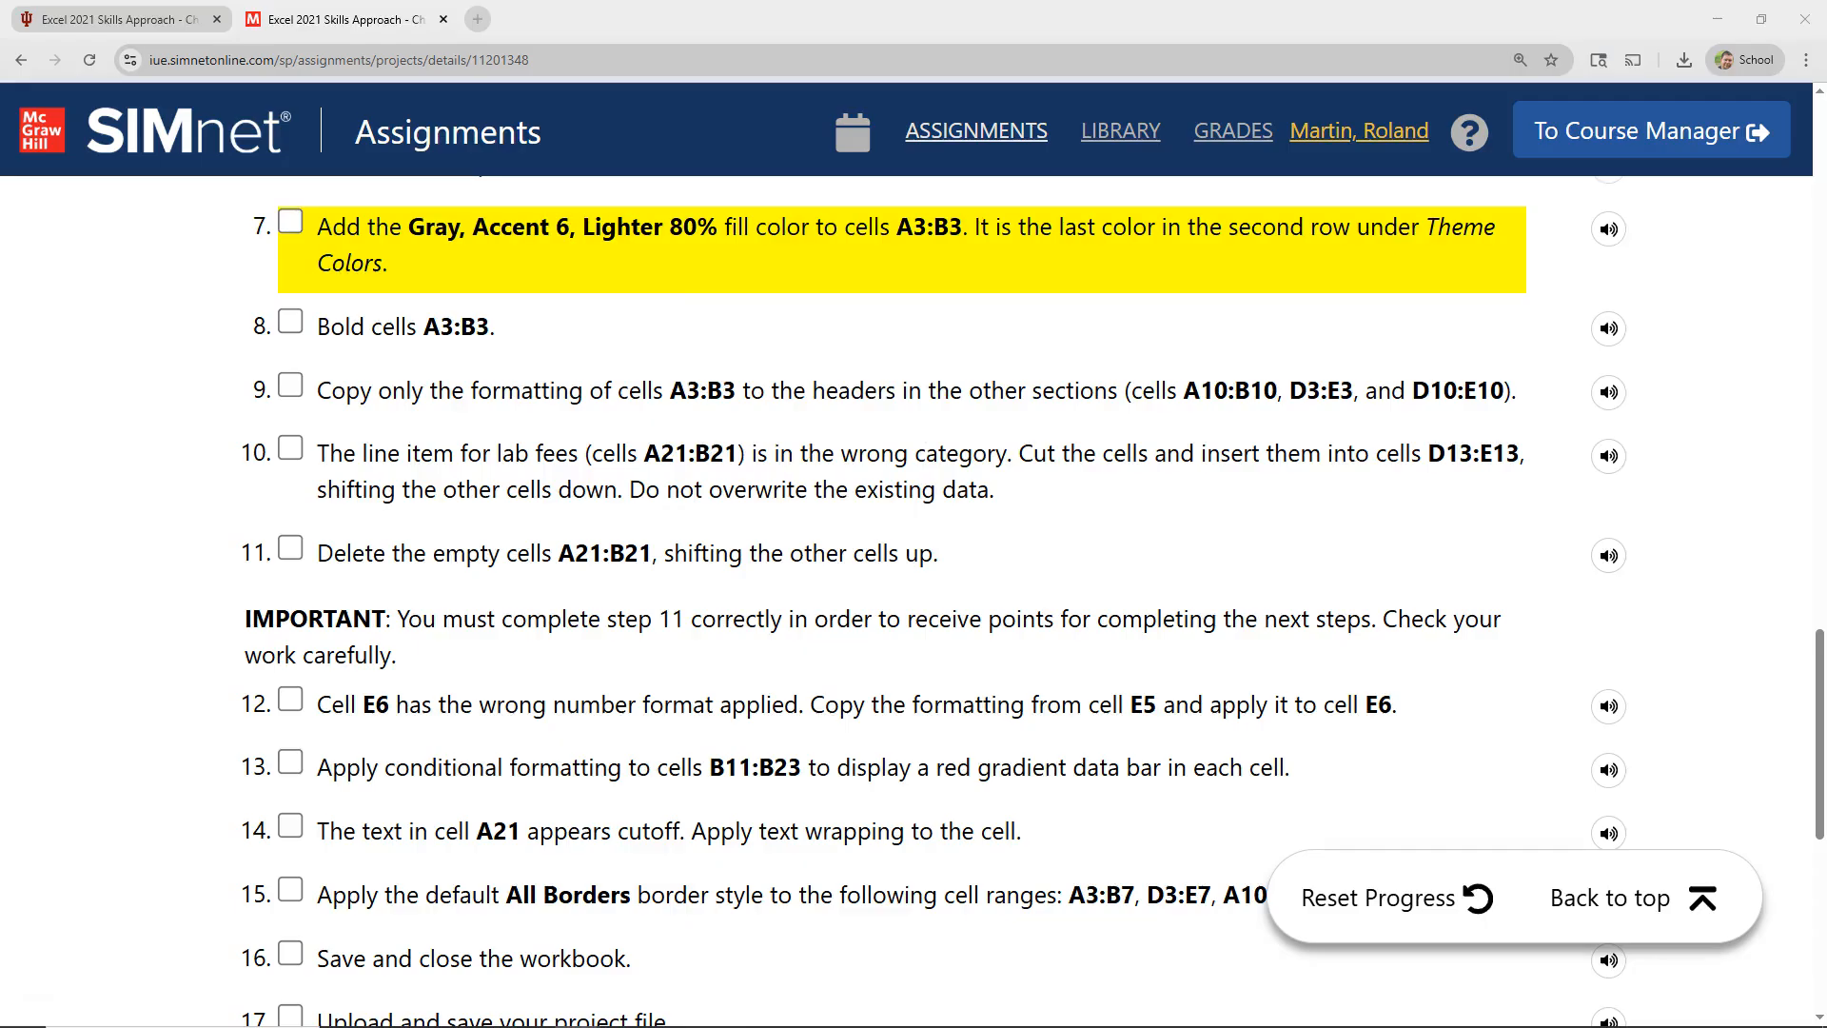
# Step: In Excel, fill the Monthly Income header cells A3:B3 with the theme color Gray-50%, Accent 6, Lighter 80%
pyautogui.hotkey('alt', 'Tab')
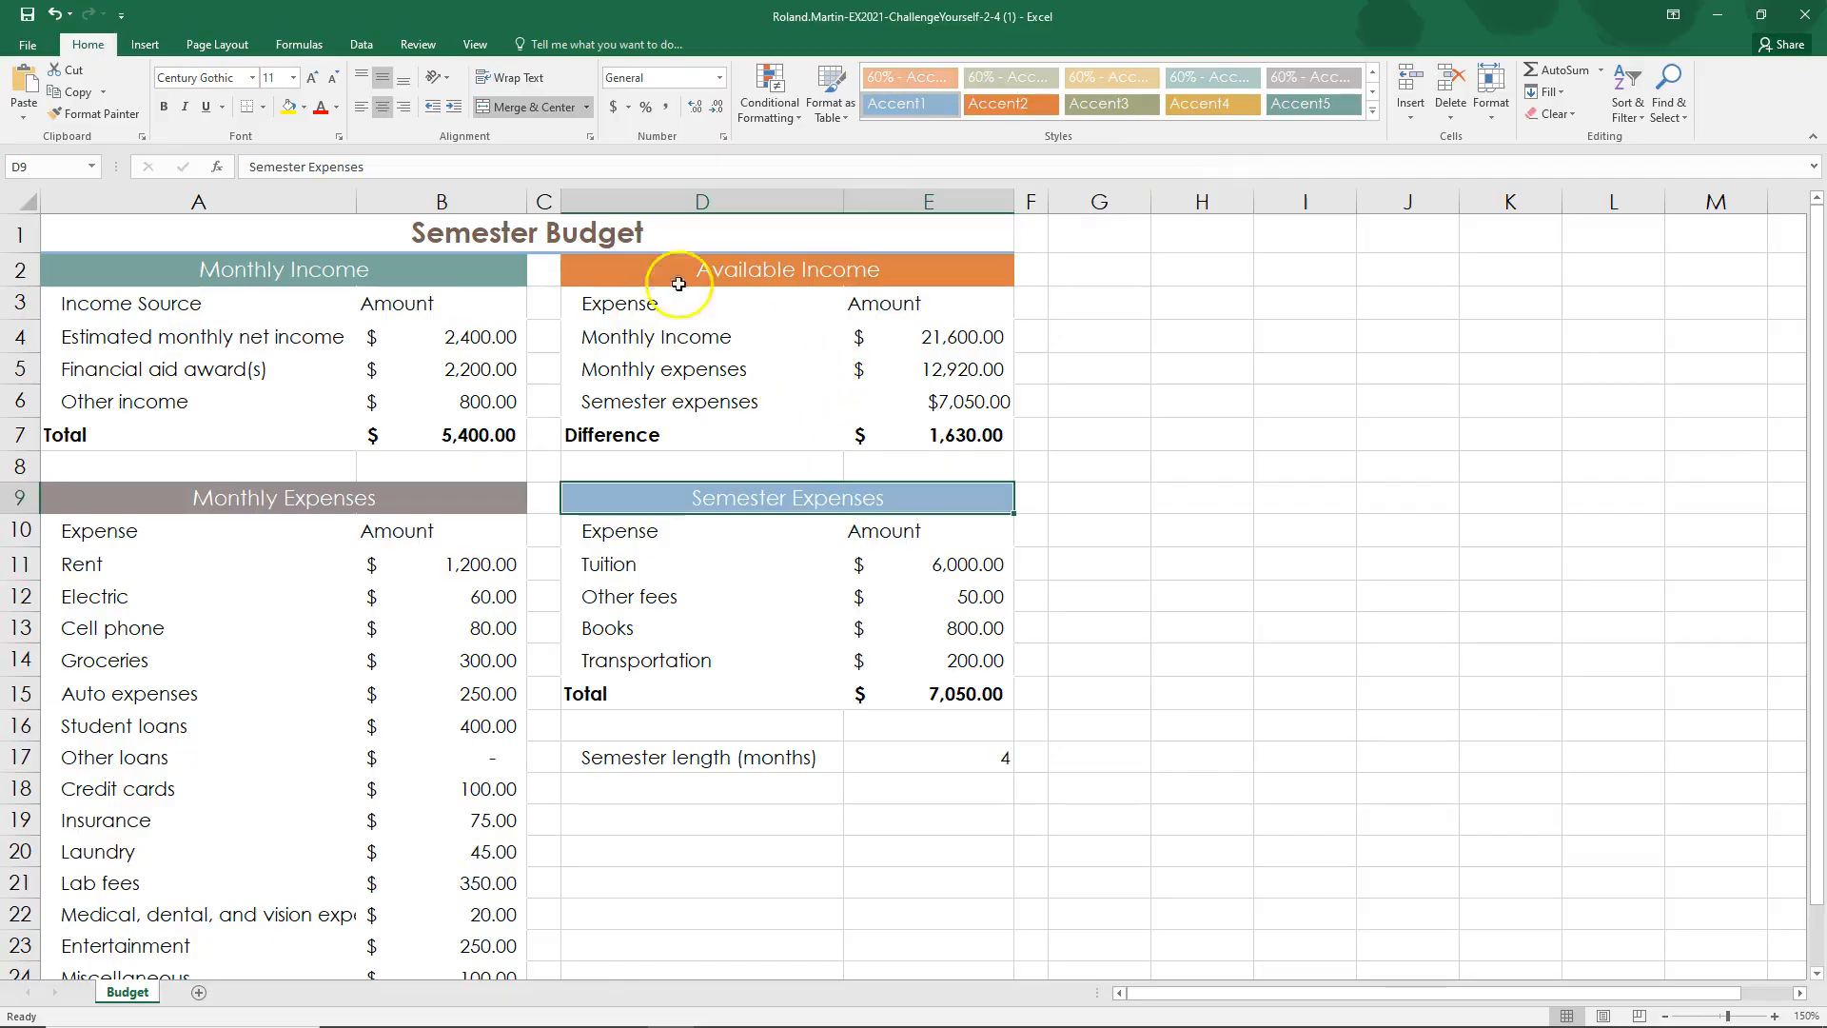
pyautogui.moveTo(94, 305); pyautogui.dragTo(390, 305)
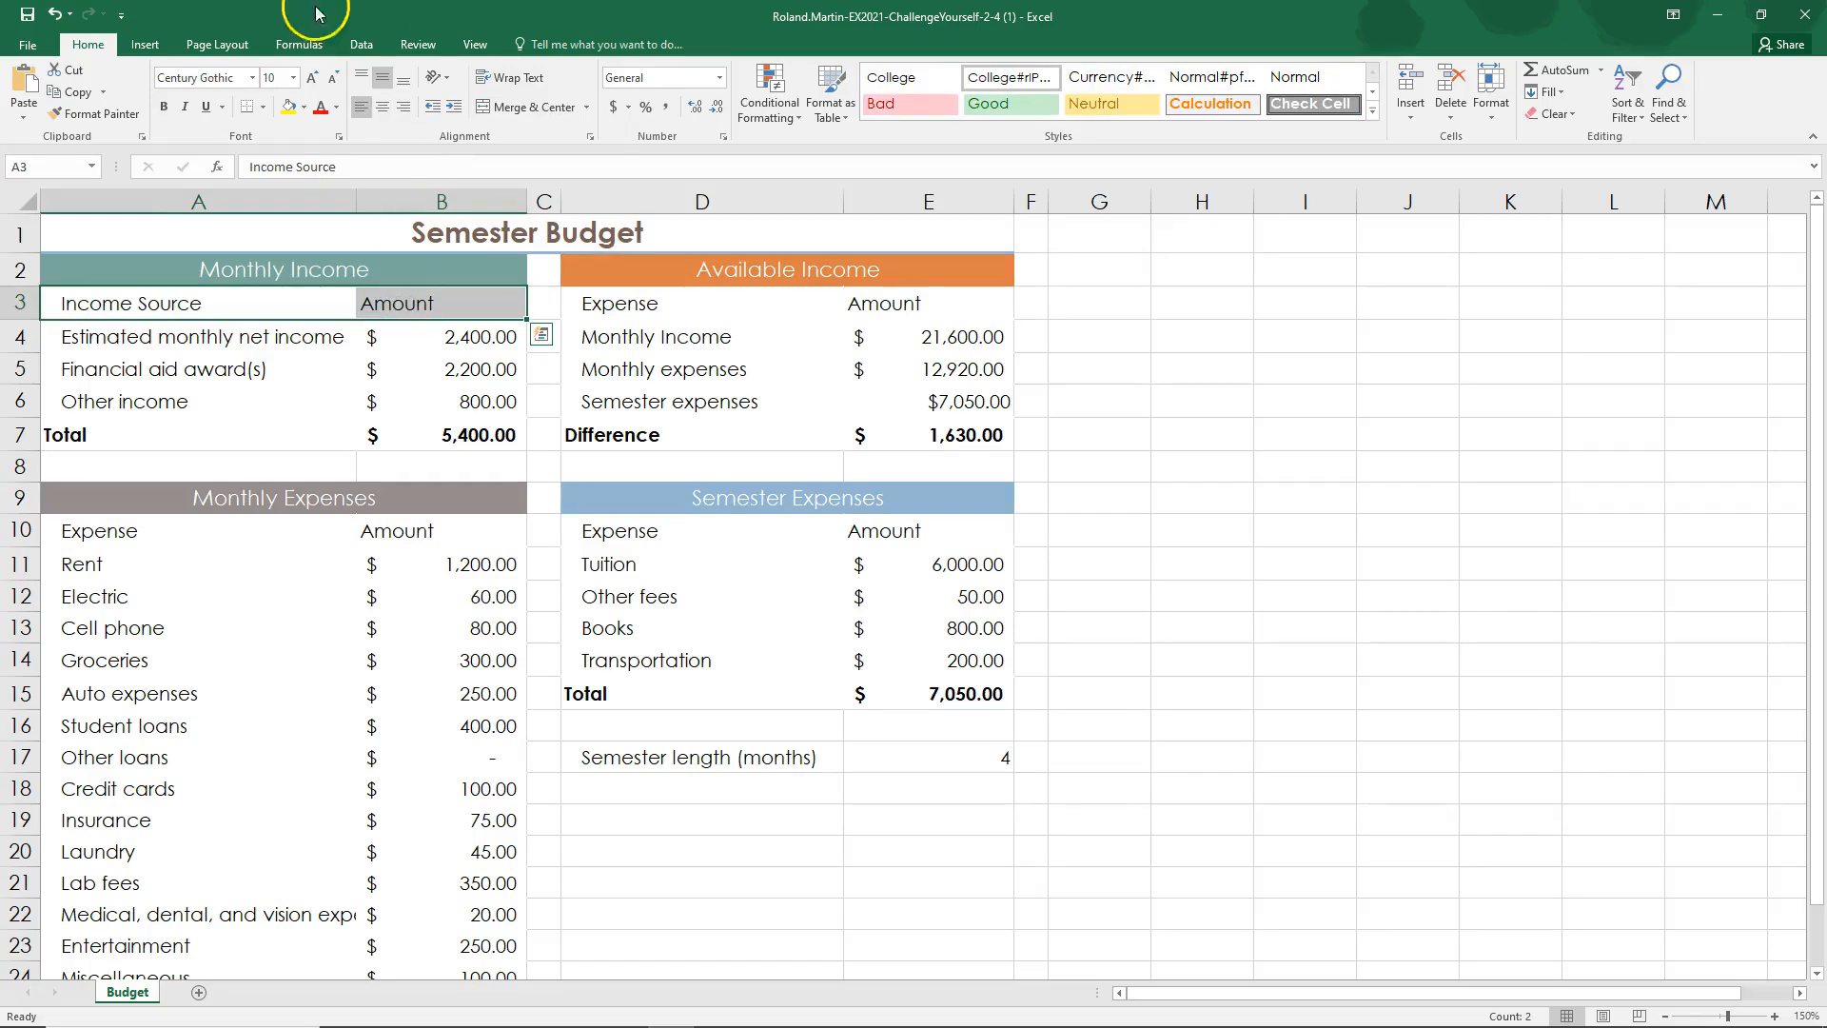
pyautogui.click(304, 109)
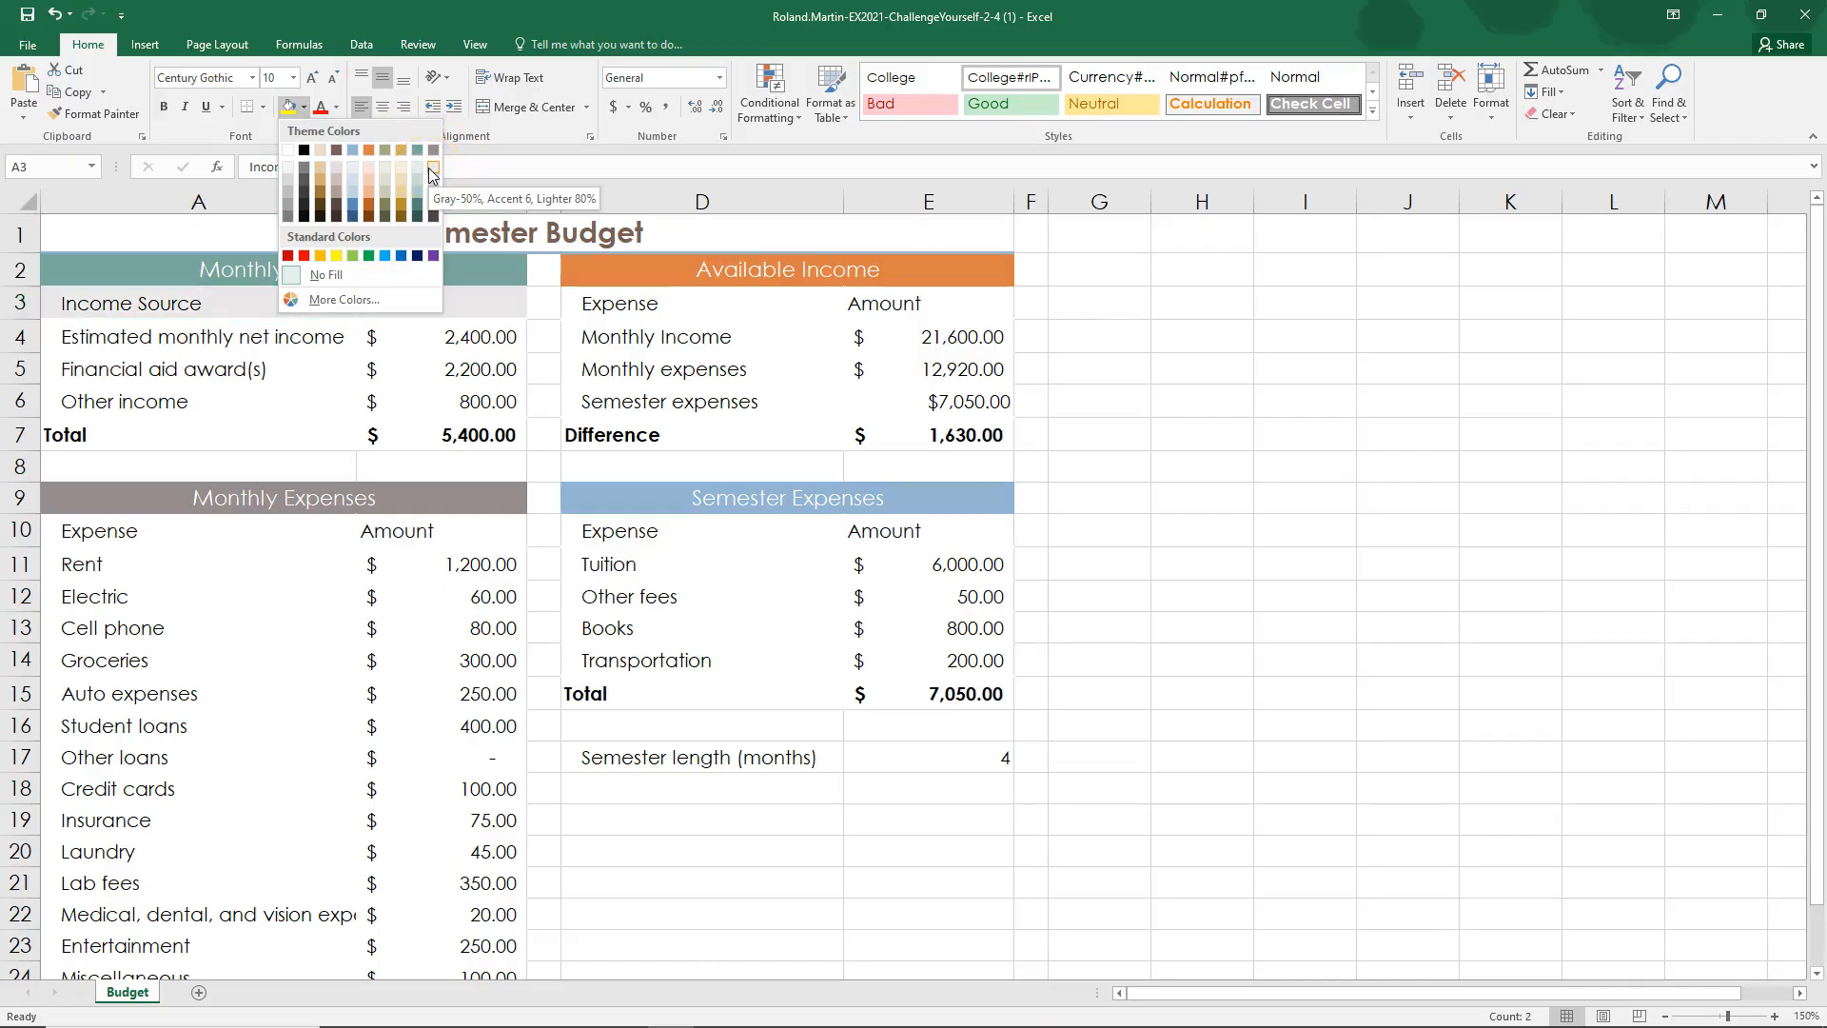
pyautogui.click(432, 171)
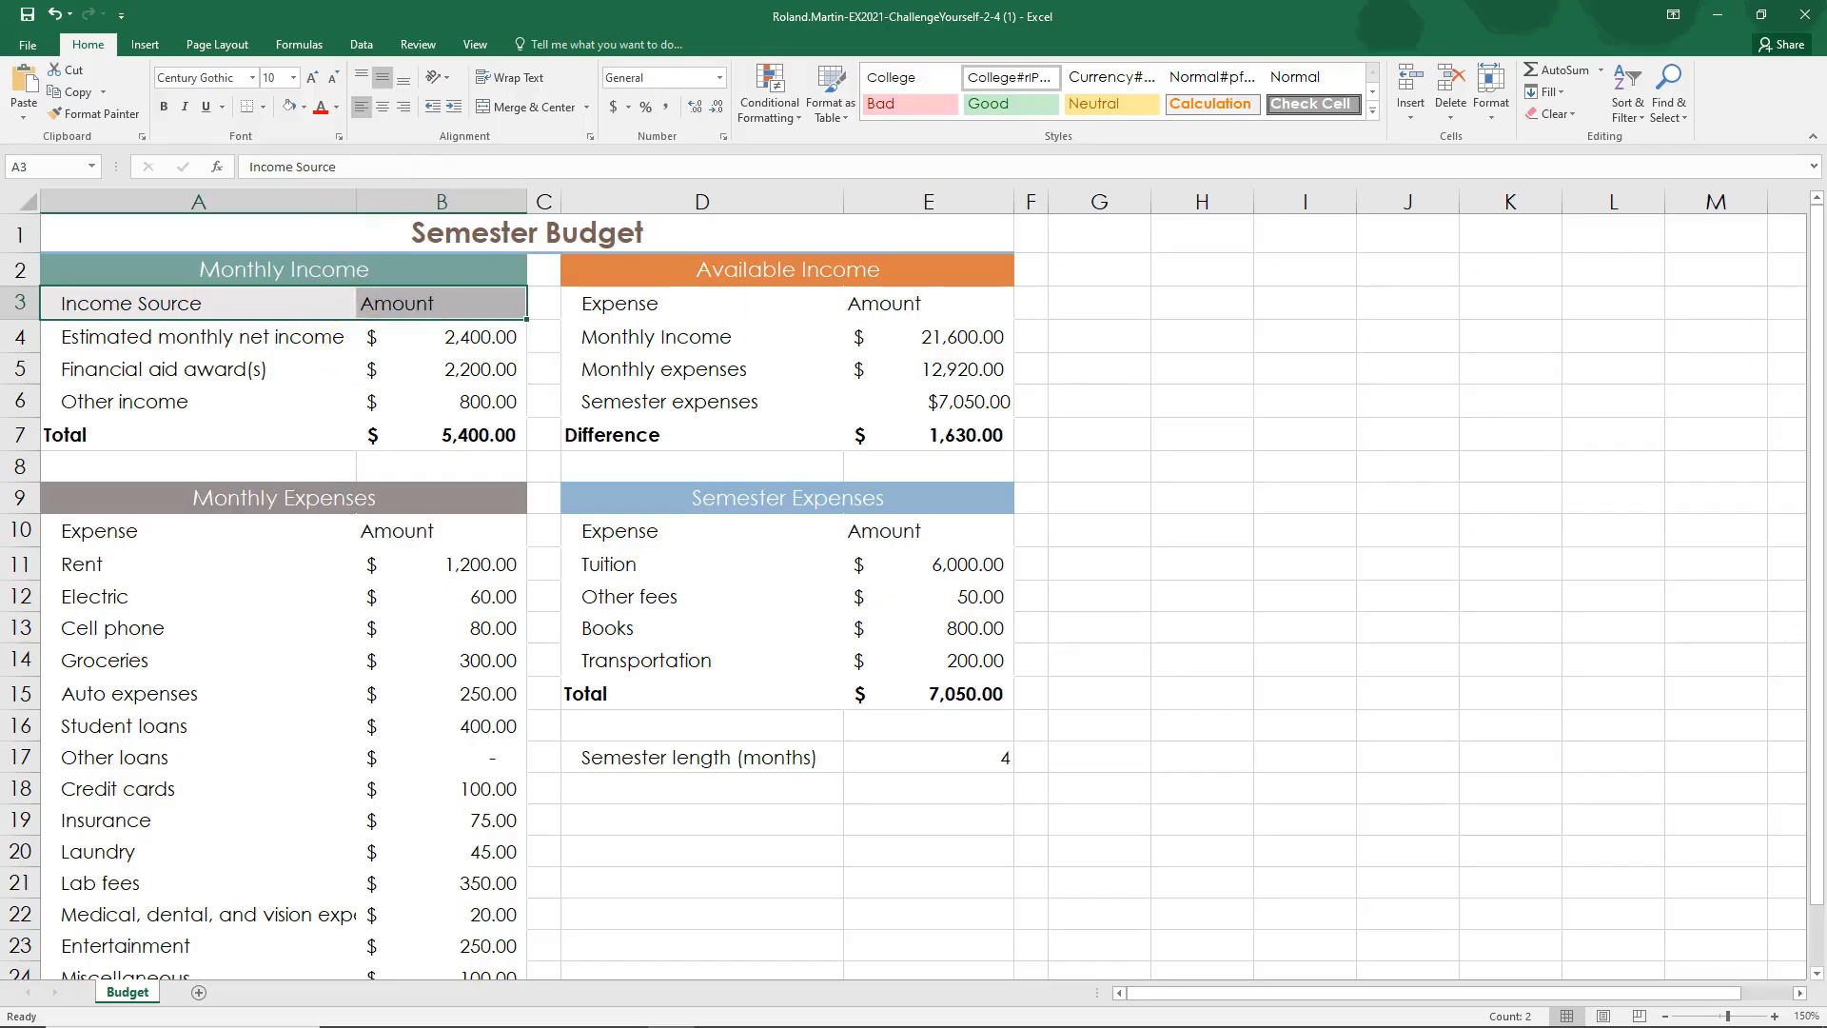
pyautogui.scroll(-3, 904, 590)
pyautogui.scroll(3, 904, 589)
pyautogui.click(304, 380)
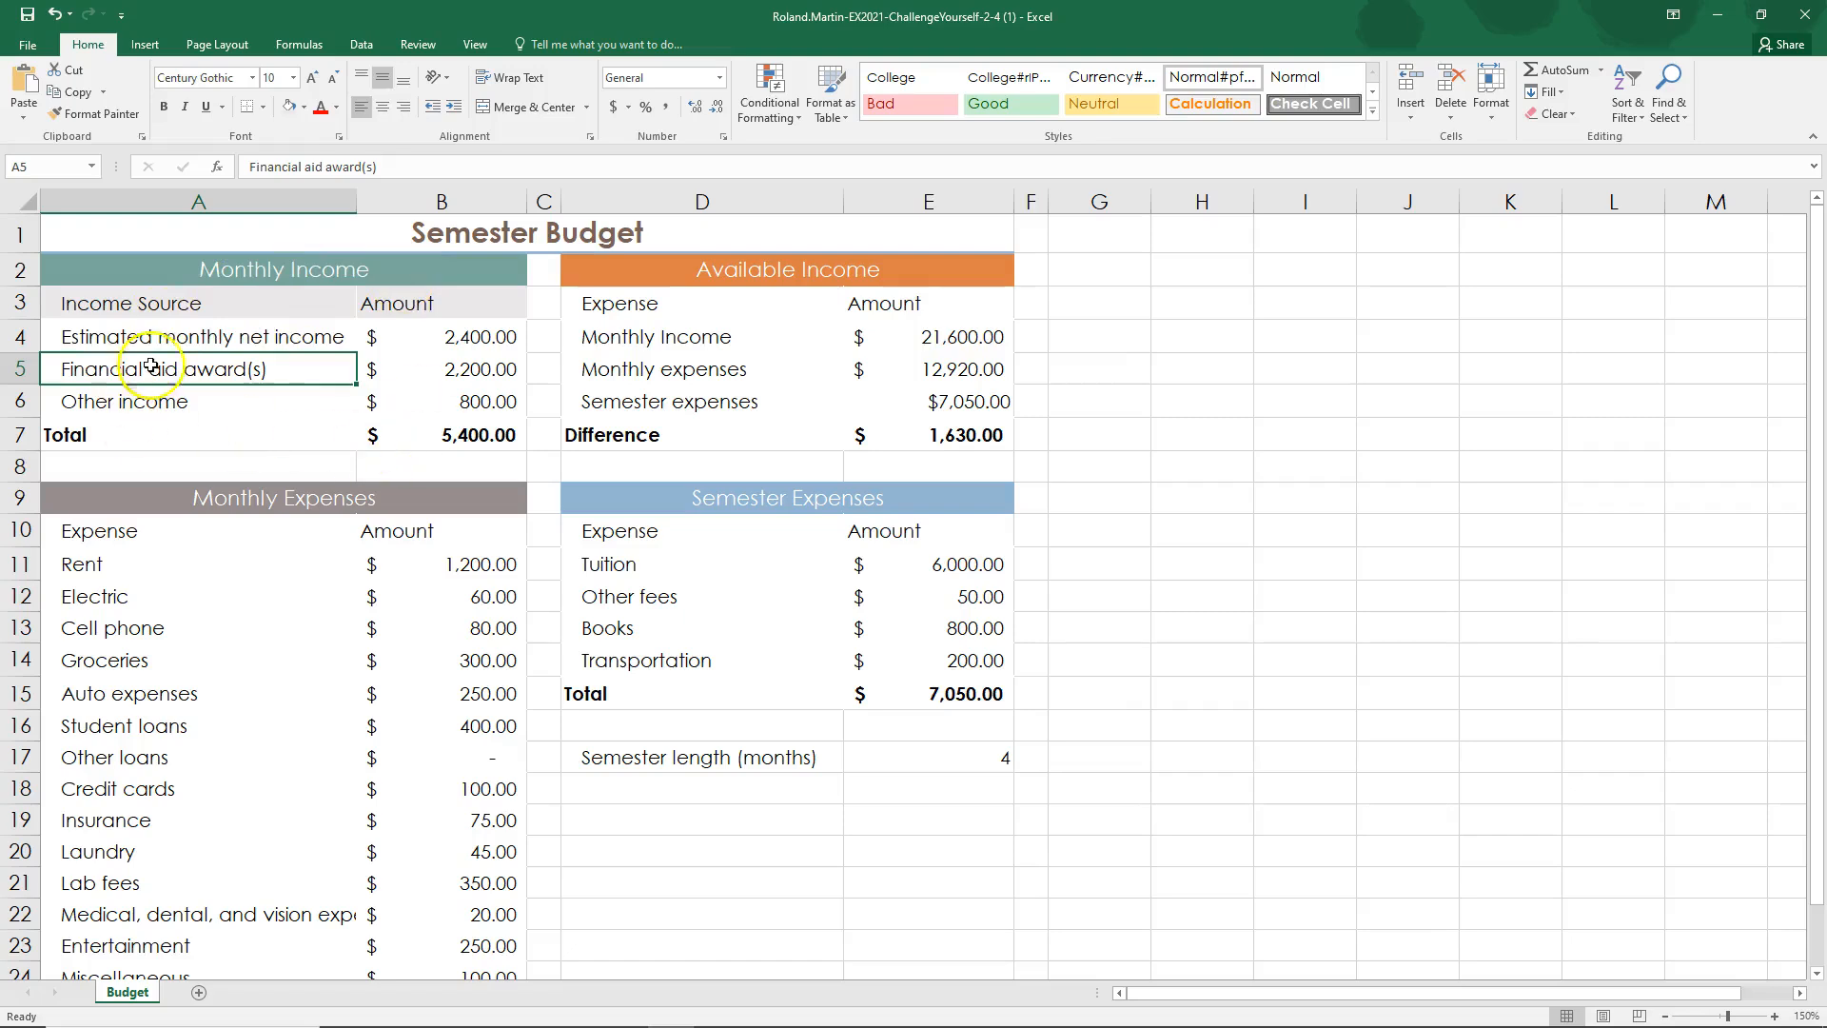
# Step: Mark step 7 complete in SIMnet, and bold the Monthly Income header cells A3:B3 in Excel
pyautogui.moveTo(152, 303); pyautogui.dragTo(482, 298)
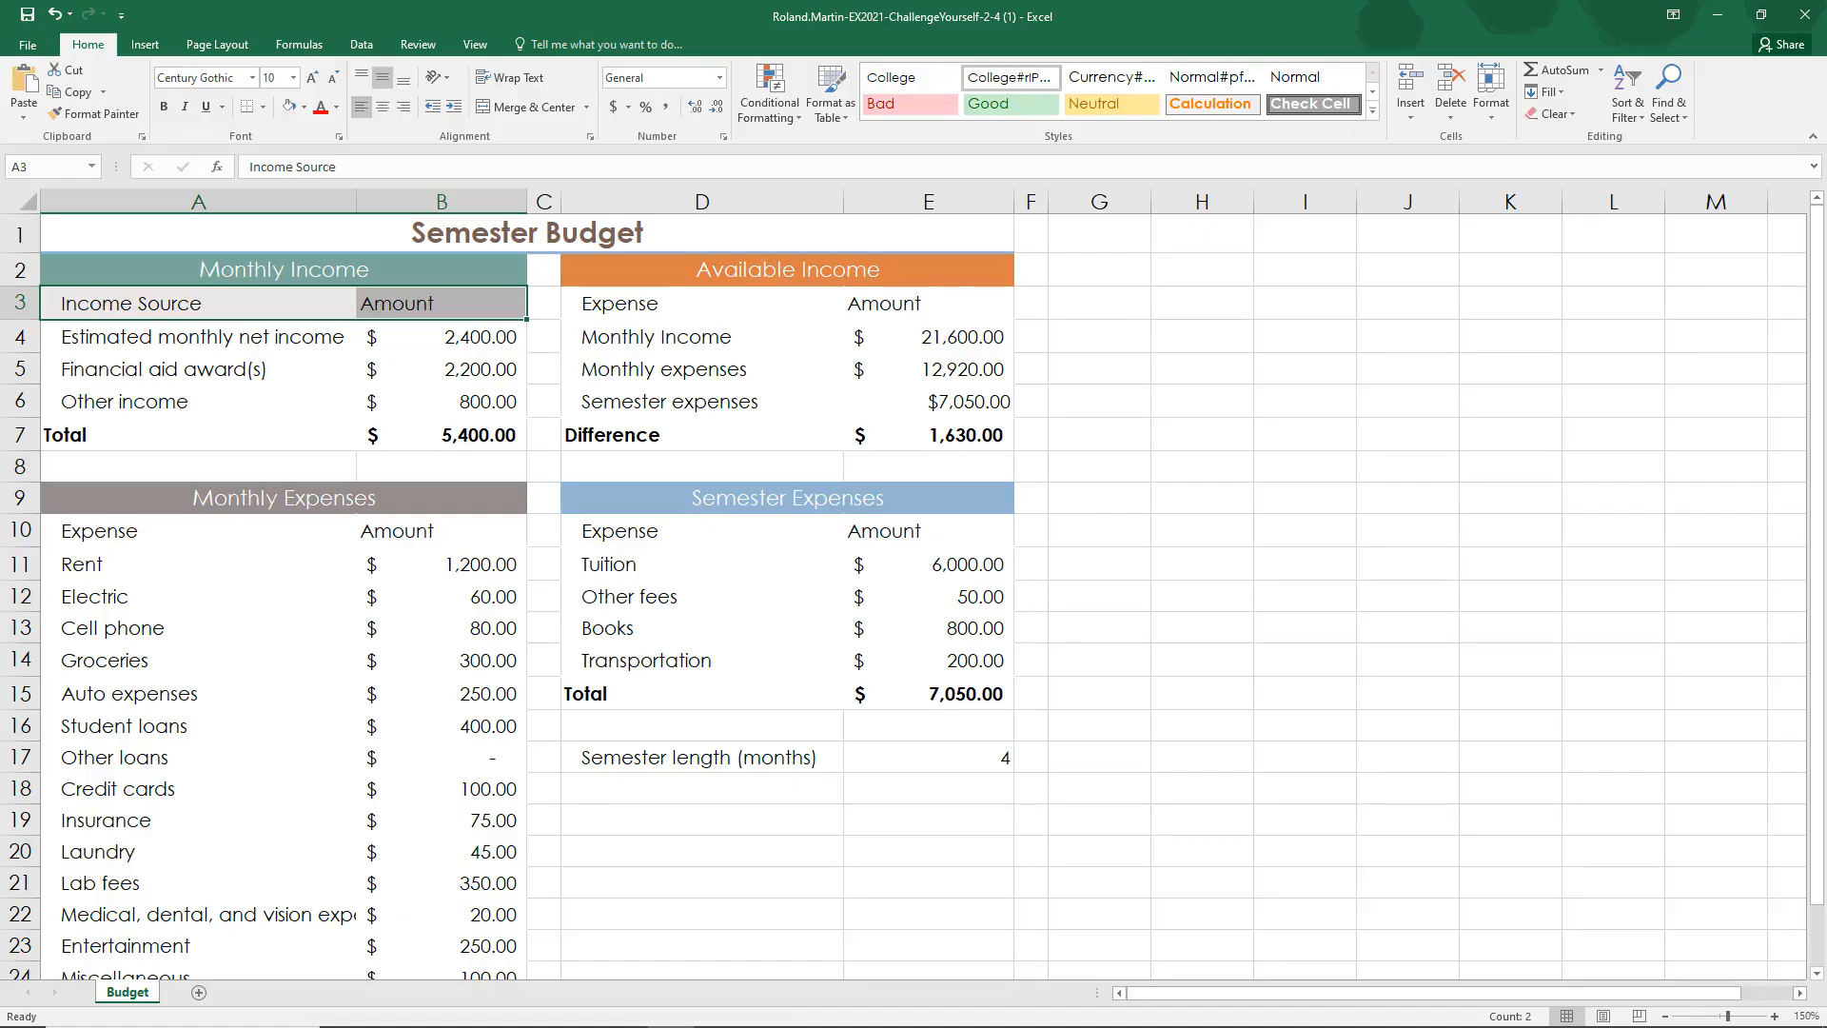
pyautogui.hotkey('alt', 'Tab')
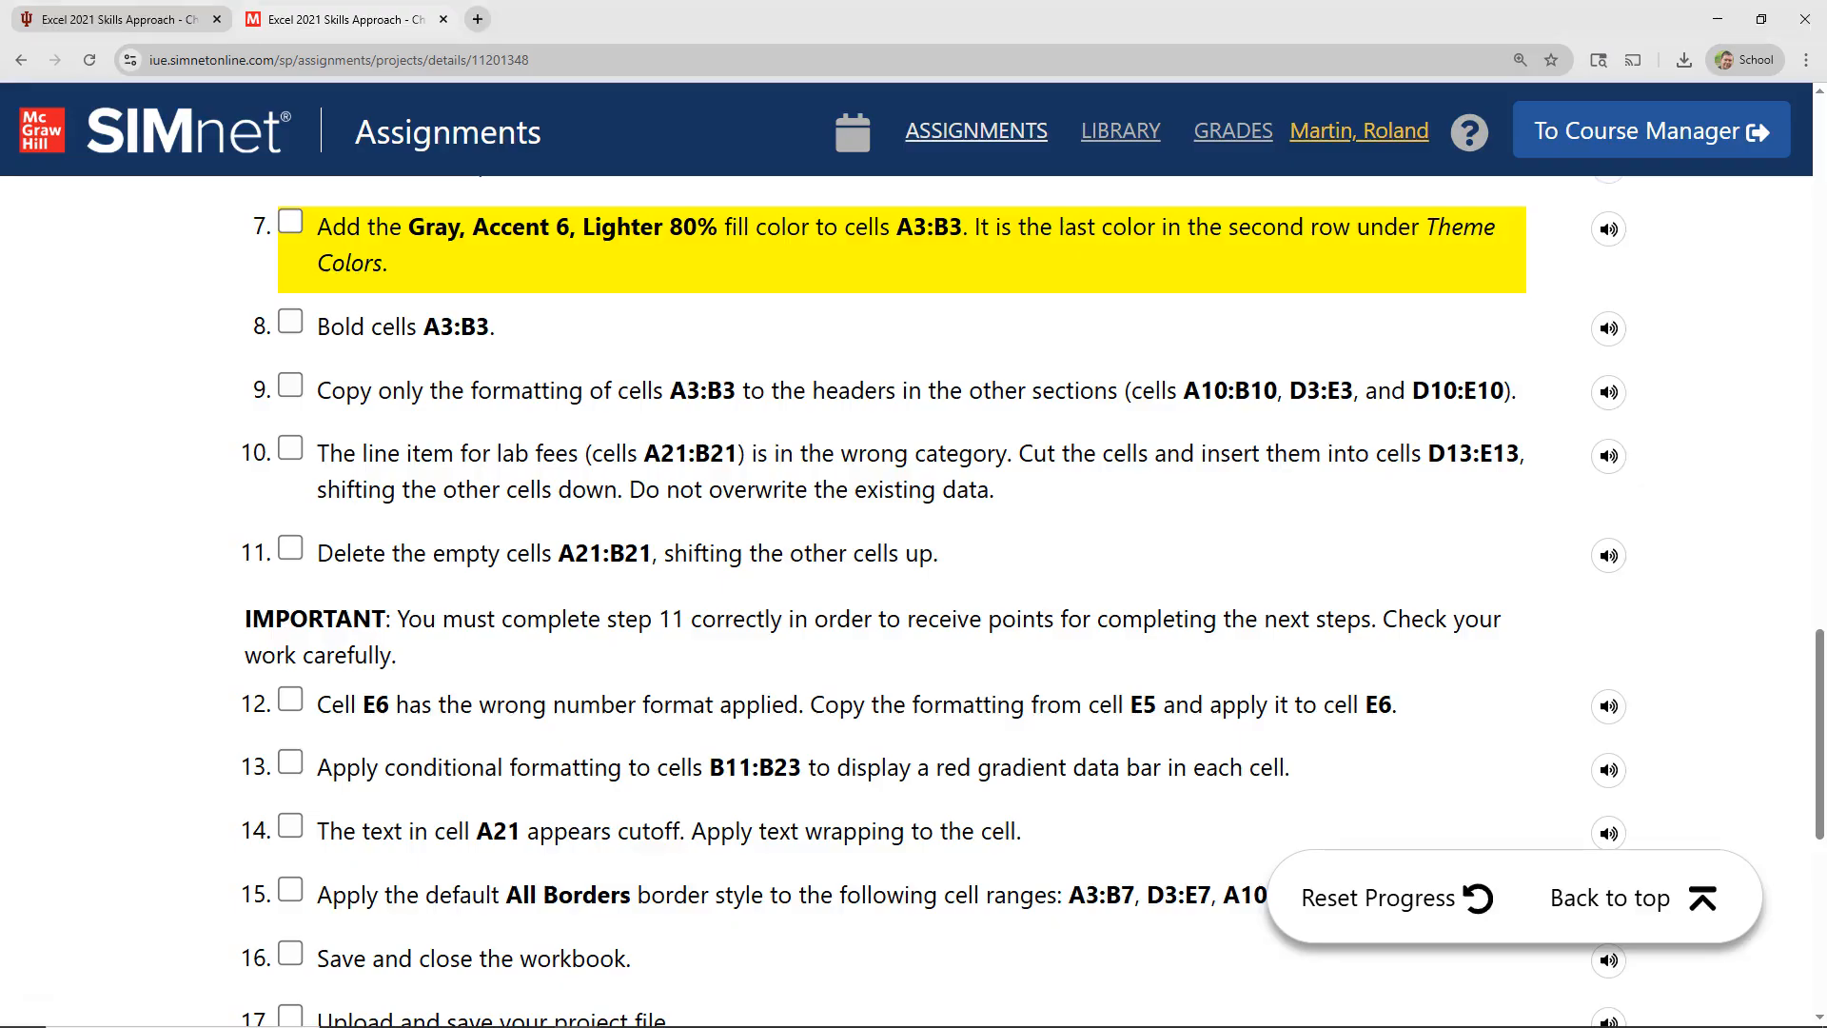
pyautogui.click(290, 221)
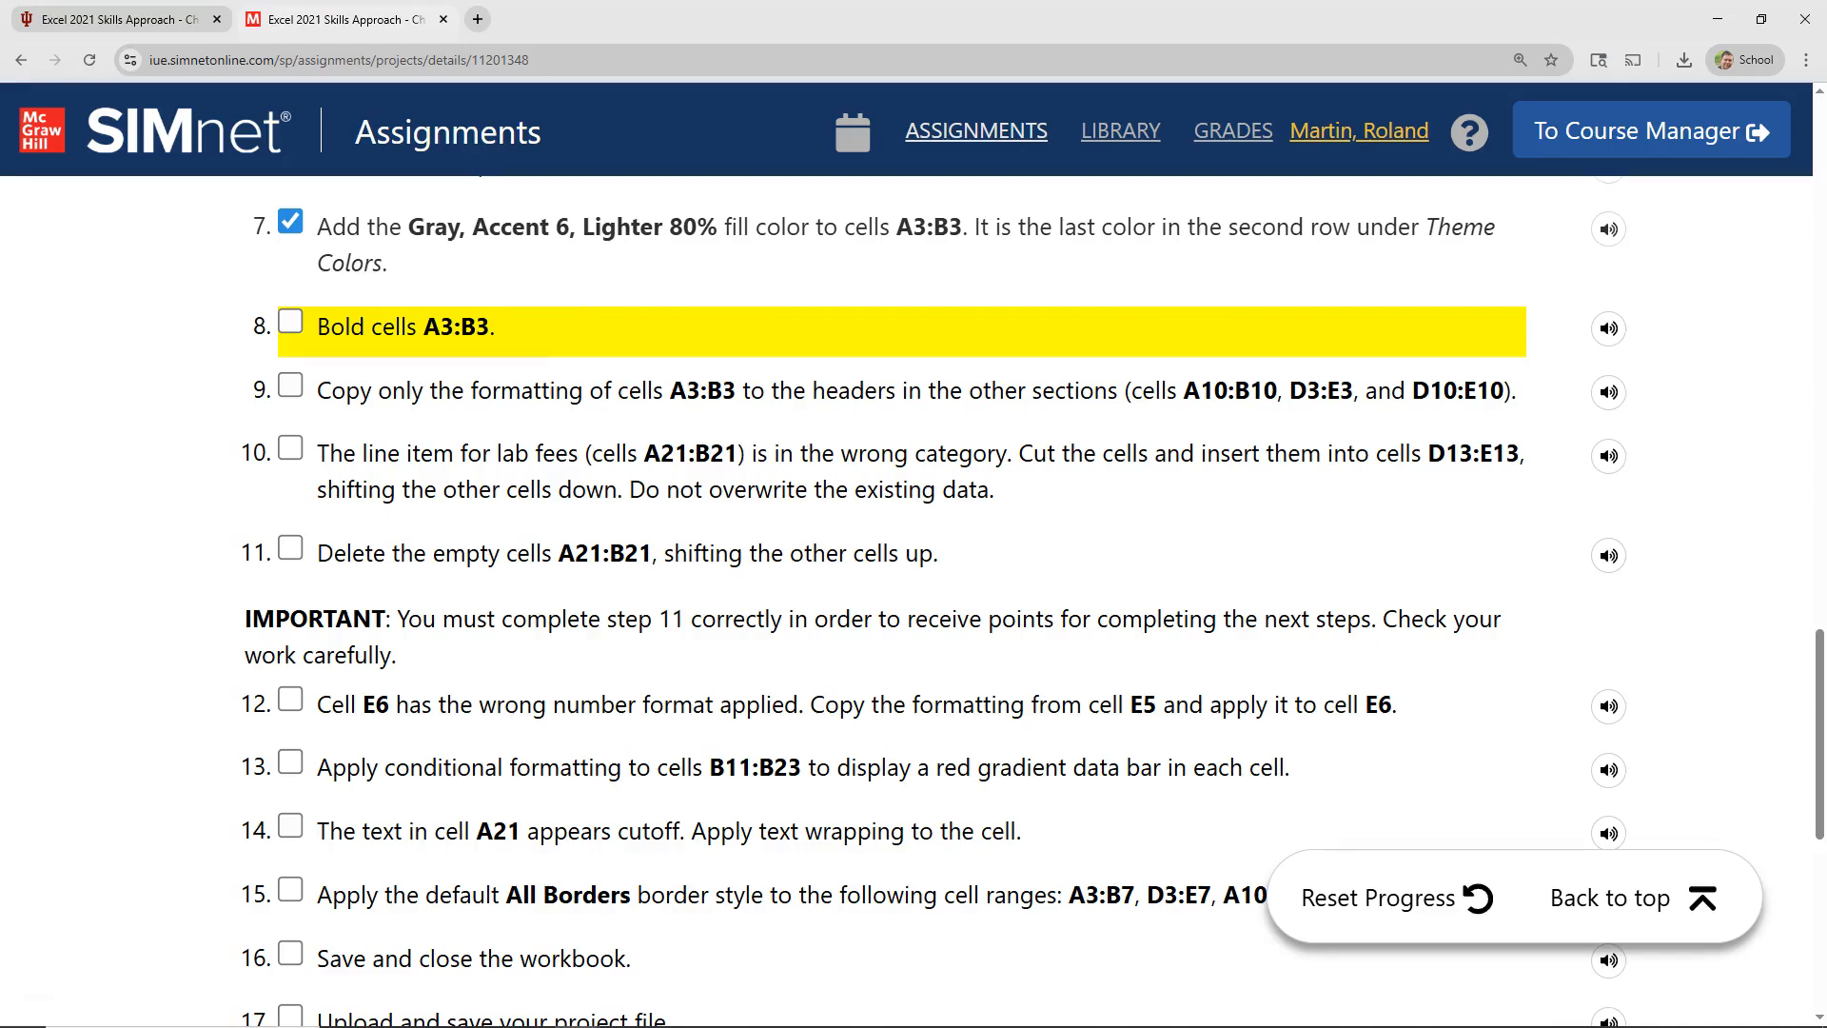
pyautogui.hotkey('alt', 'Tab')
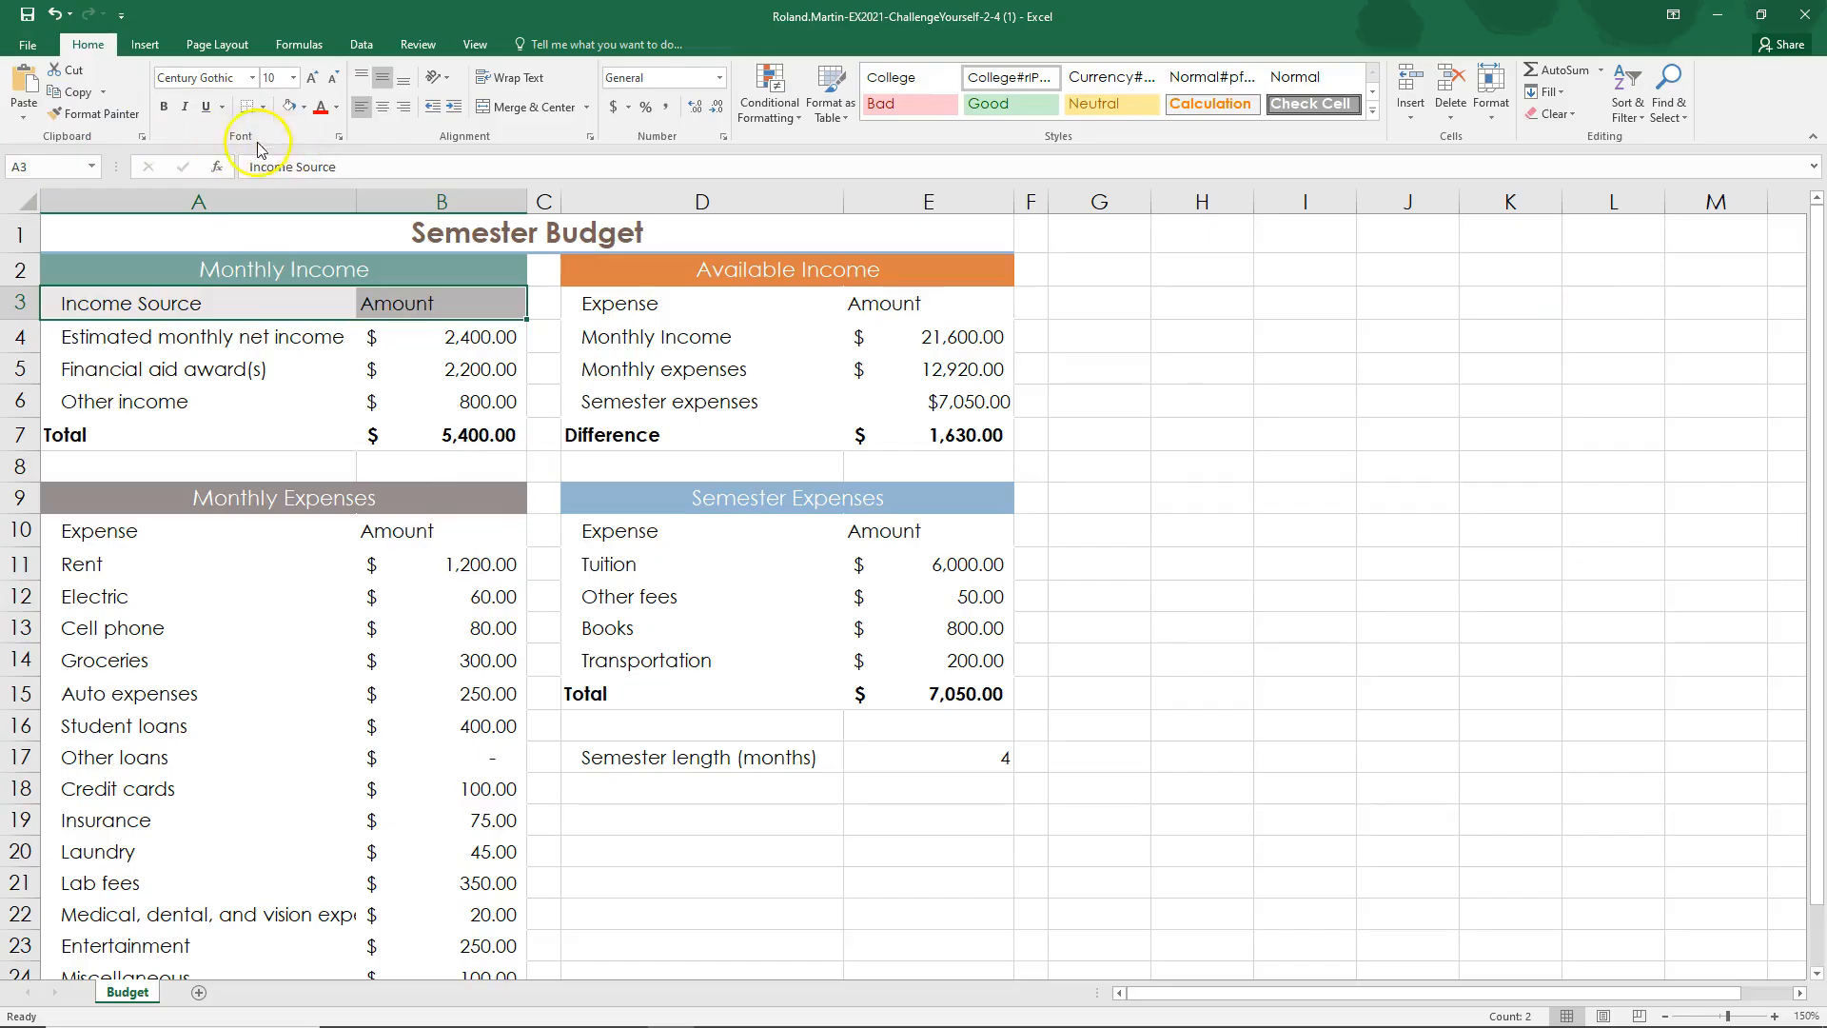
pyautogui.click(159, 108)
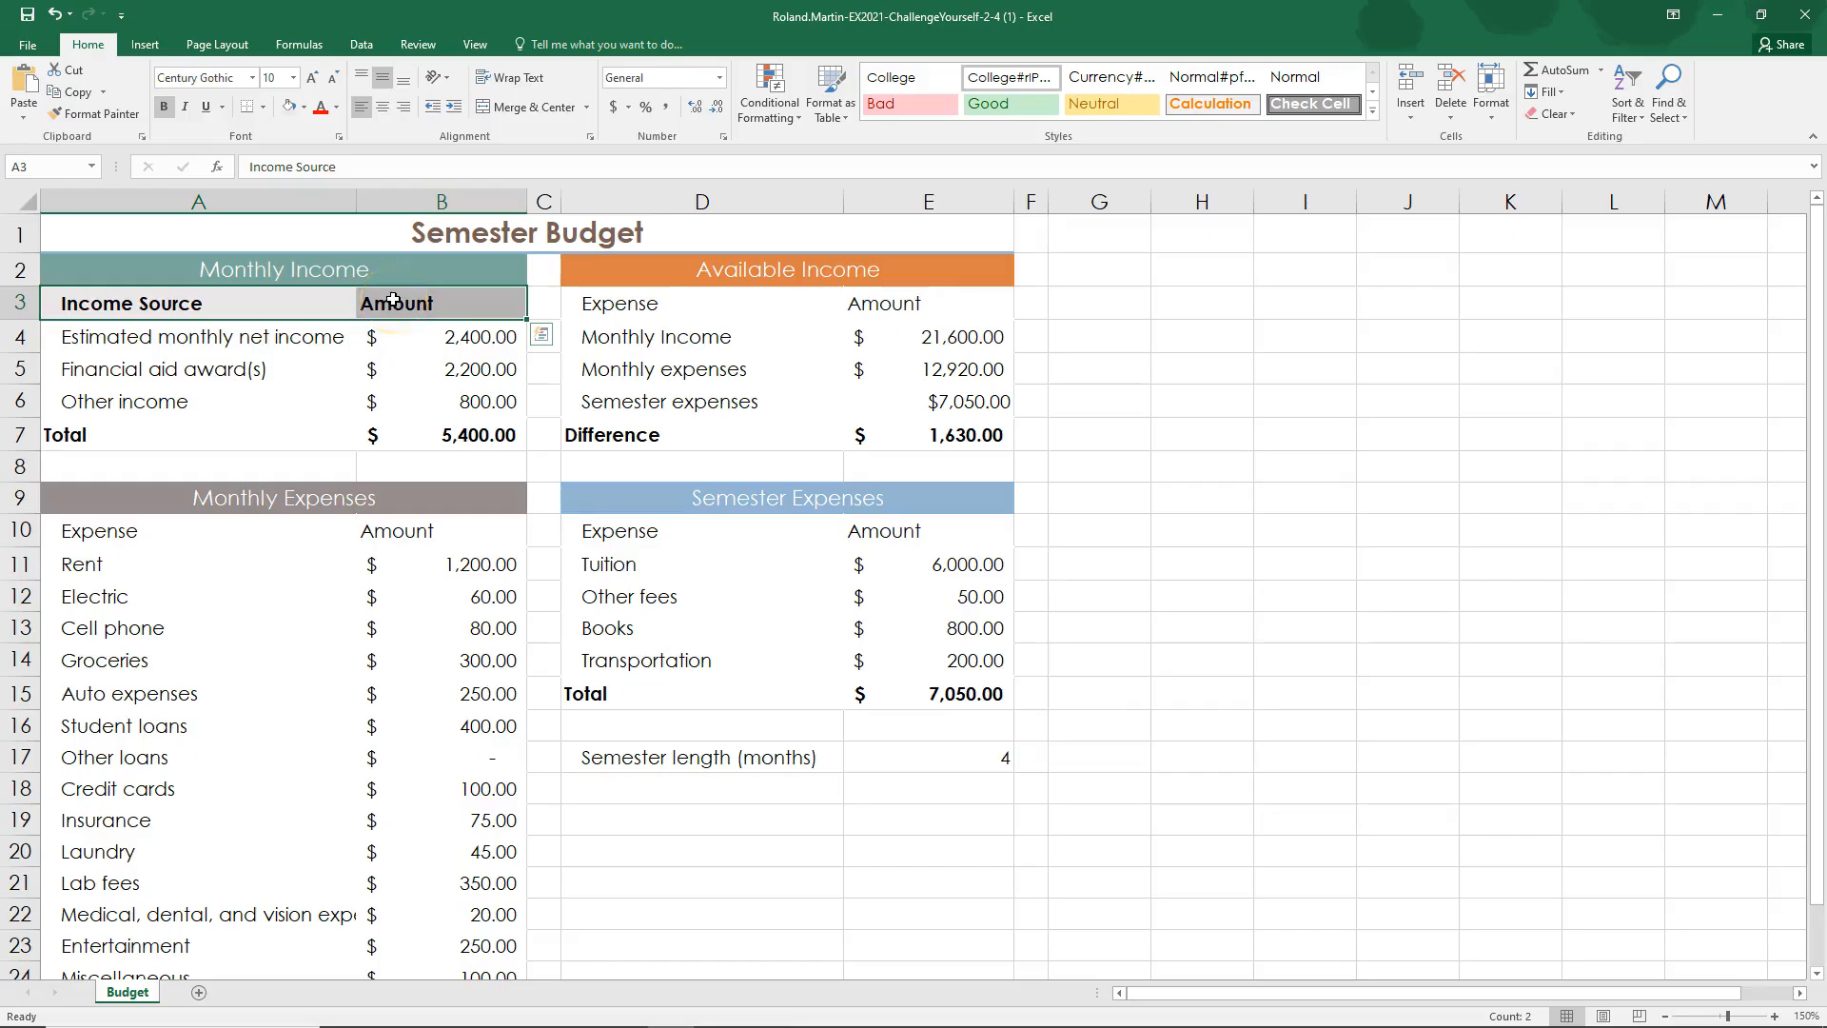
# Step: Switch to the SIMnet instructions in the browser and mark step 8 as complete
pyautogui.hotkey('alt', 'Tab')
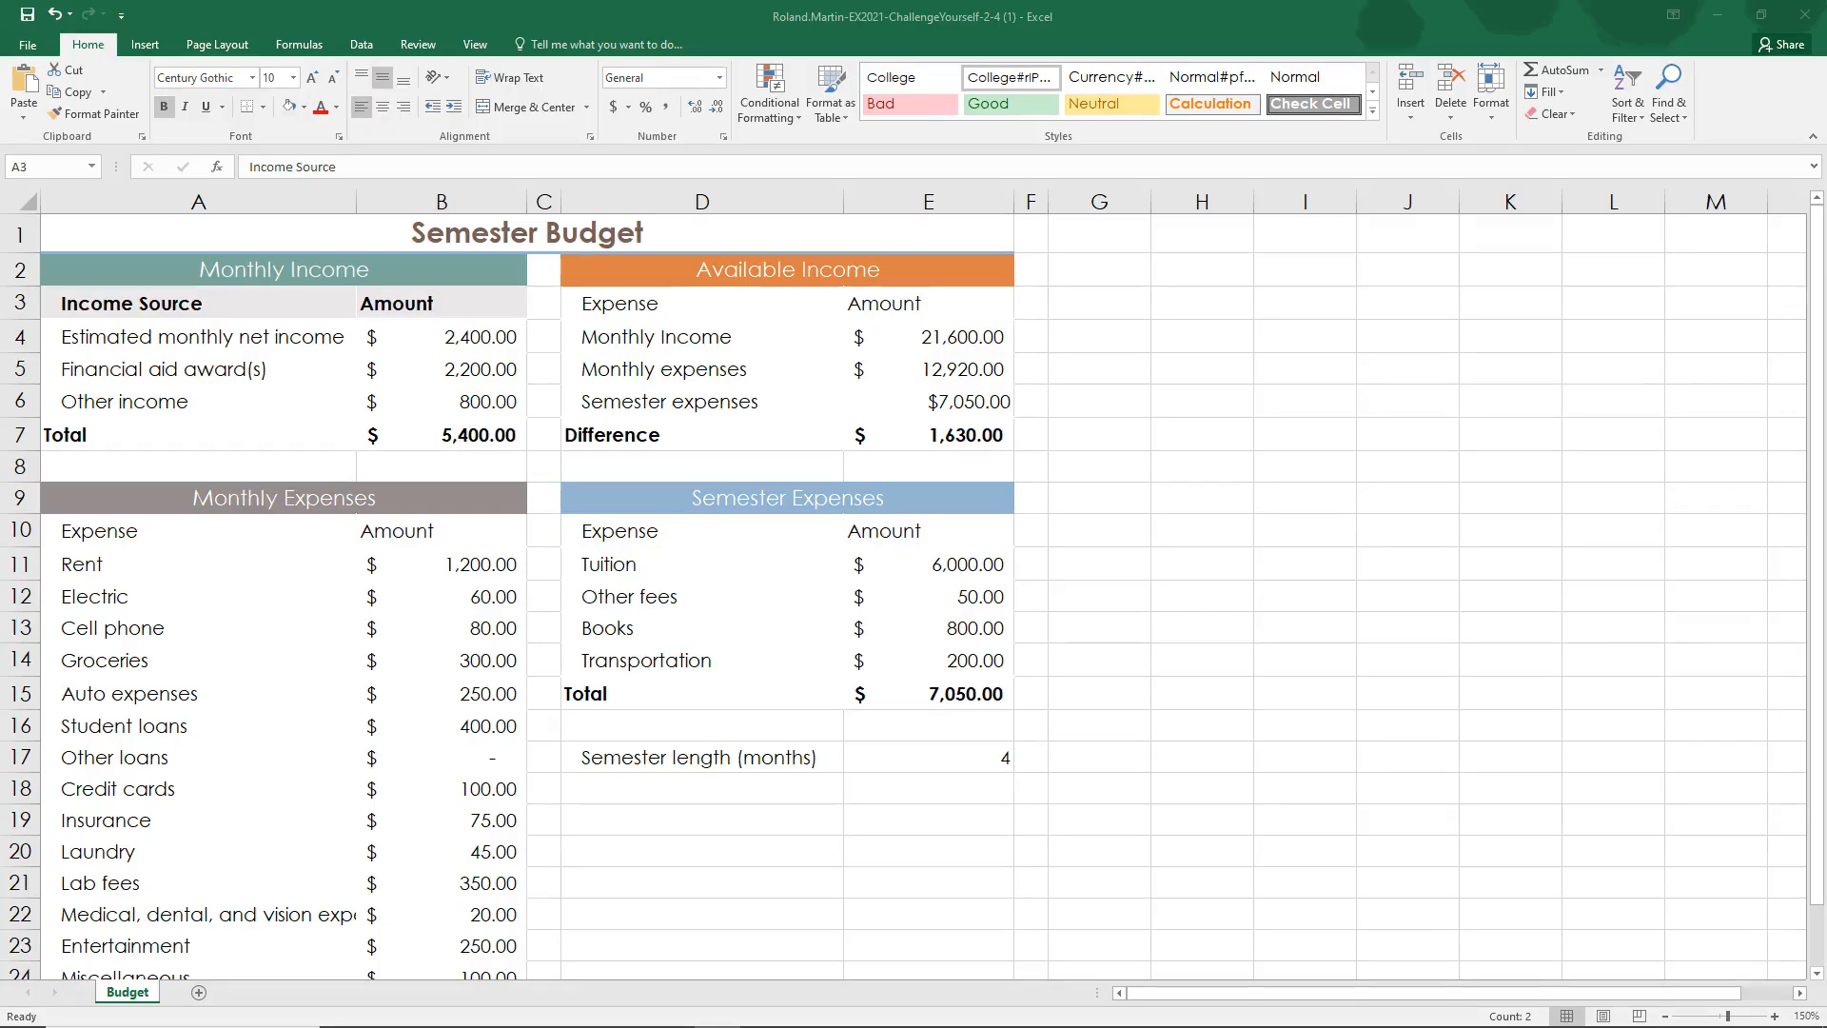
pyautogui.hotkey('alt', 'Tab')
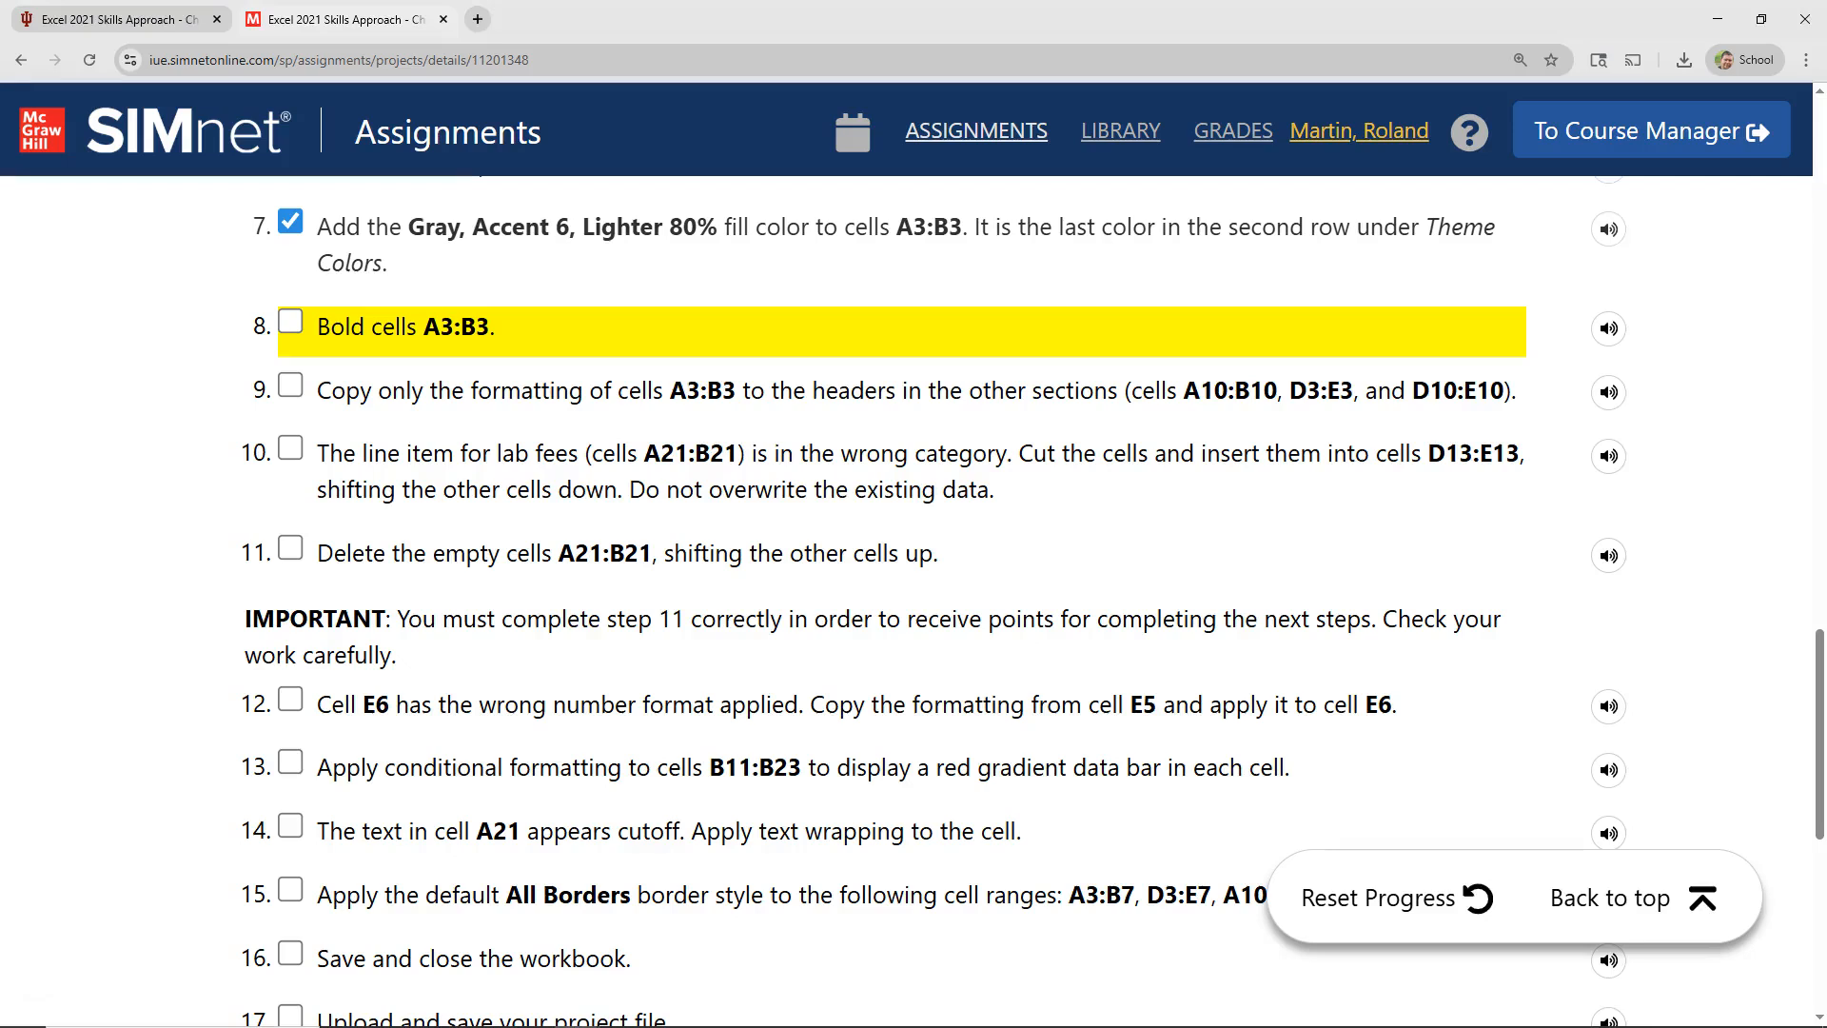
pyautogui.click(290, 321)
pyautogui.scroll(-2, 304, 371)
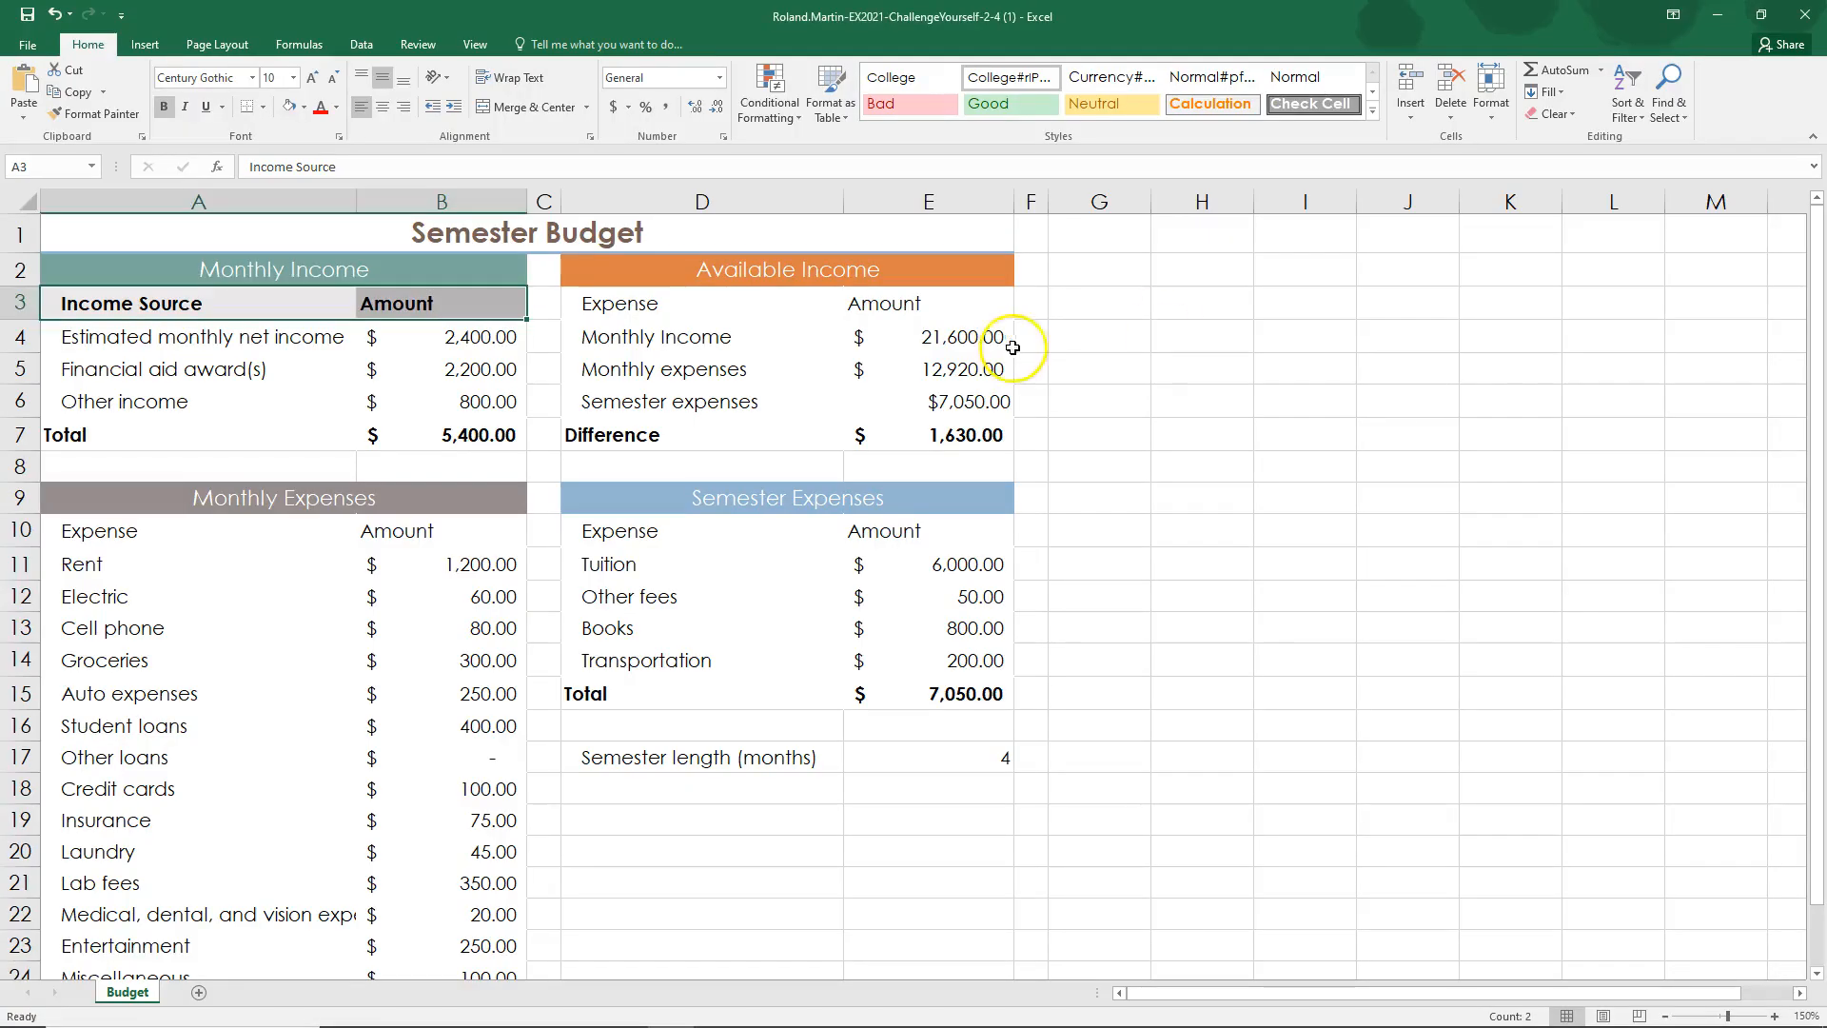
# Step: In Excel, copy the formatting of header cells A3:B3 to D3:E3, A10:B10 and D10:E10 using Format Painter
pyautogui.click(620, 308)
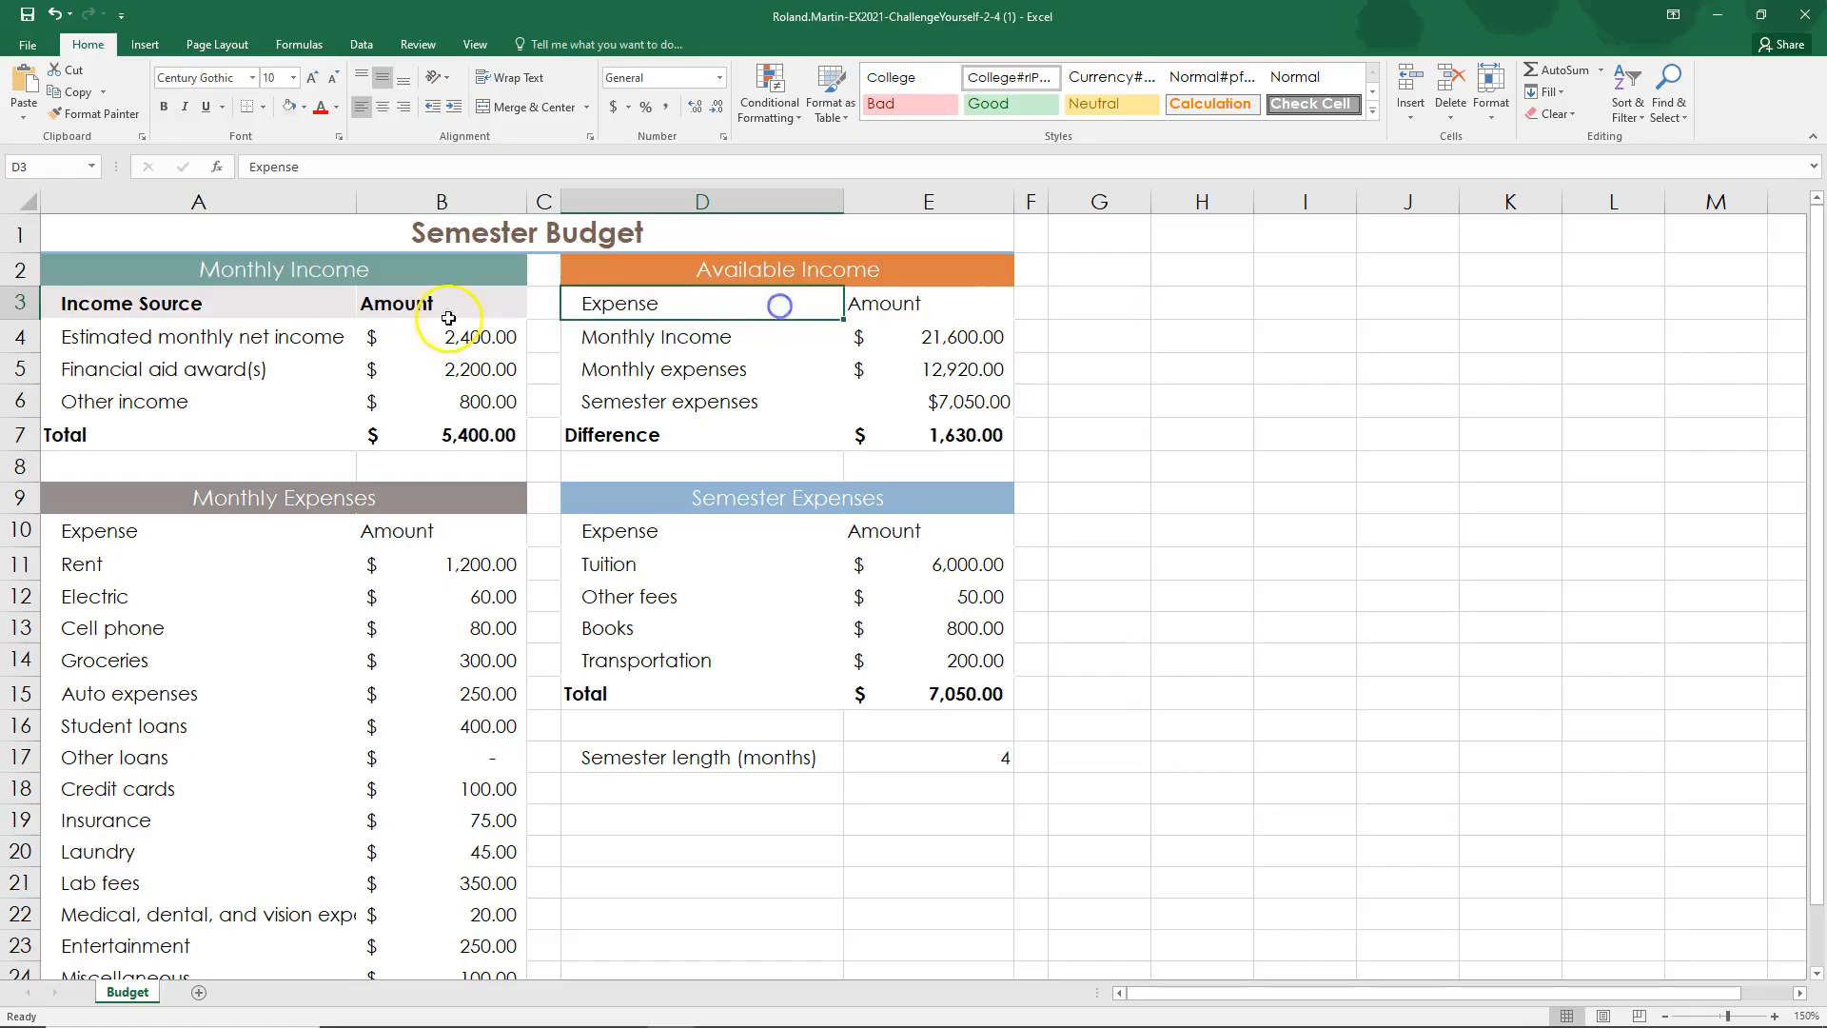
pyautogui.click(166, 302)
pyautogui.moveTo(166, 303); pyautogui.dragTo(387, 304)
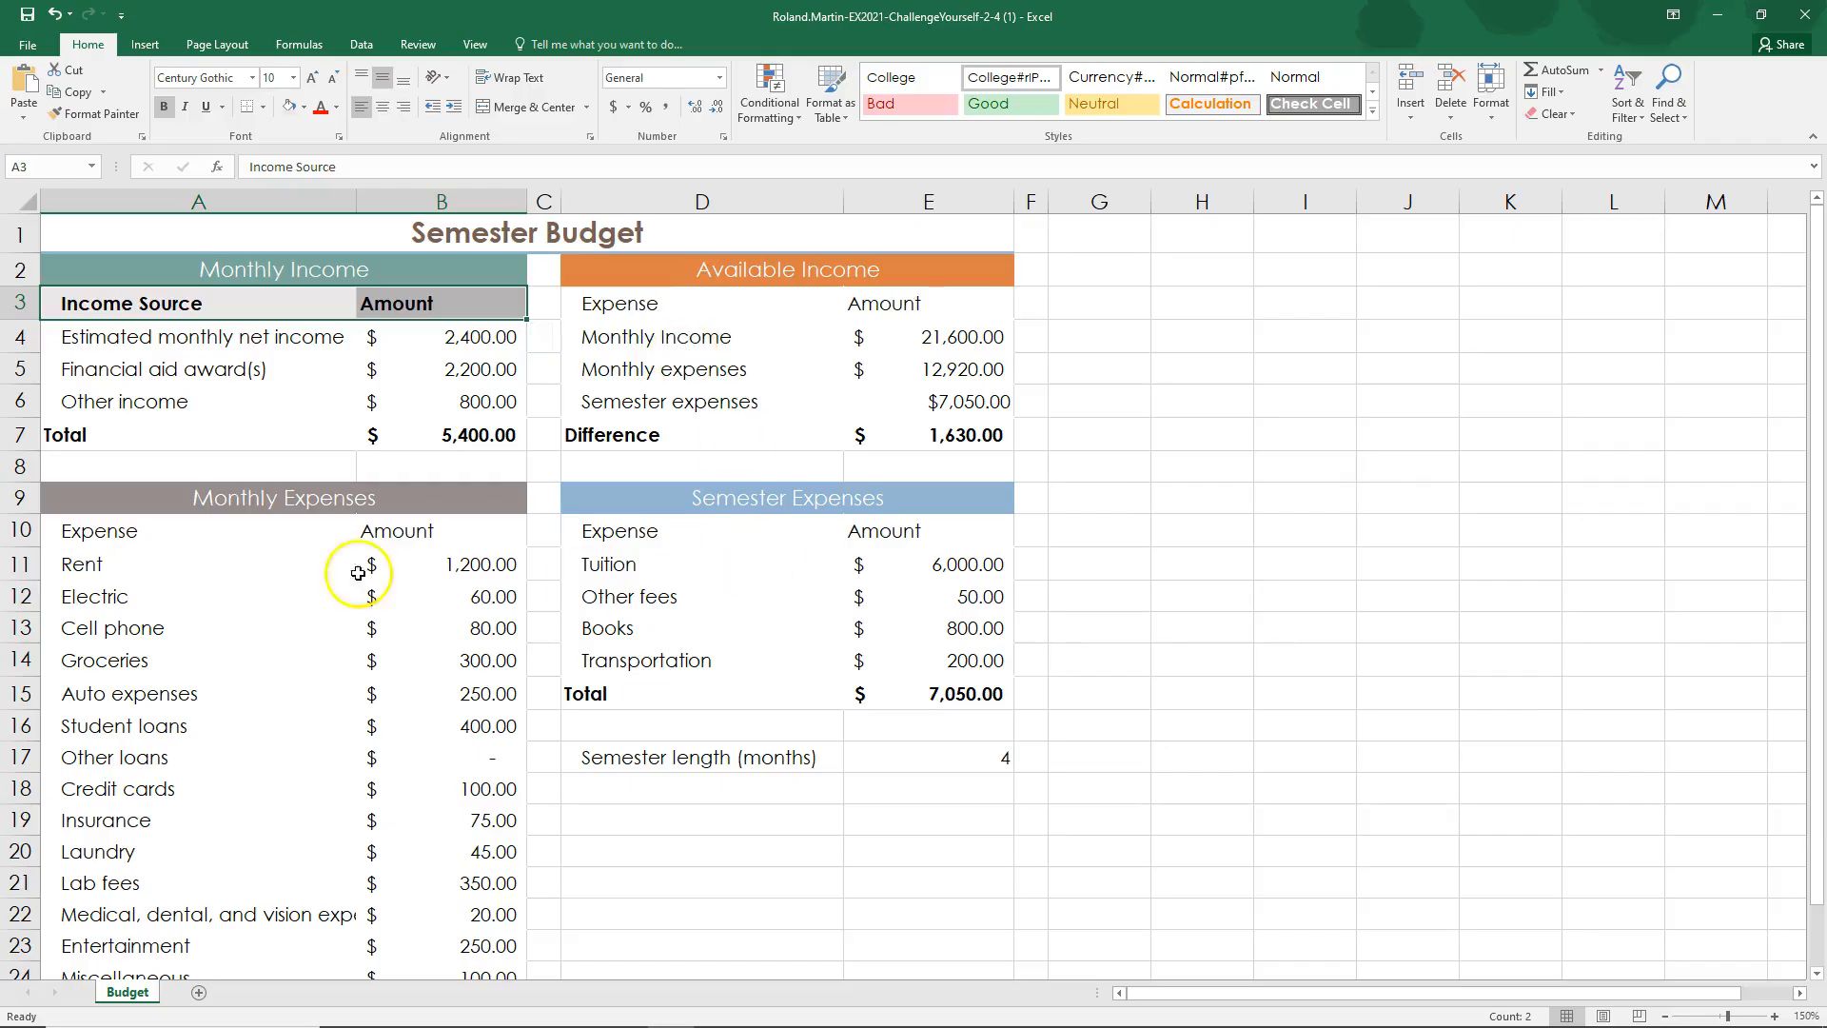
pyautogui.click(98, 117)
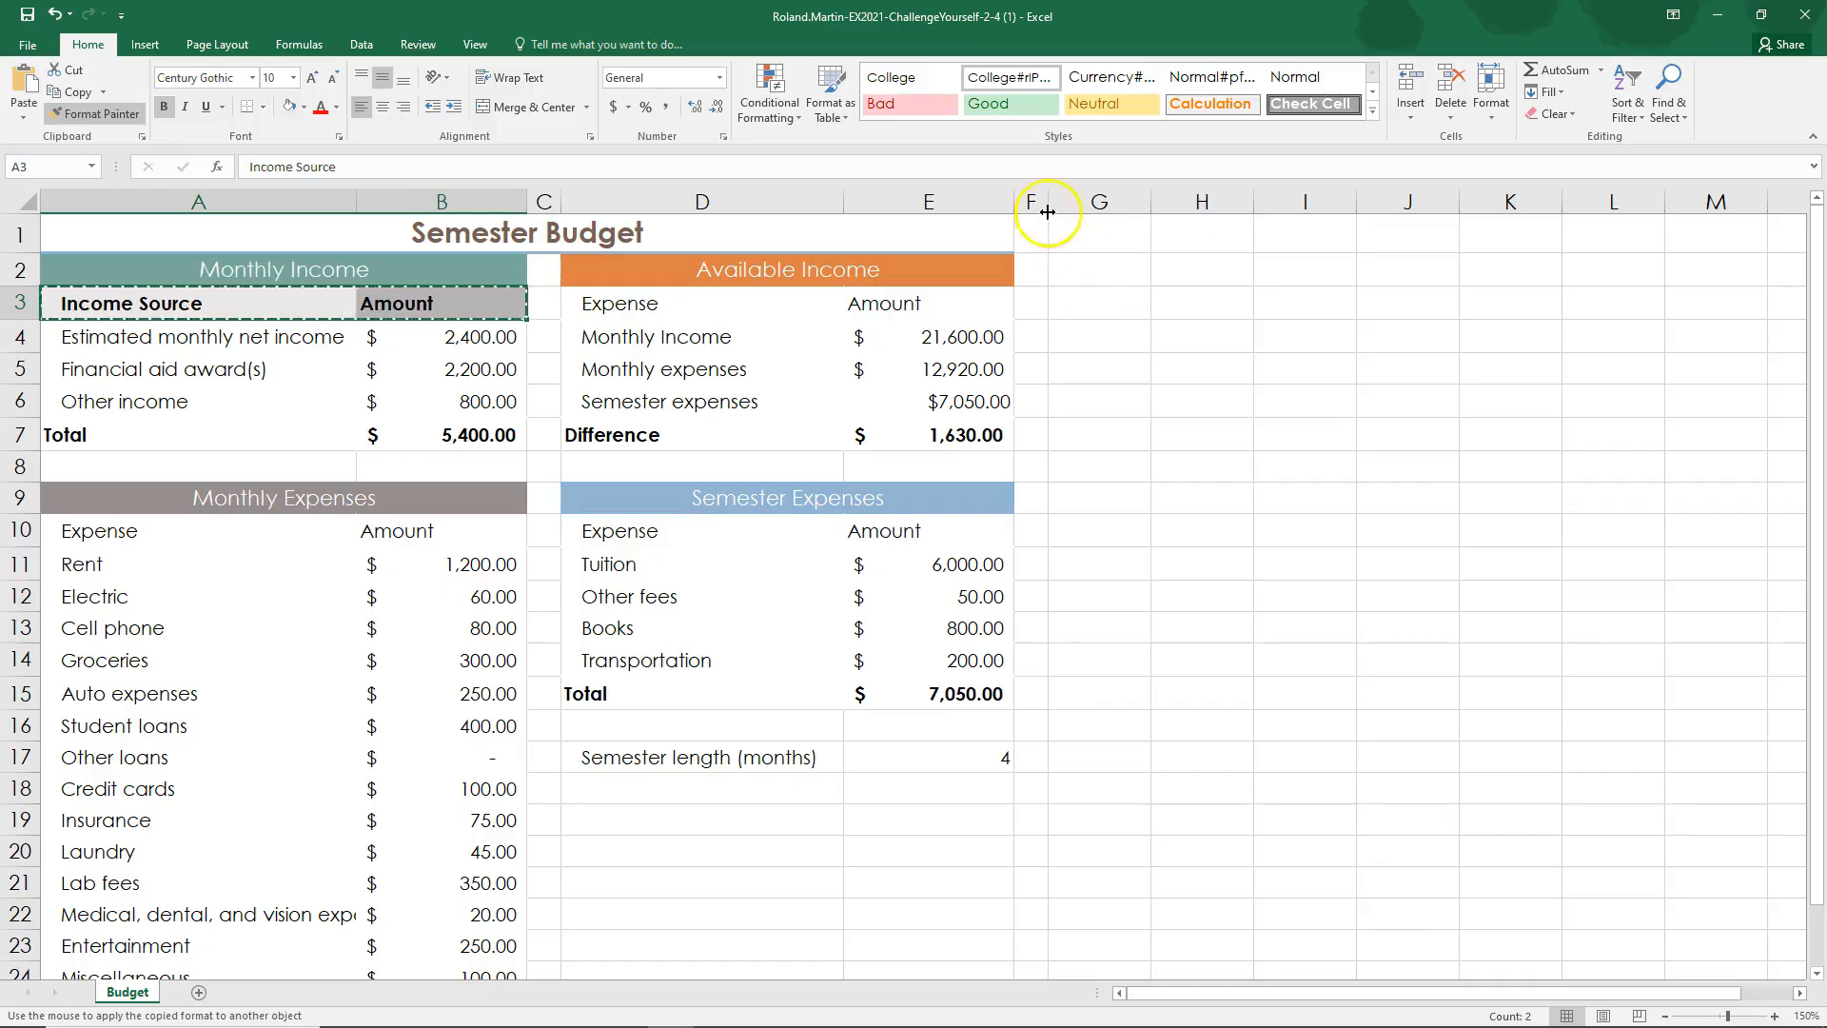
pyautogui.doubleClick(111, 120)
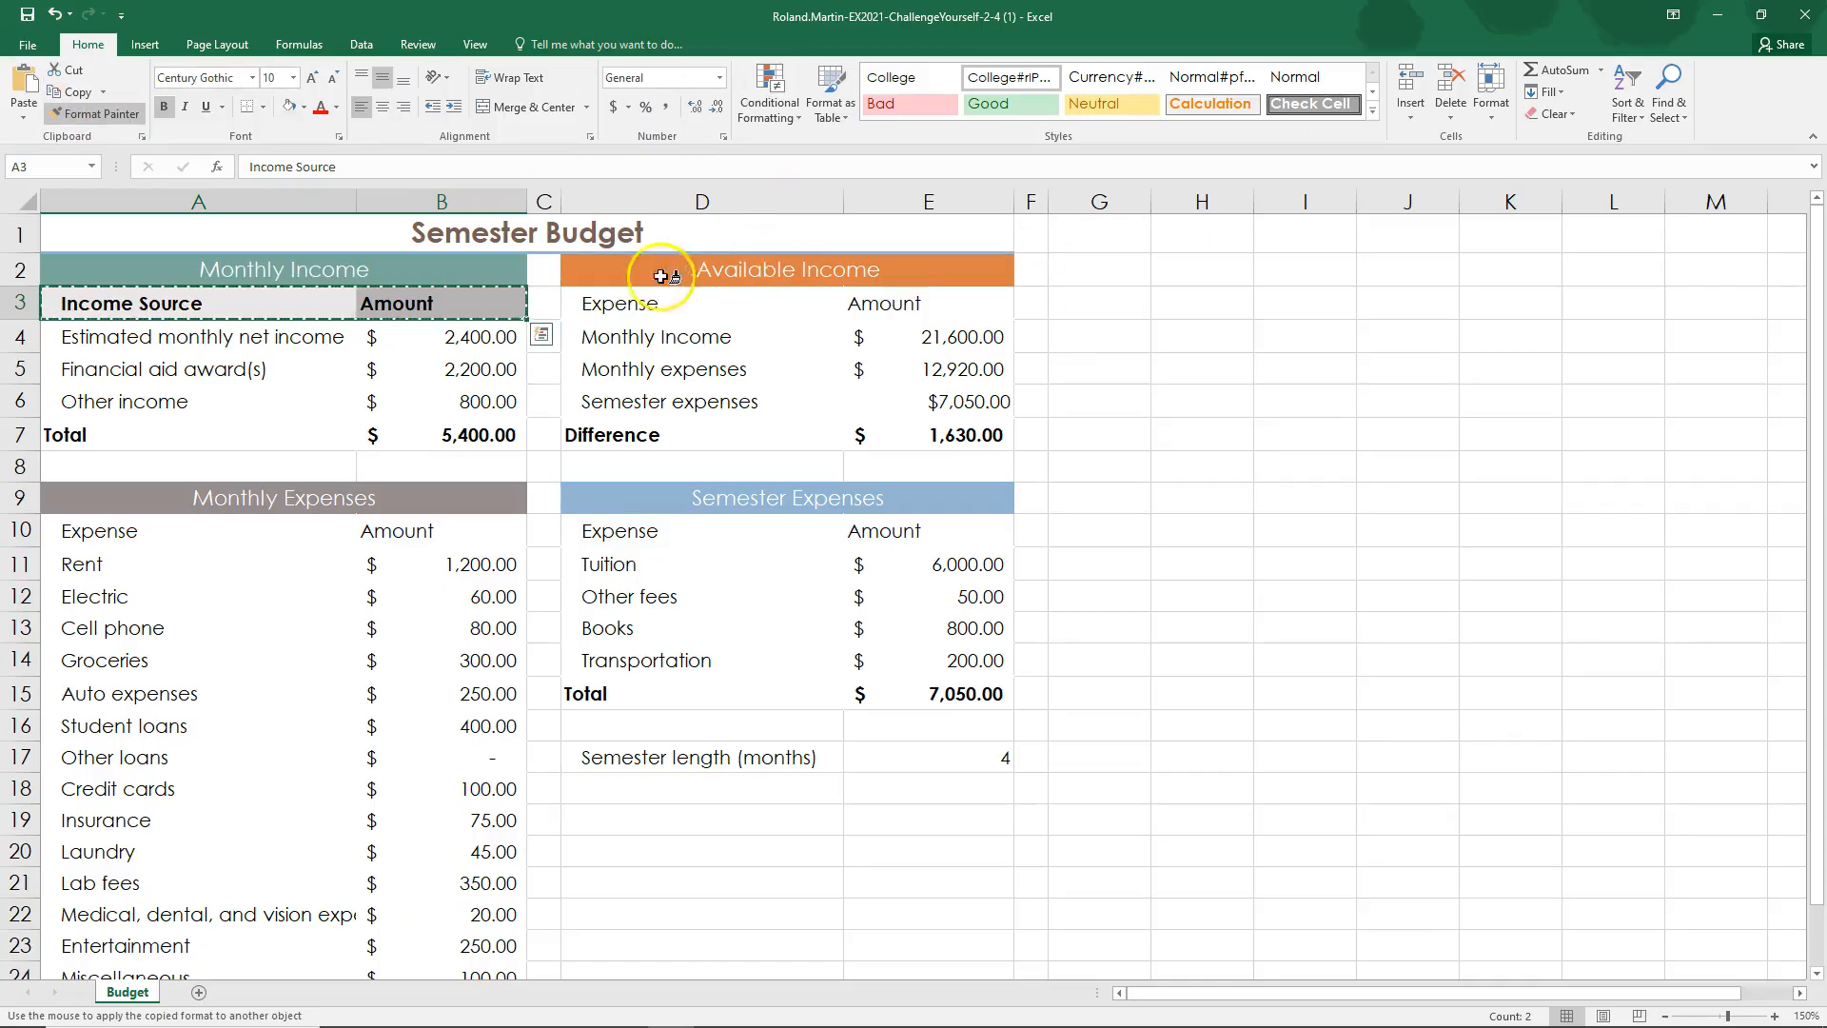
pyautogui.moveTo(605, 300); pyautogui.dragTo(872, 290)
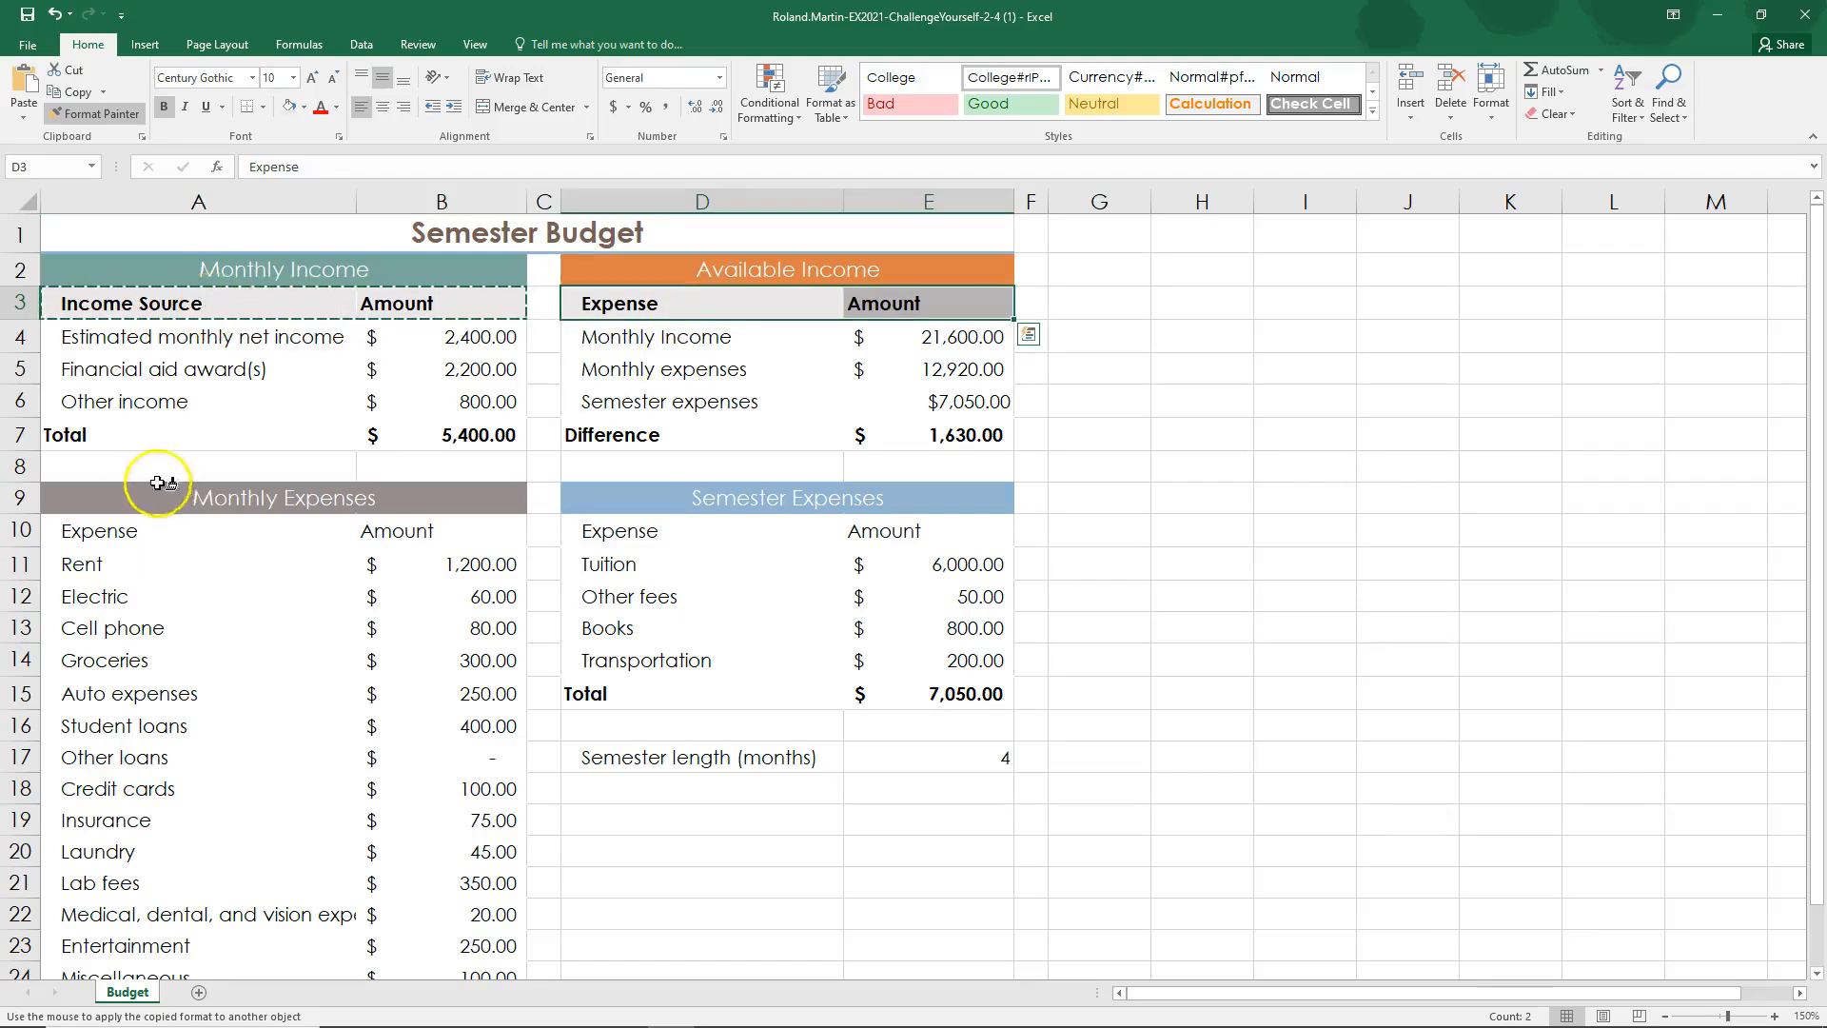
pyautogui.moveTo(92, 526); pyautogui.dragTo(408, 532)
pyautogui.moveTo(603, 528); pyautogui.dragTo(904, 521)
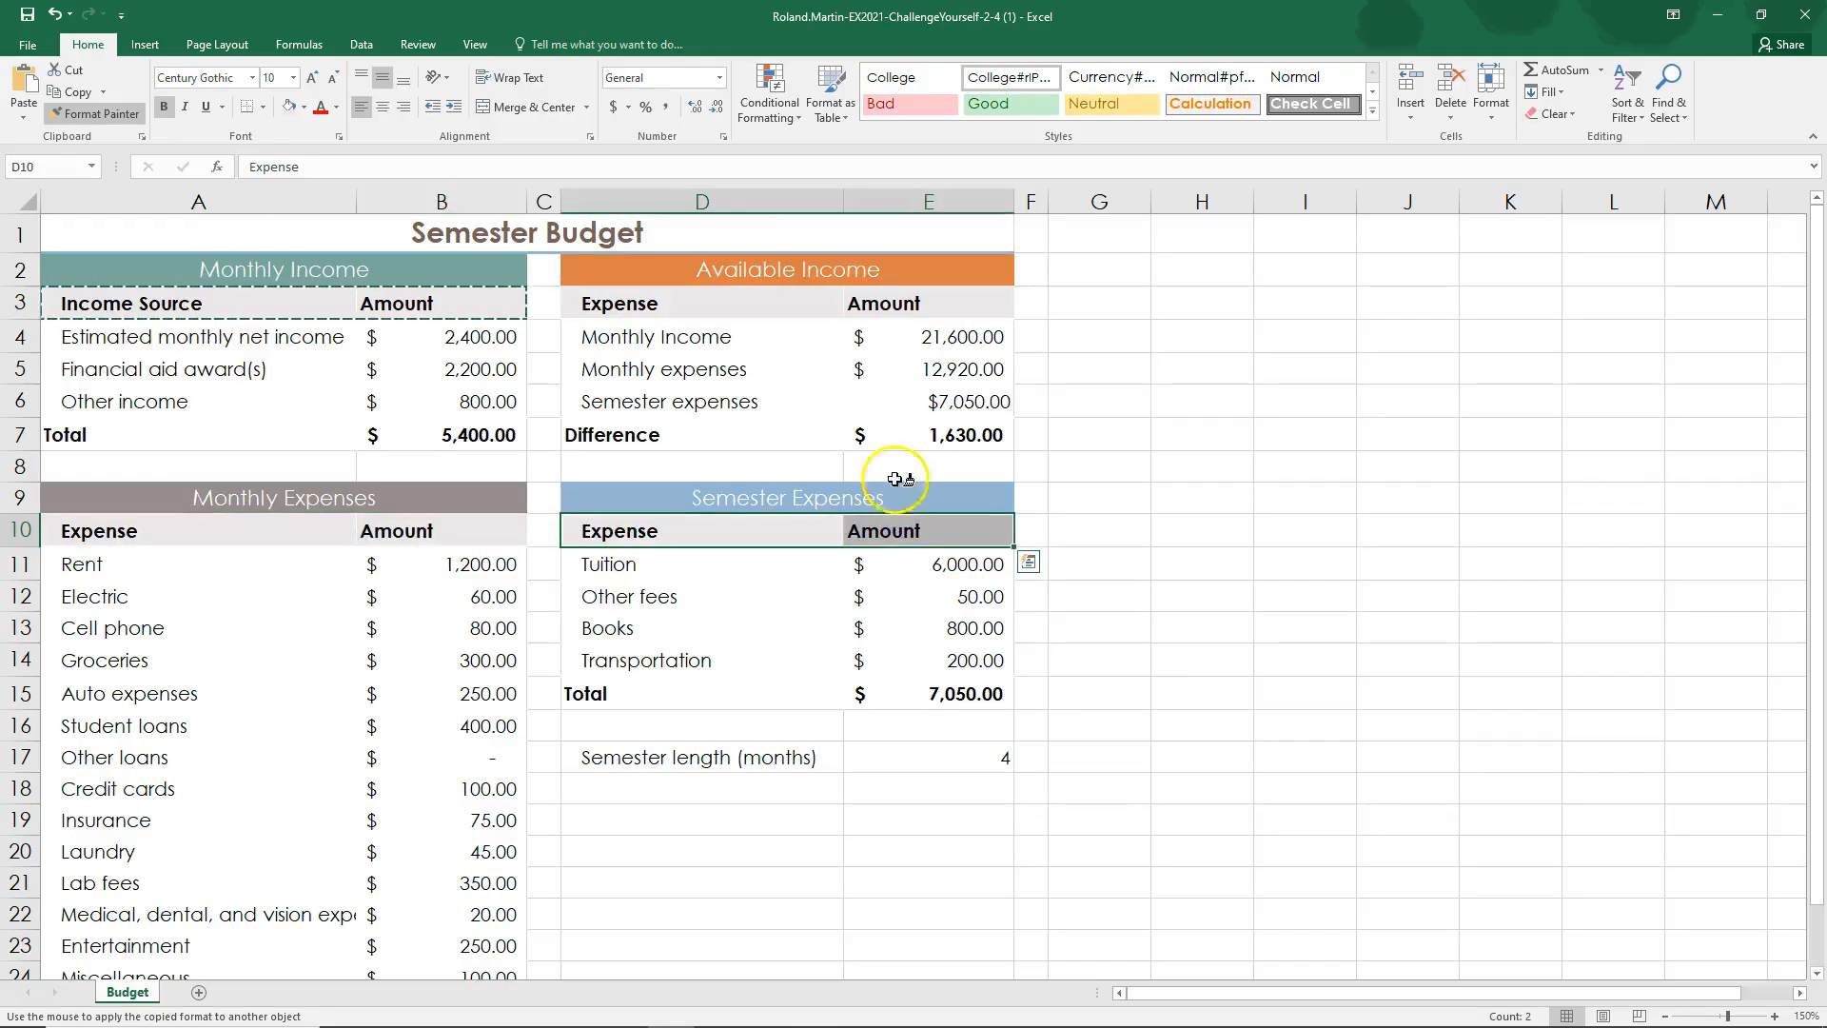
# Step: Try the copied header formatting on the Financial aid award(s) and Other income rows, and undo both changes
pyautogui.click(109, 362)
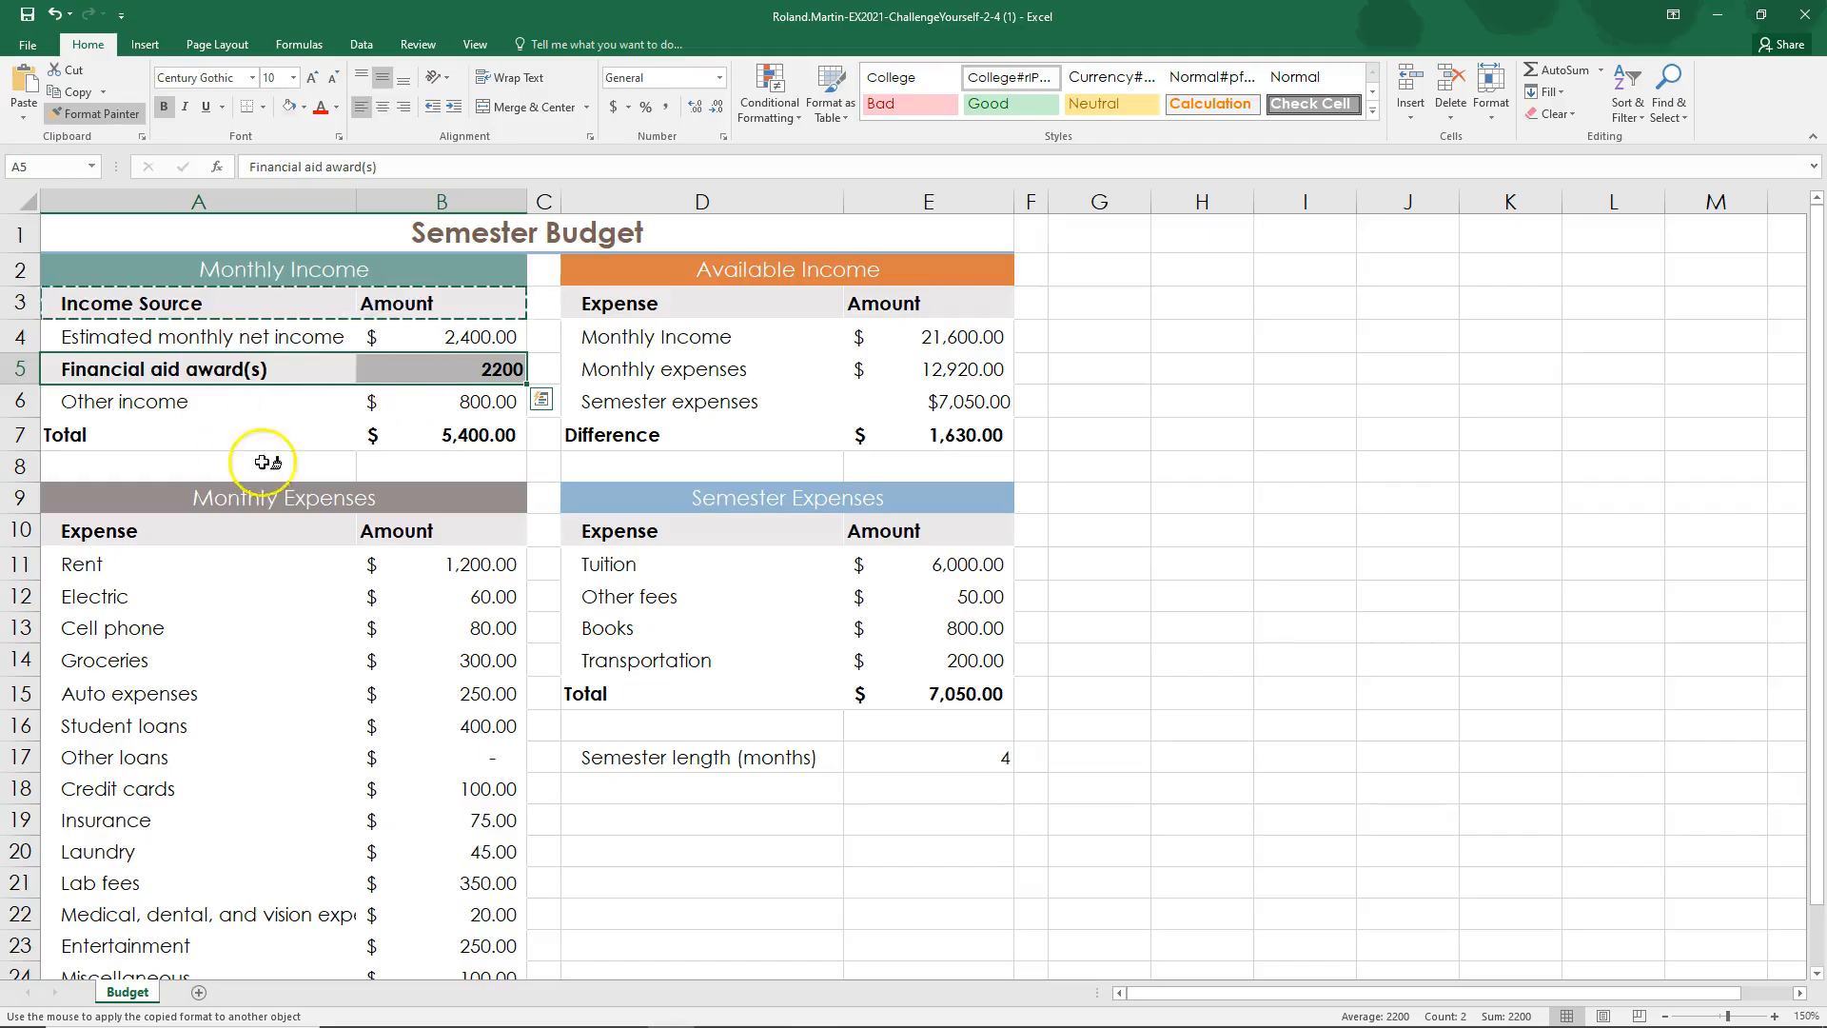
pyautogui.click(296, 416)
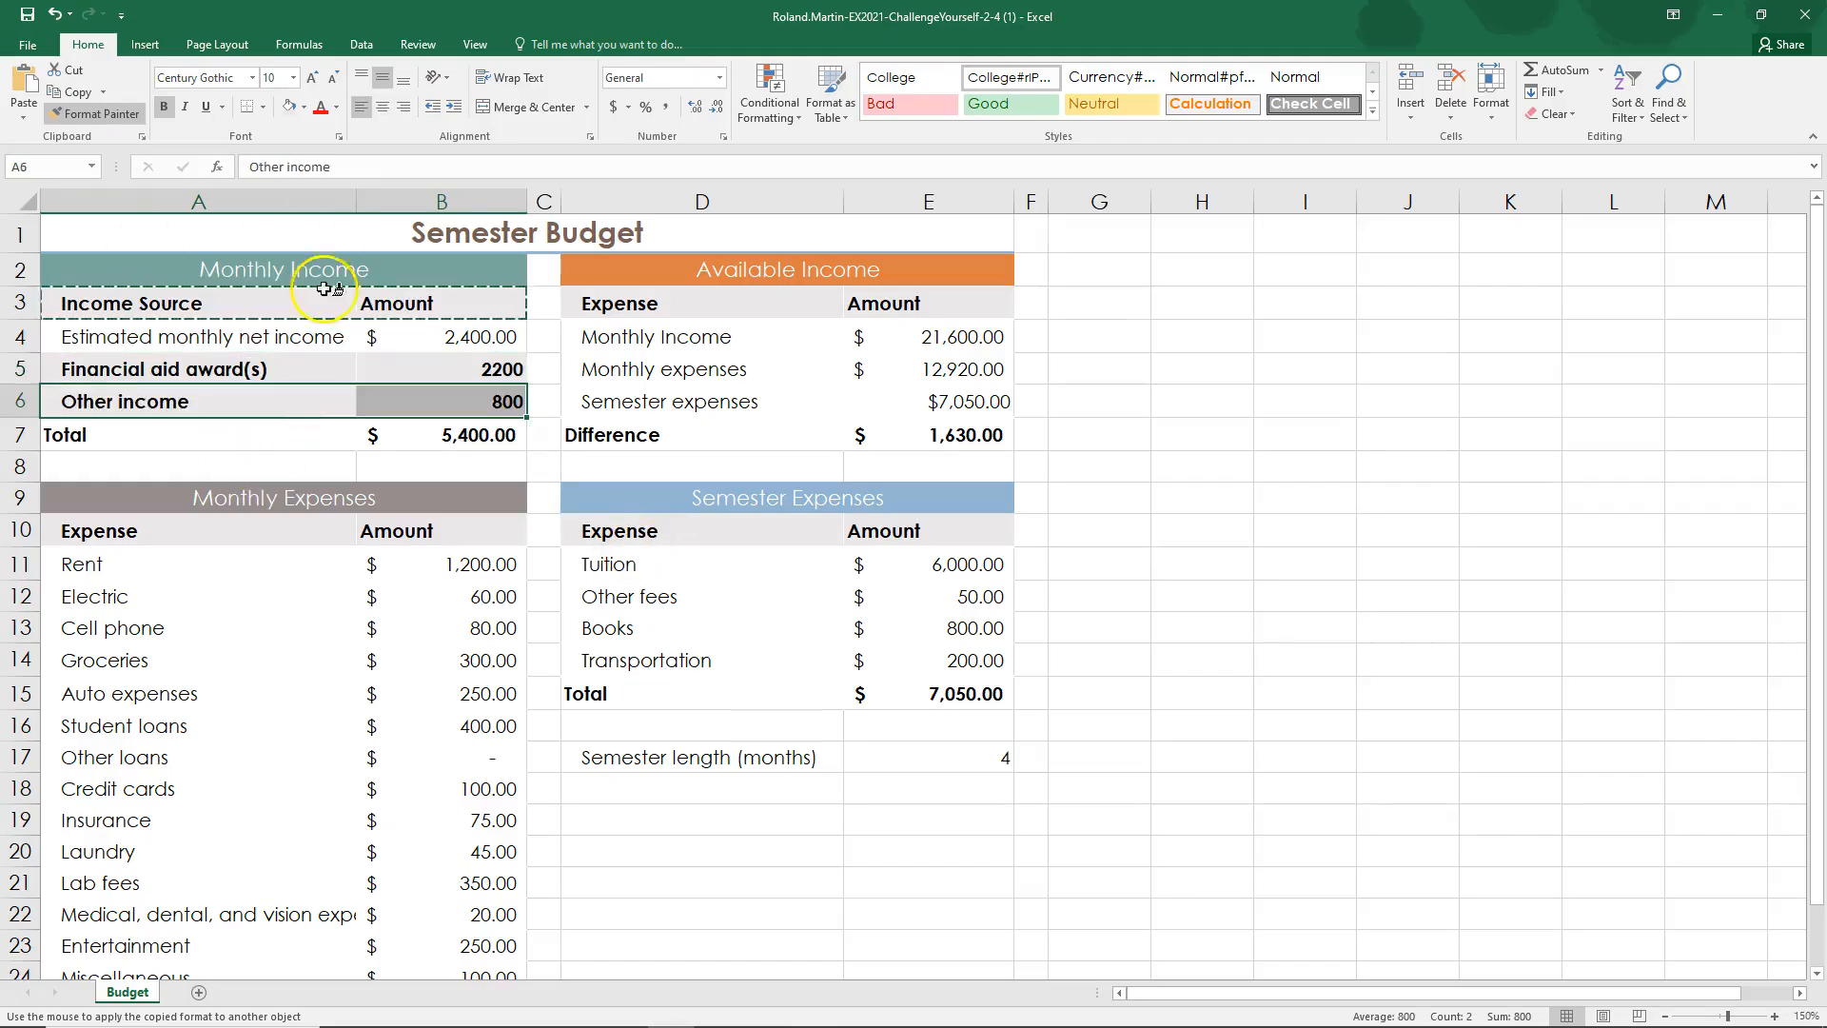
pyautogui.click(55, 23)
pyautogui.click(55, 23)
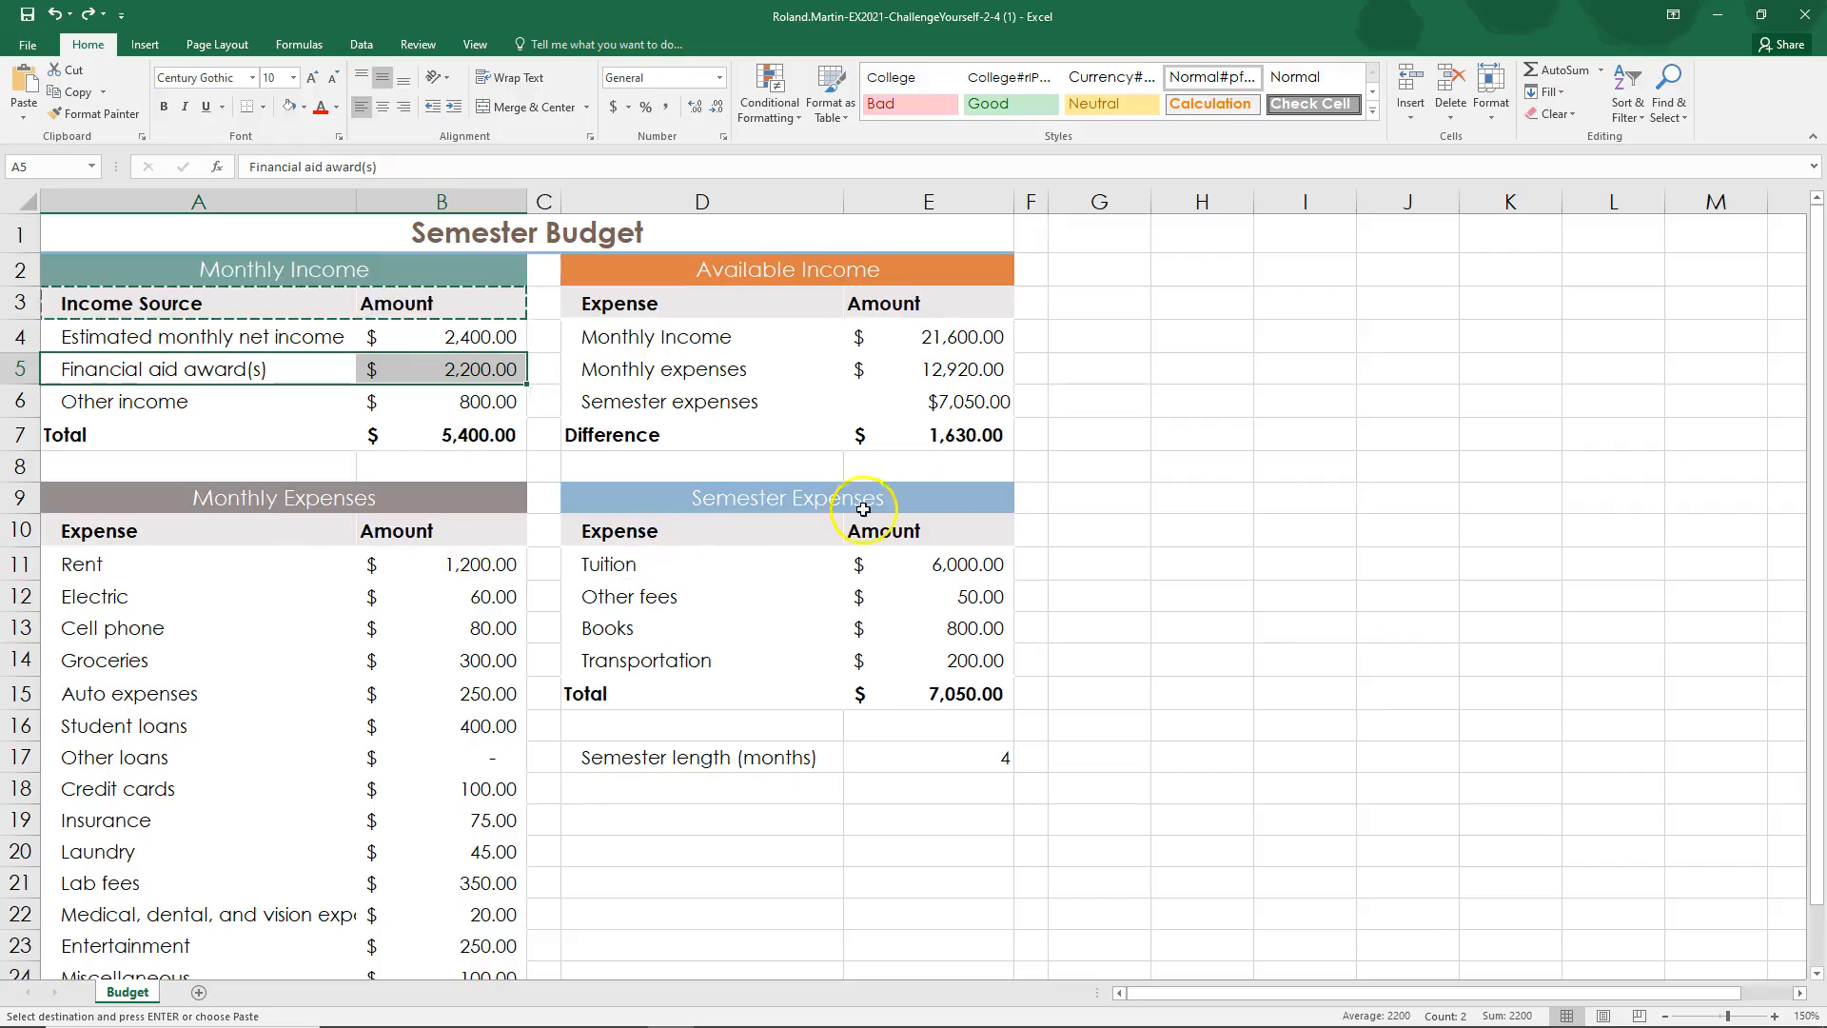
# Step: Turn off Format Painter and select the empty cell F5
pyautogui.click(112, 116)
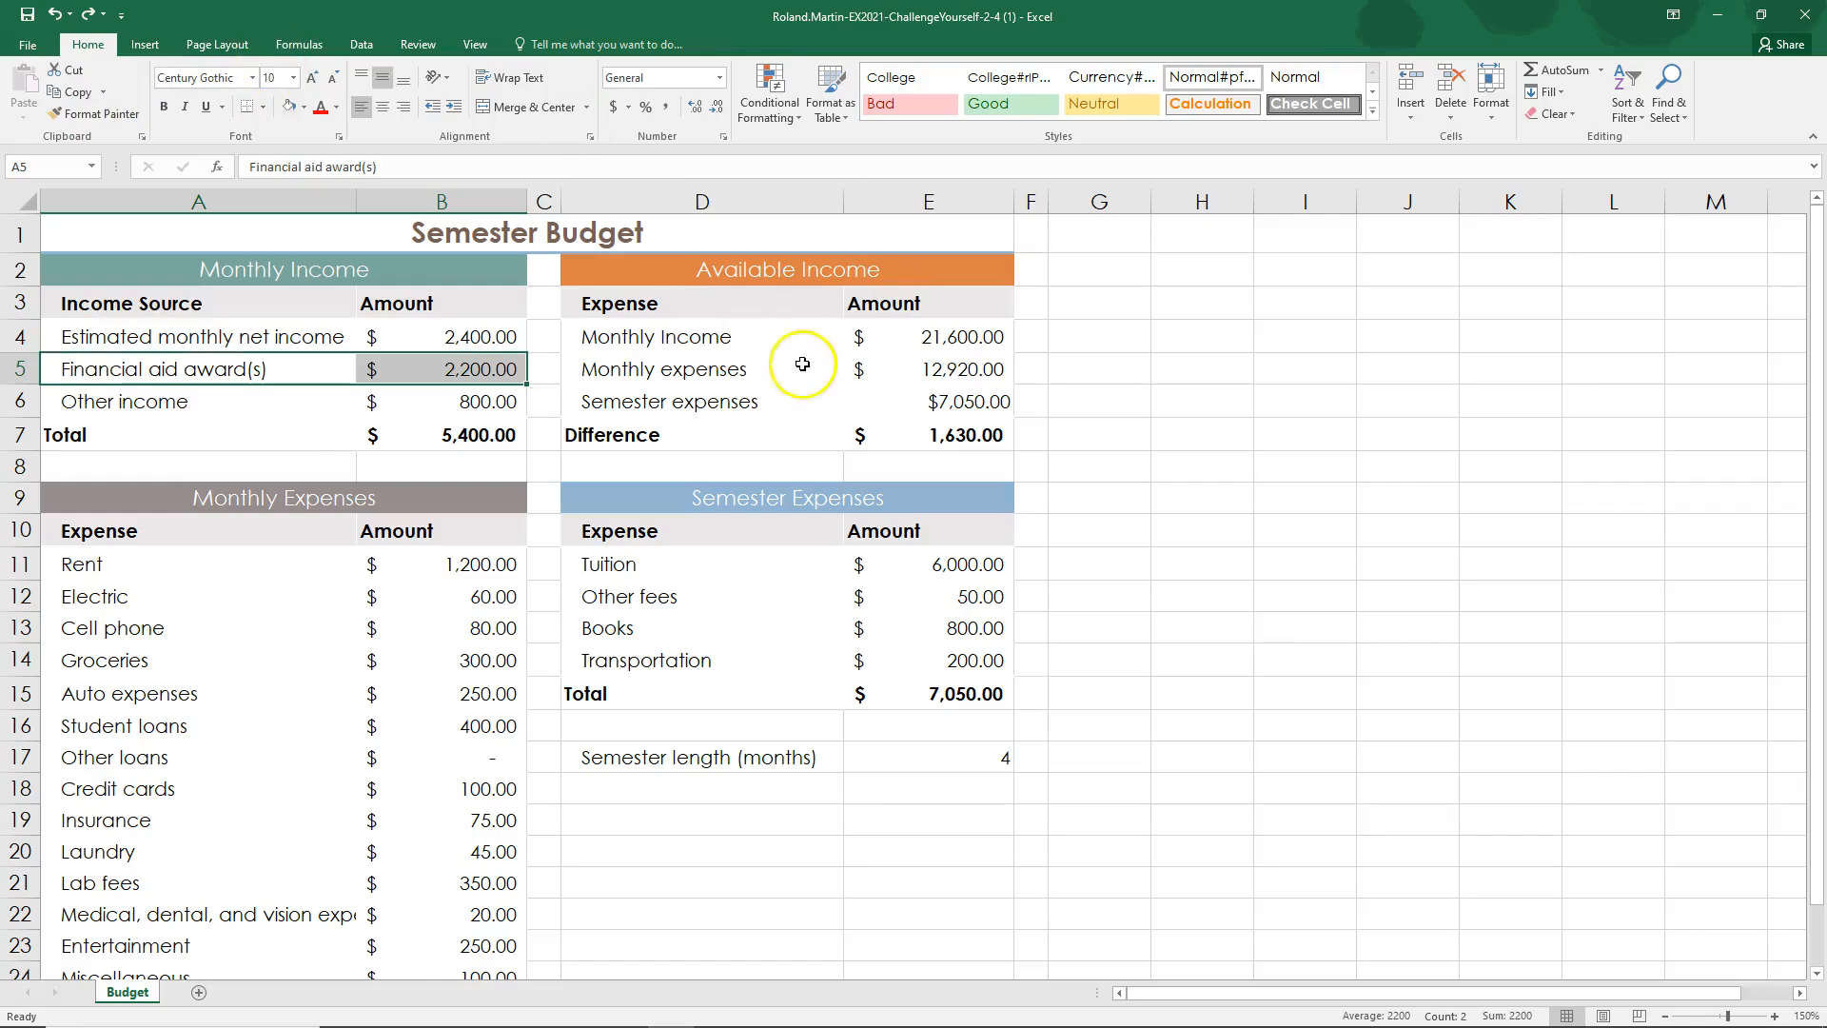
pyautogui.click(1034, 379)
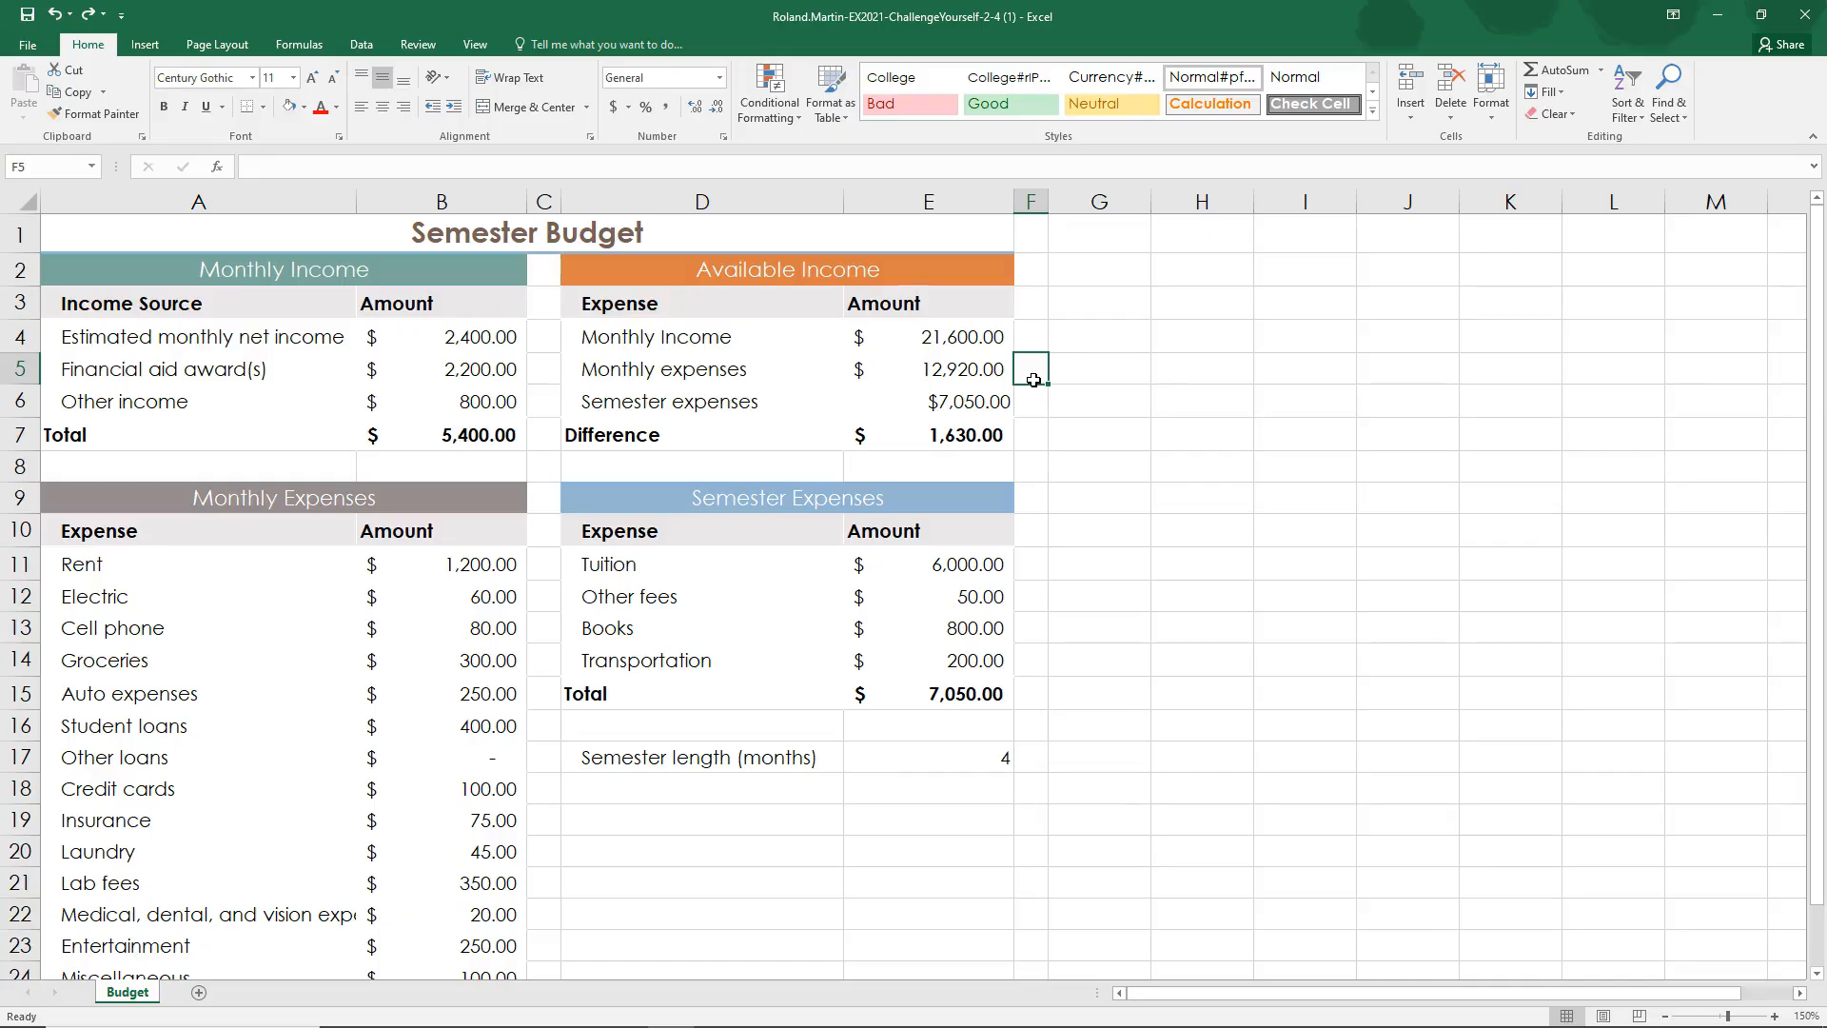
pyautogui.click(60, 14)
pyautogui.click(121, 15)
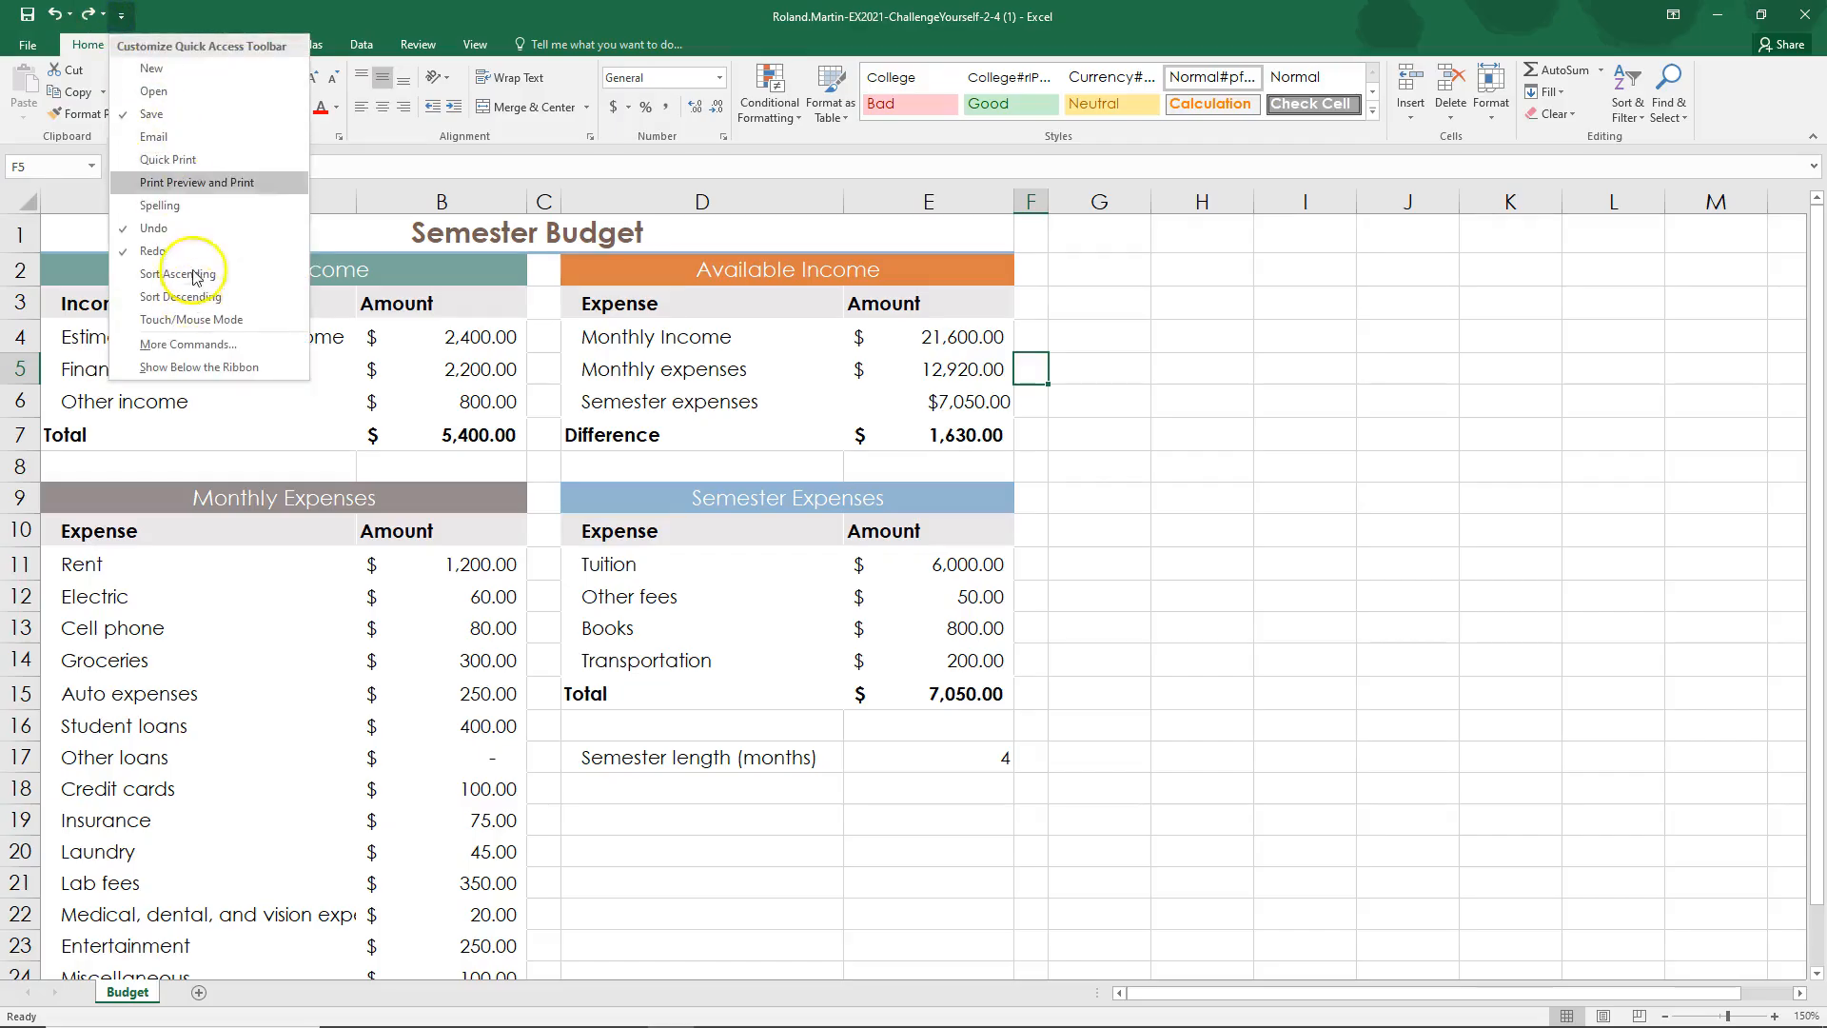
pyautogui.click(371, 29)
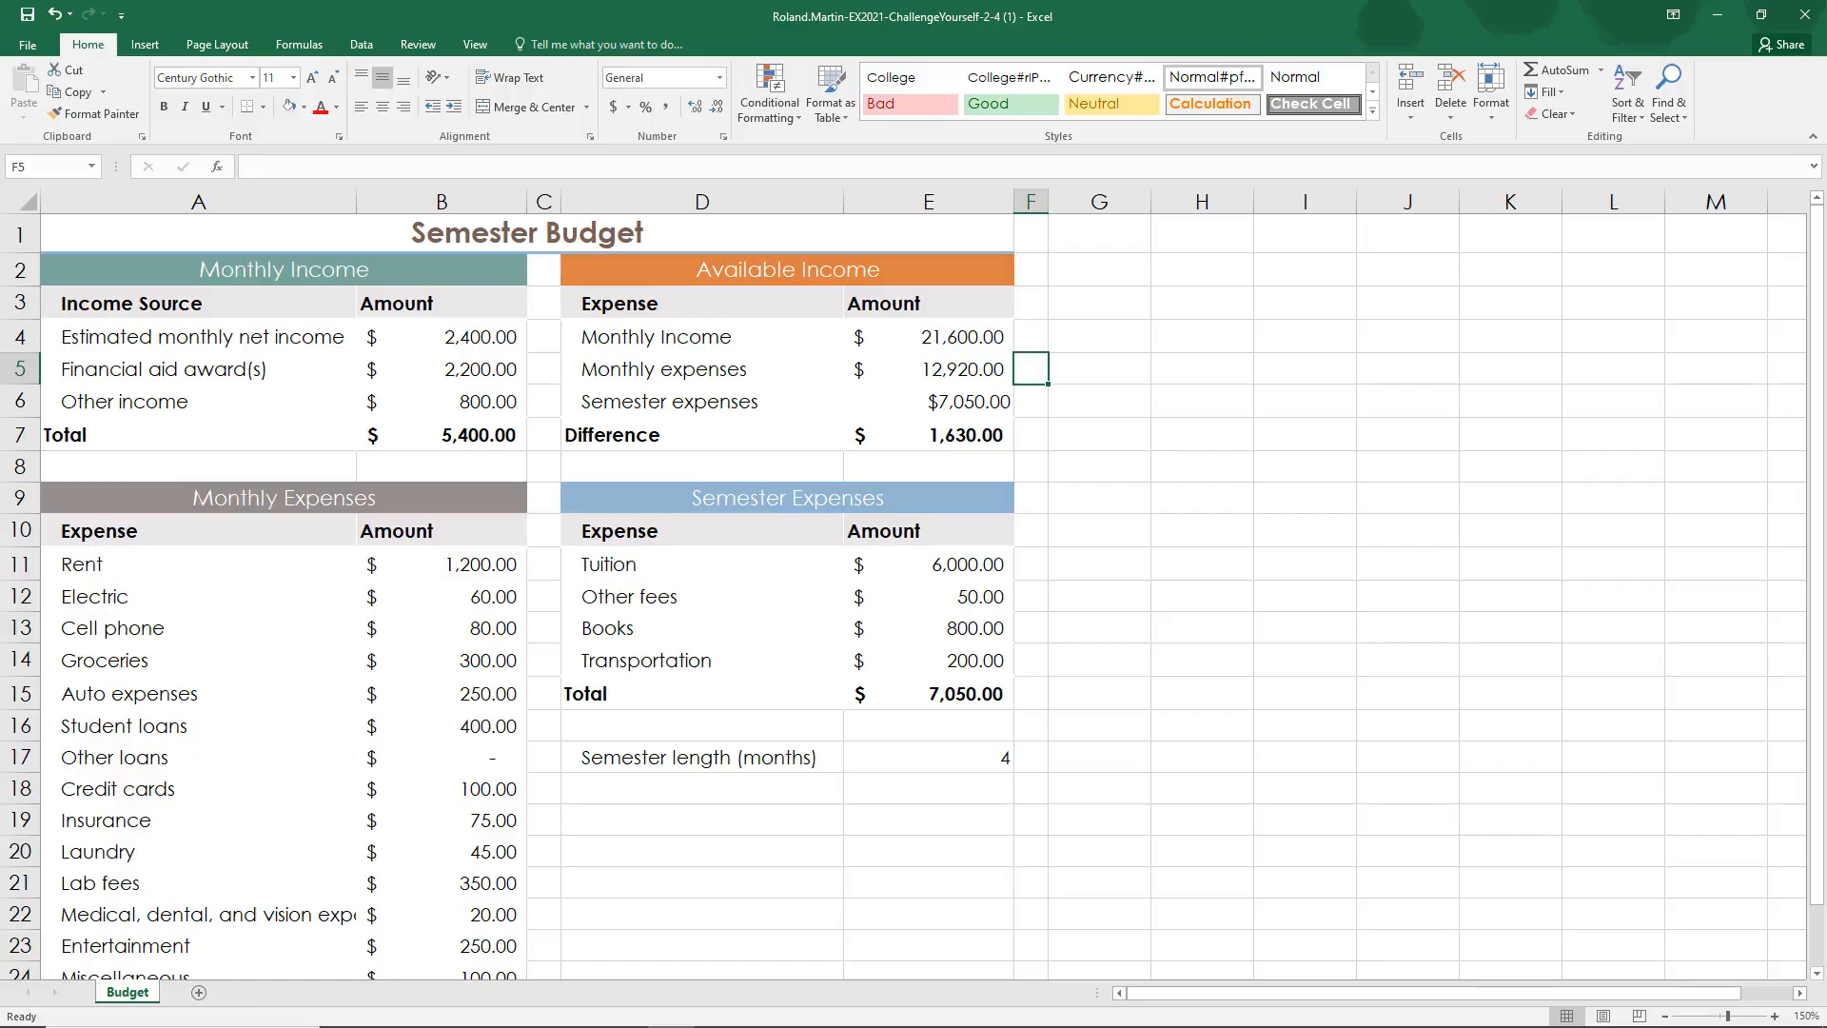
# Step: Switch to the SIMnet instructions and mark step 9 as complete
pyautogui.hotkey('alt', 'Tab')
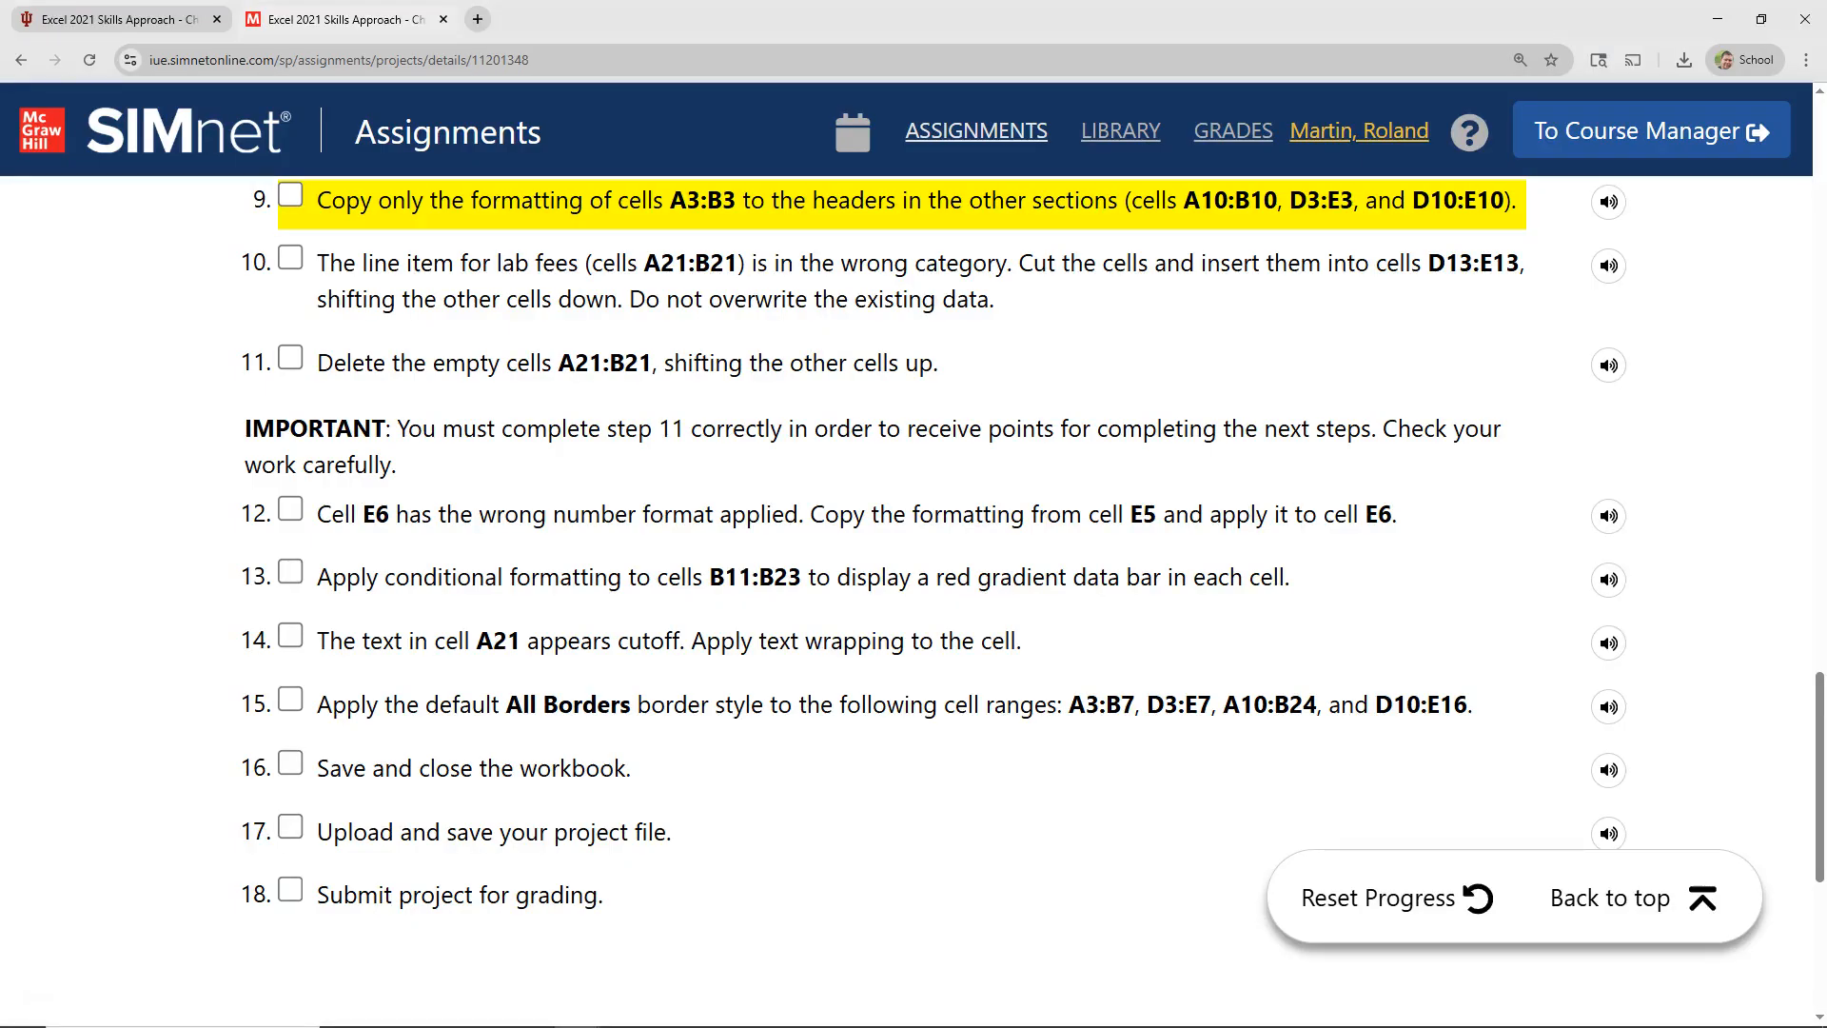
pyautogui.click(290, 196)
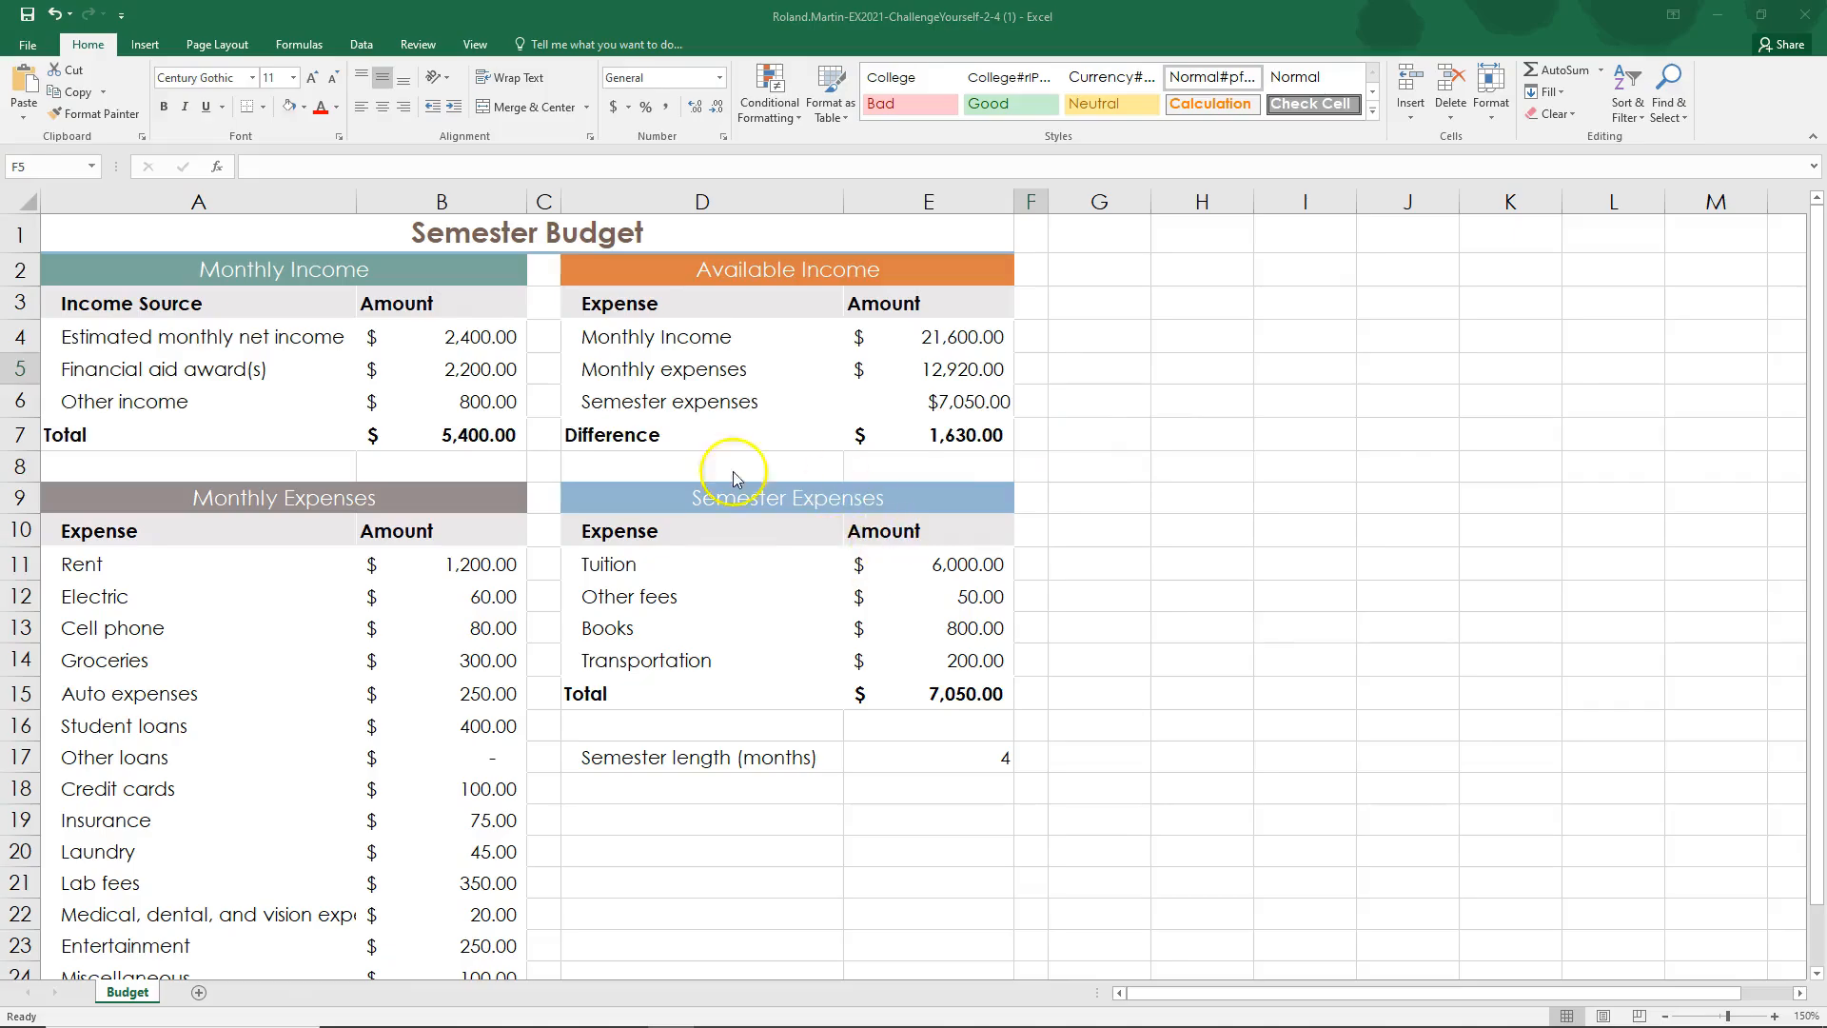
# Step: In Excel, cut the Lab fees cells A21:B21 and insert them at D13:E13, shifting the existing cells down
pyautogui.click(85, 882)
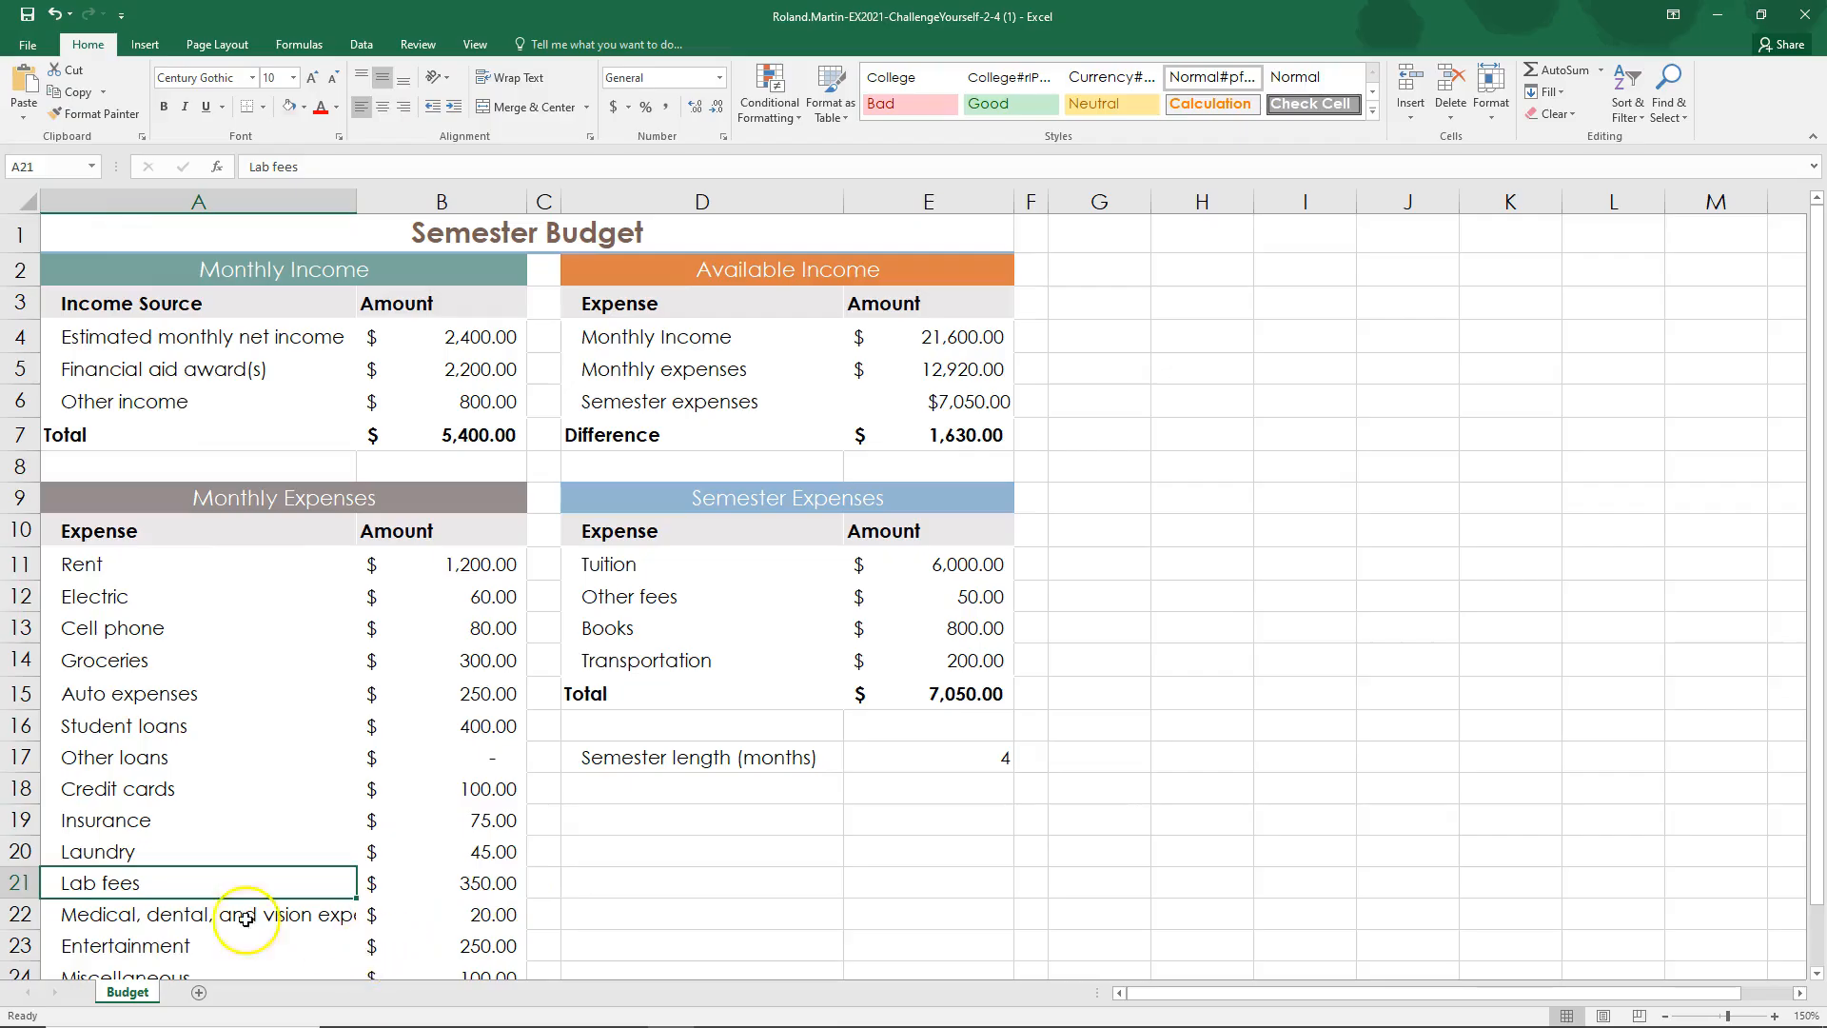
pyautogui.click(712, 844)
pyautogui.moveTo(172, 883); pyautogui.dragTo(407, 881)
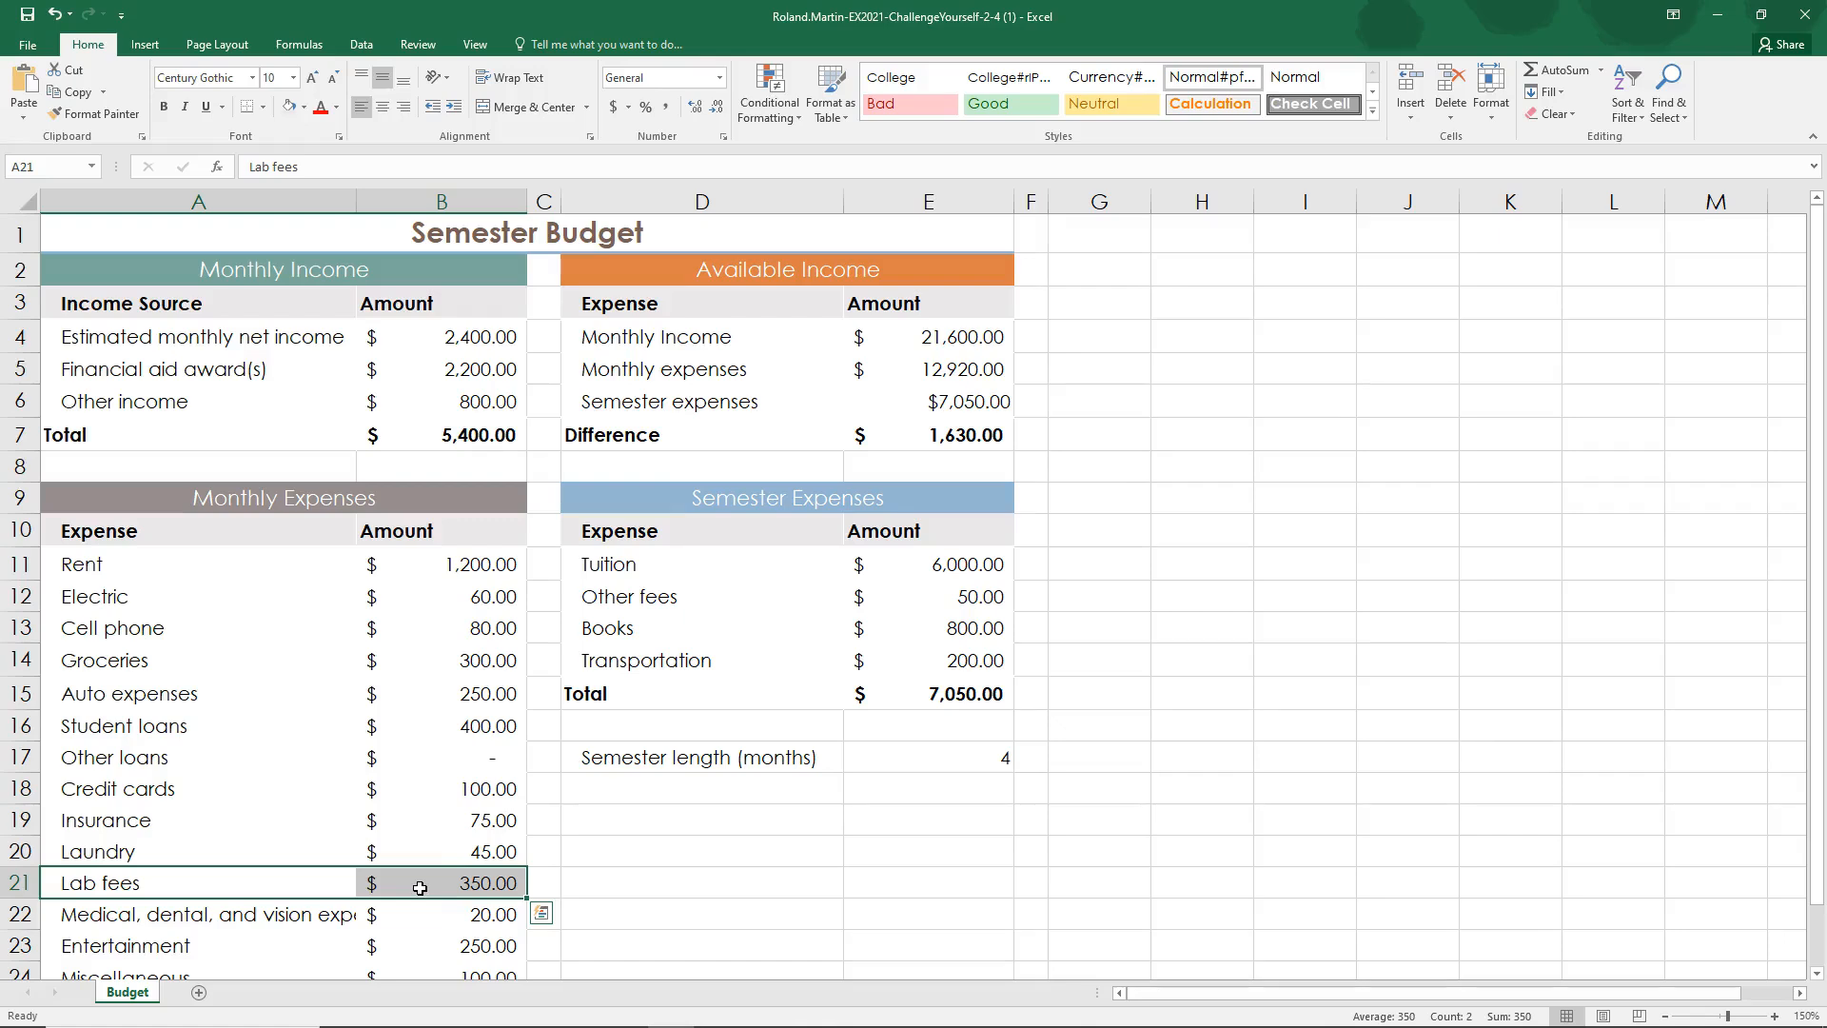
pyautogui.click(98, 45)
pyautogui.click(72, 77)
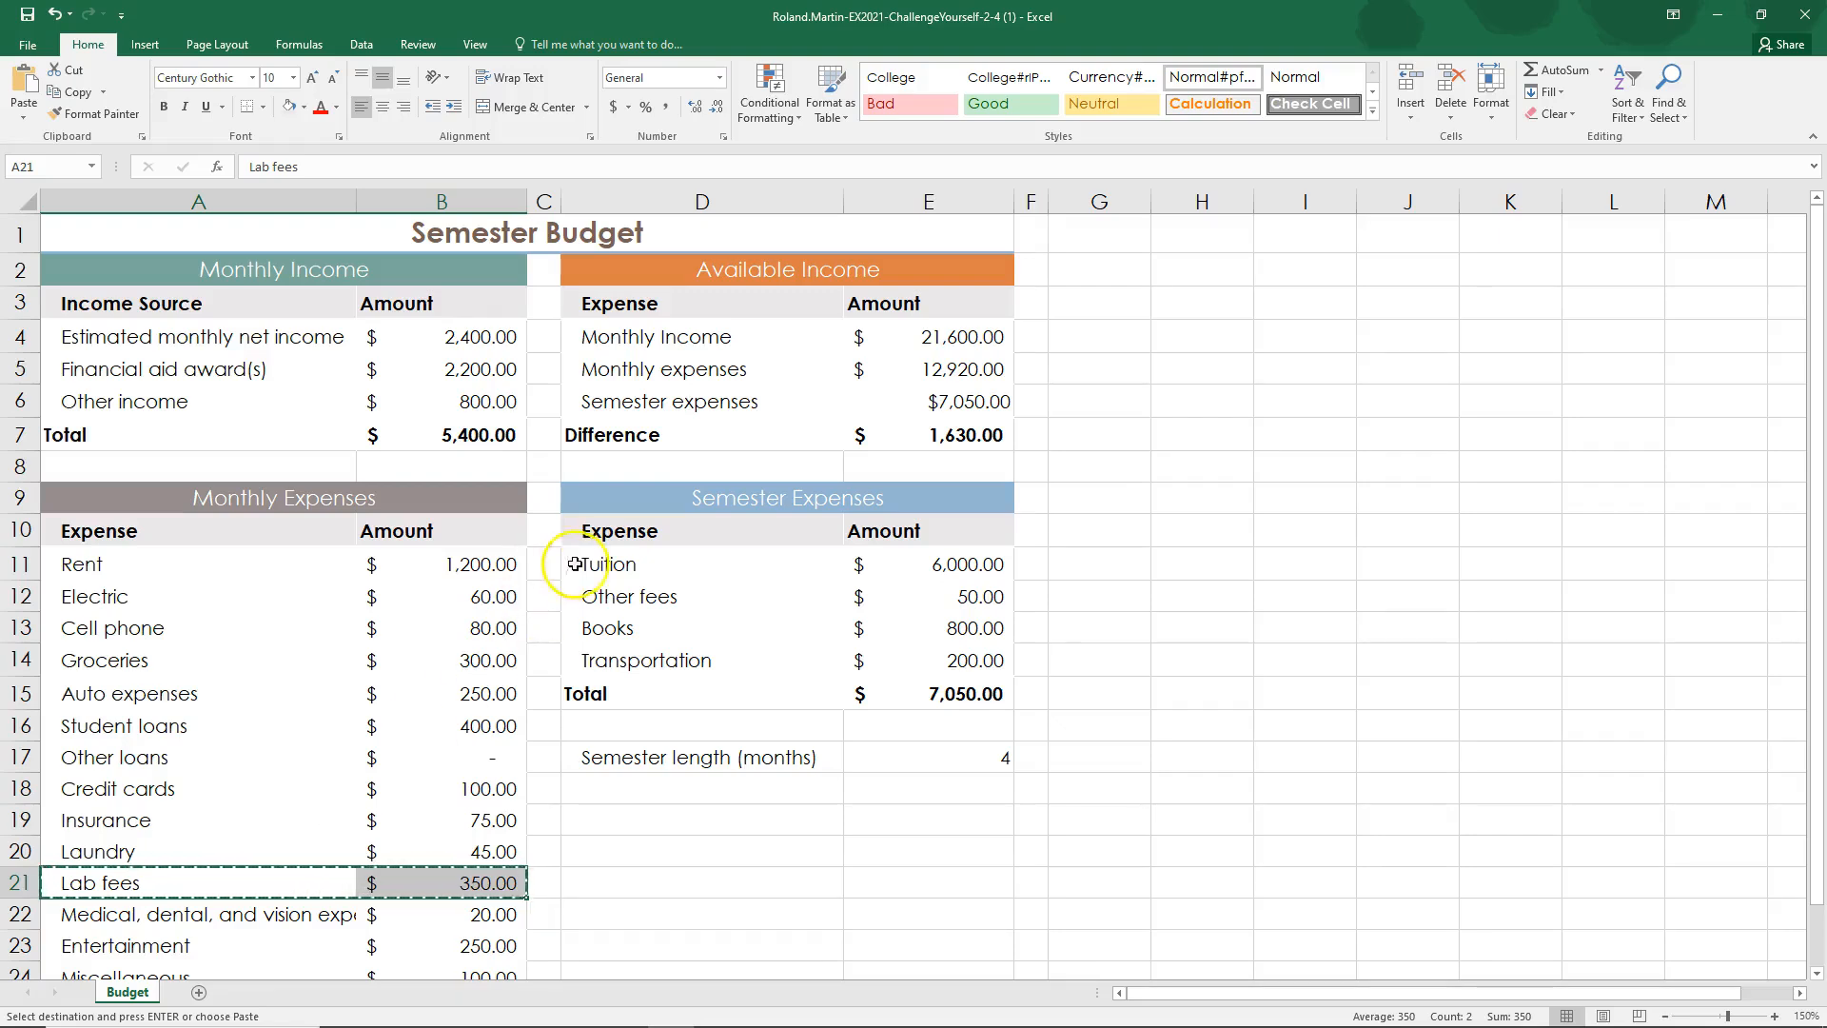
pyautogui.moveTo(603, 623); pyautogui.dragTo(920, 628)
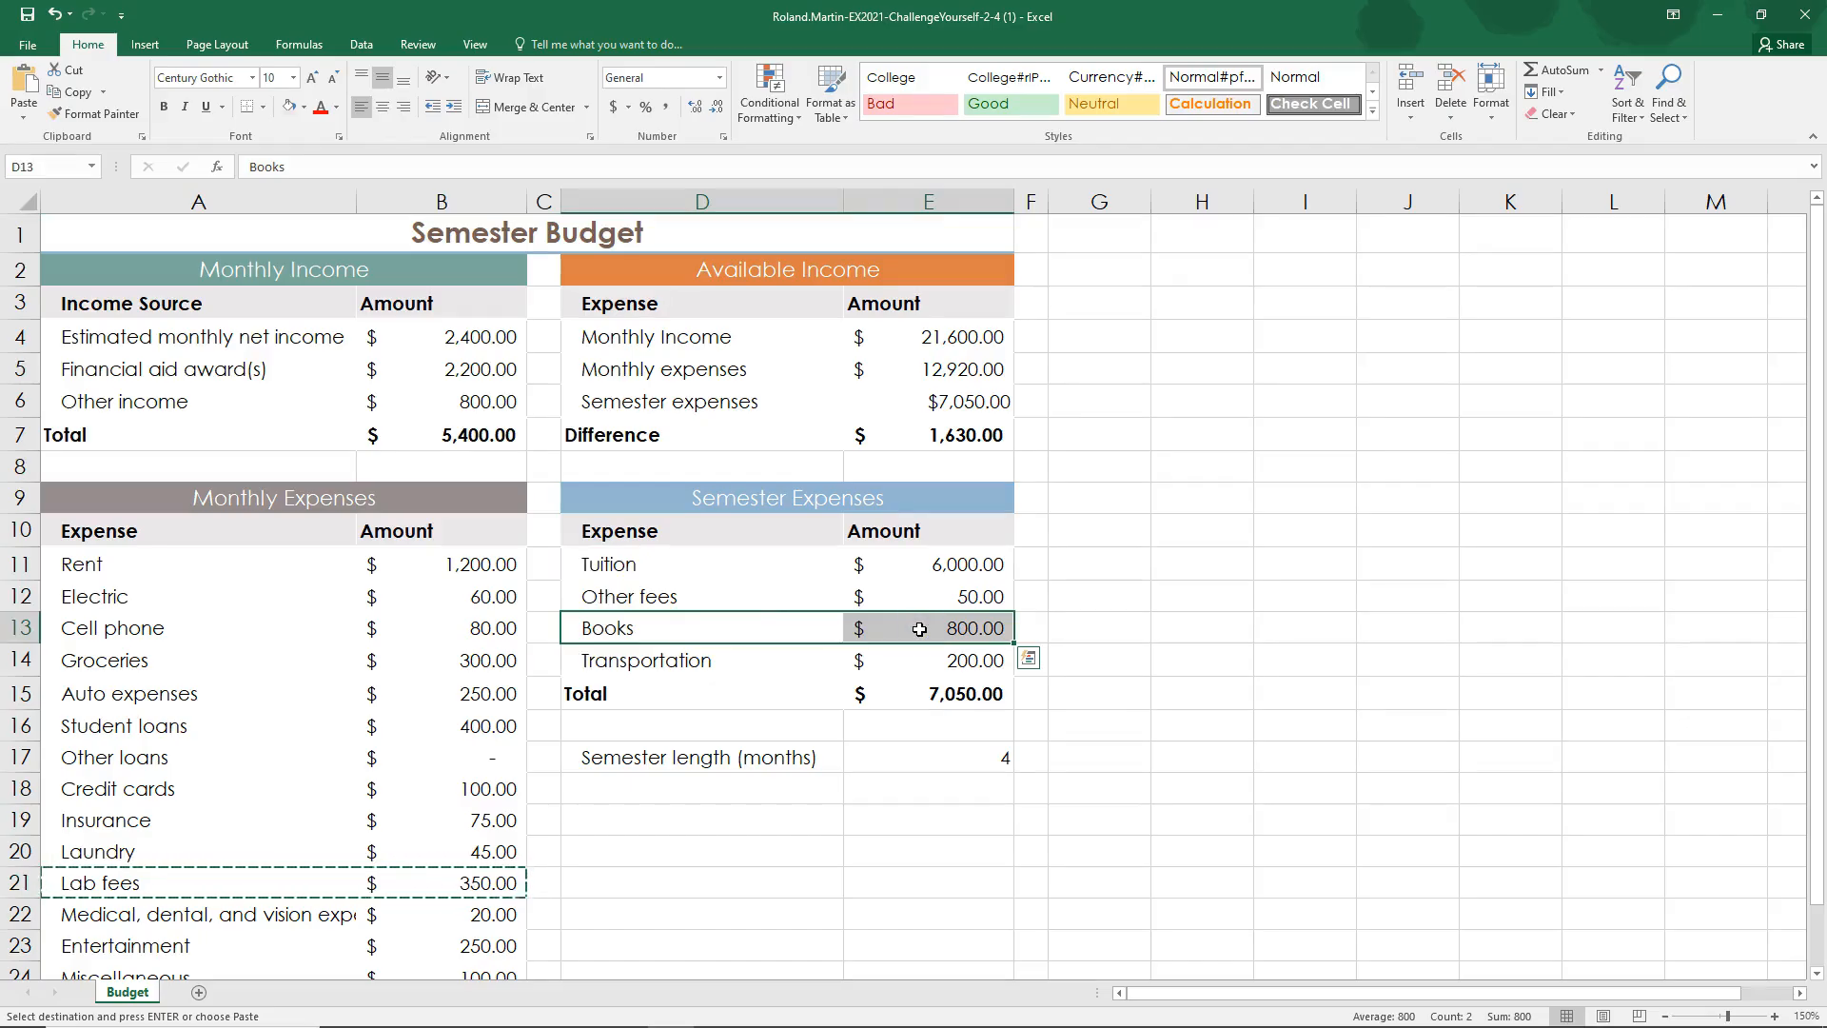
pyautogui.rightClick(919, 629)
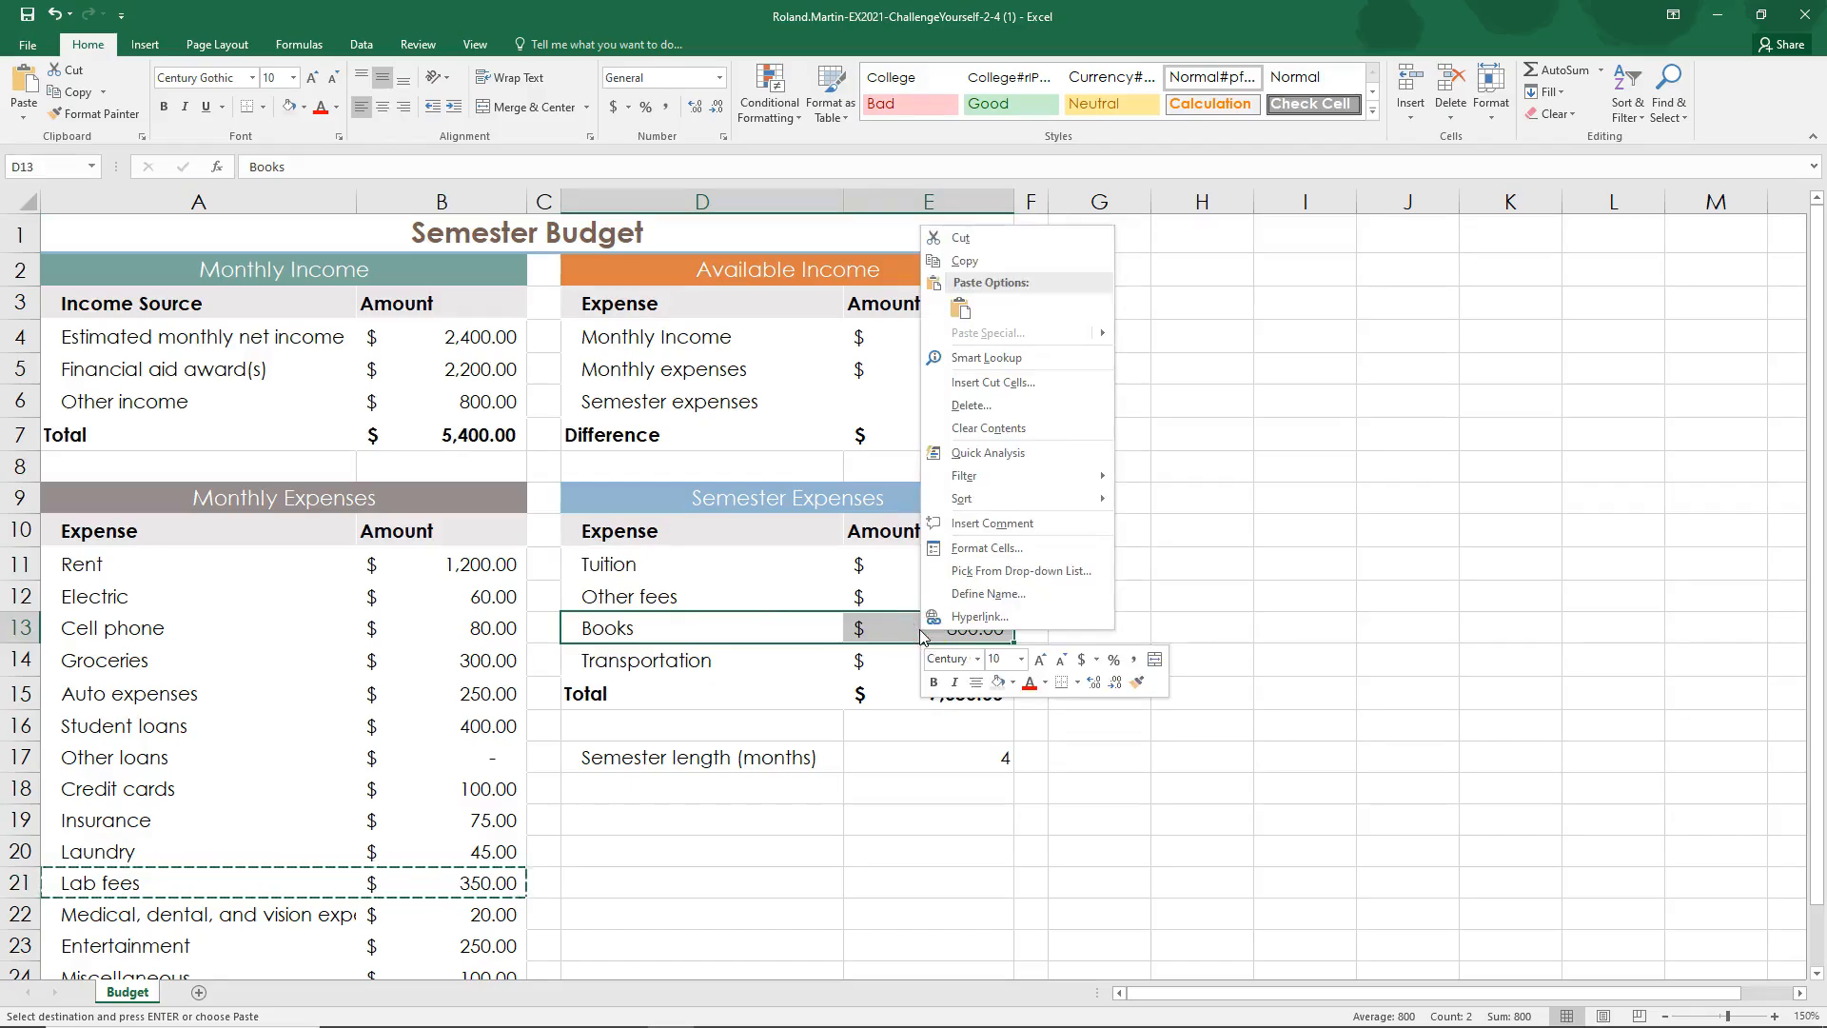
pyautogui.click(970, 383)
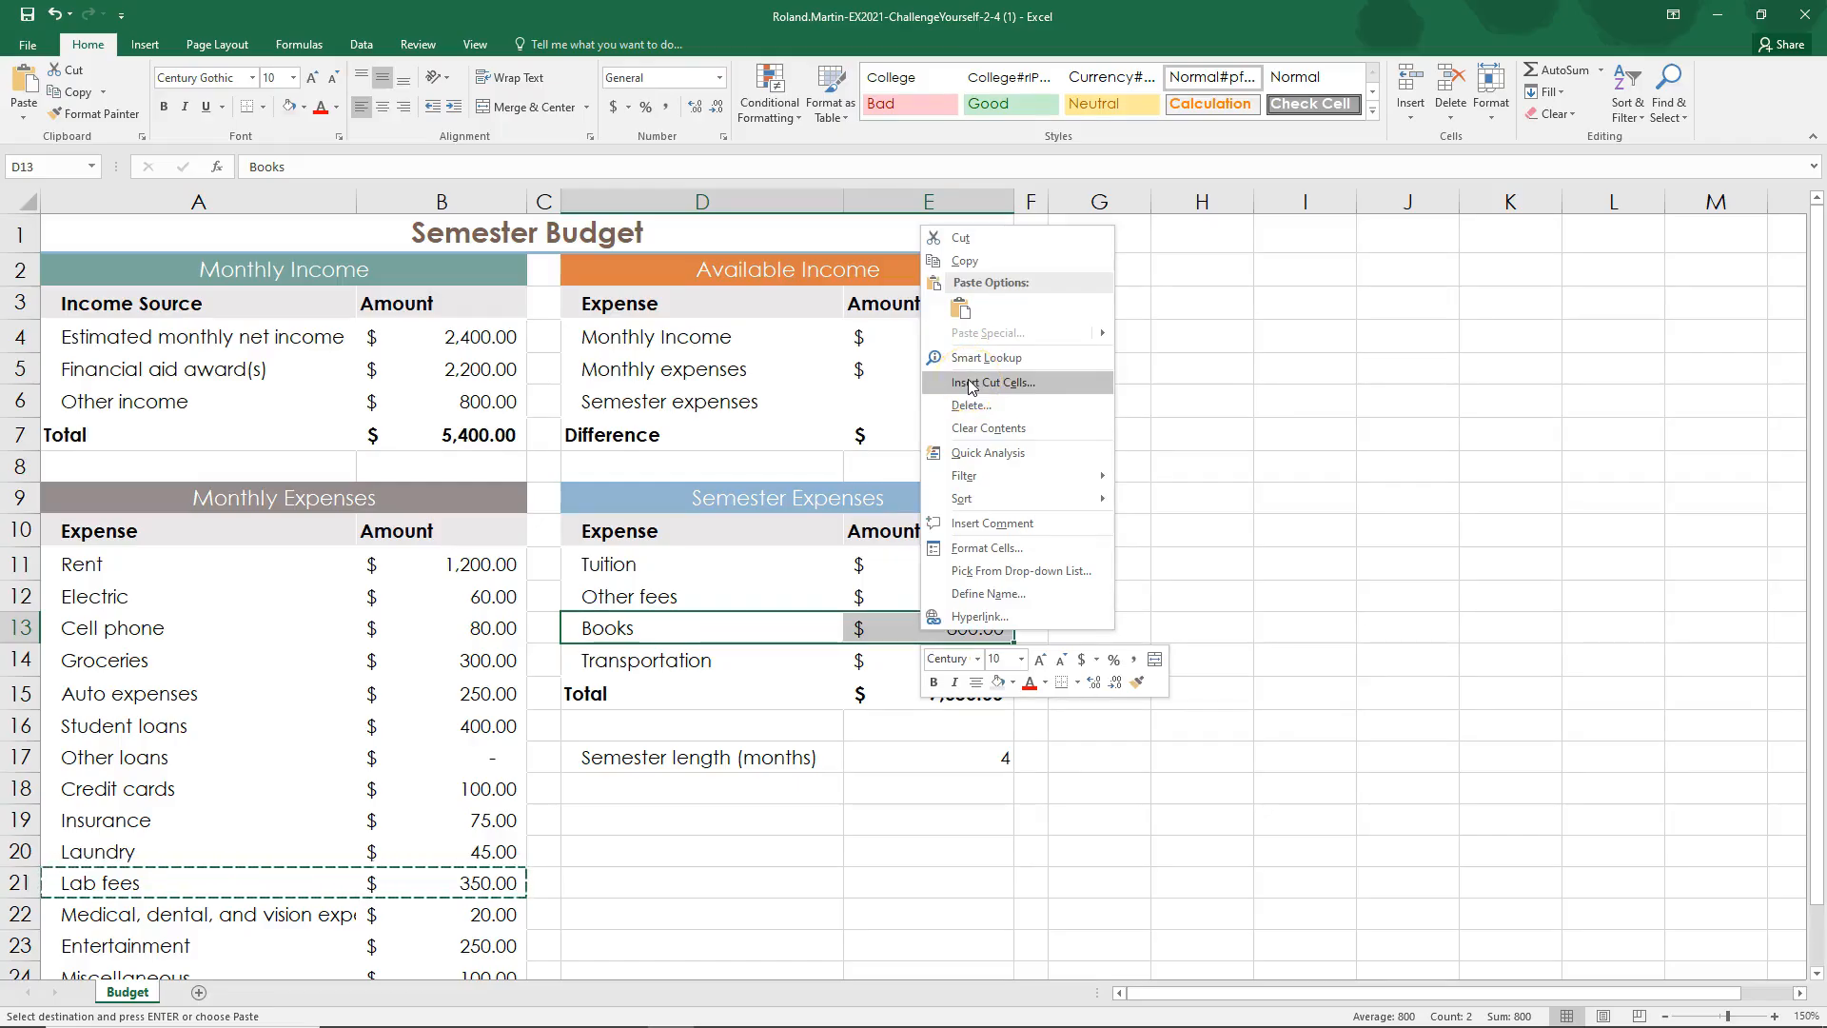
pyautogui.click(970, 383)
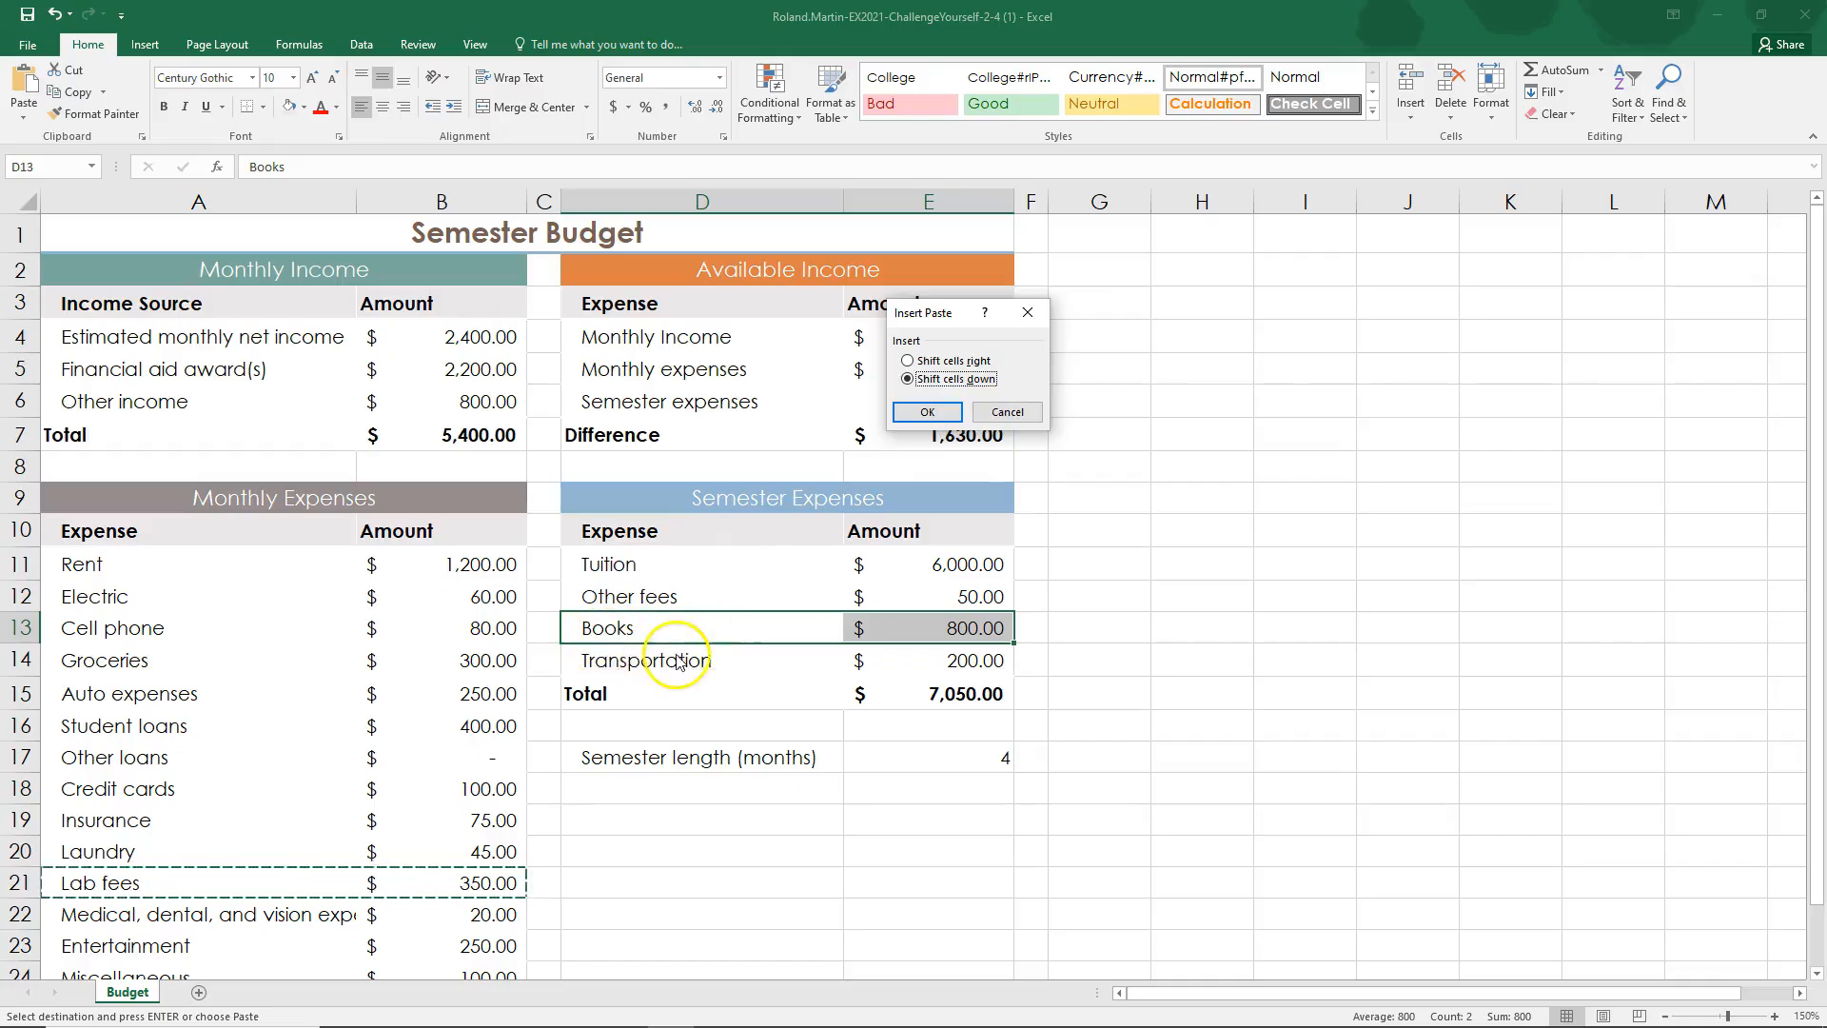
pyautogui.click(931, 411)
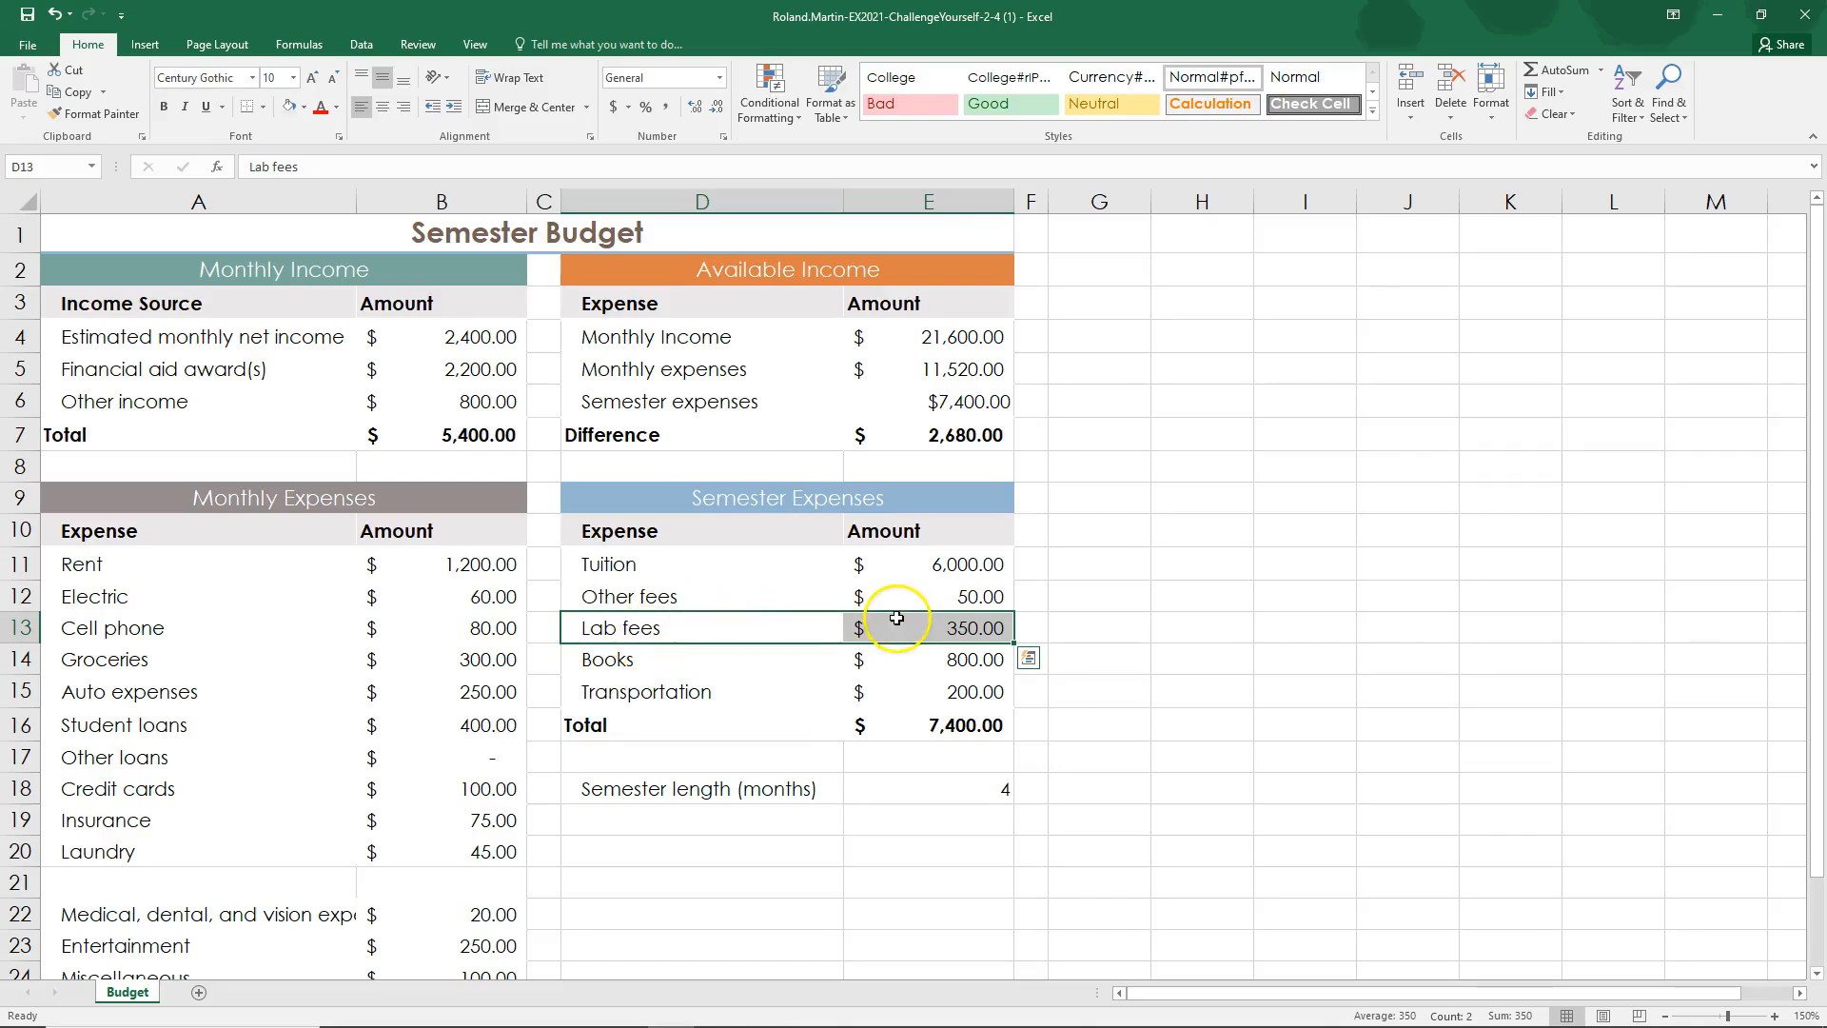
pyautogui.click(57, 16)
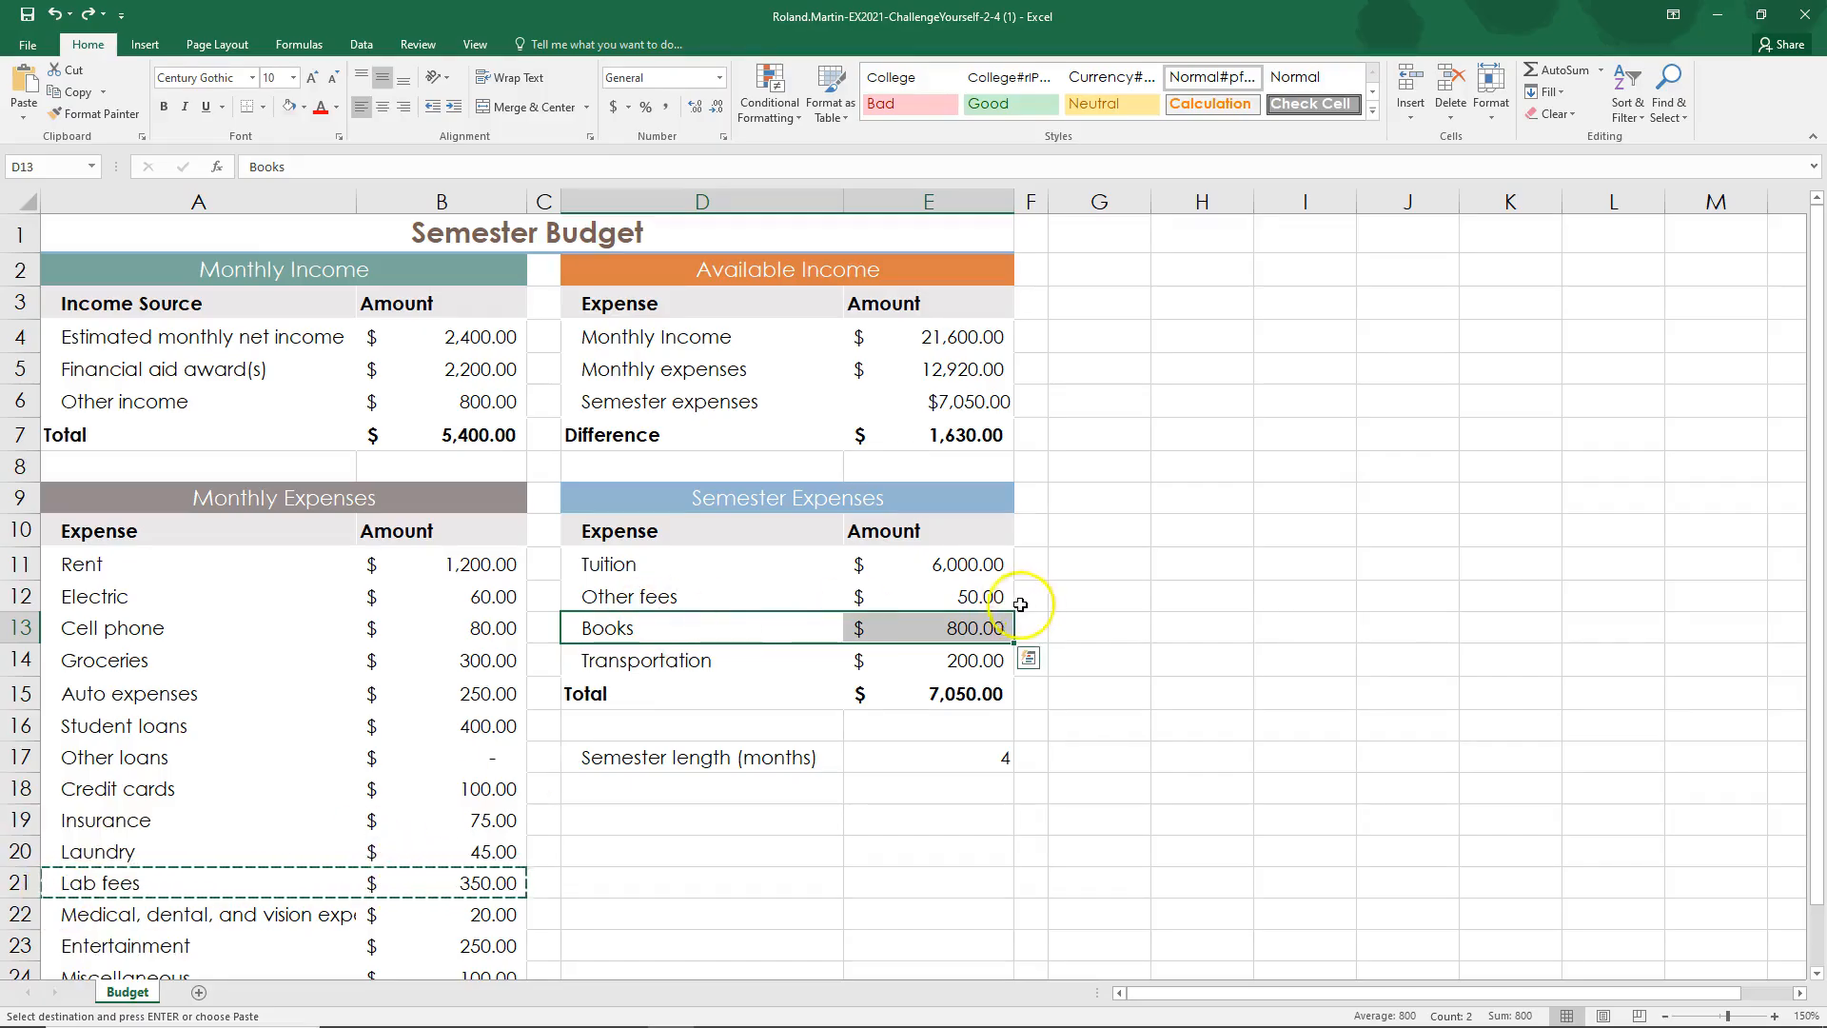
pyautogui.click(91, 15)
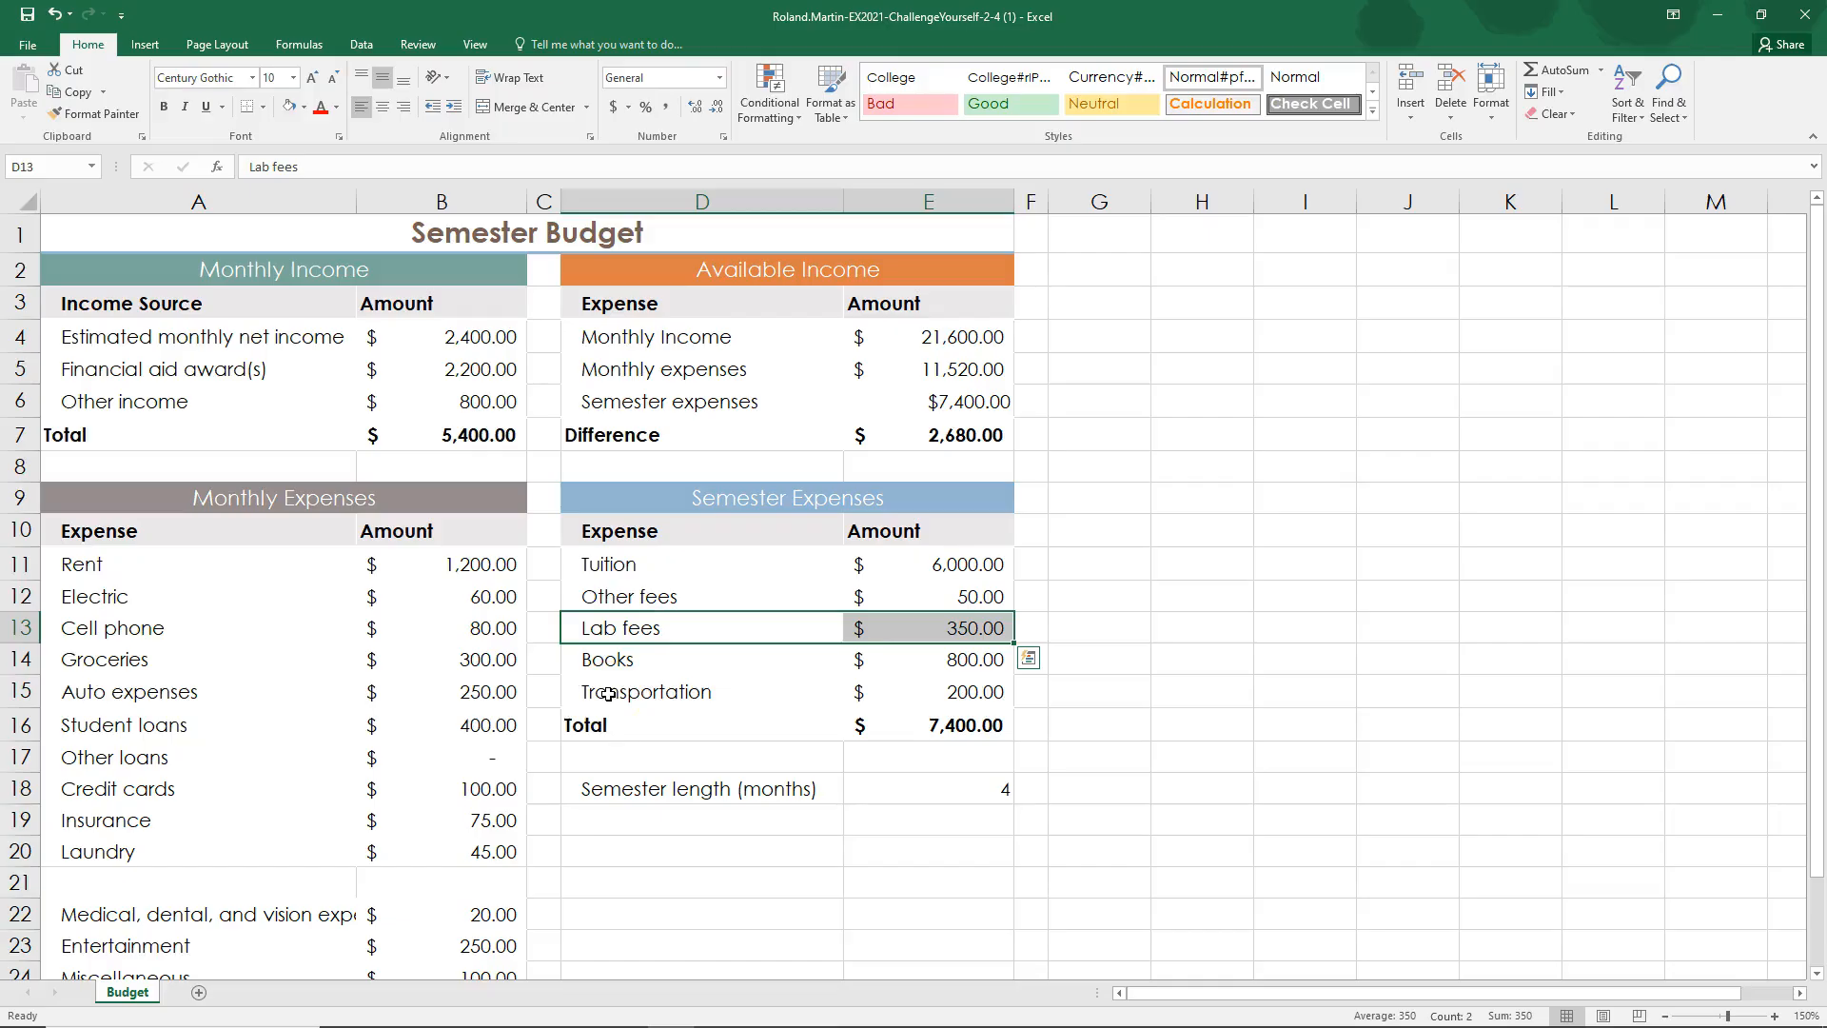
# Step: Delete the empty cells A21:B21 in the Monthly Expenses section, shifting the remaining cells up
pyautogui.moveTo(143, 882); pyautogui.dragTo(398, 891)
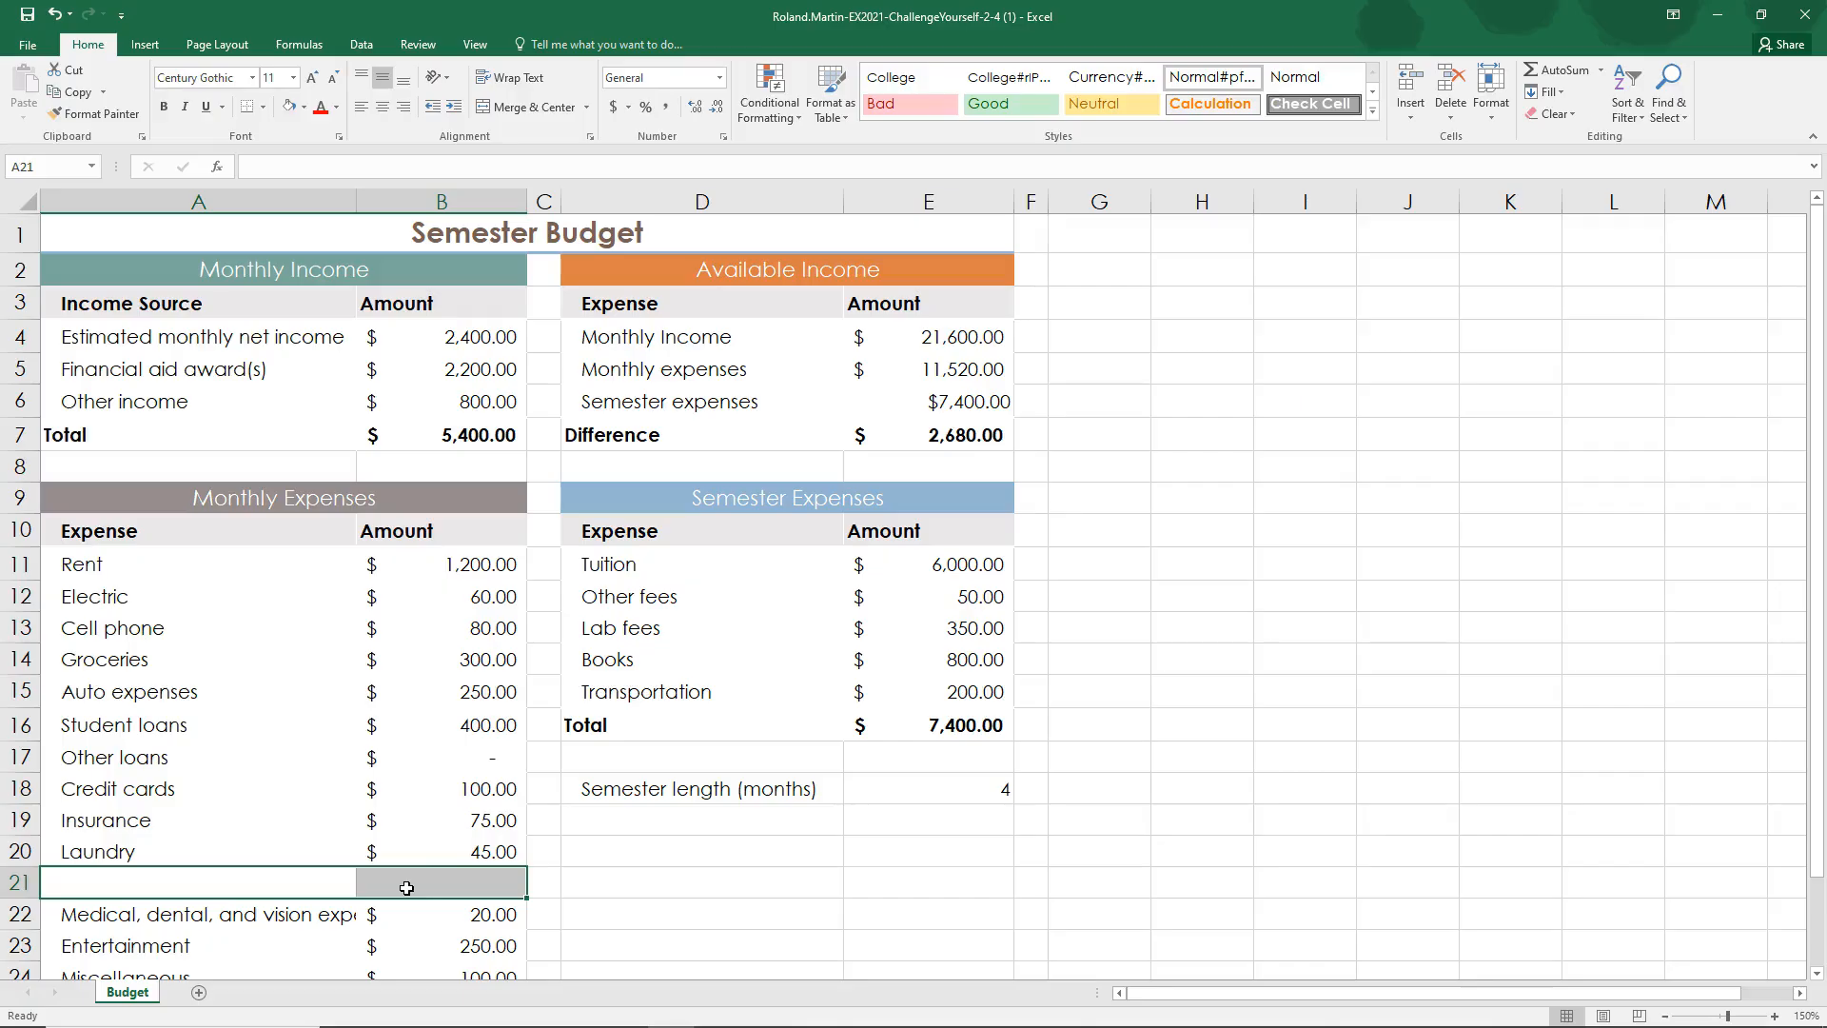
pyautogui.rightClick(407, 888)
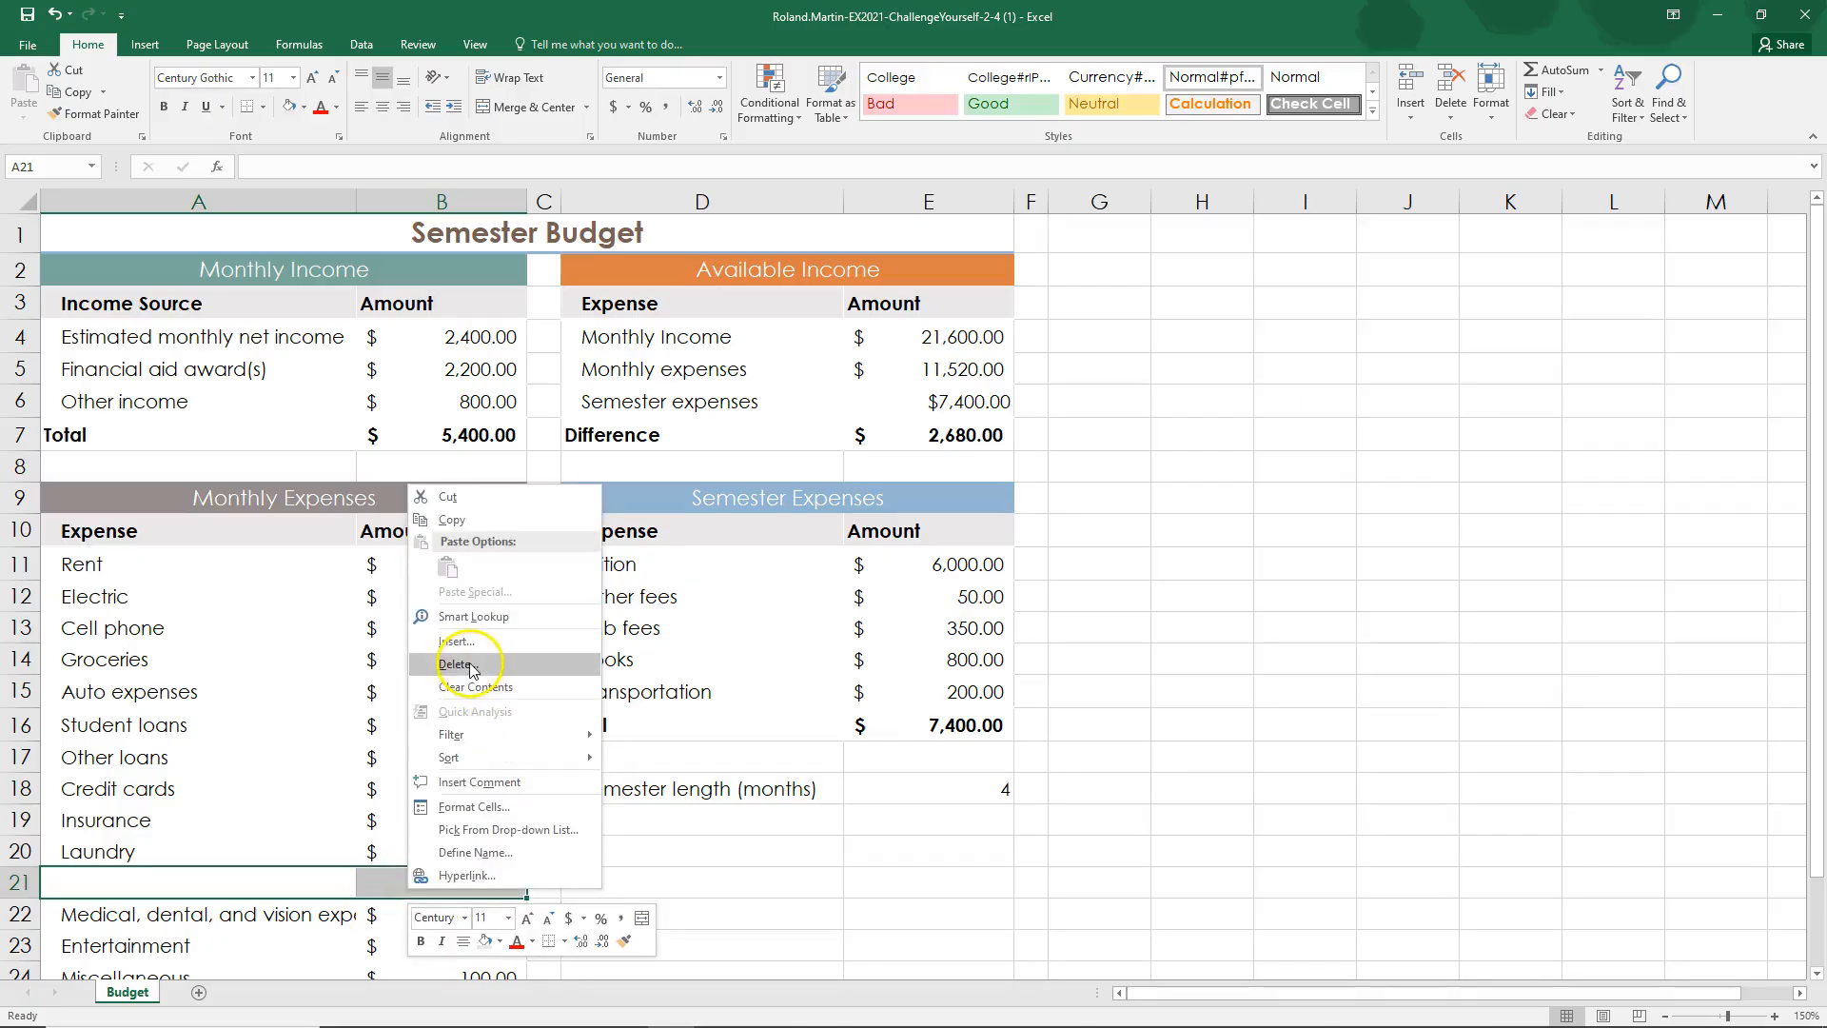
pyautogui.click(472, 670)
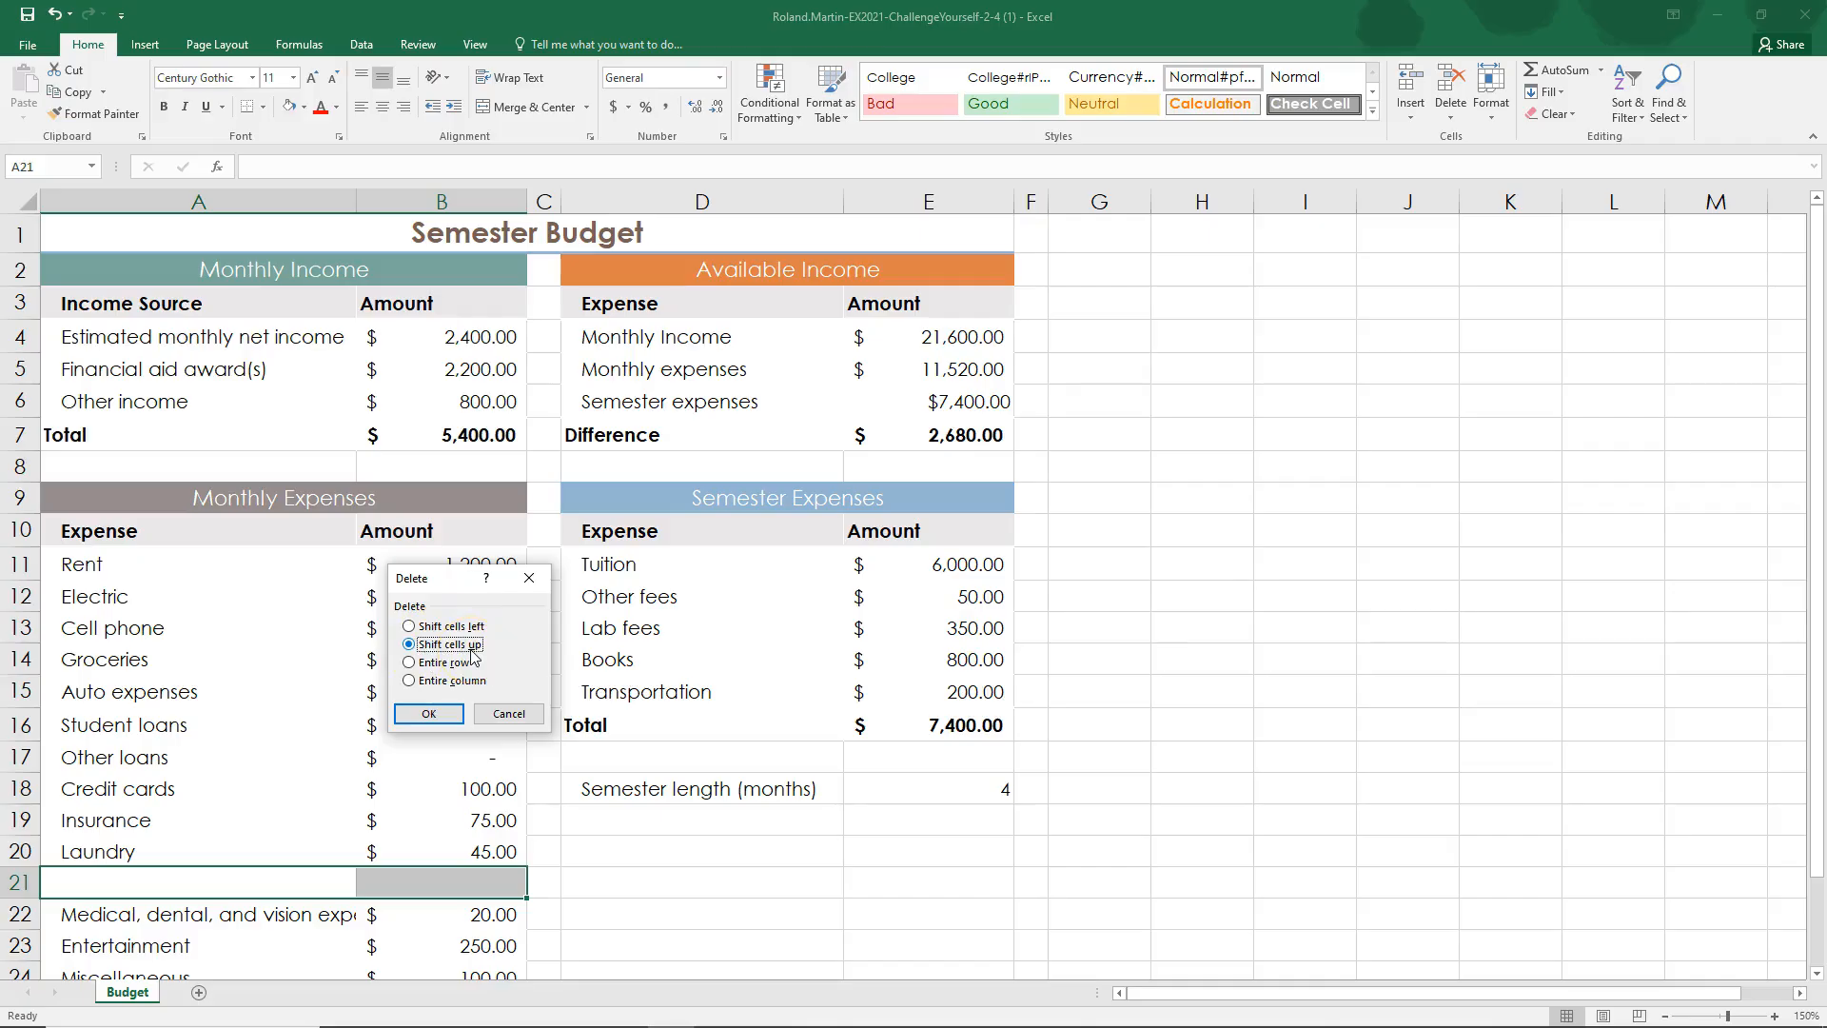
pyautogui.click(430, 713)
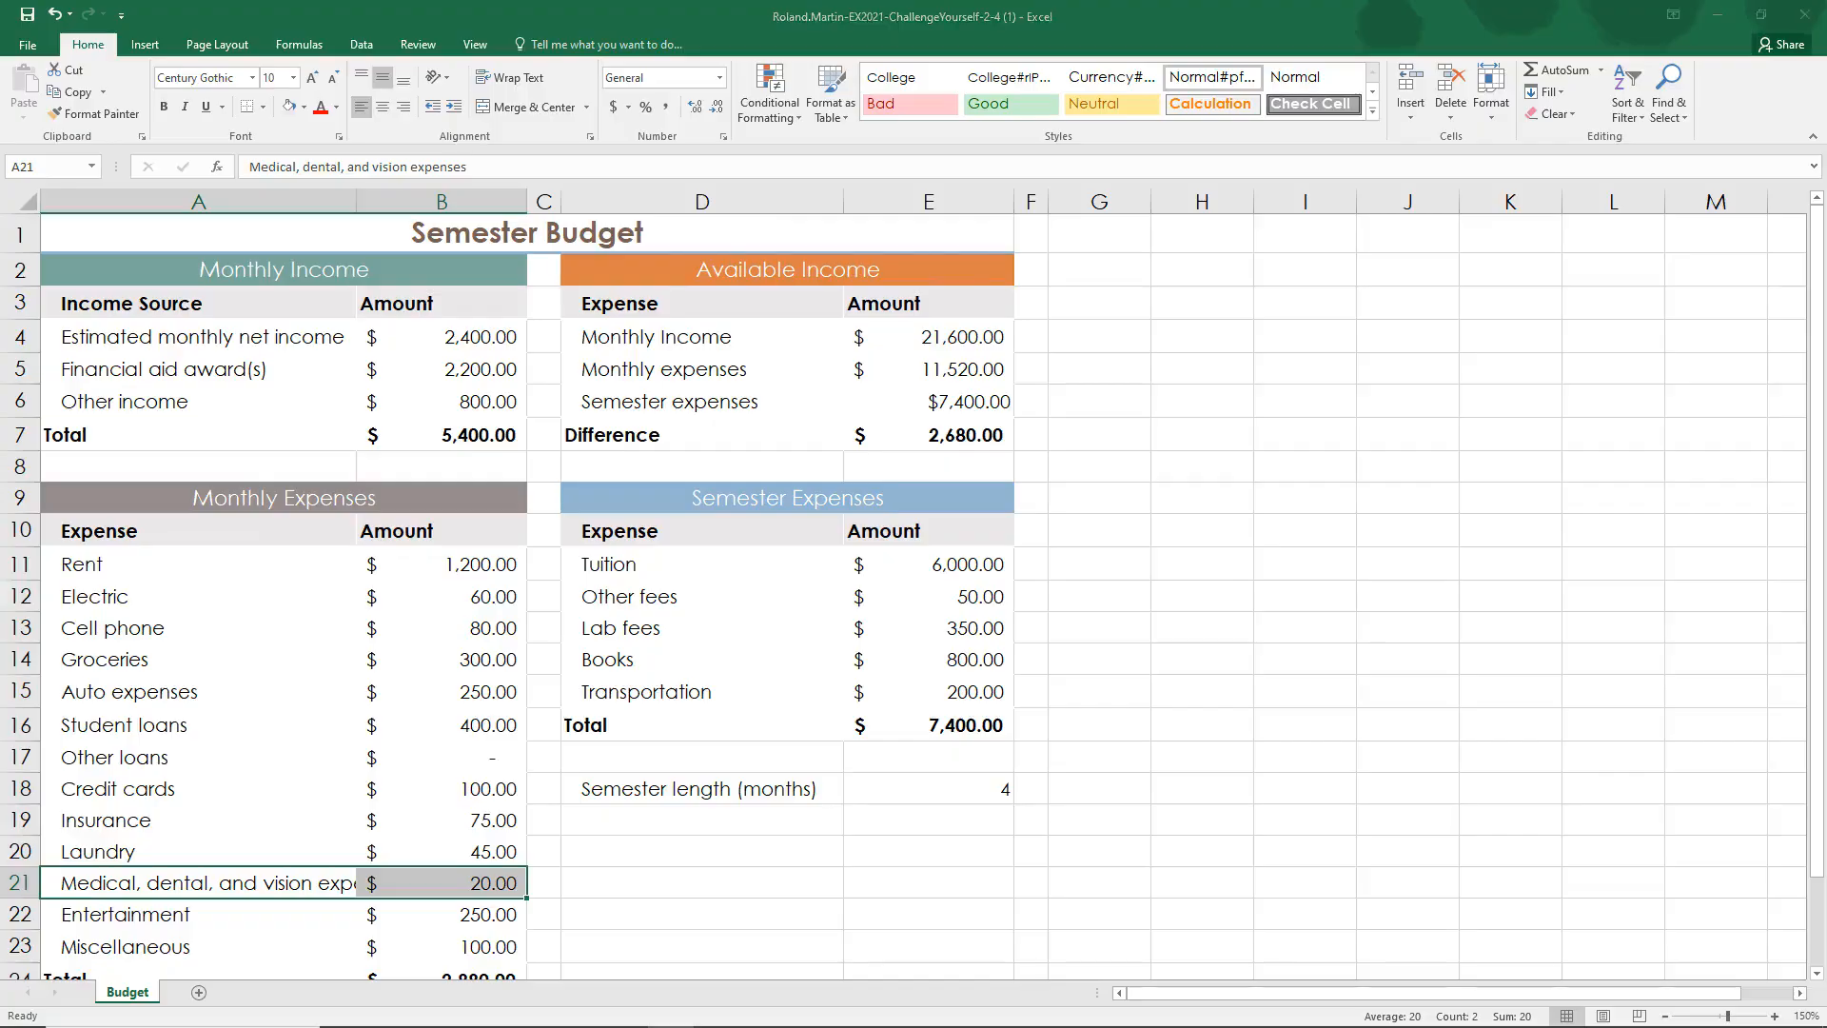
# Step: Switch to the SIMnet instructions and mark steps 10 and 11 as complete
pyautogui.hotkey('alt', 'Tab')
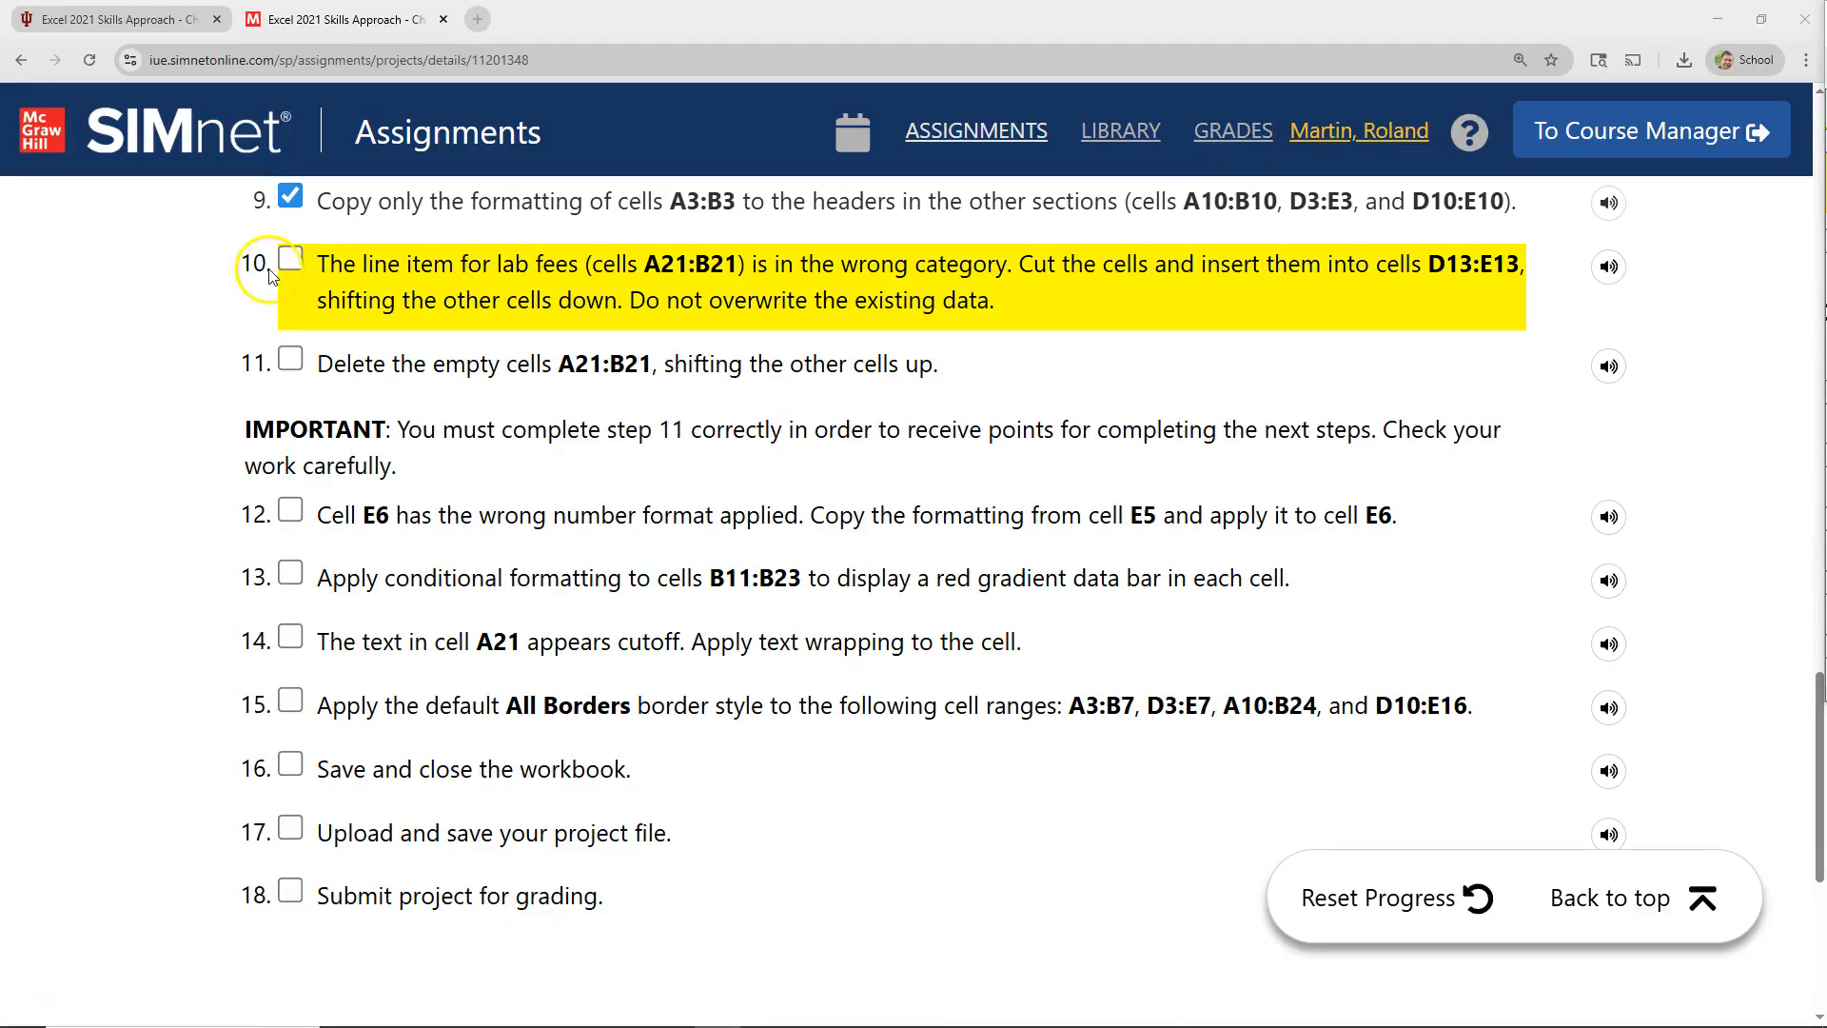
pyautogui.click(290, 259)
pyautogui.click(290, 359)
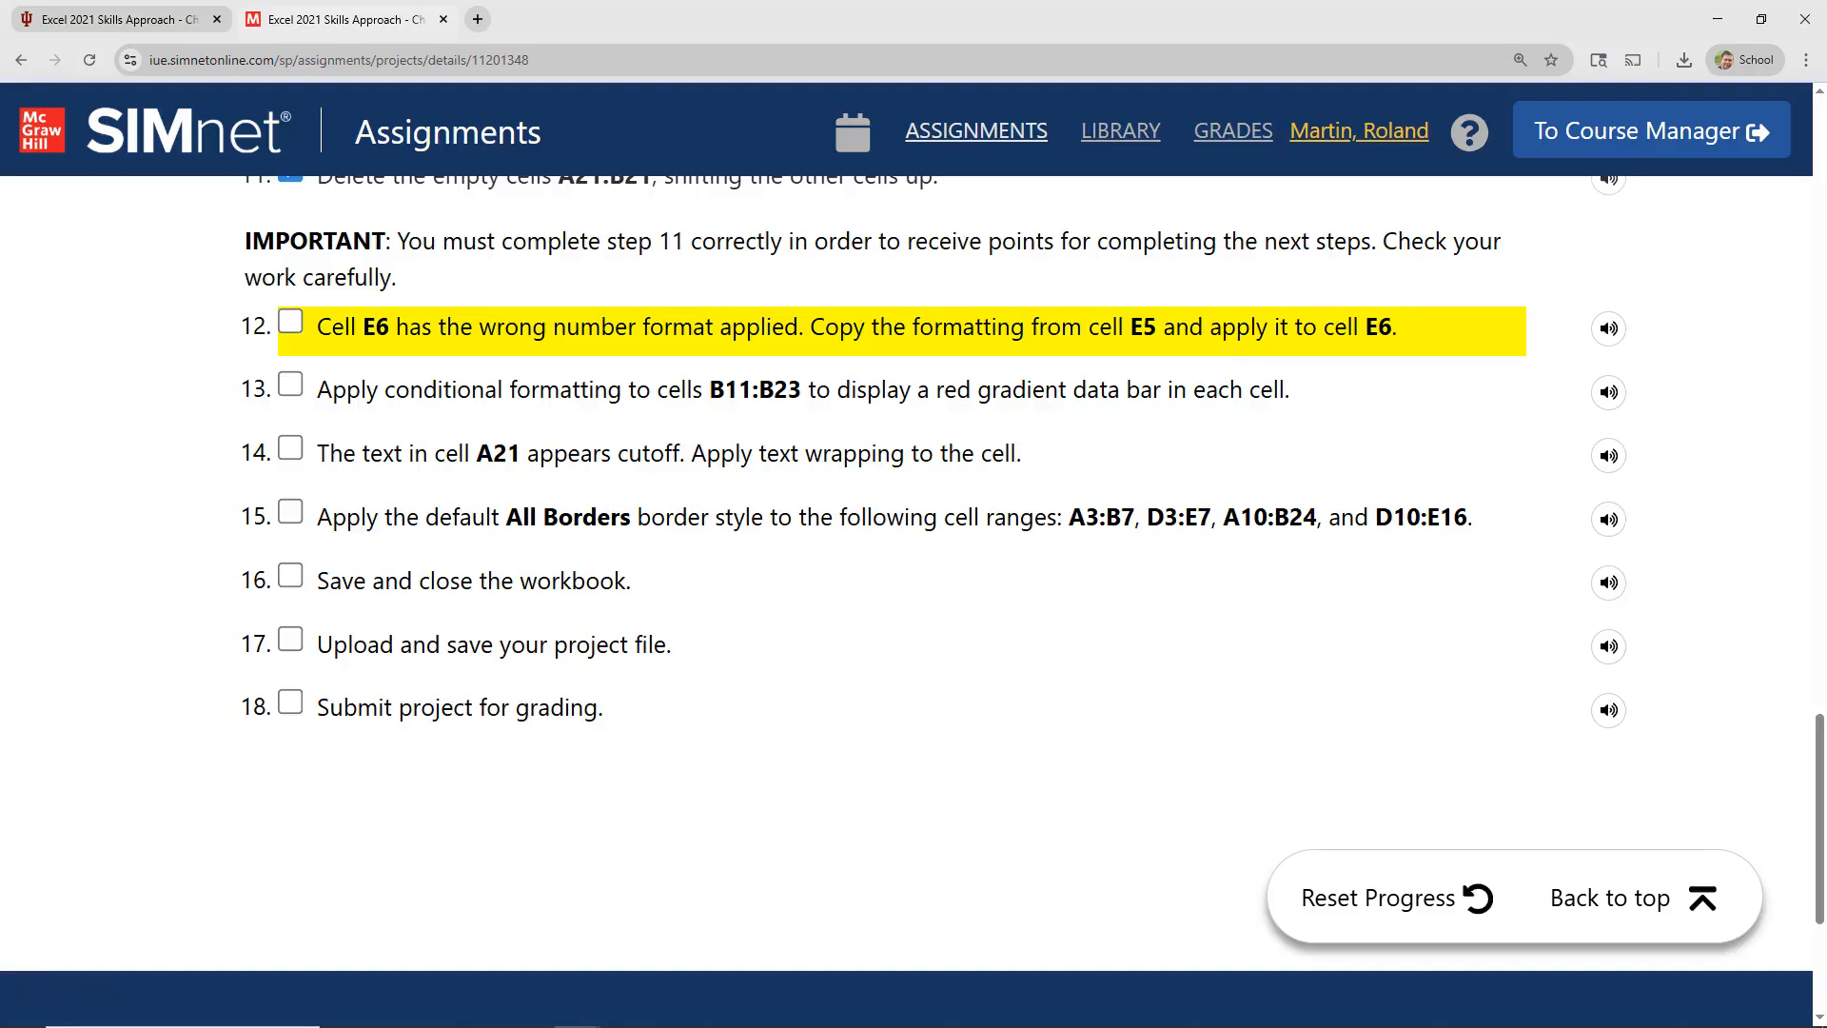
# Step: In Excel, fill only the formatting of cell E5 down to E6 in the Available Income section
pyautogui.hotkey('alt', 'Tab')
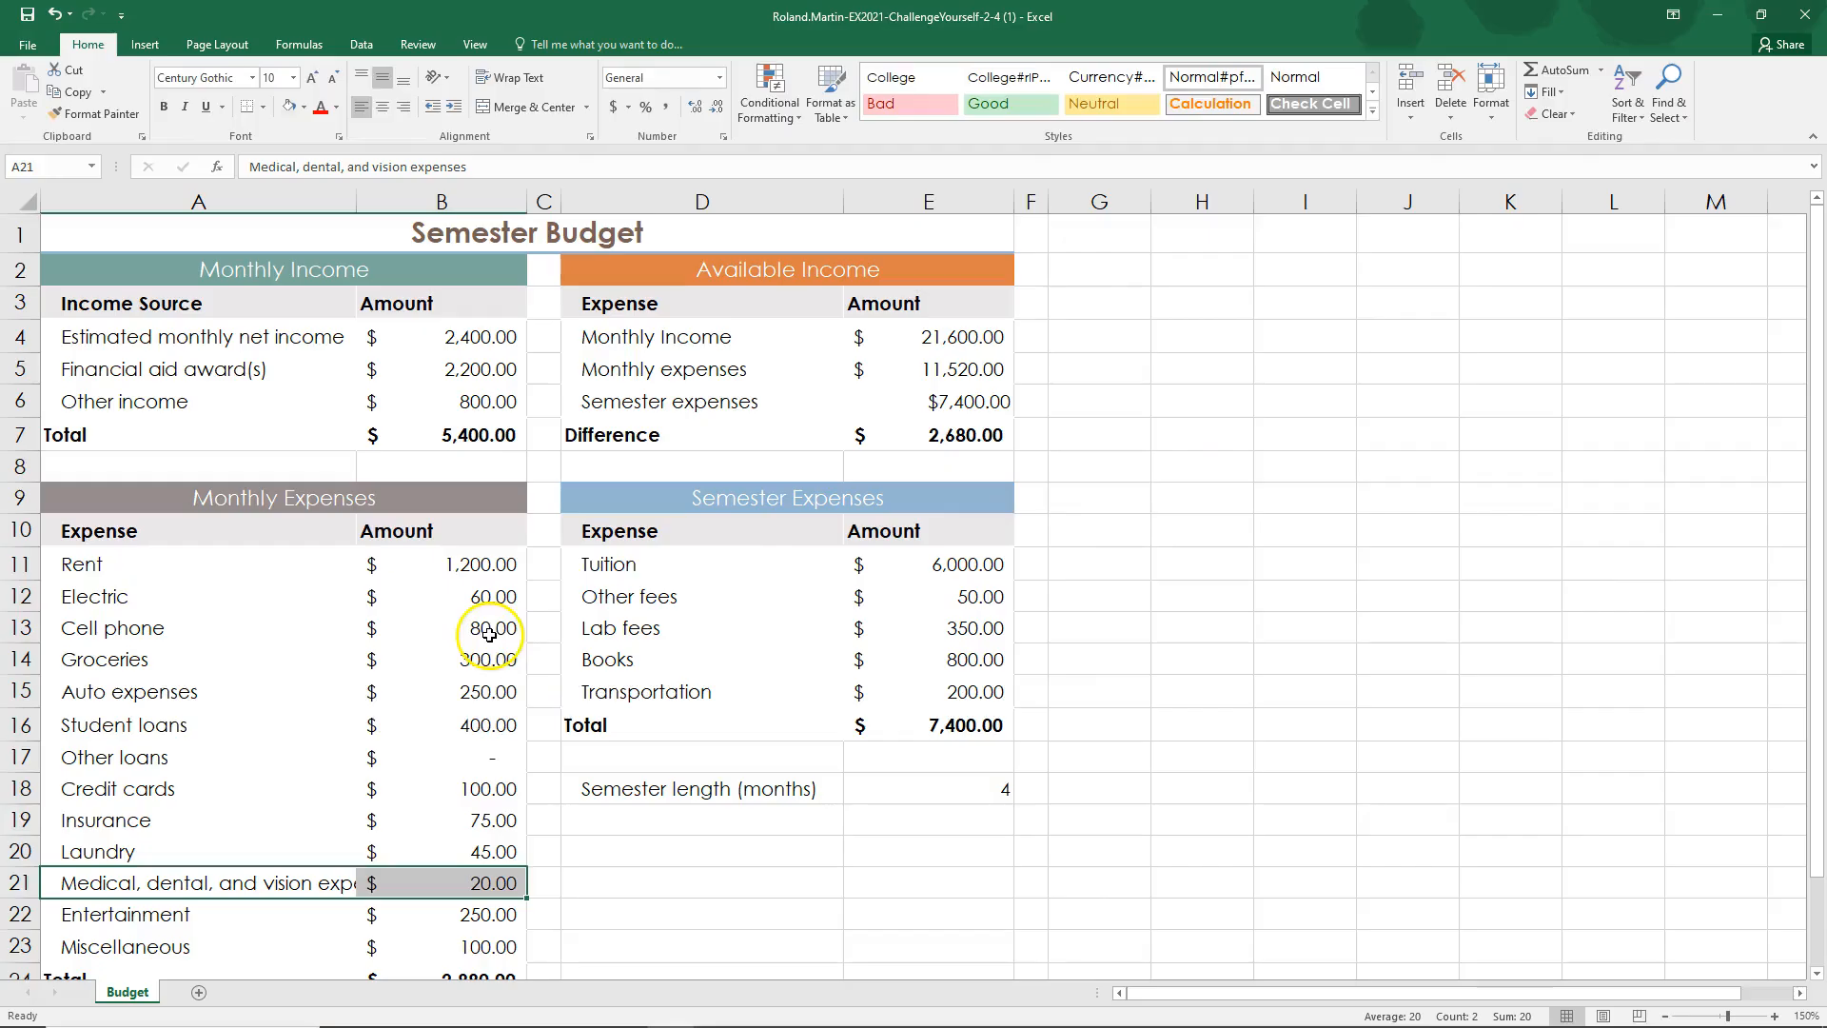
pyautogui.click(951, 202)
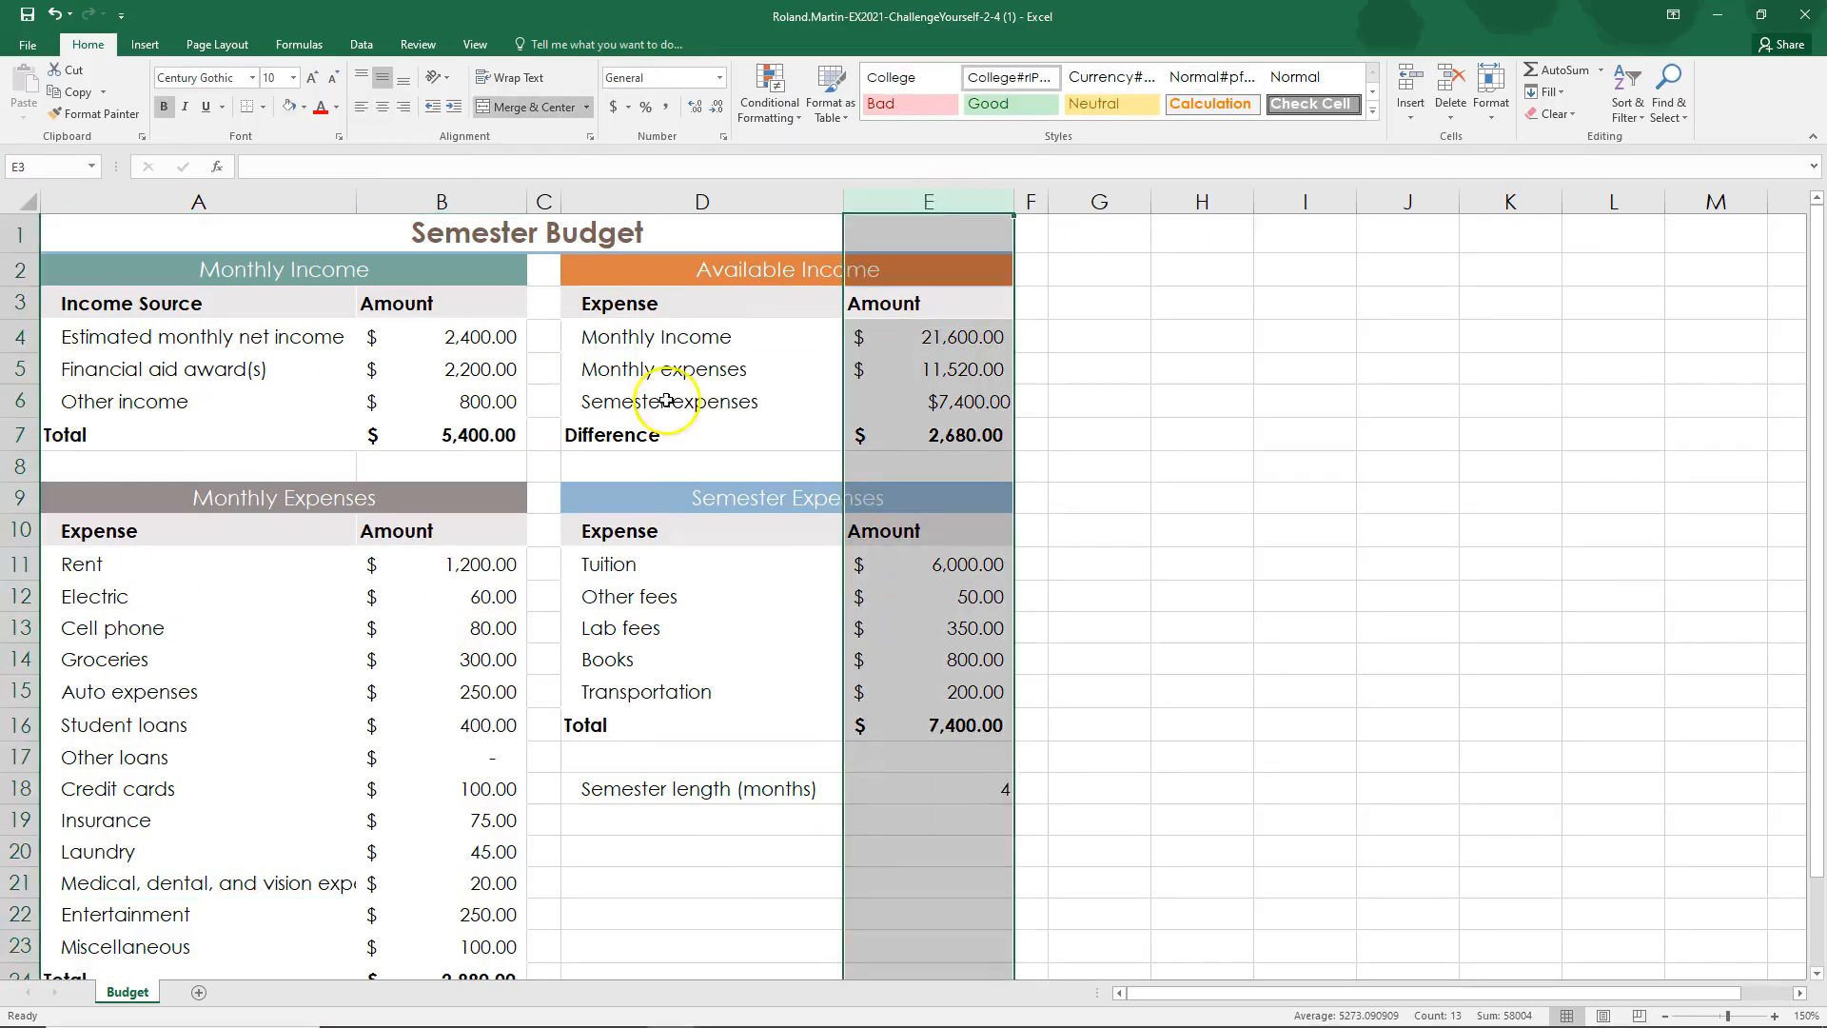
pyautogui.click(914, 401)
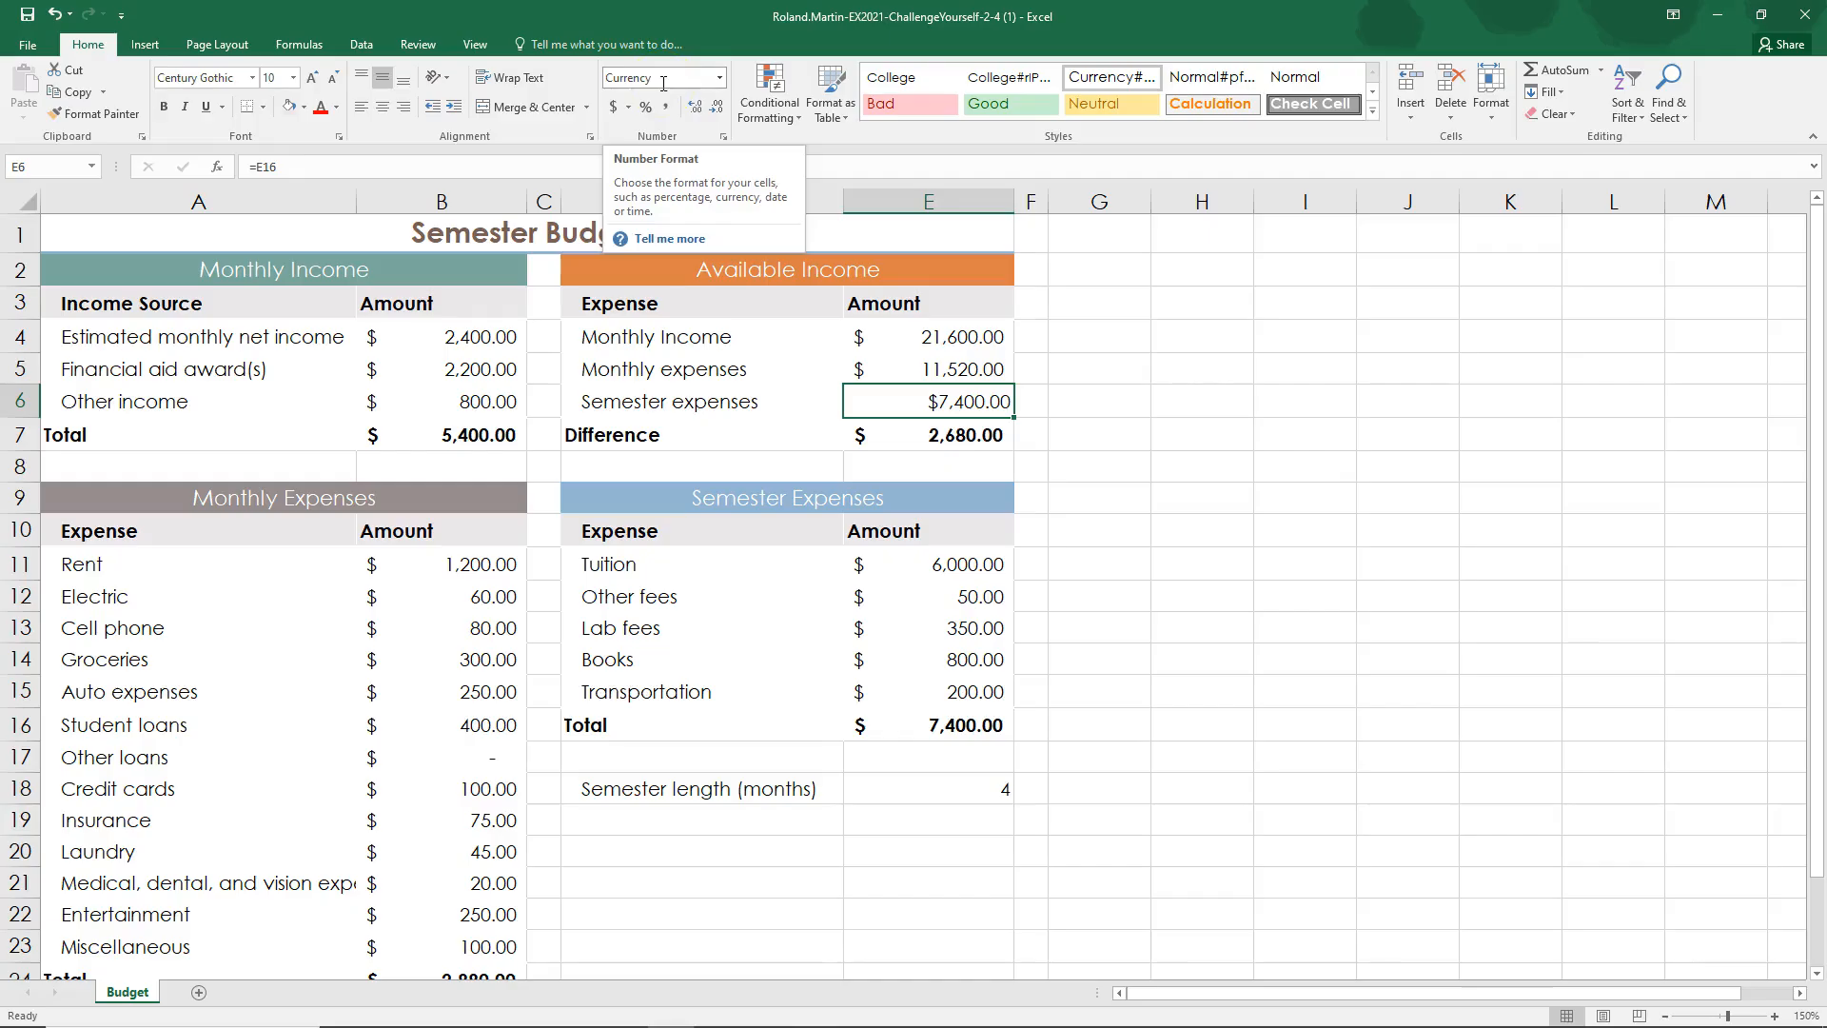
pyautogui.click(961, 373)
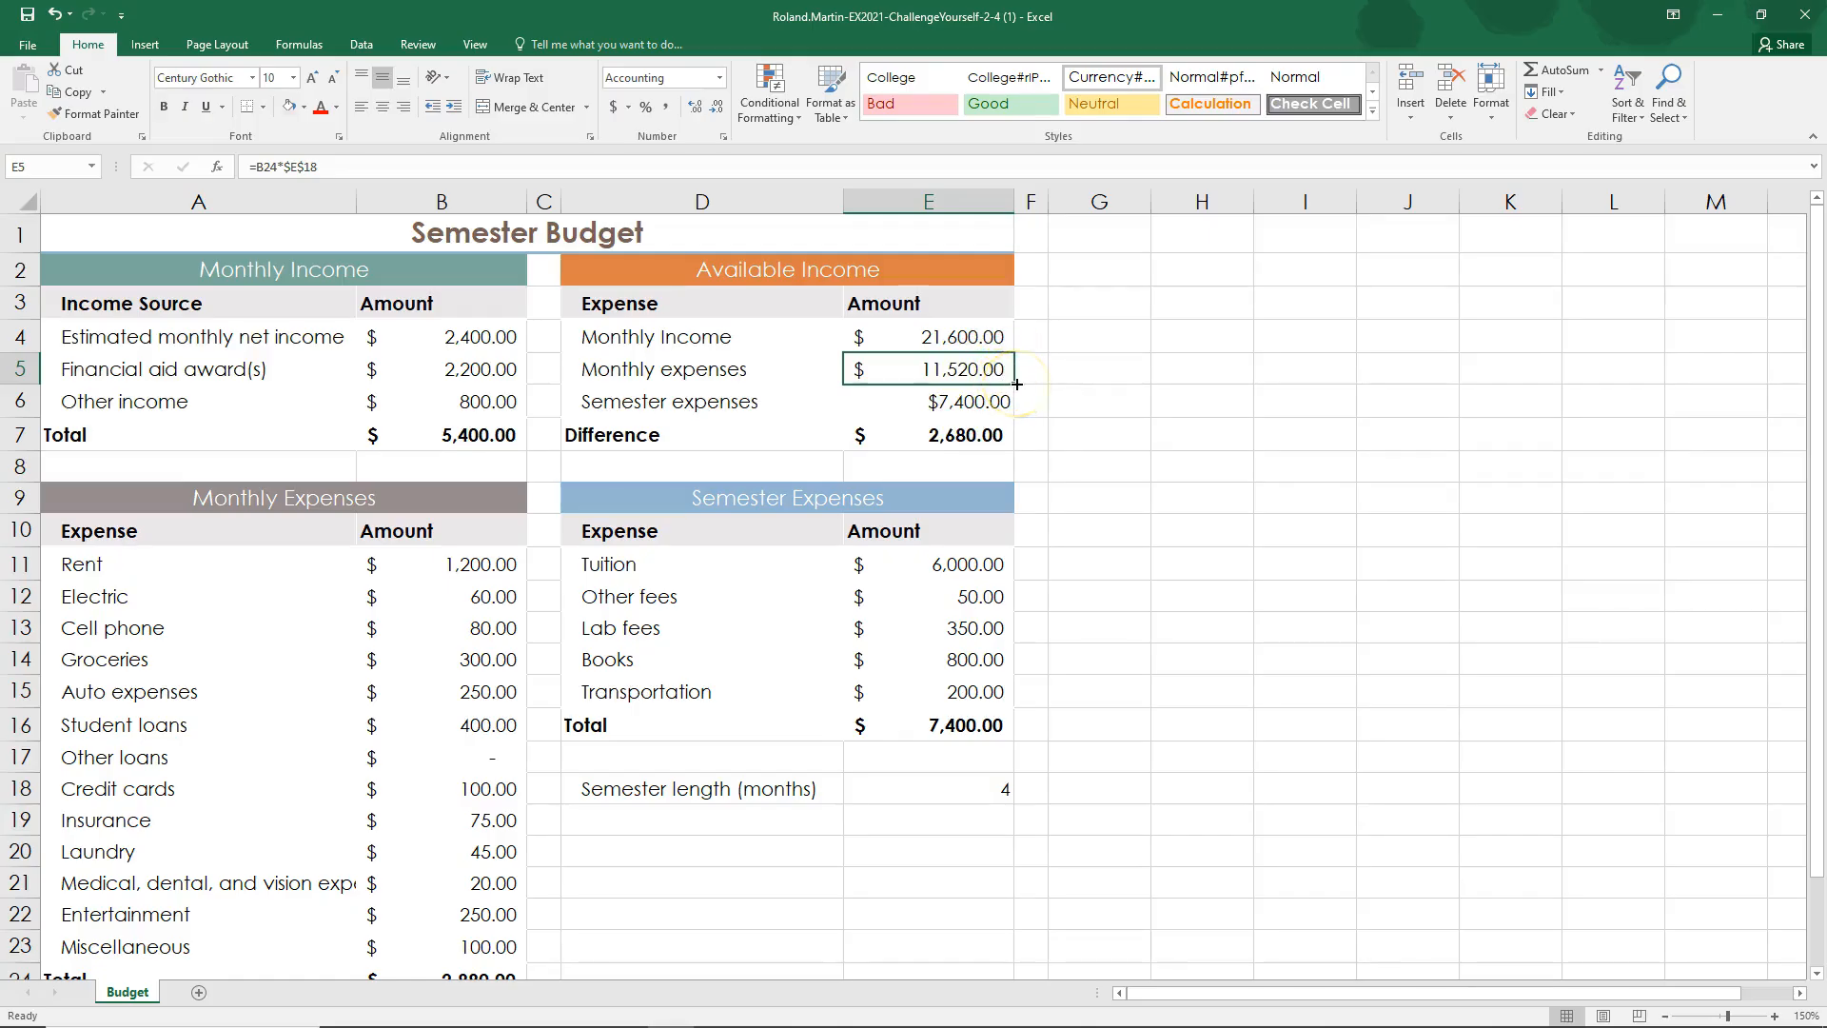
pyautogui.moveTo(1016, 384); pyautogui.dragTo(1016, 414)
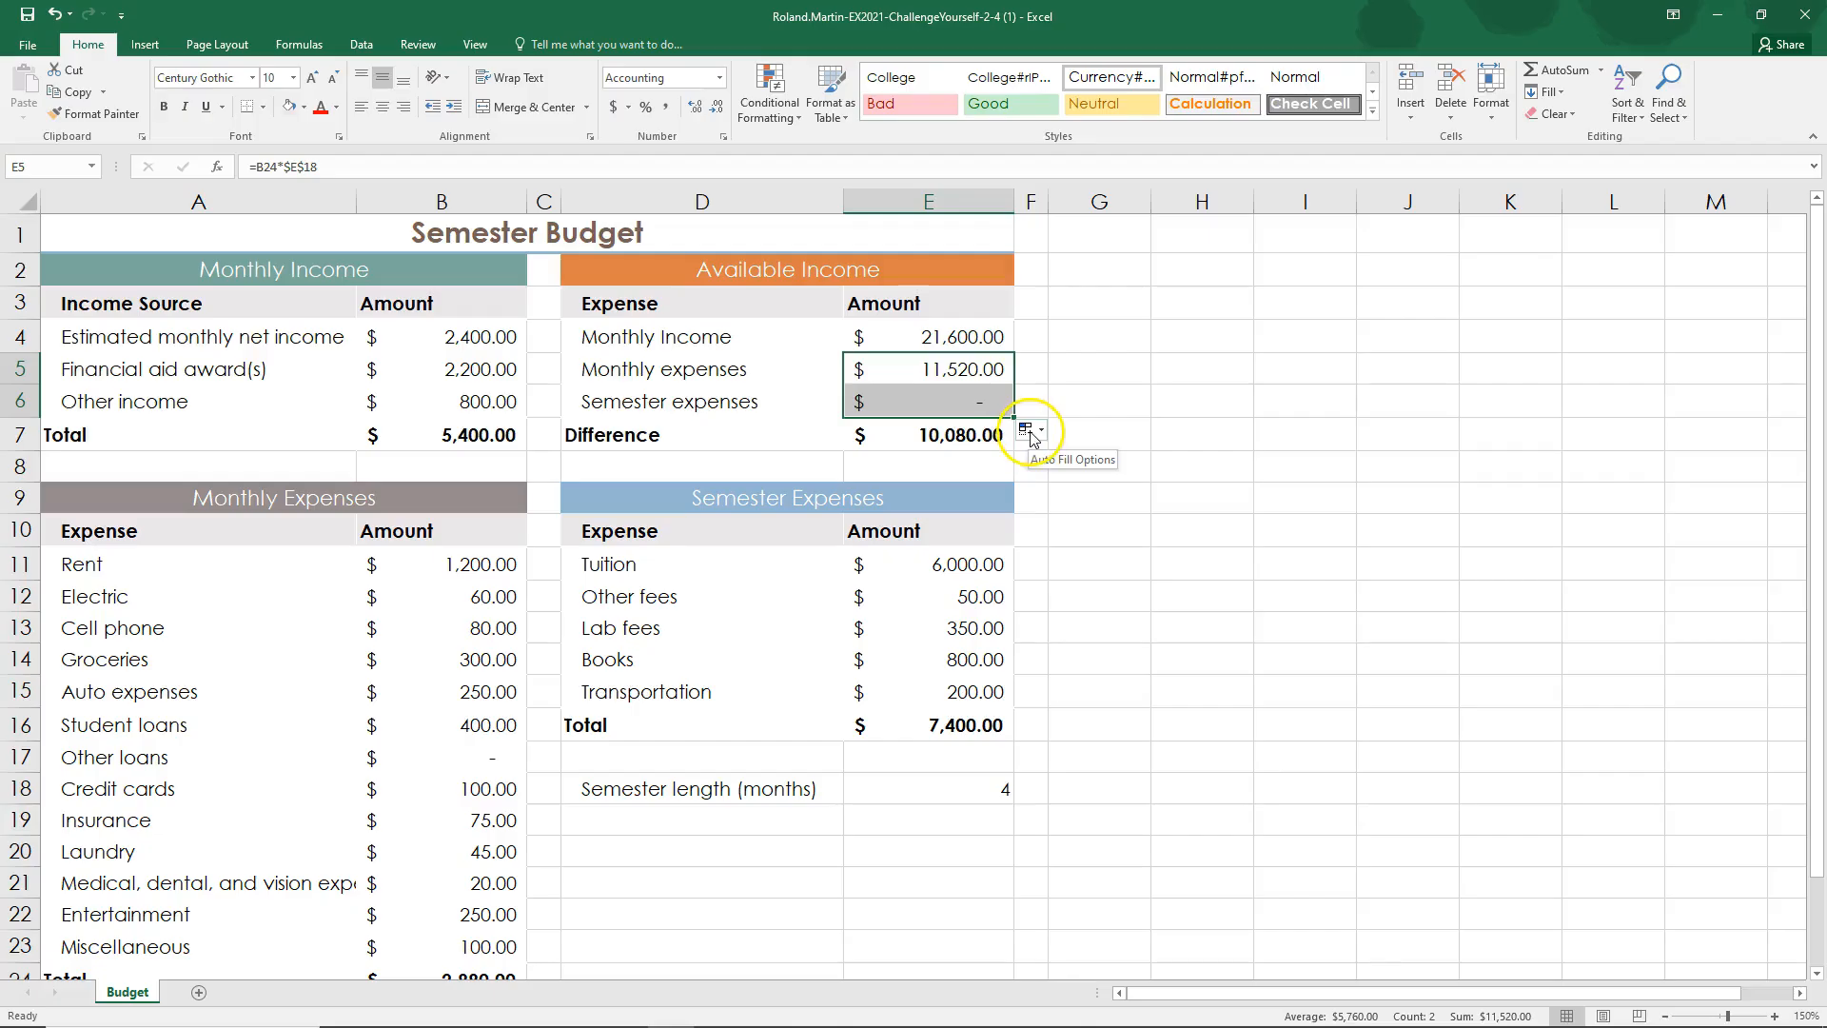
pyautogui.click(1043, 433)
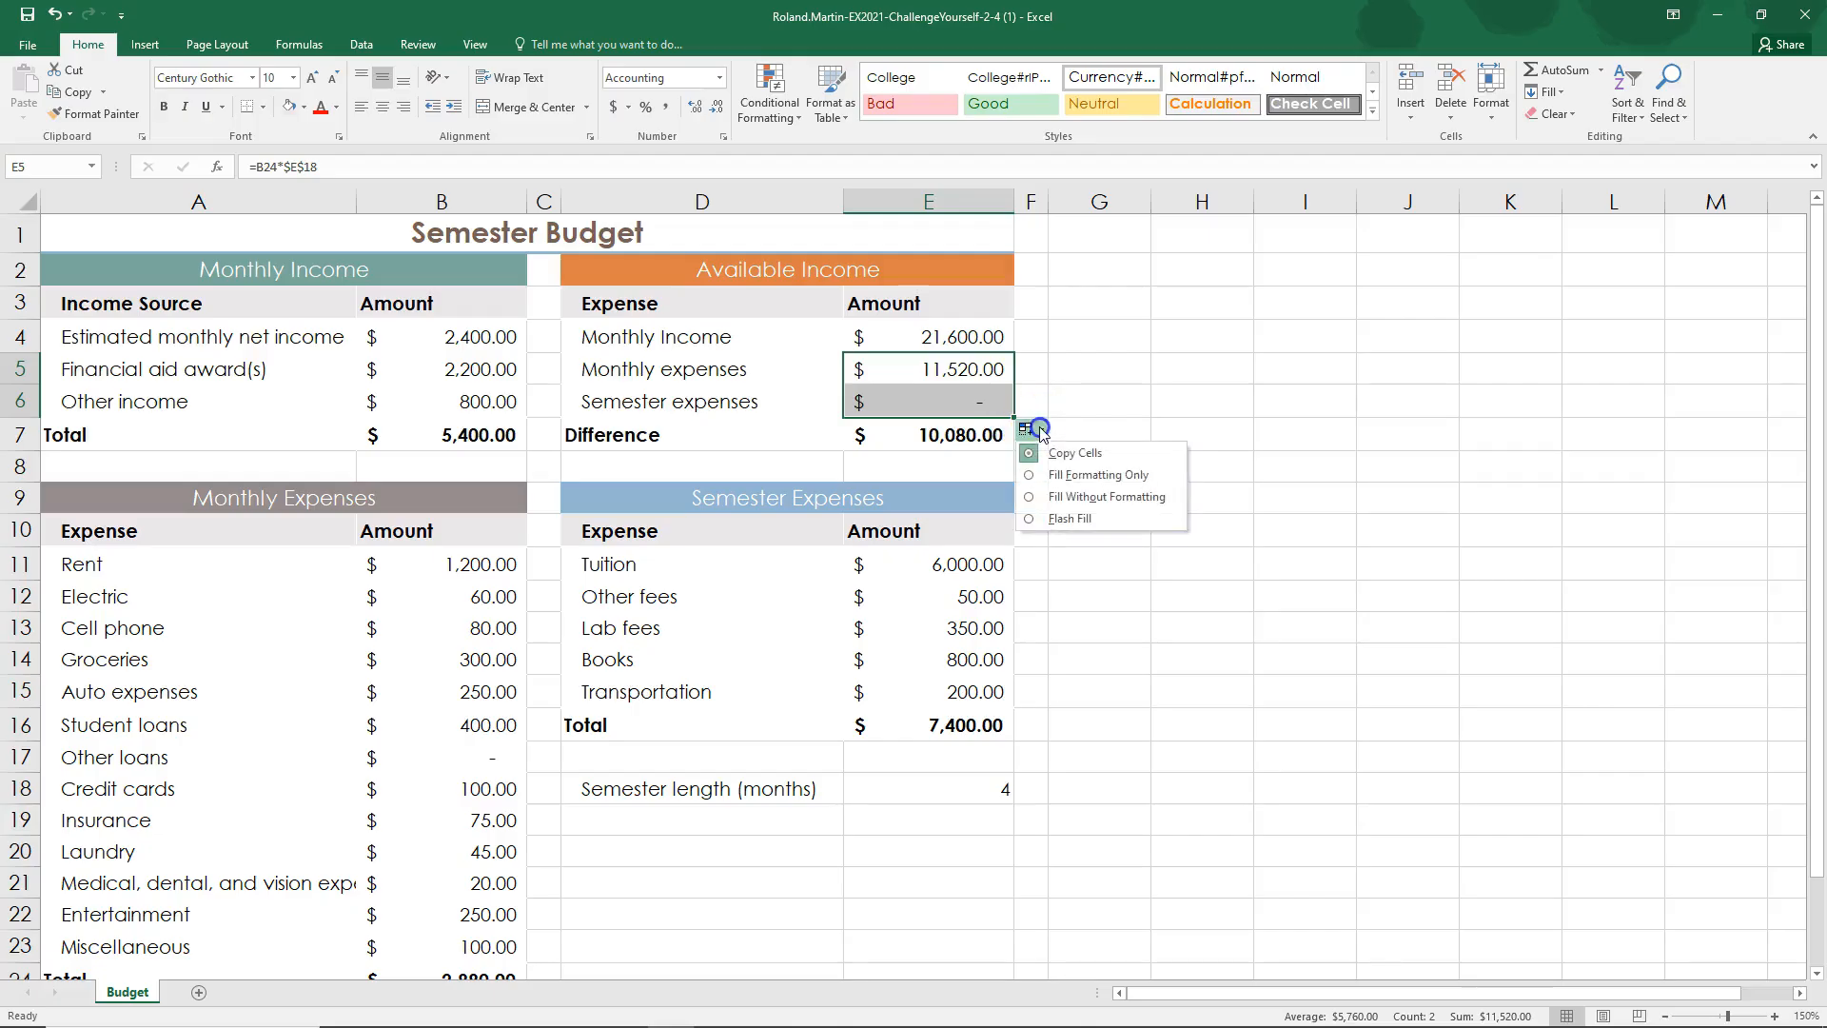
pyautogui.click(1073, 478)
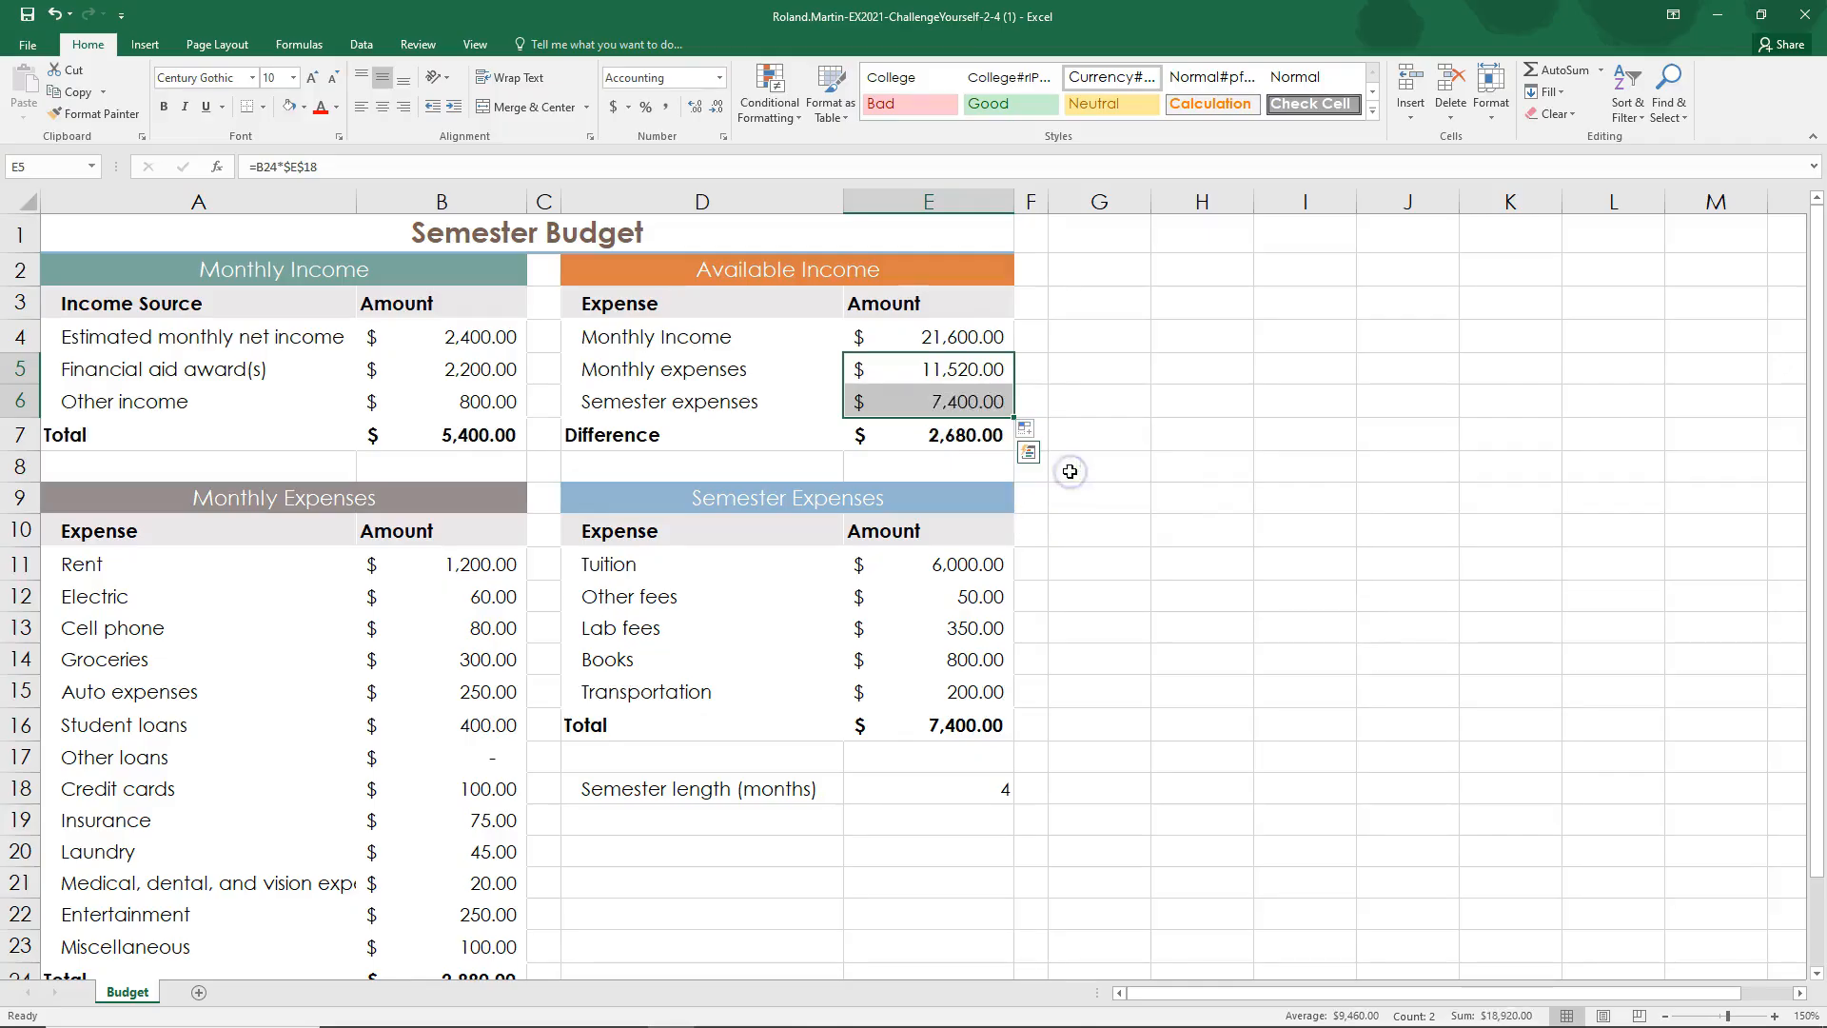
# Step: Compare the number formats of cells E5 and E6 by undoing and redoing the formatting fill
pyautogui.click(896, 390)
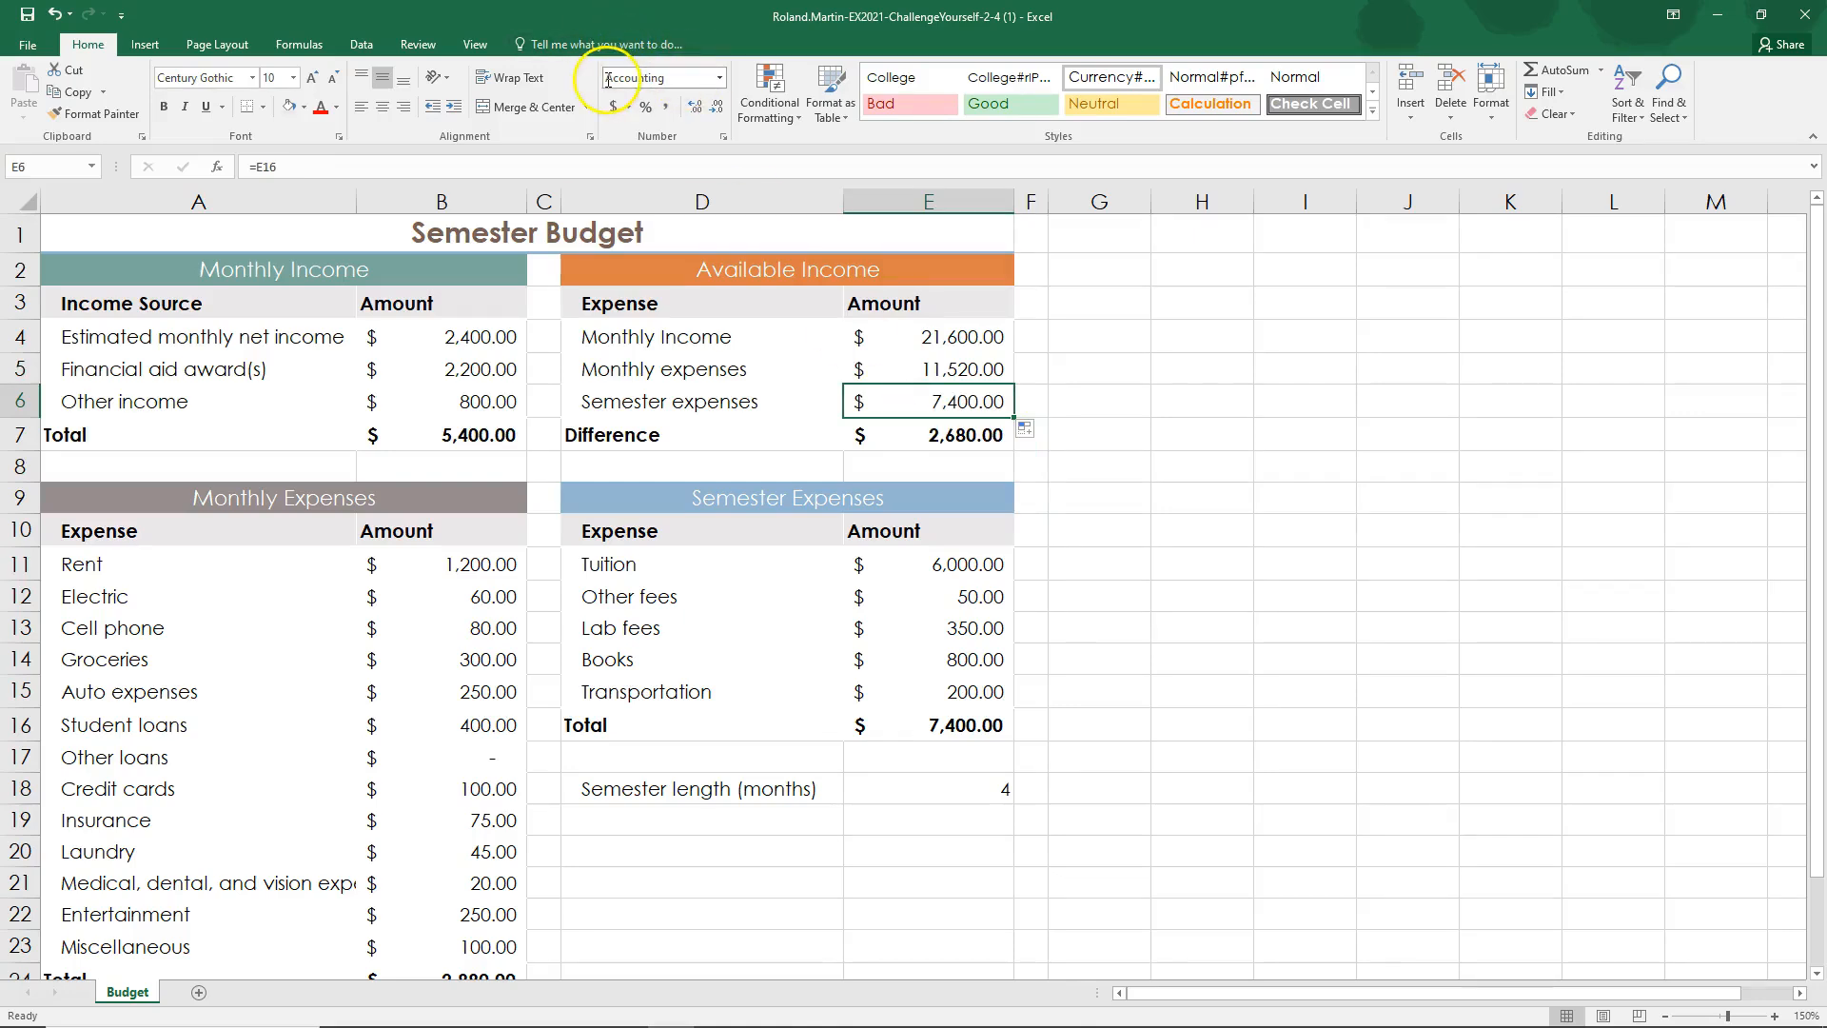
pyautogui.click(973, 369)
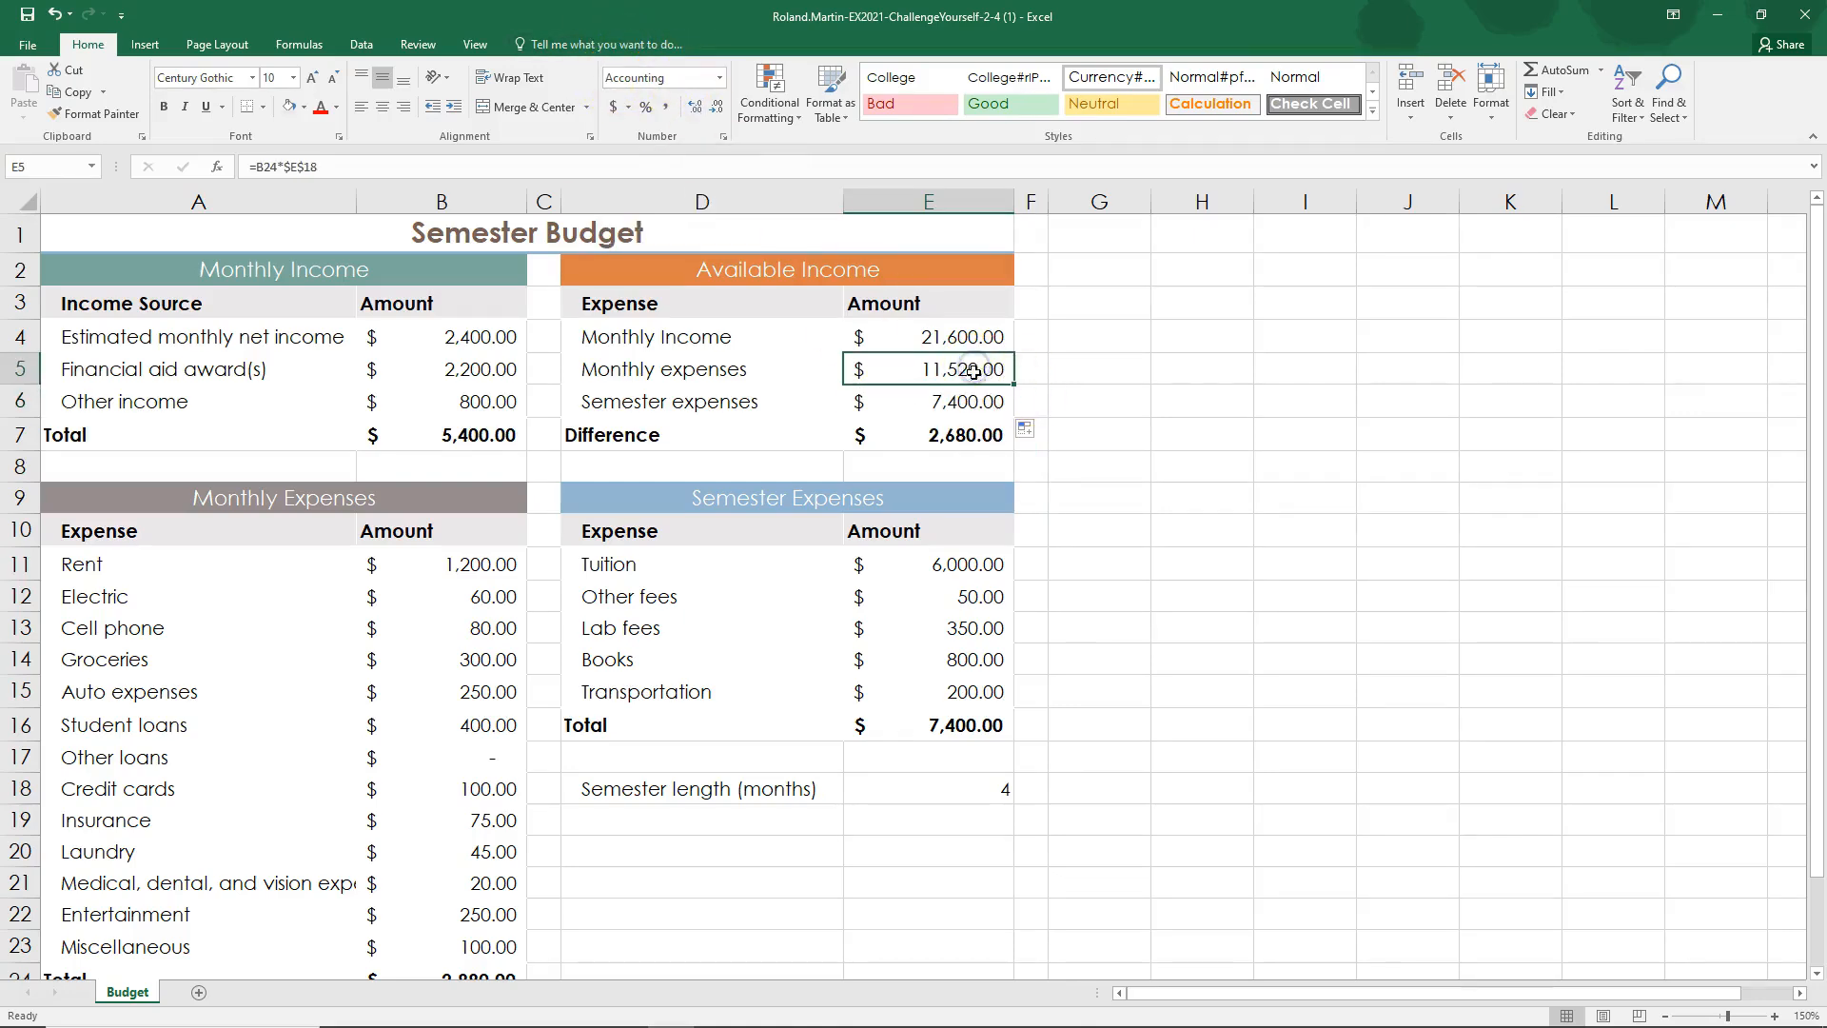
pyautogui.click(963, 401)
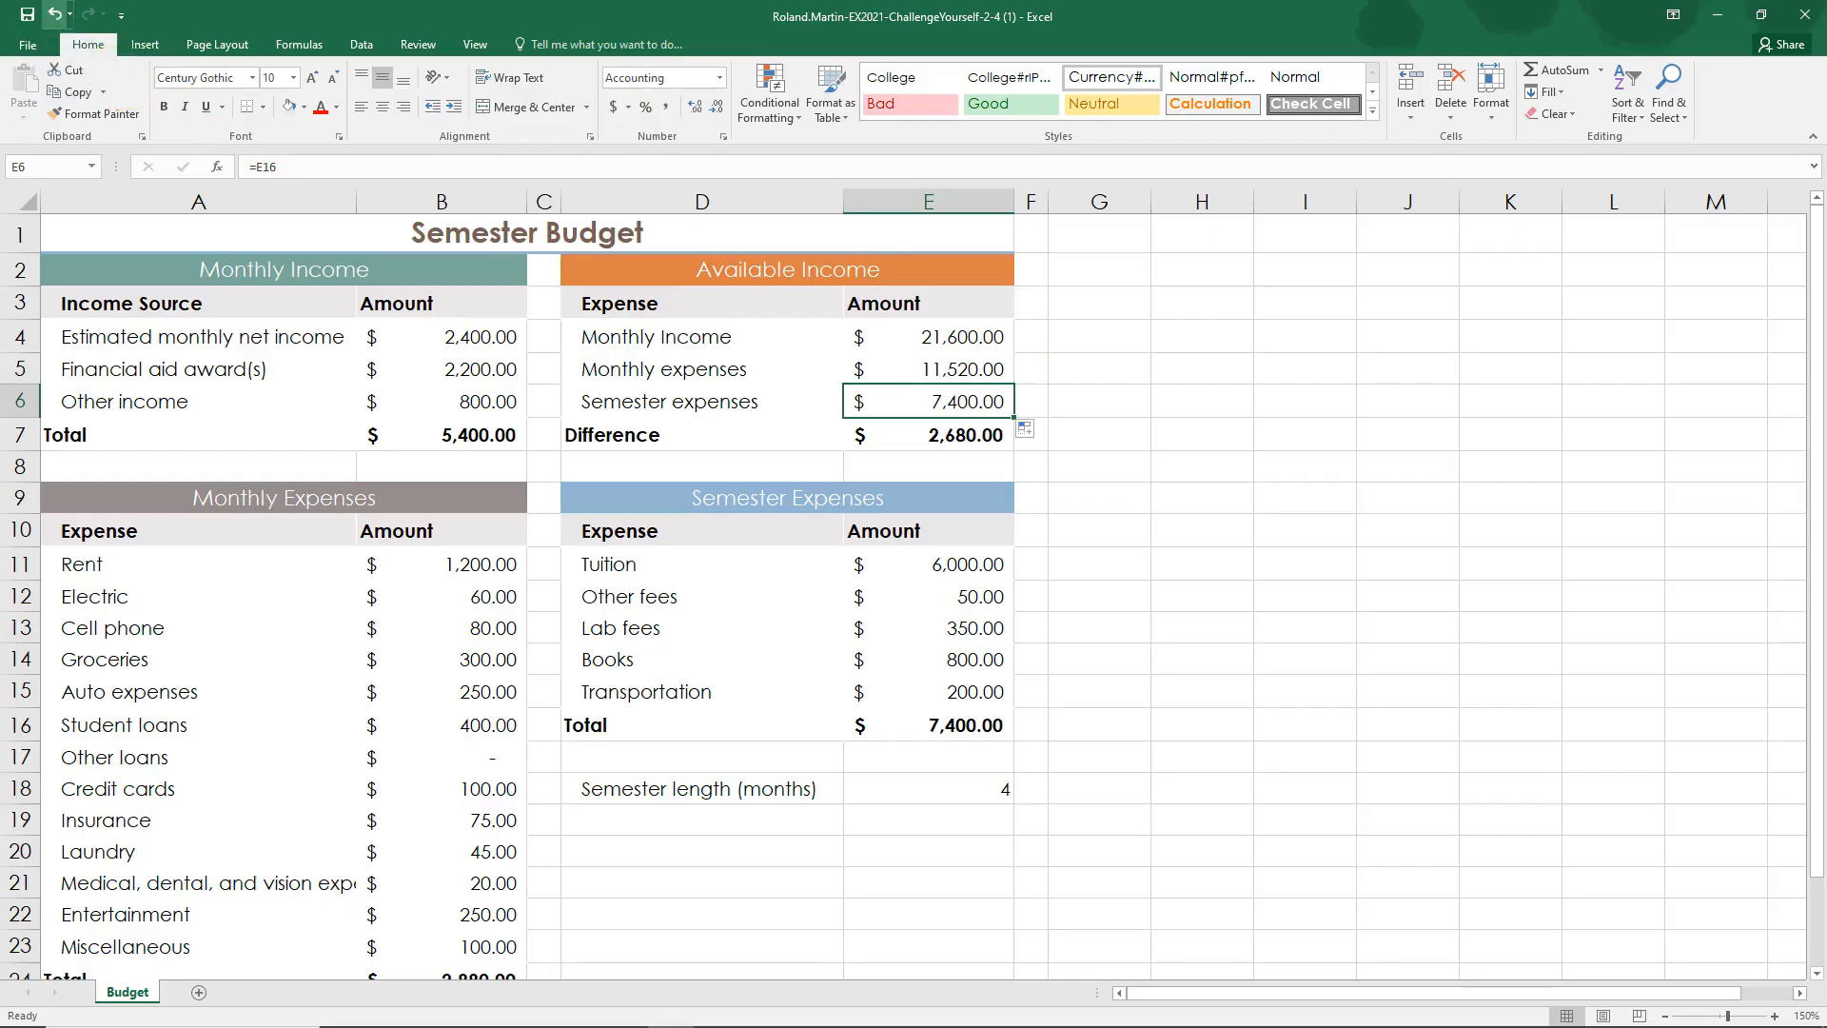
pyautogui.click(54, 14)
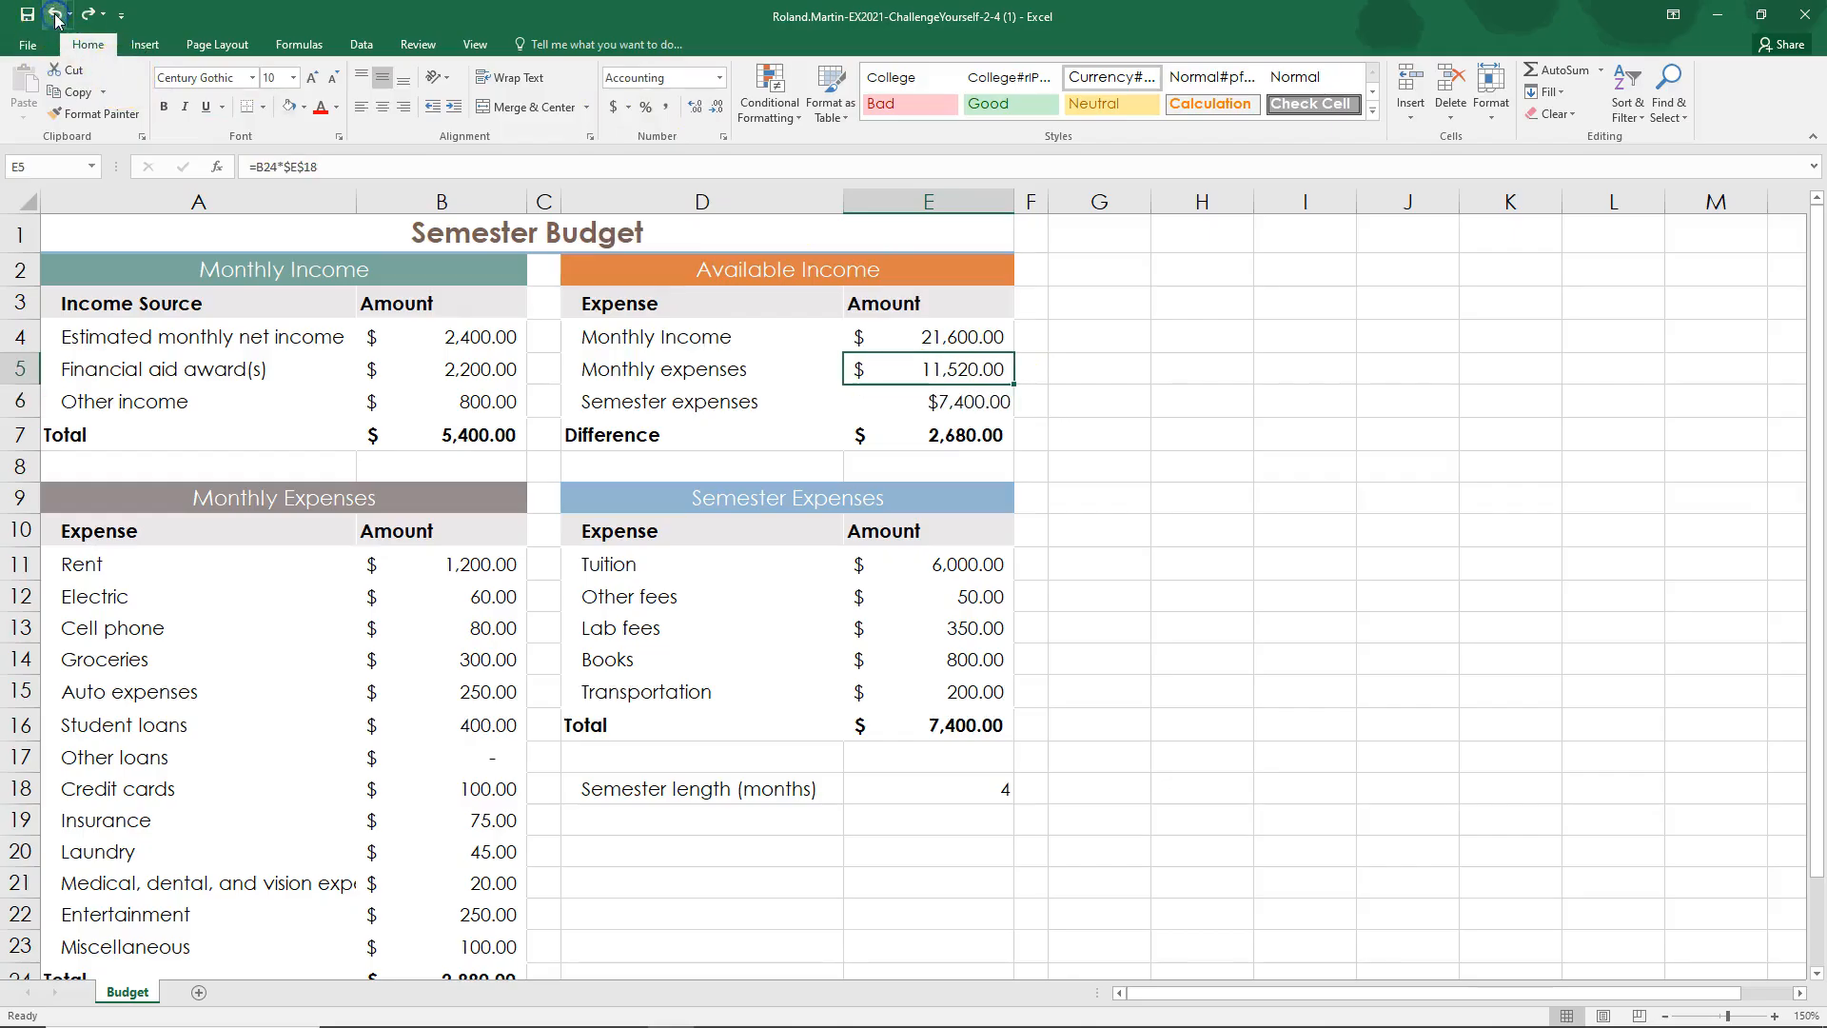
pyautogui.click(954, 402)
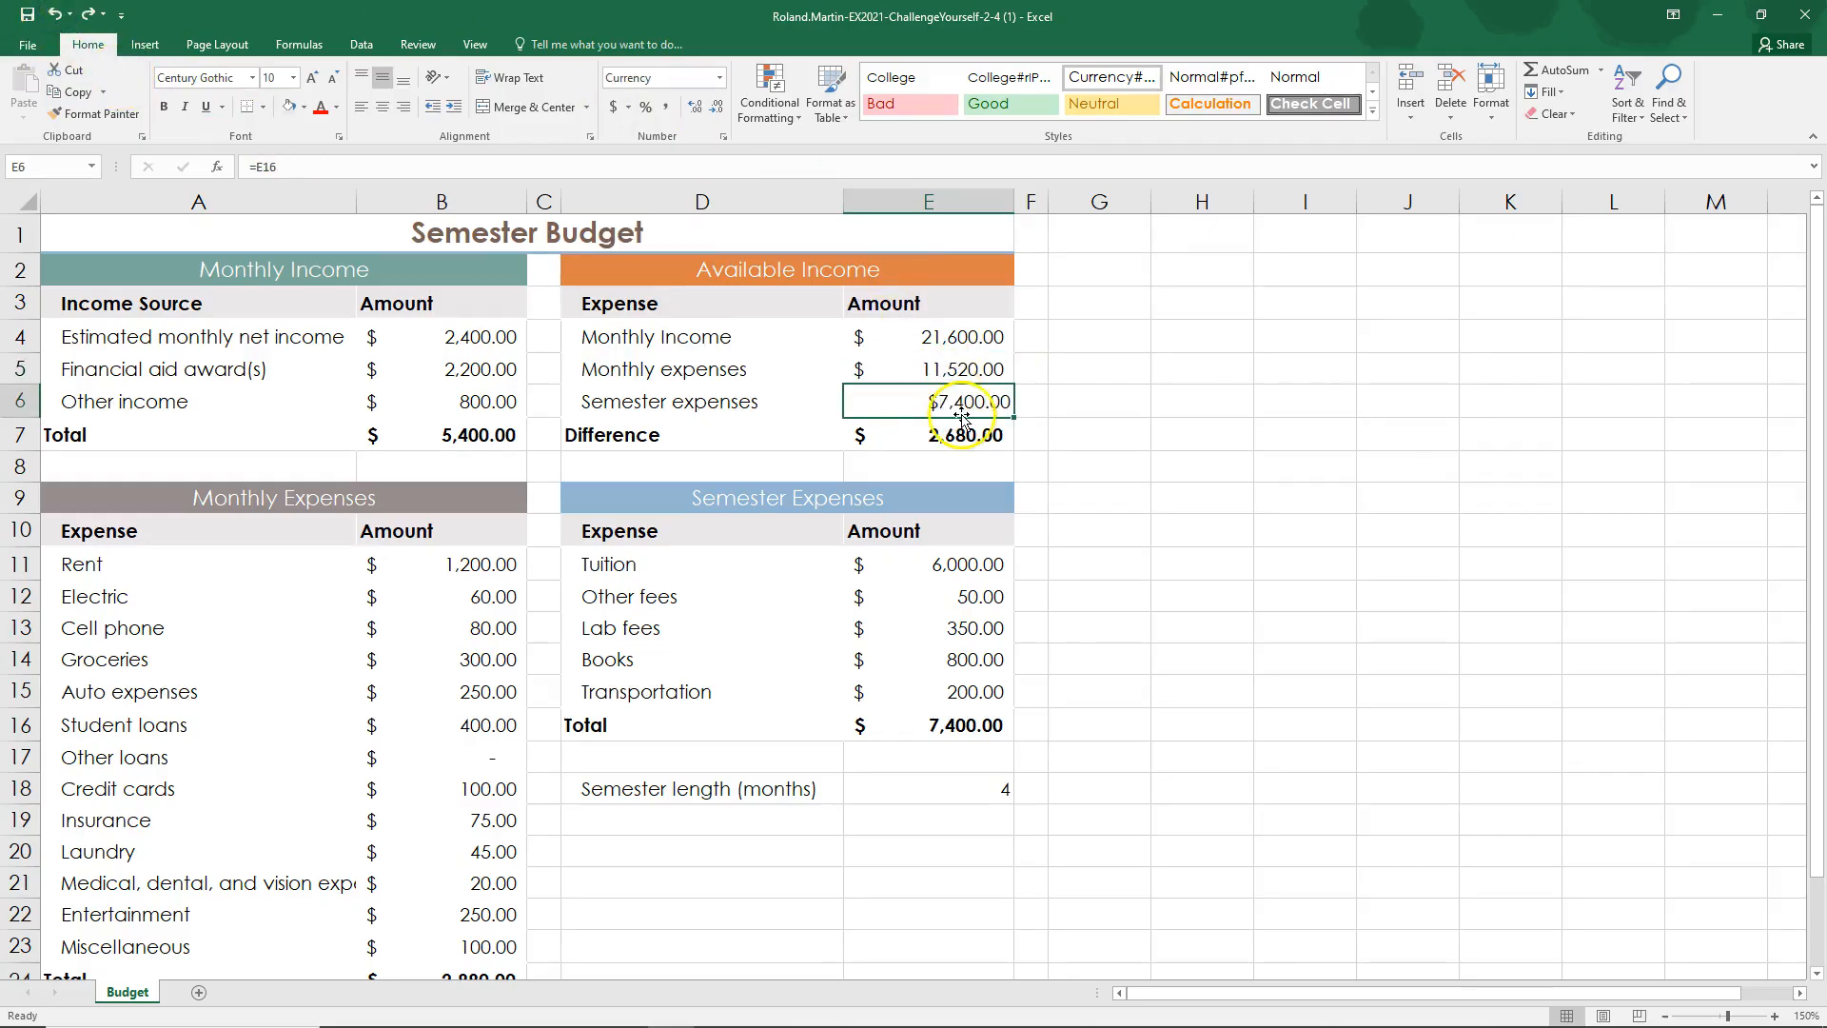
pyautogui.click(947, 369)
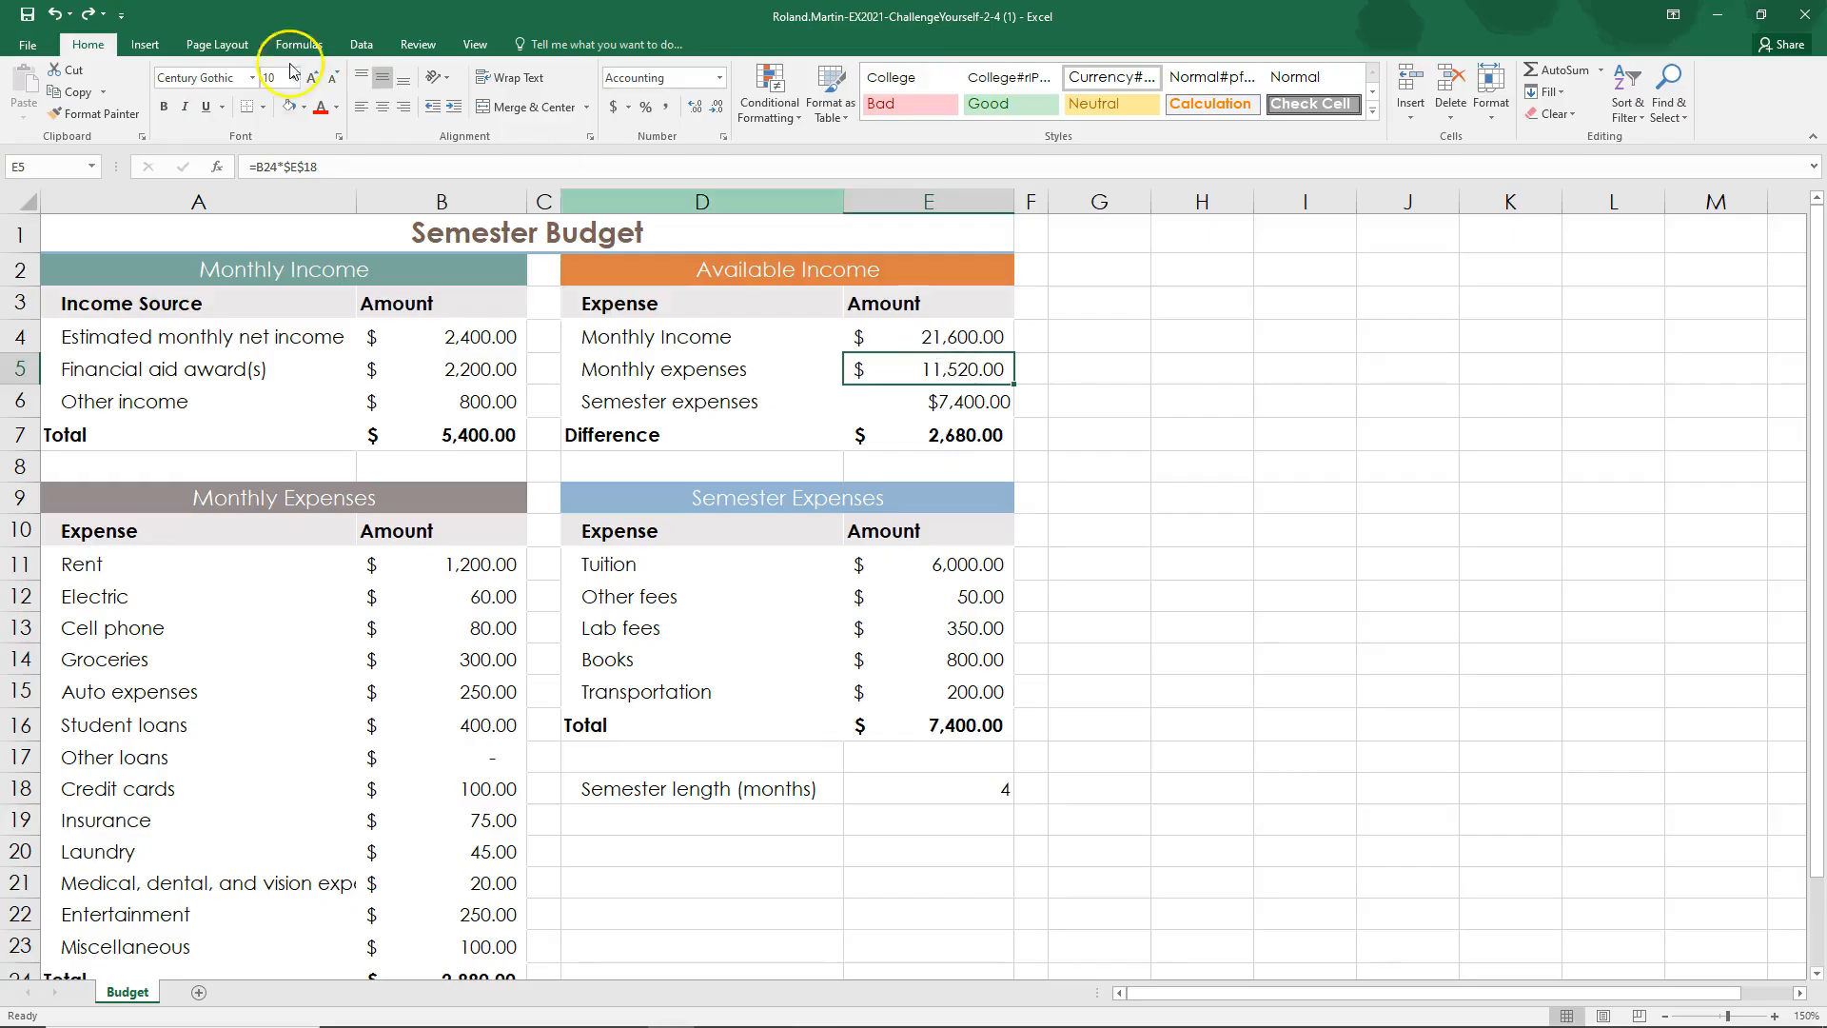
pyautogui.click(87, 15)
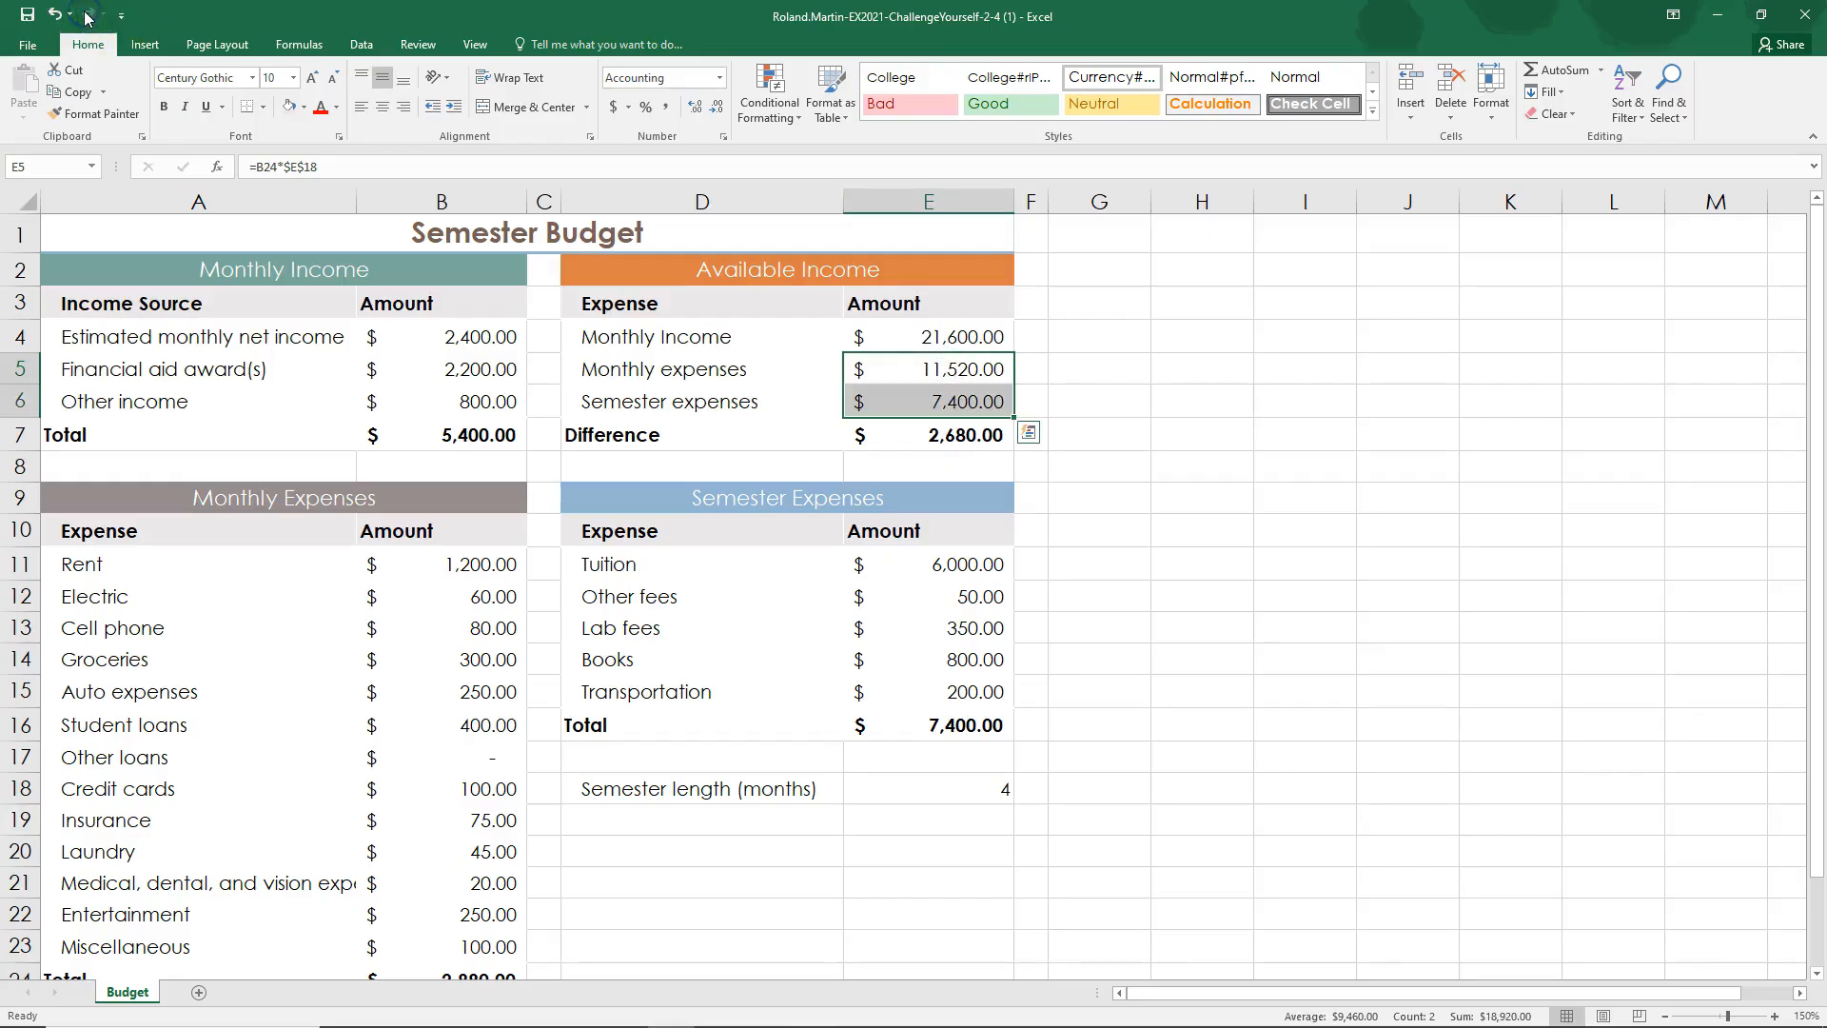
pyautogui.click(942, 402)
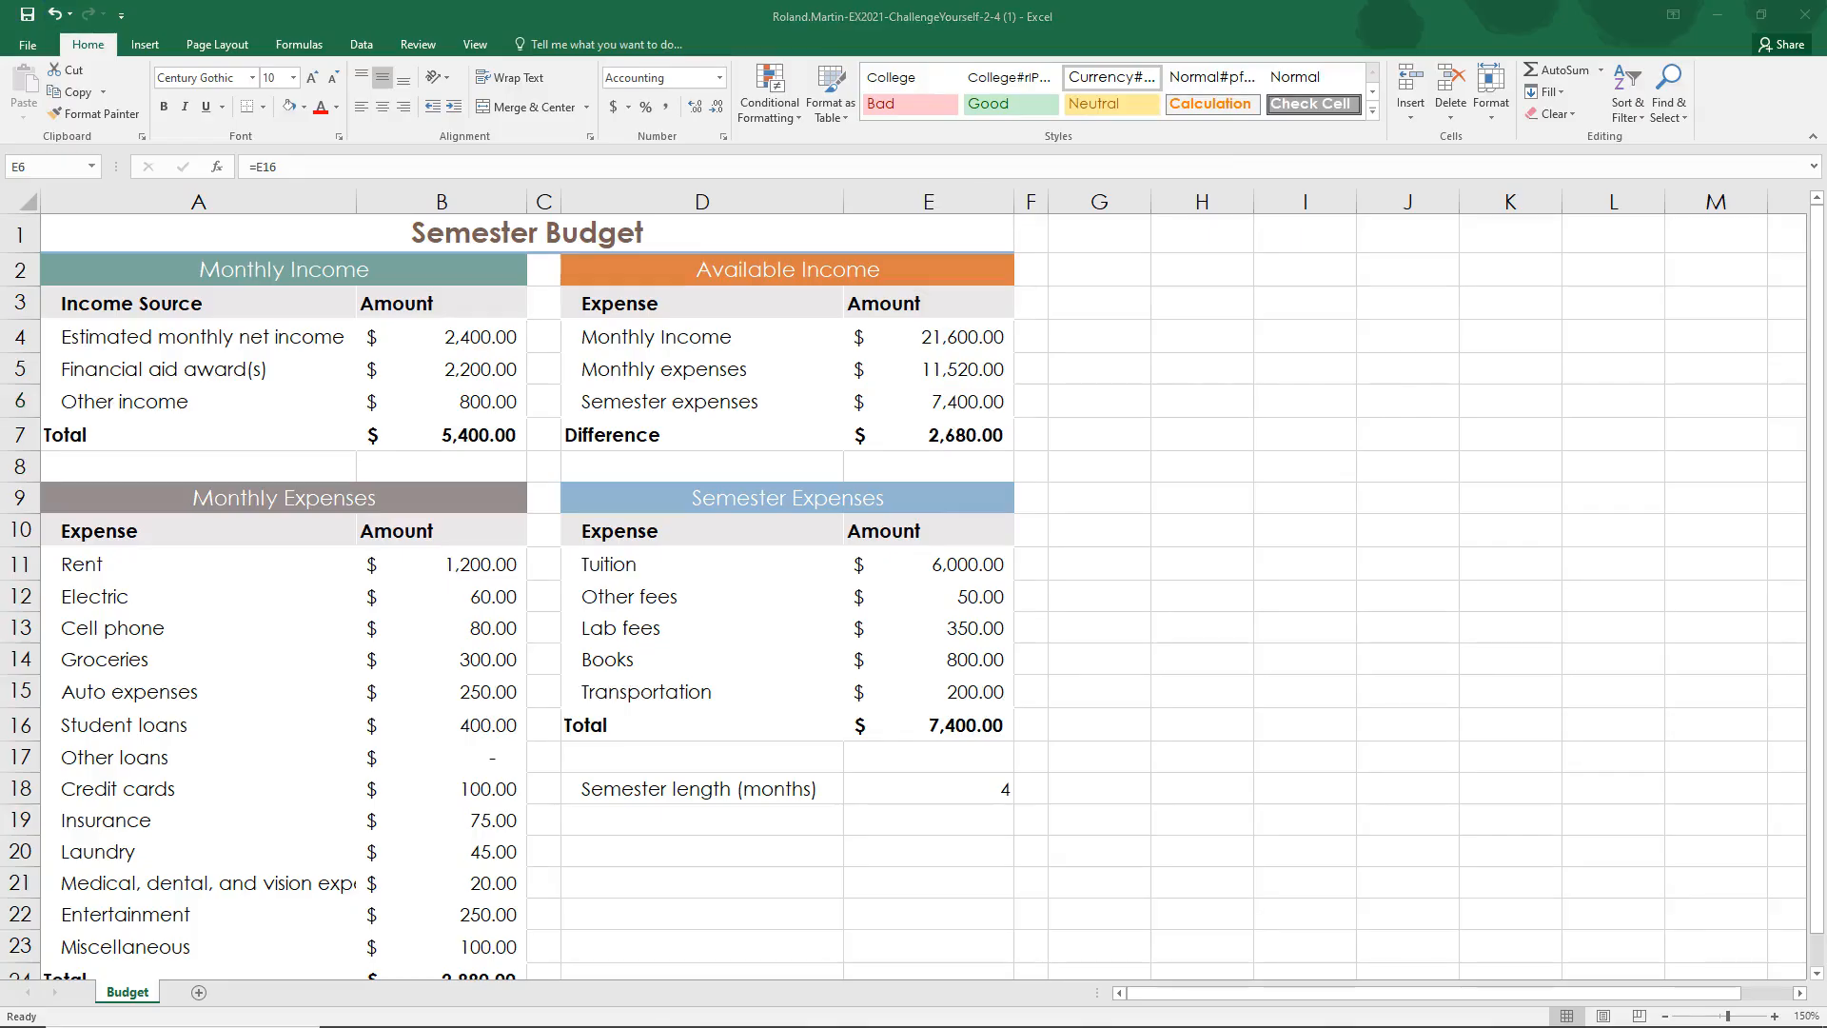
# Step: Switch to the SIMnet instructions and mark step 12 as complete
pyautogui.hotkey('alt', 'Tab')
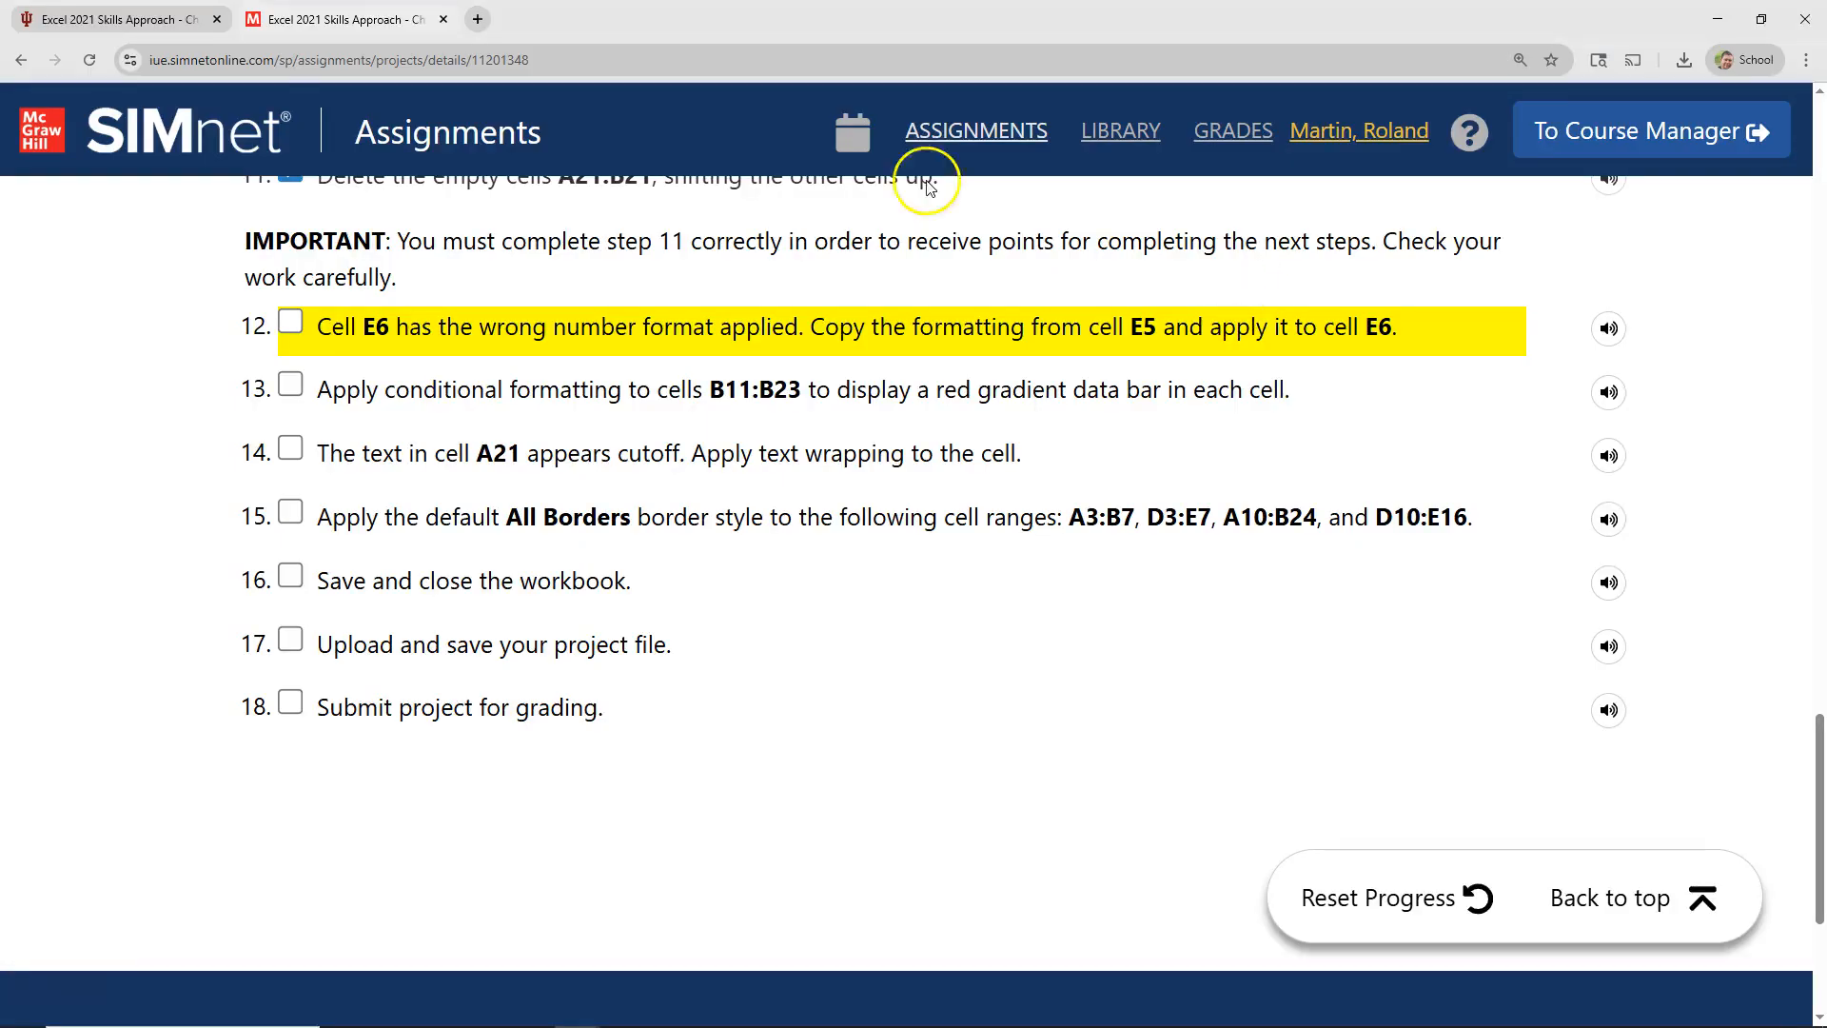
pyautogui.click(291, 324)
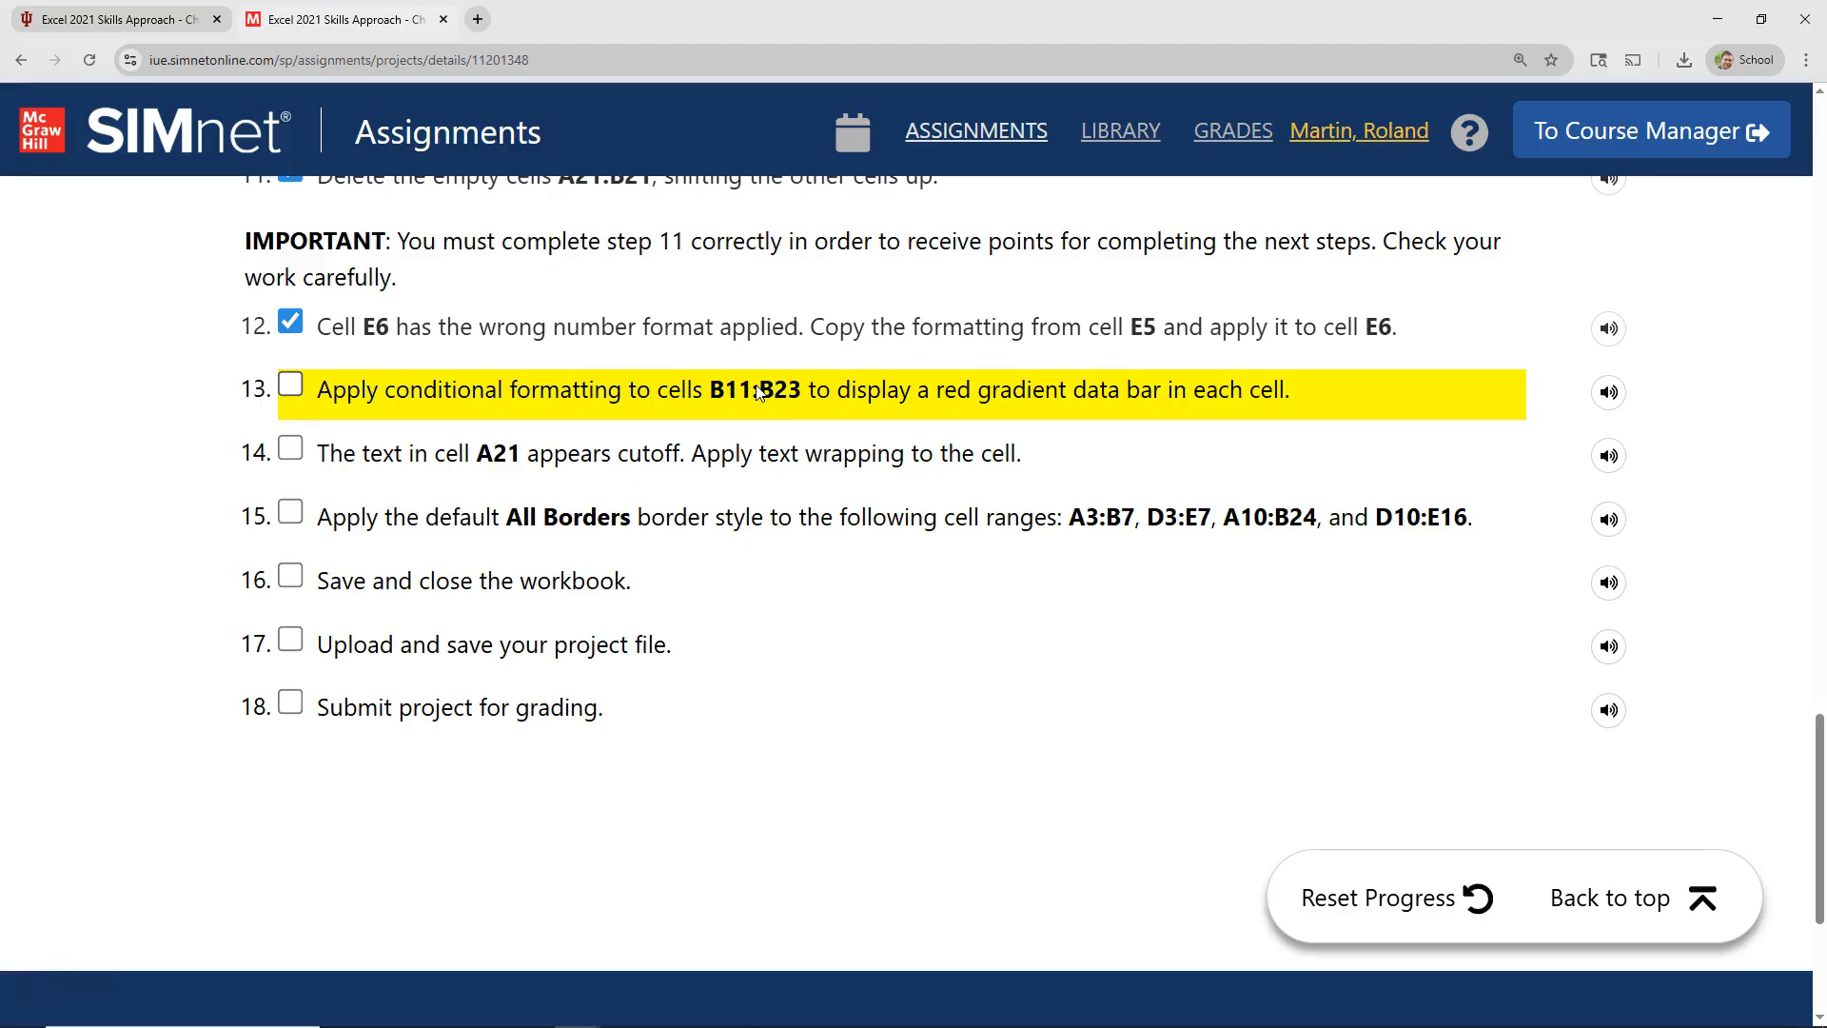
# Step: In Excel, select the Monthly Expenses amounts in cells B11:B23
pyautogui.hotkey('alt', 'Tab')
pyautogui.hotkey('alt', 'Tab')
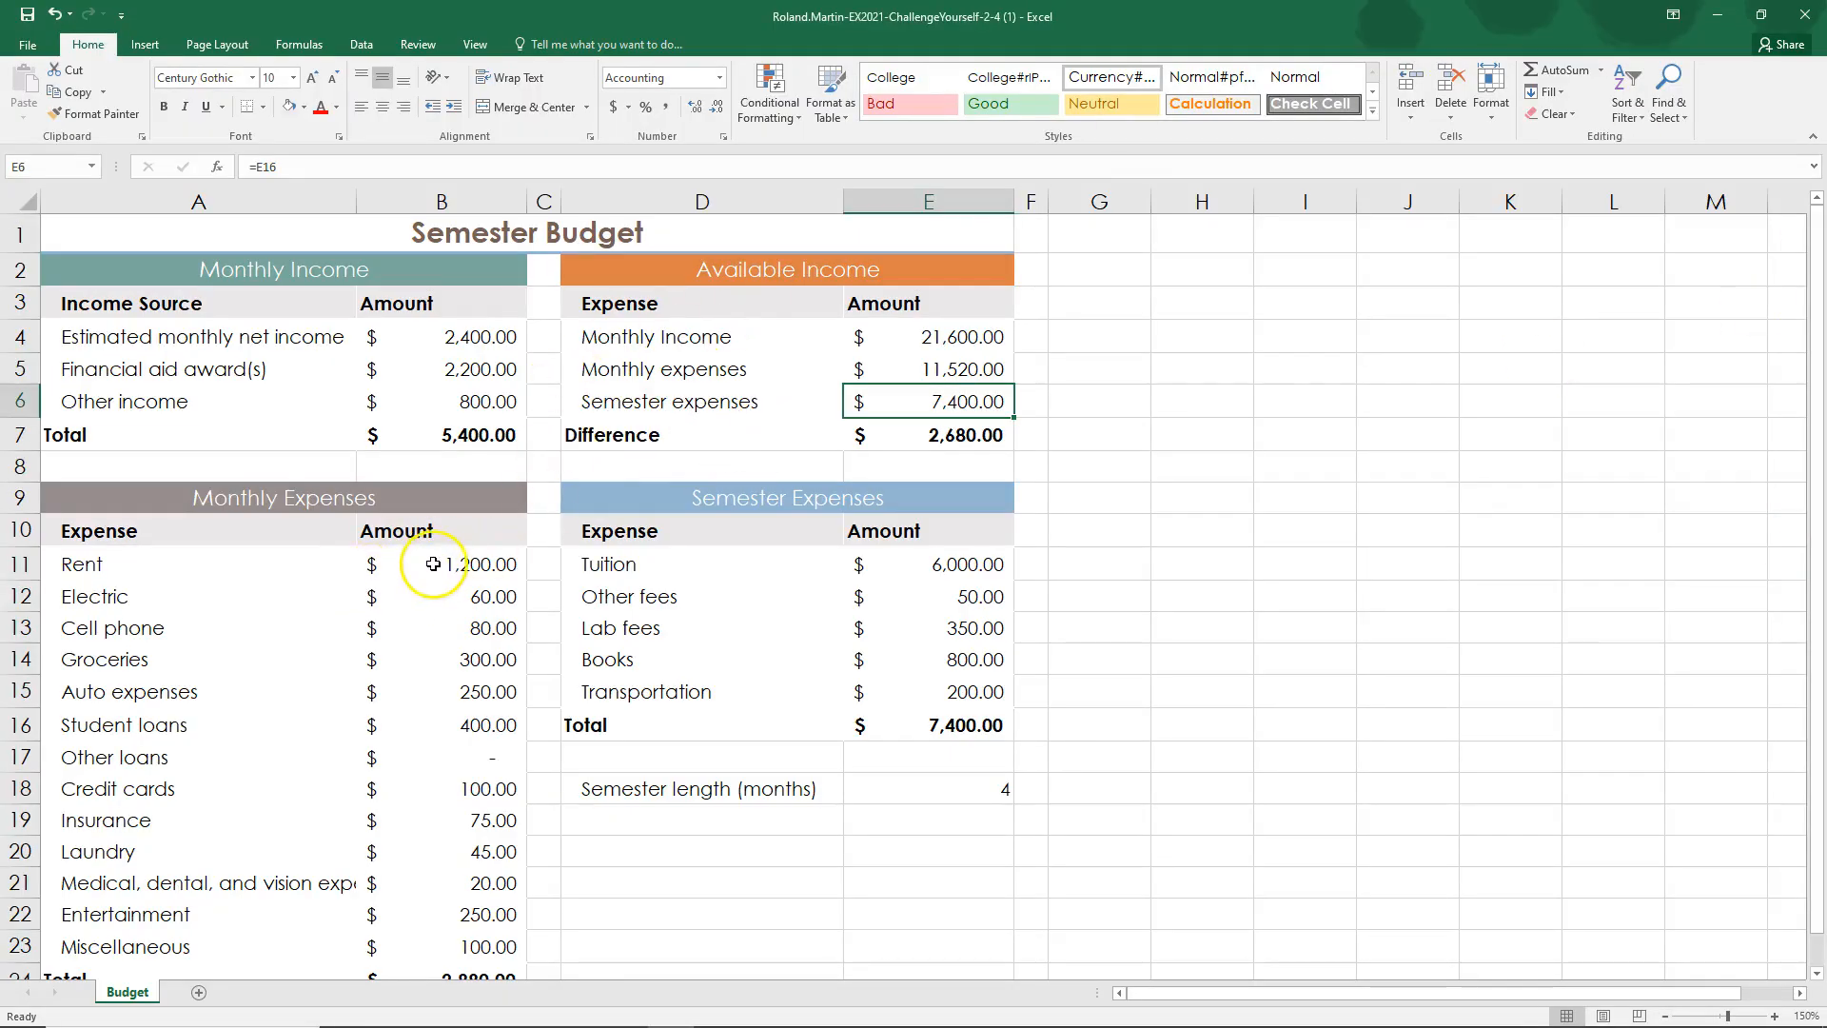
pyautogui.moveTo(434, 563); pyautogui.dragTo(460, 940)
pyautogui.scroll(-2, 845, 694)
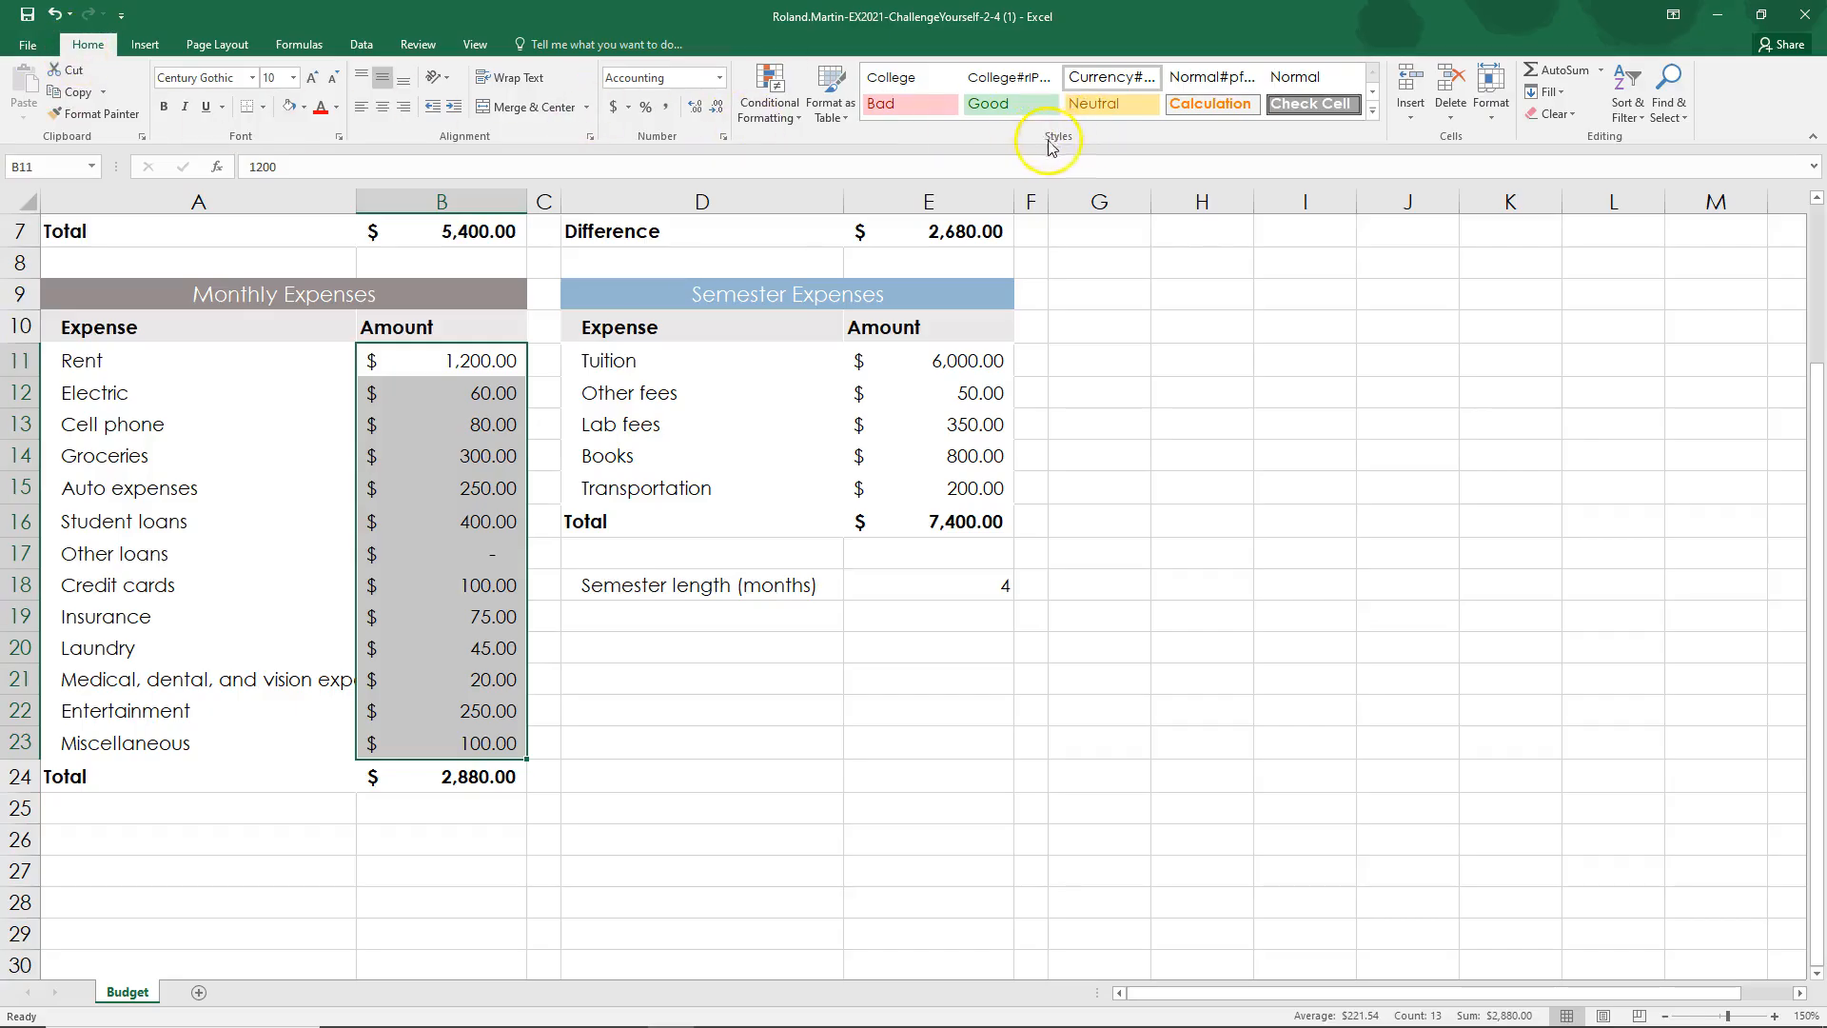
# Step: Examine the available conditional formatting categories, and check the data bar requirement of step 13 in the SIMnet instructions
pyautogui.click(769, 122)
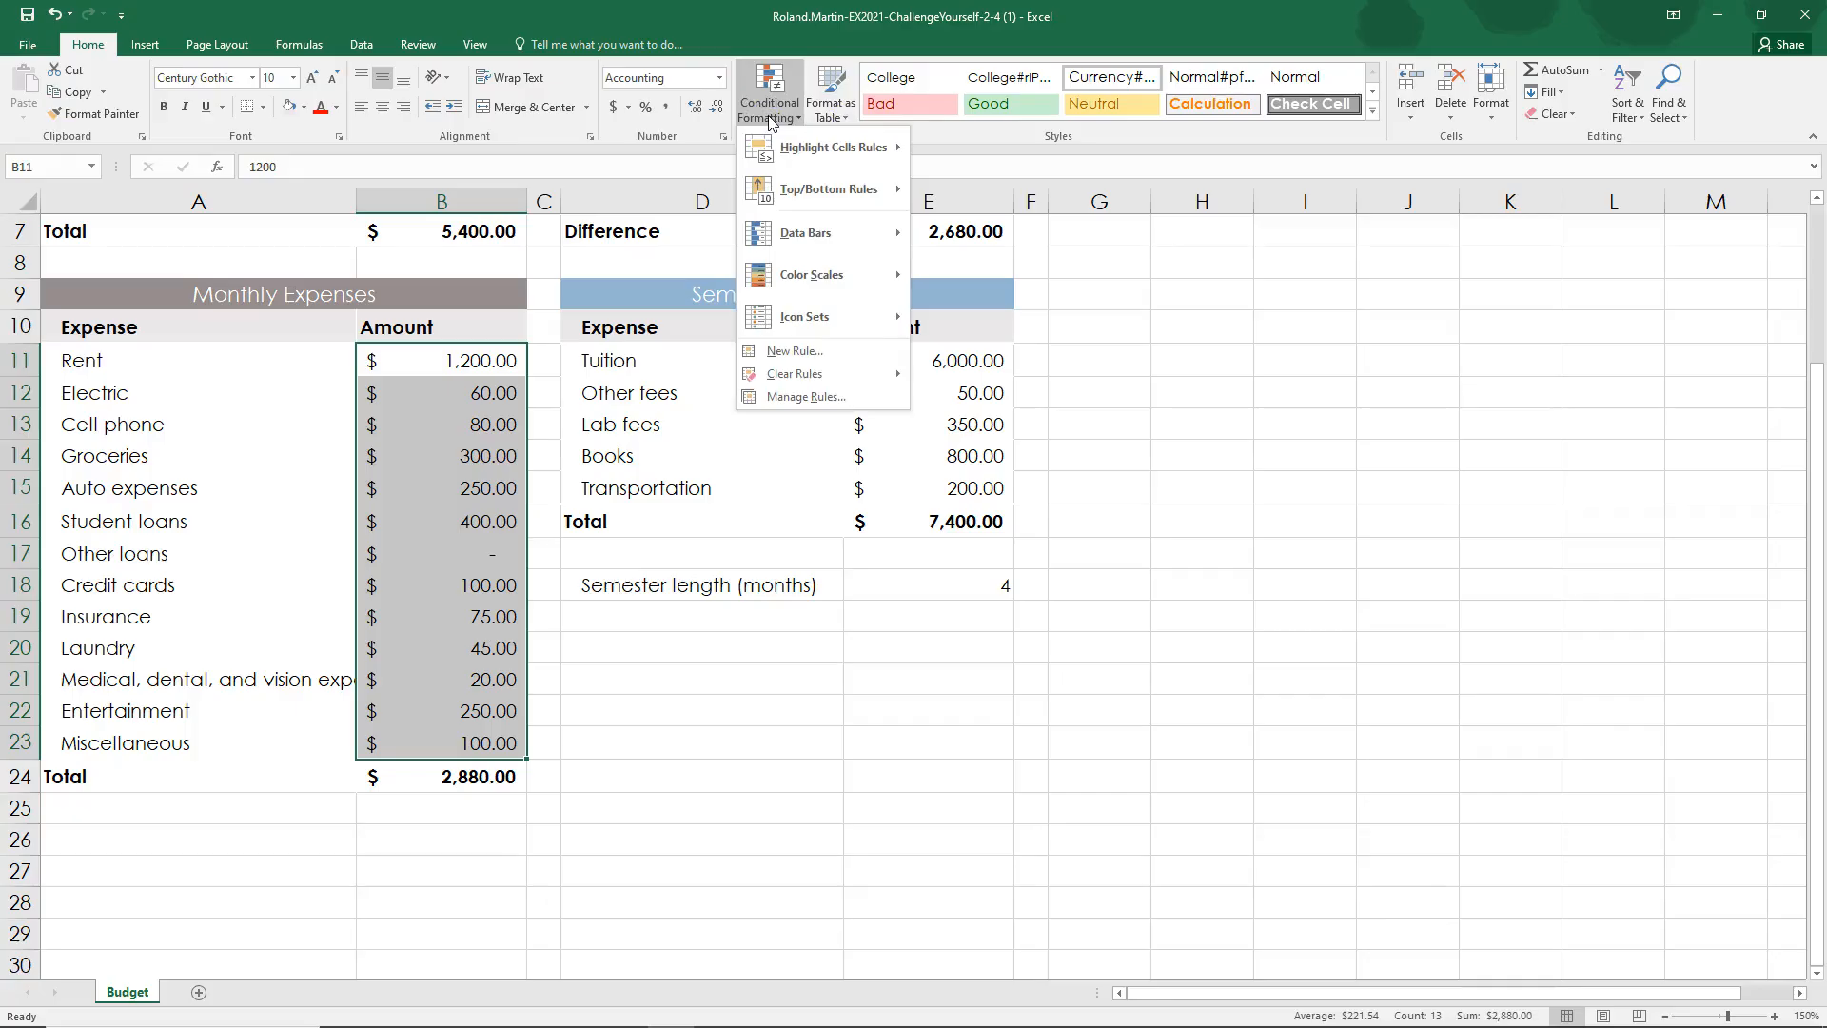
pyautogui.moveTo(825, 198)
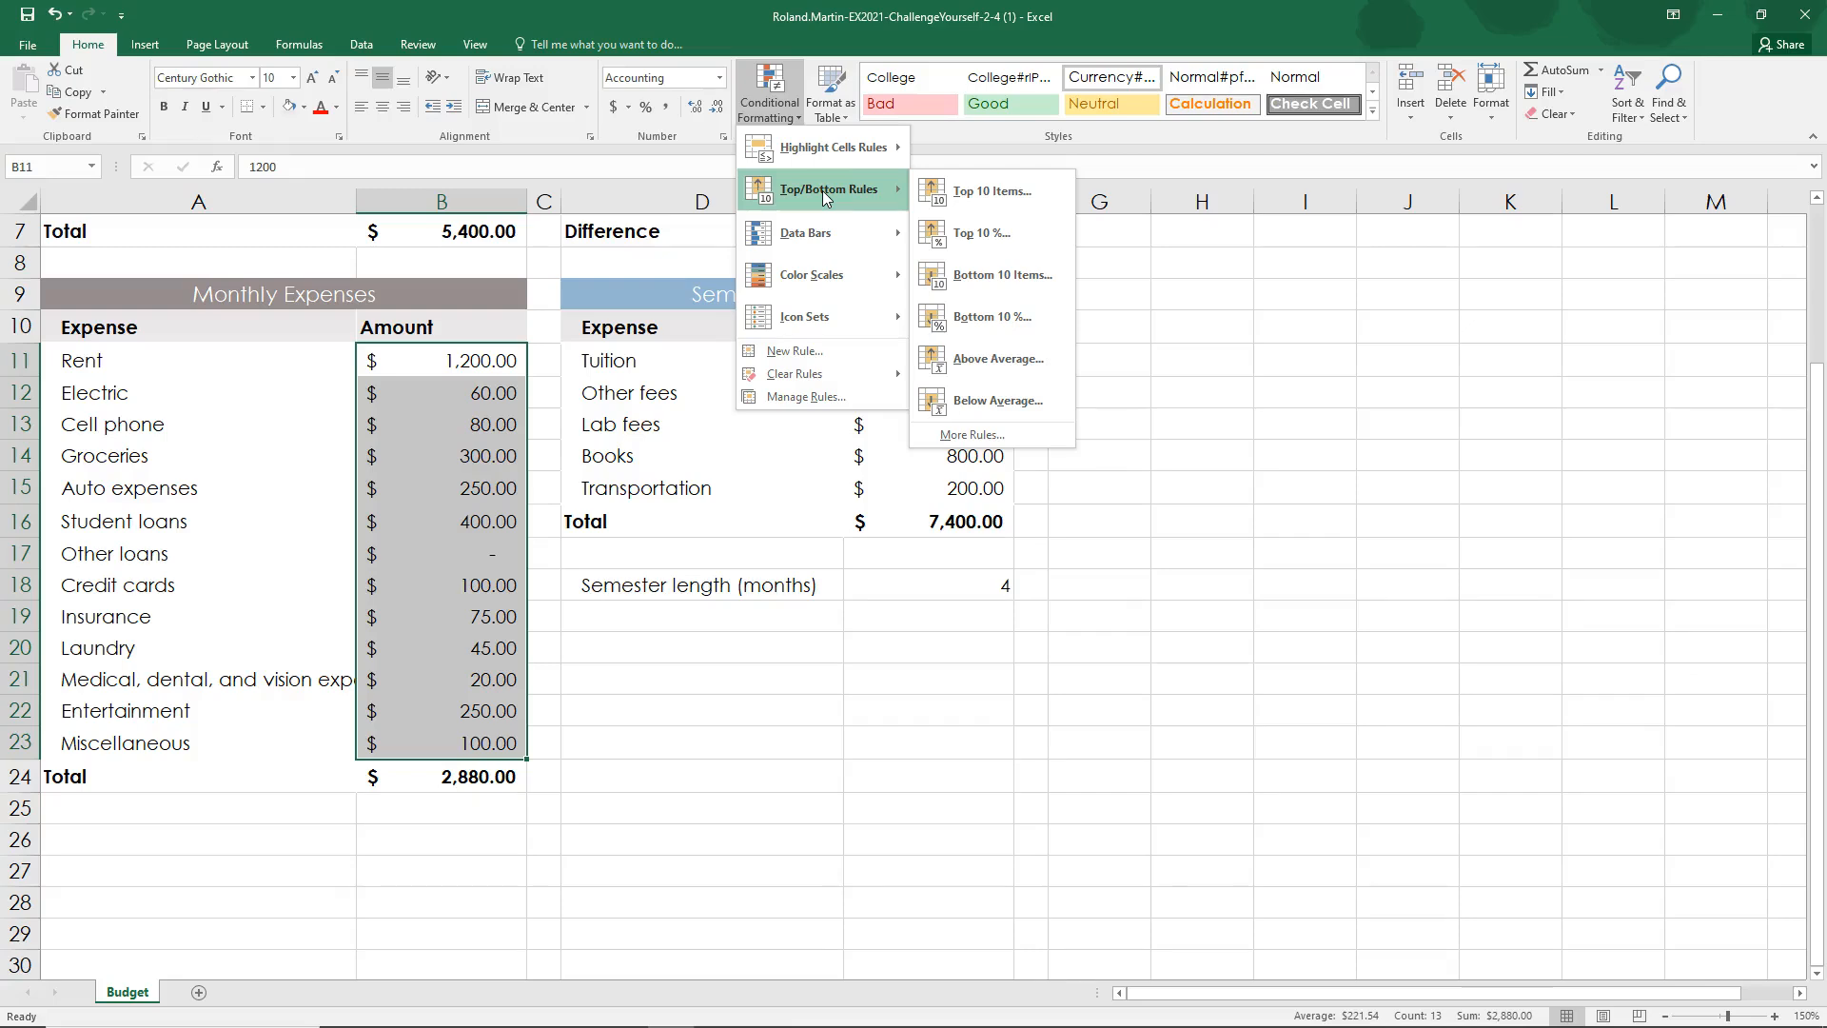
pyautogui.click(811, 240)
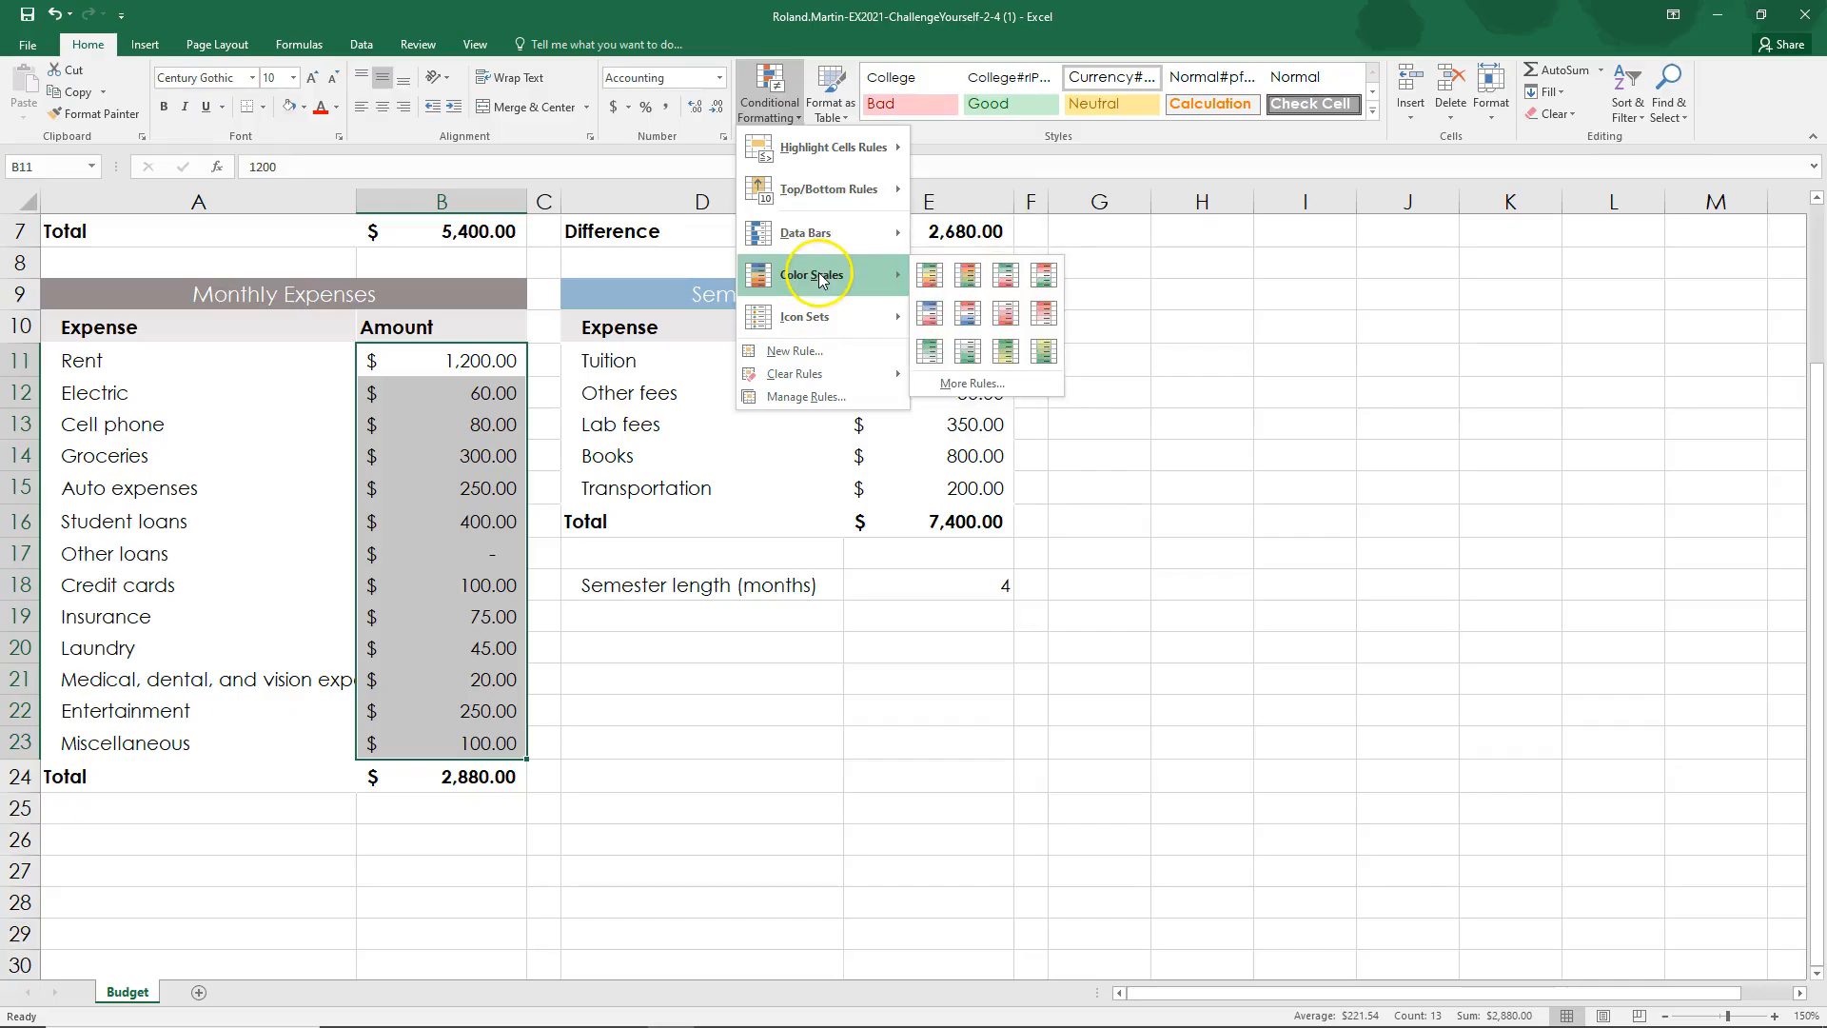
pyautogui.click(811, 318)
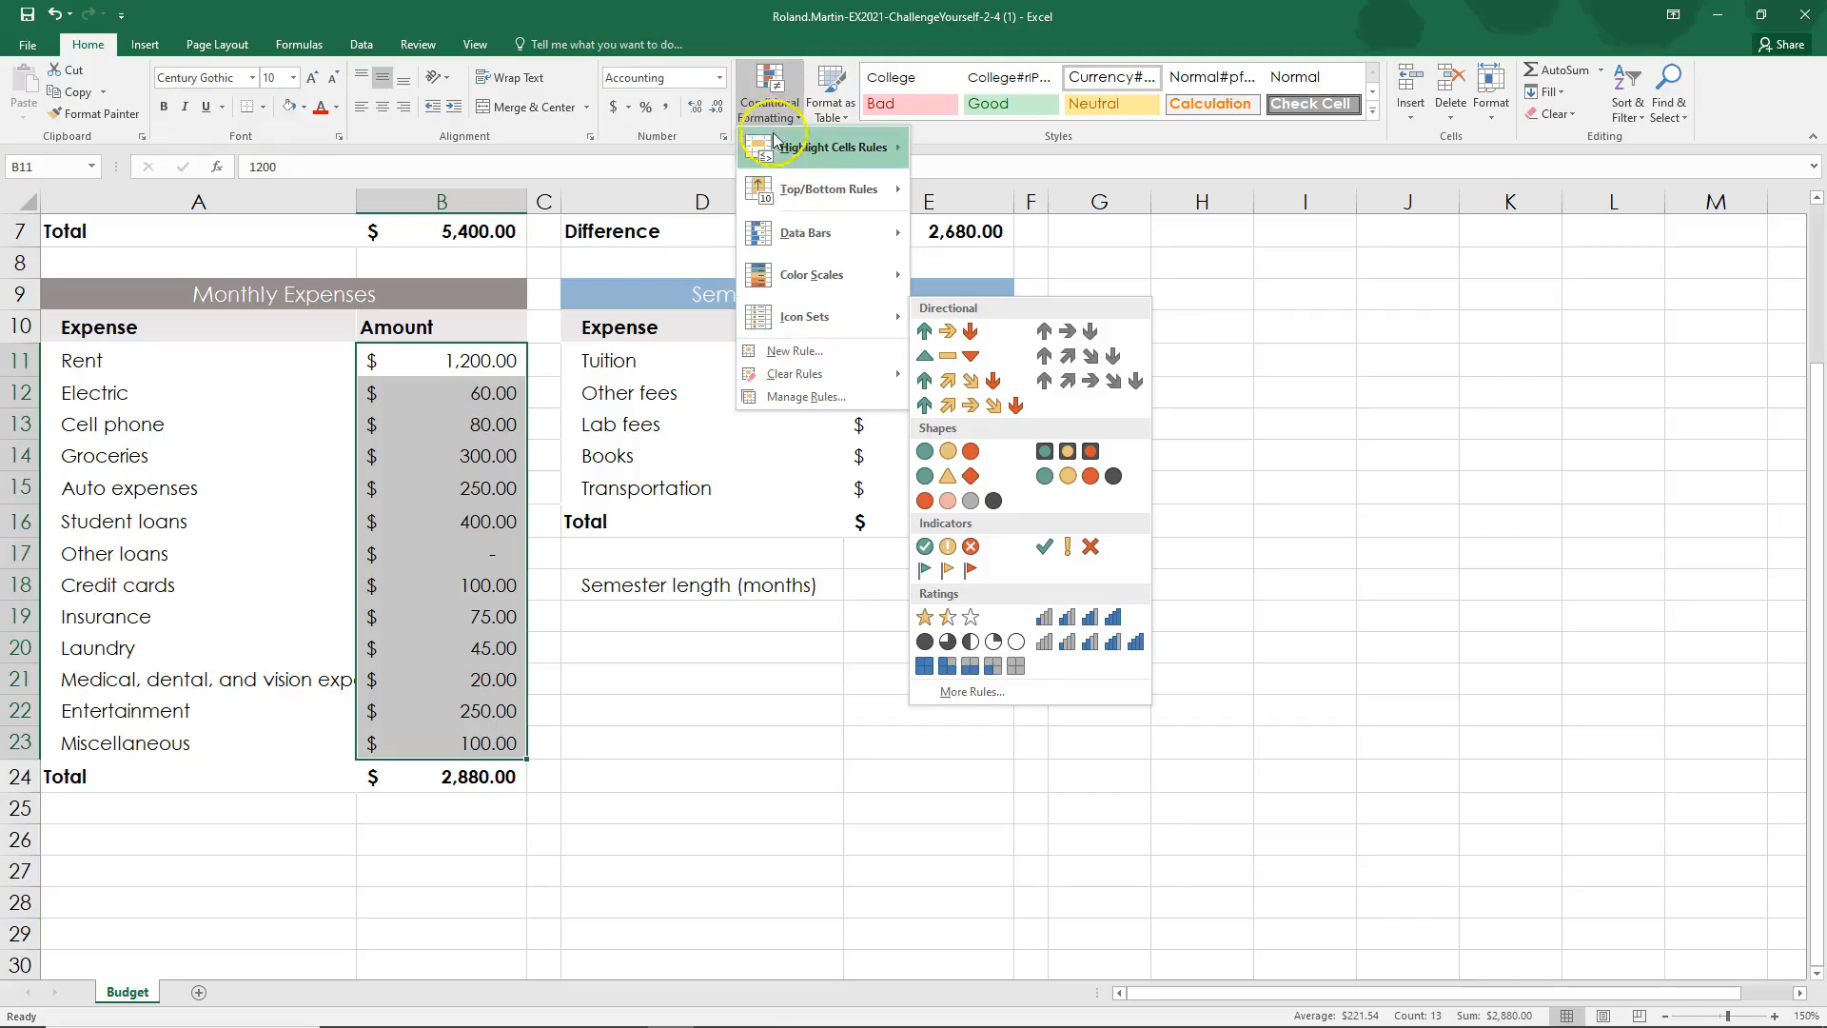
pyautogui.click(817, 384)
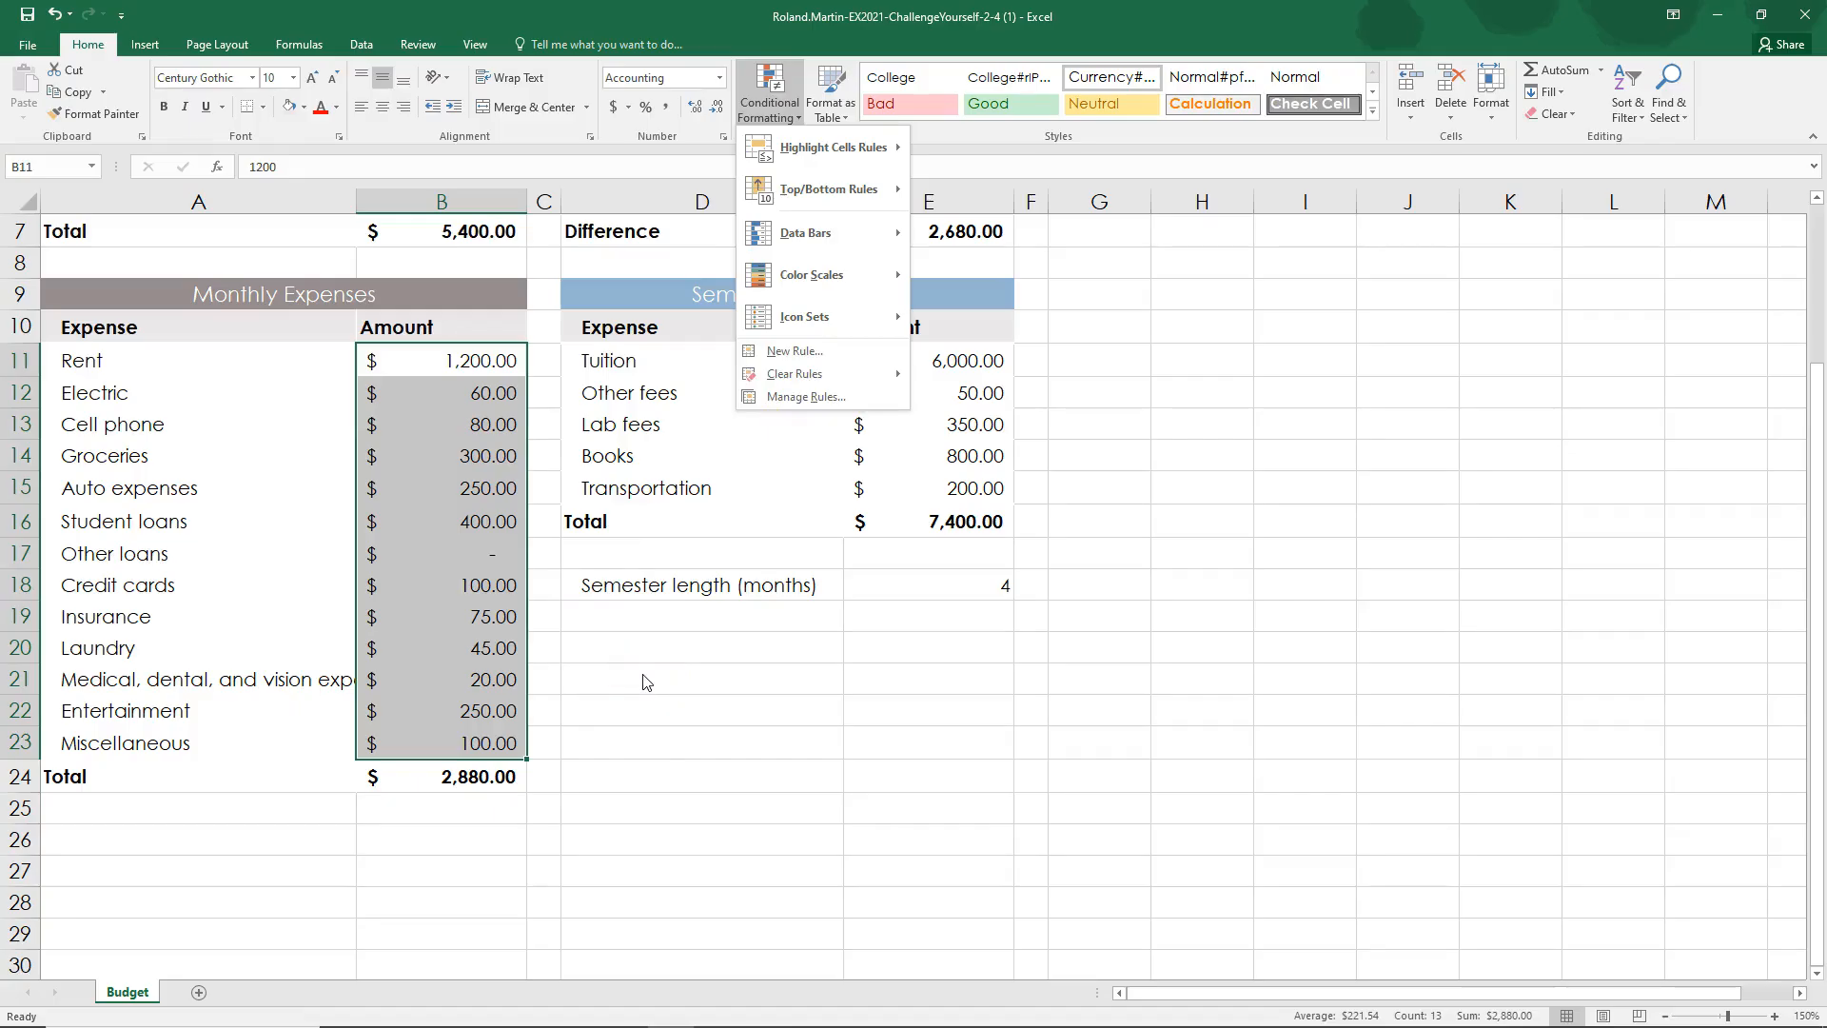
pyautogui.click(669, 623)
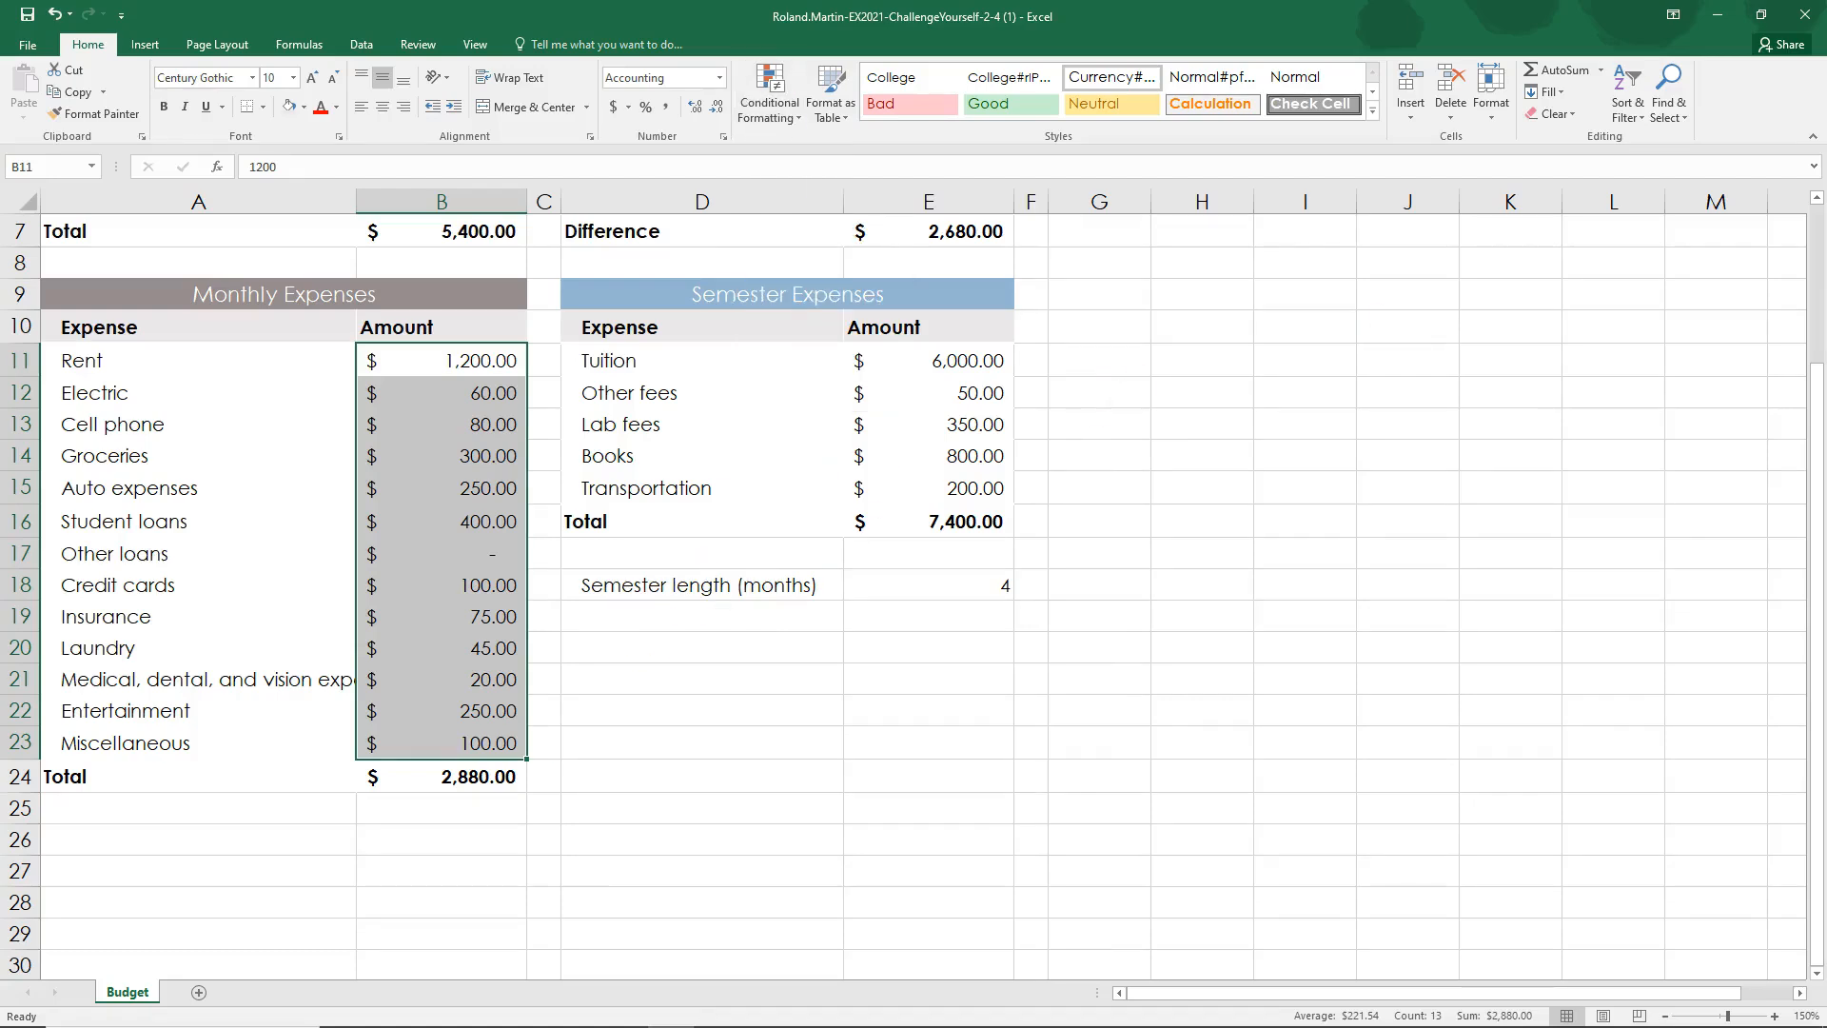
pyautogui.hotkey('alt', 'Tab')
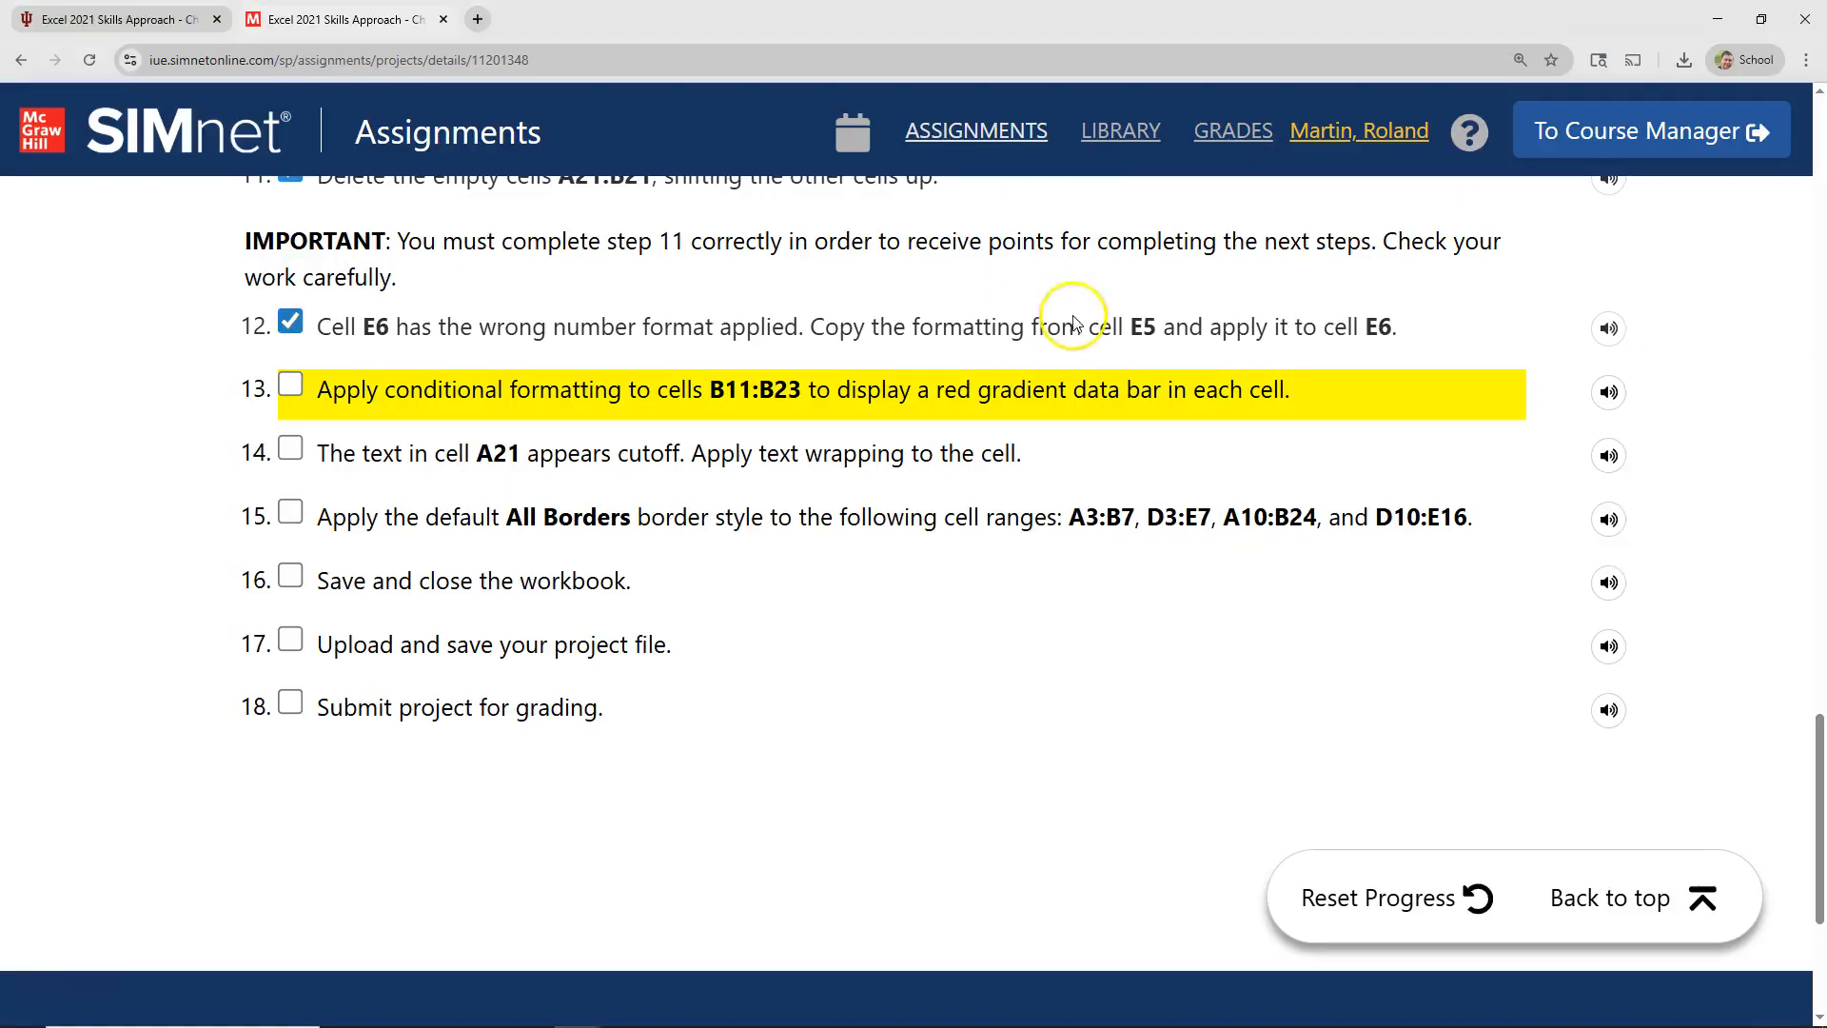
pyautogui.moveTo(1073, 398); pyautogui.dragTo(1162, 398)
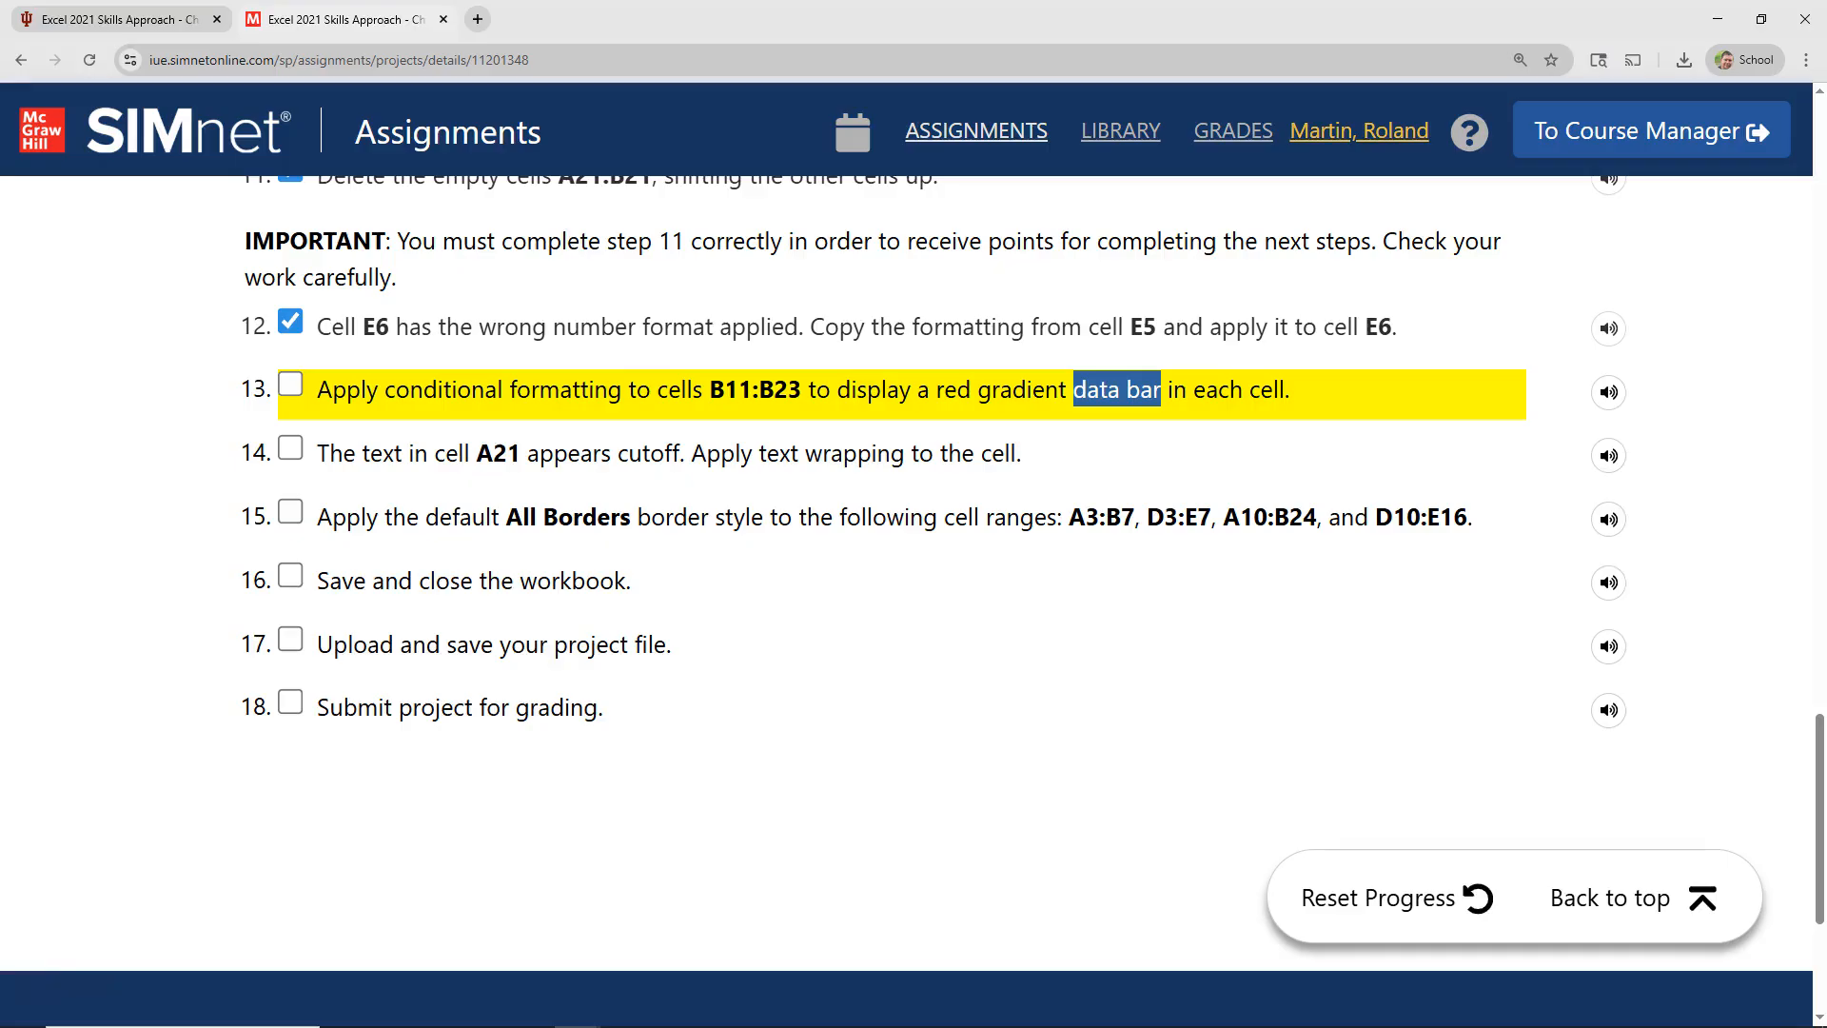
# Step: In Excel, apply conditional formatting with the red gradient-fill data bar to cells B11:B23
pyautogui.hotkey('alt', 'Tab')
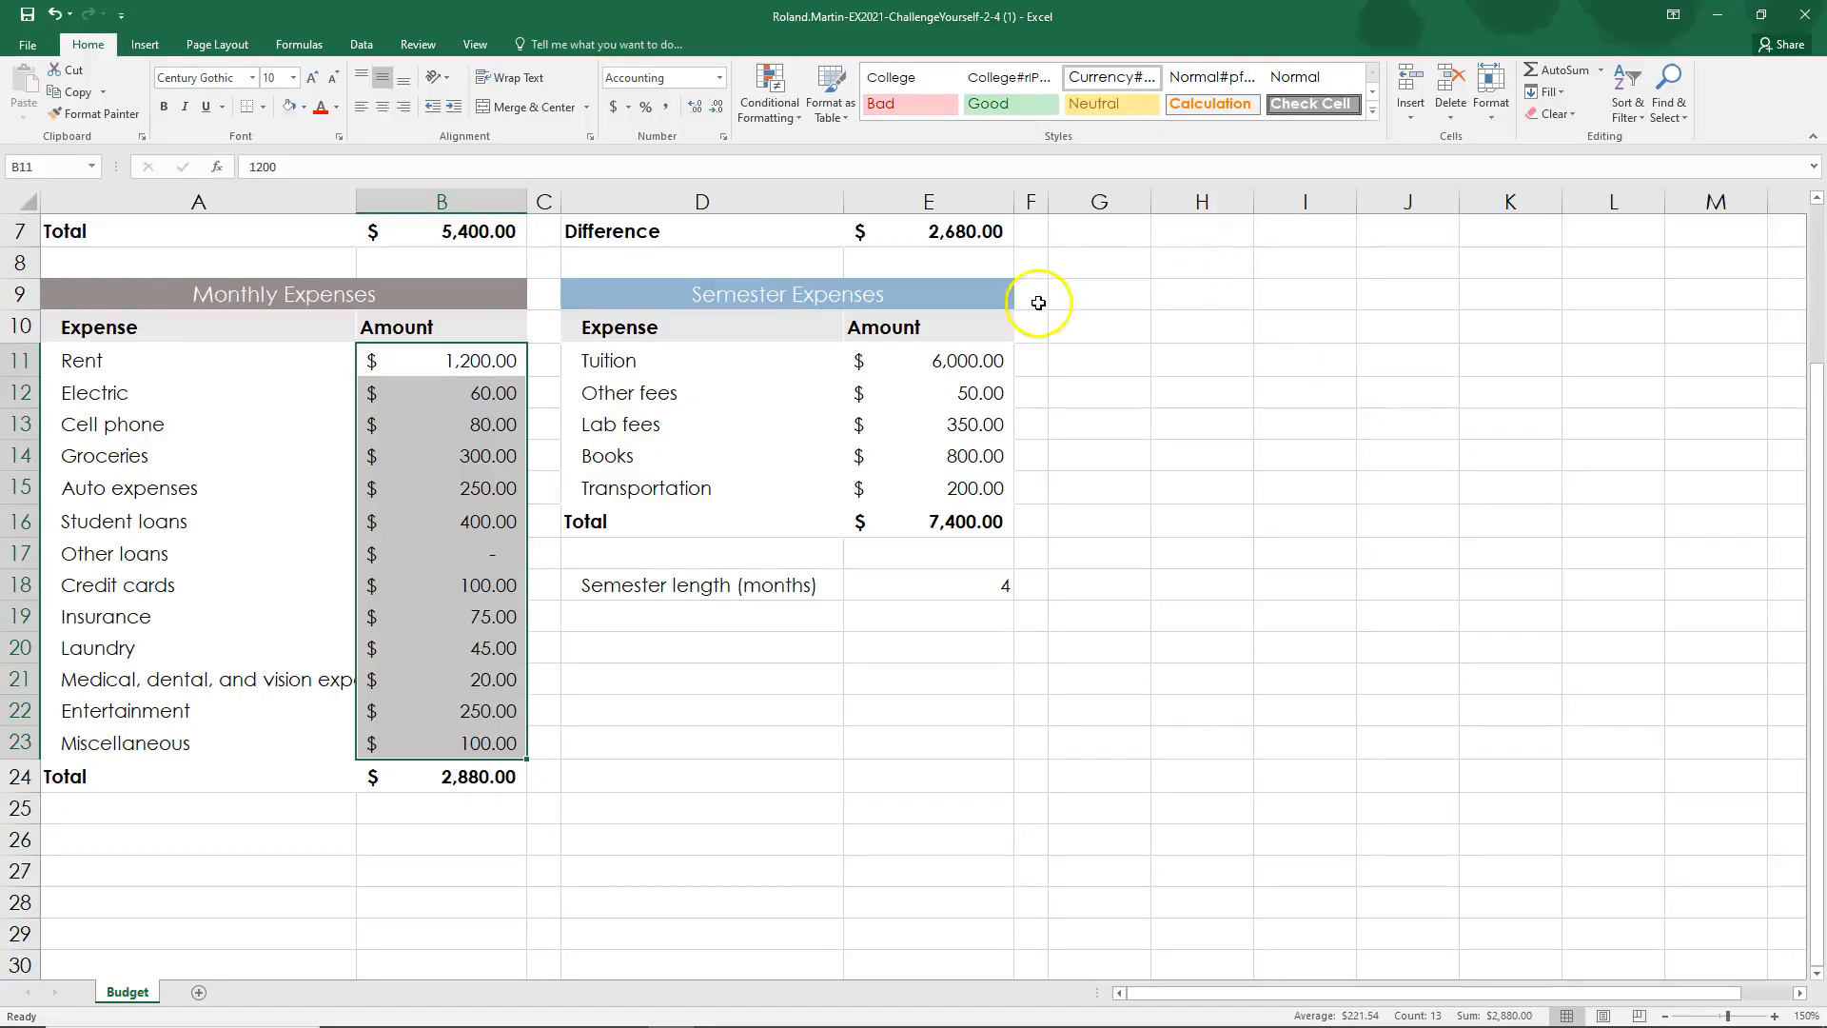
pyautogui.click(784, 119)
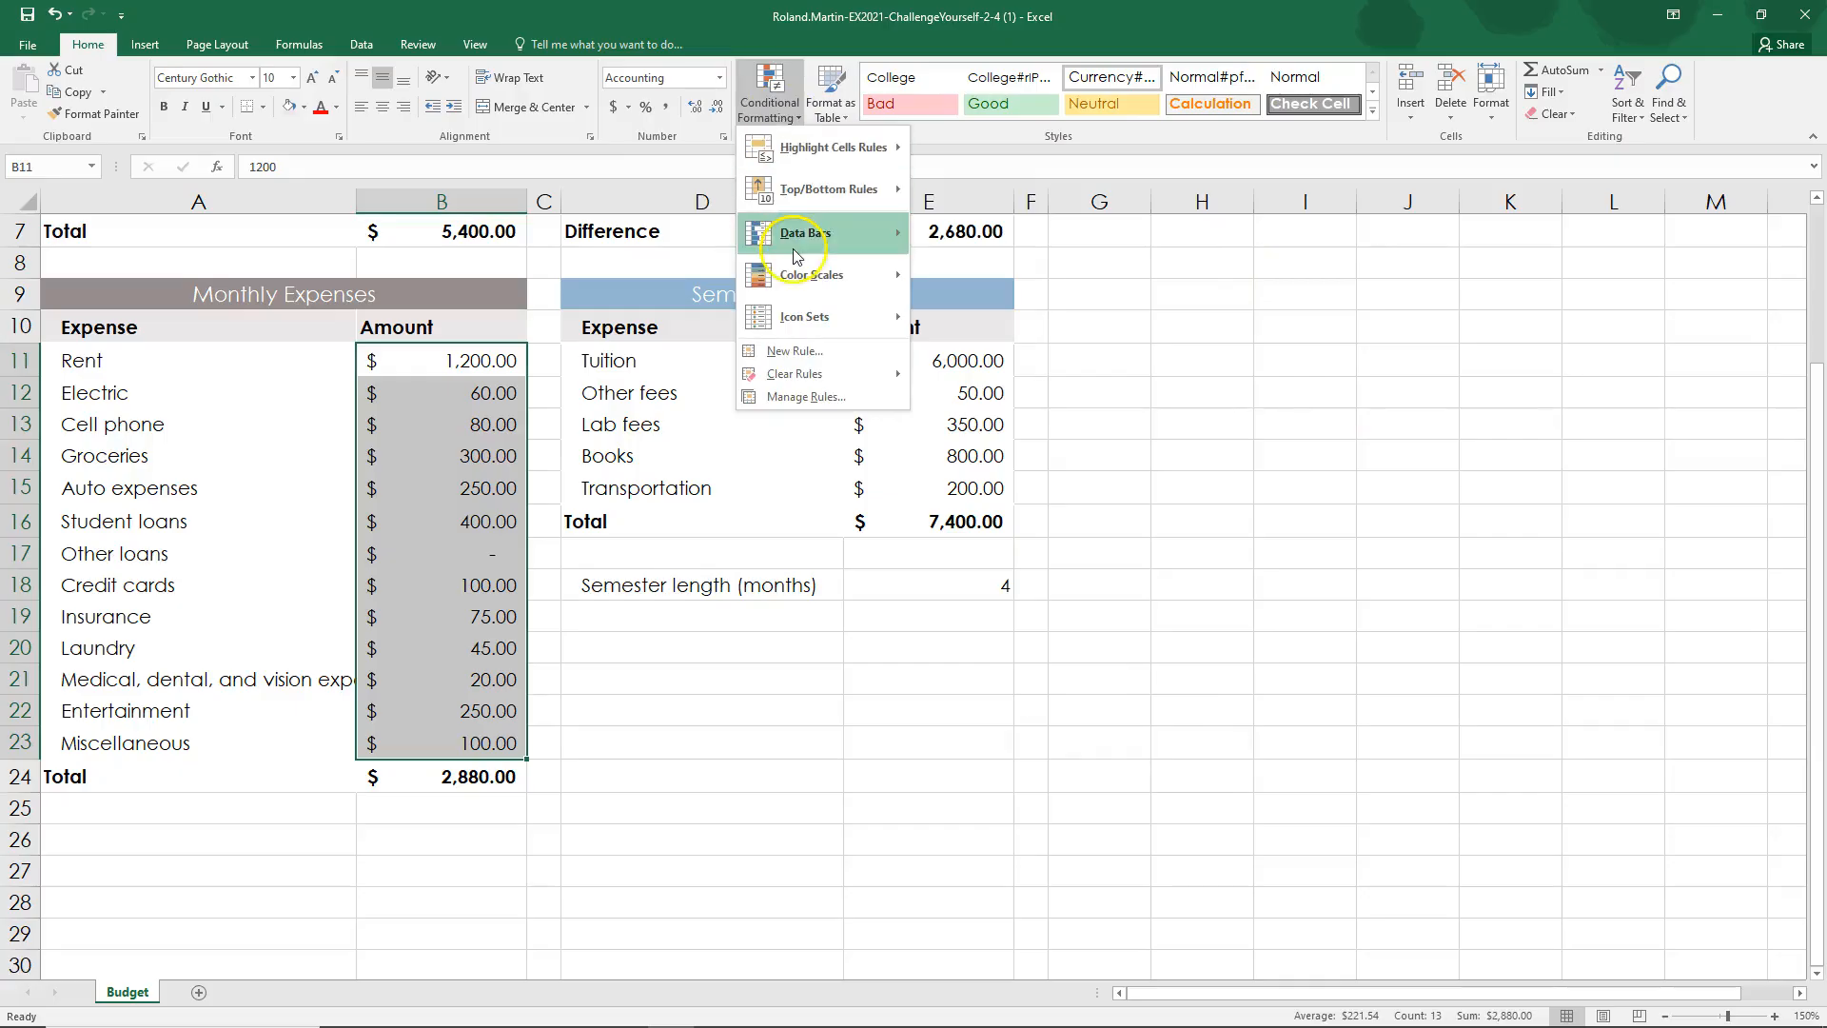
pyautogui.moveTo(794, 252)
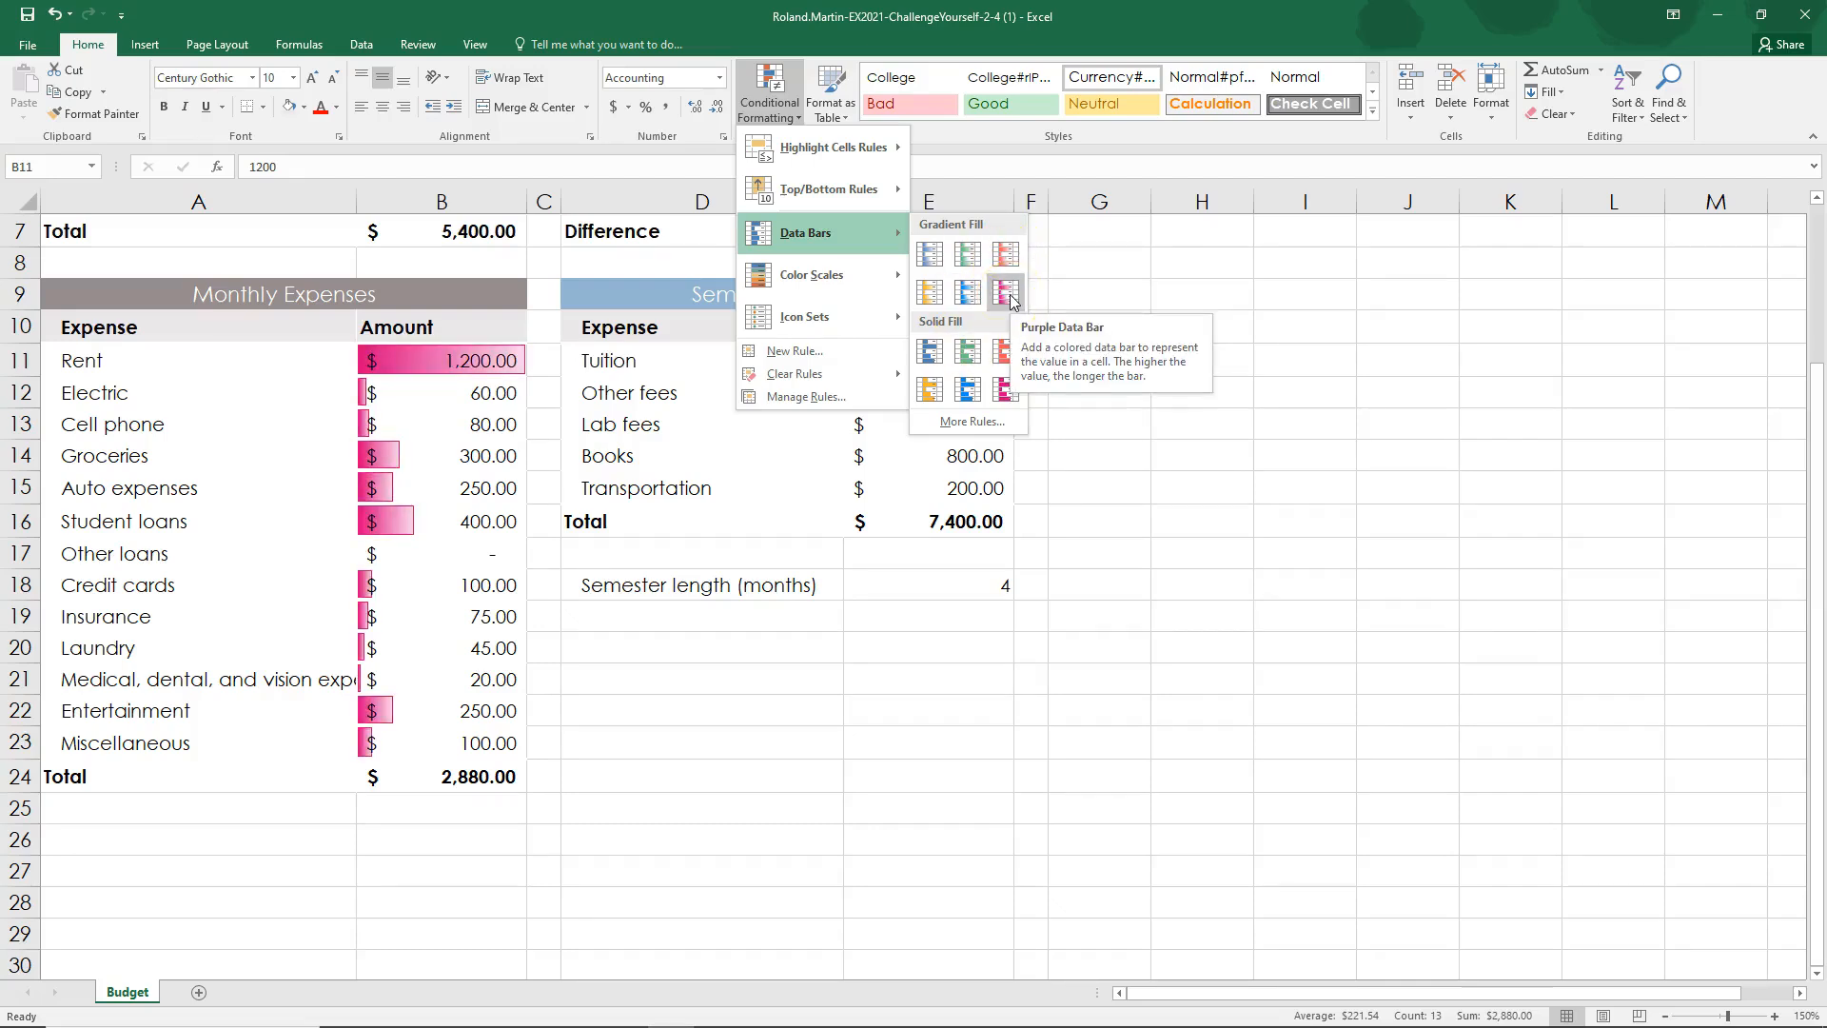
pyautogui.click(1009, 254)
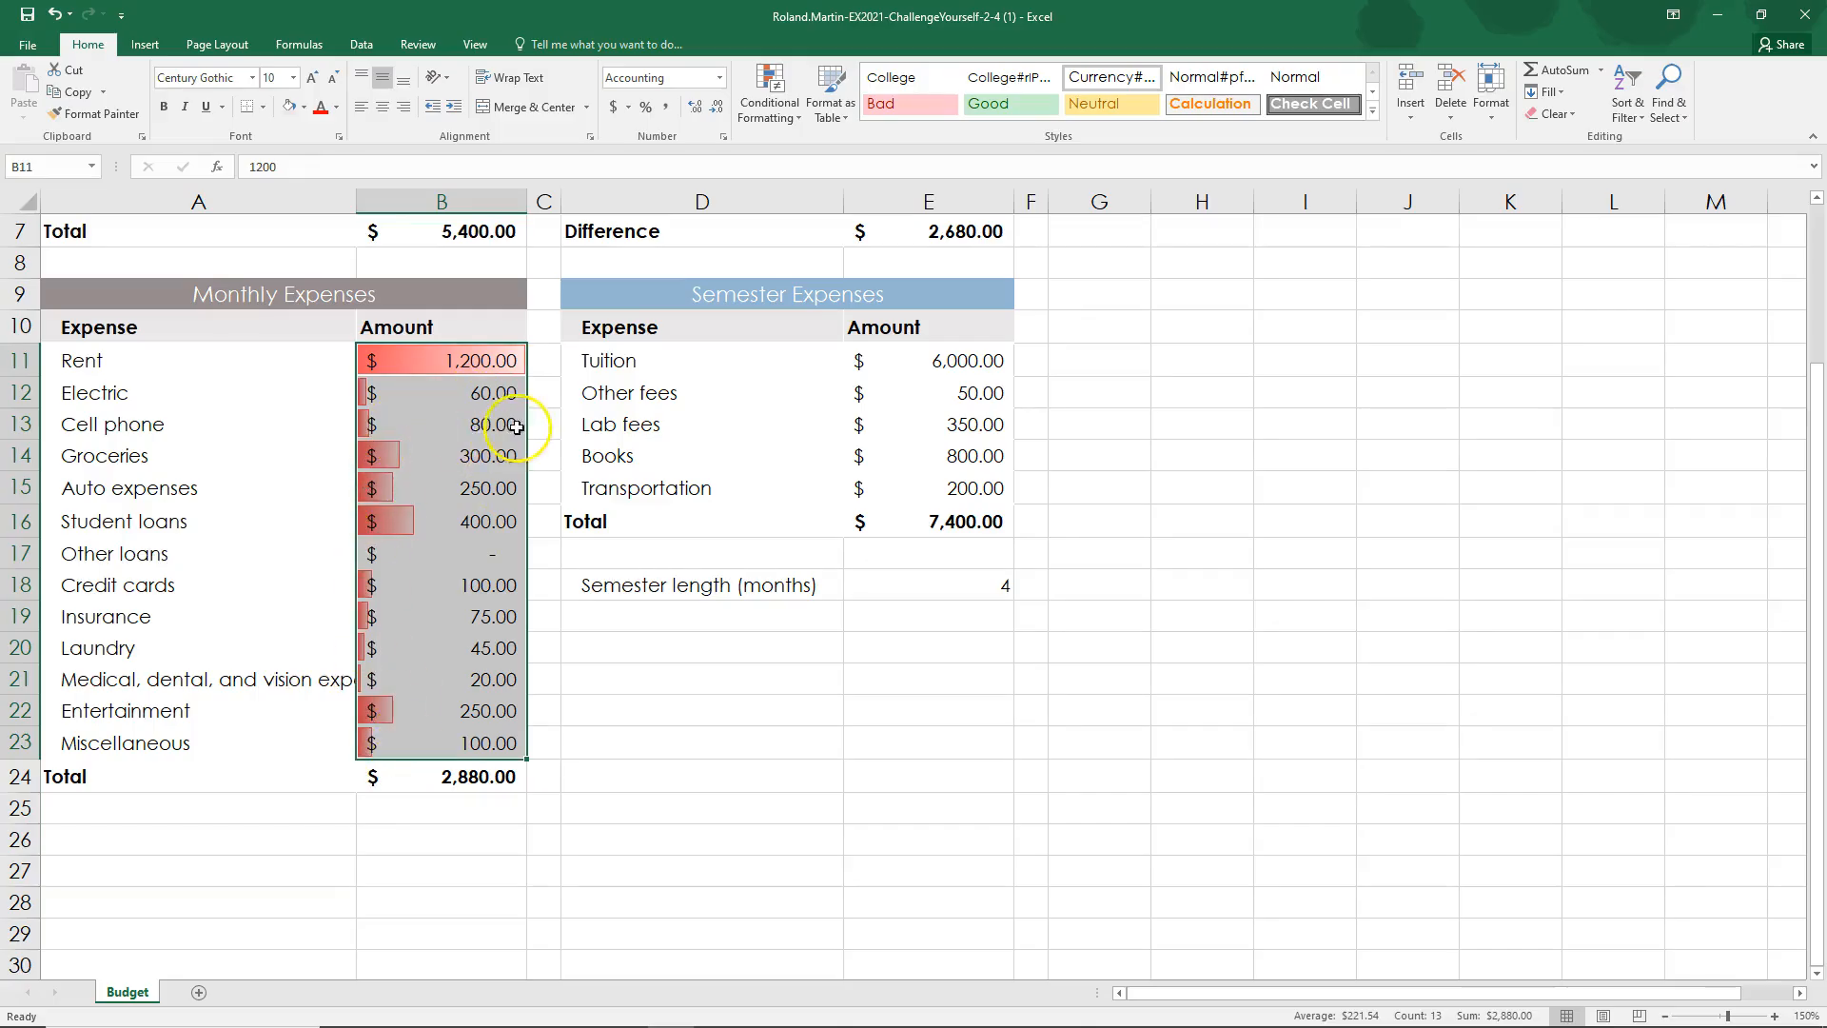
pyautogui.click(579, 423)
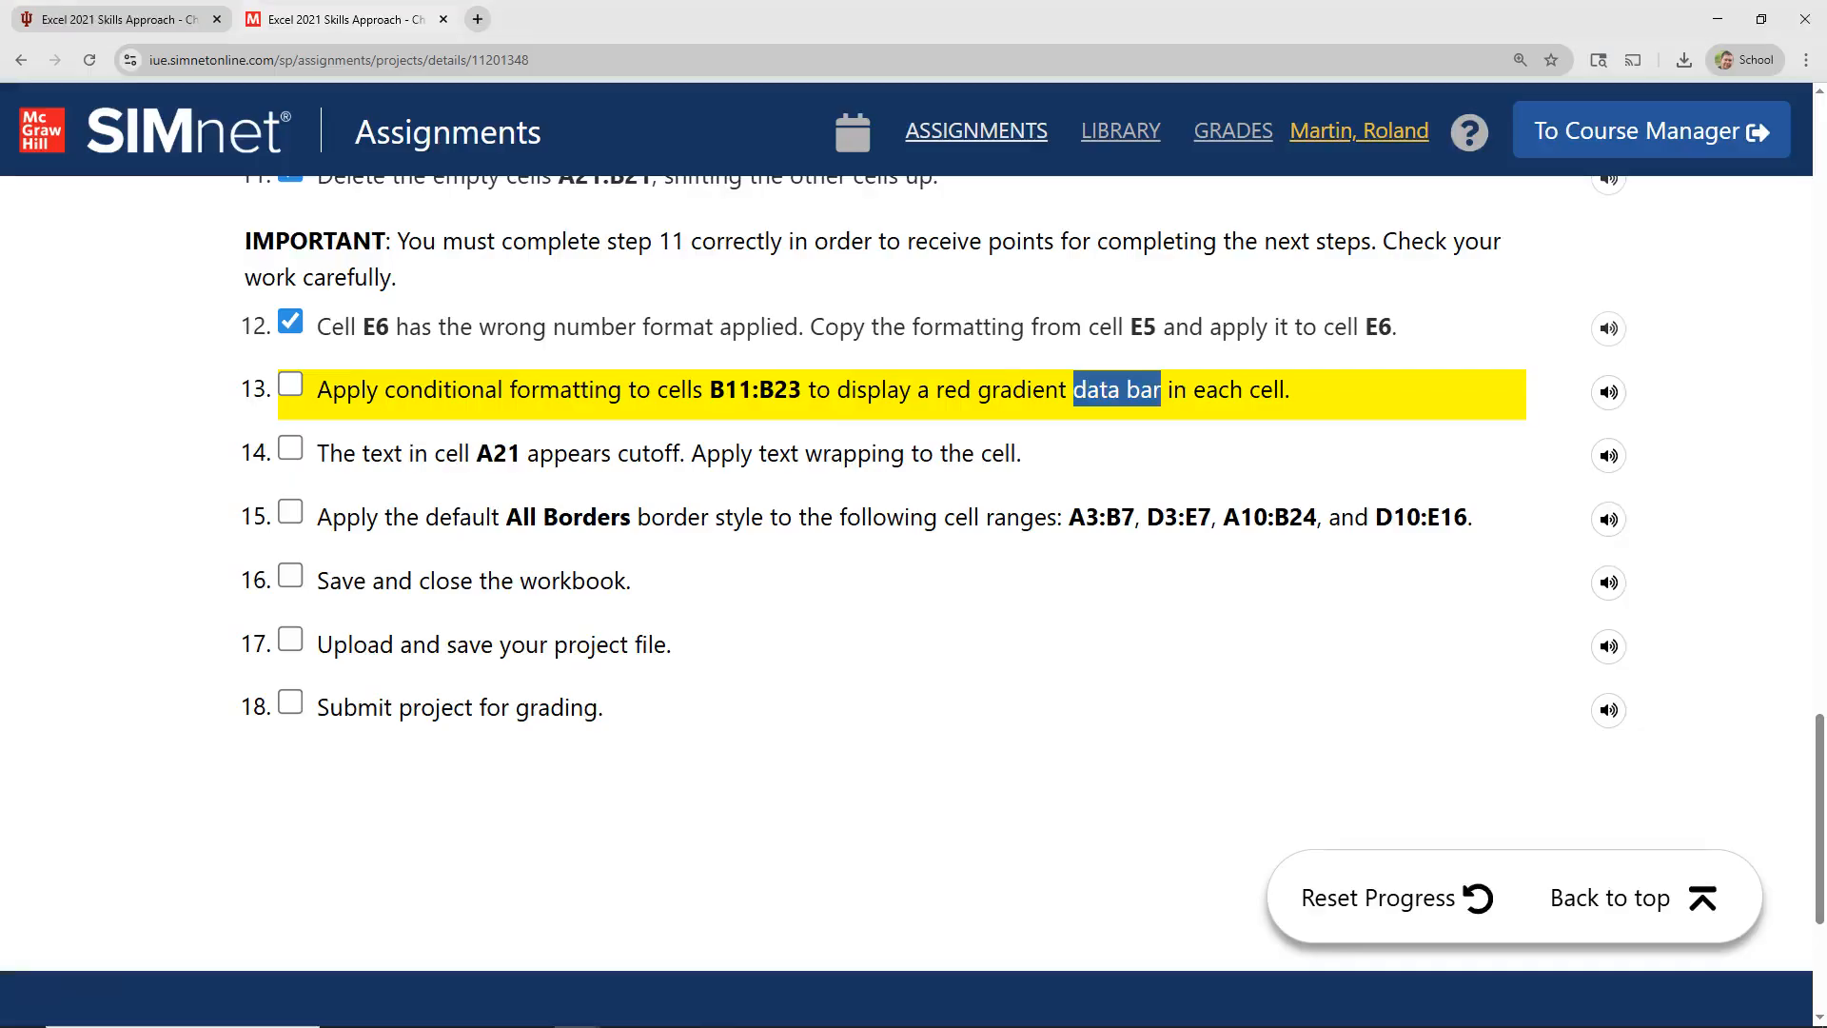
# Step: Switch to the SIMnet instructions and mark step 13 as complete
pyautogui.hotkey('alt', 'Tab')
pyautogui.click(290, 385)
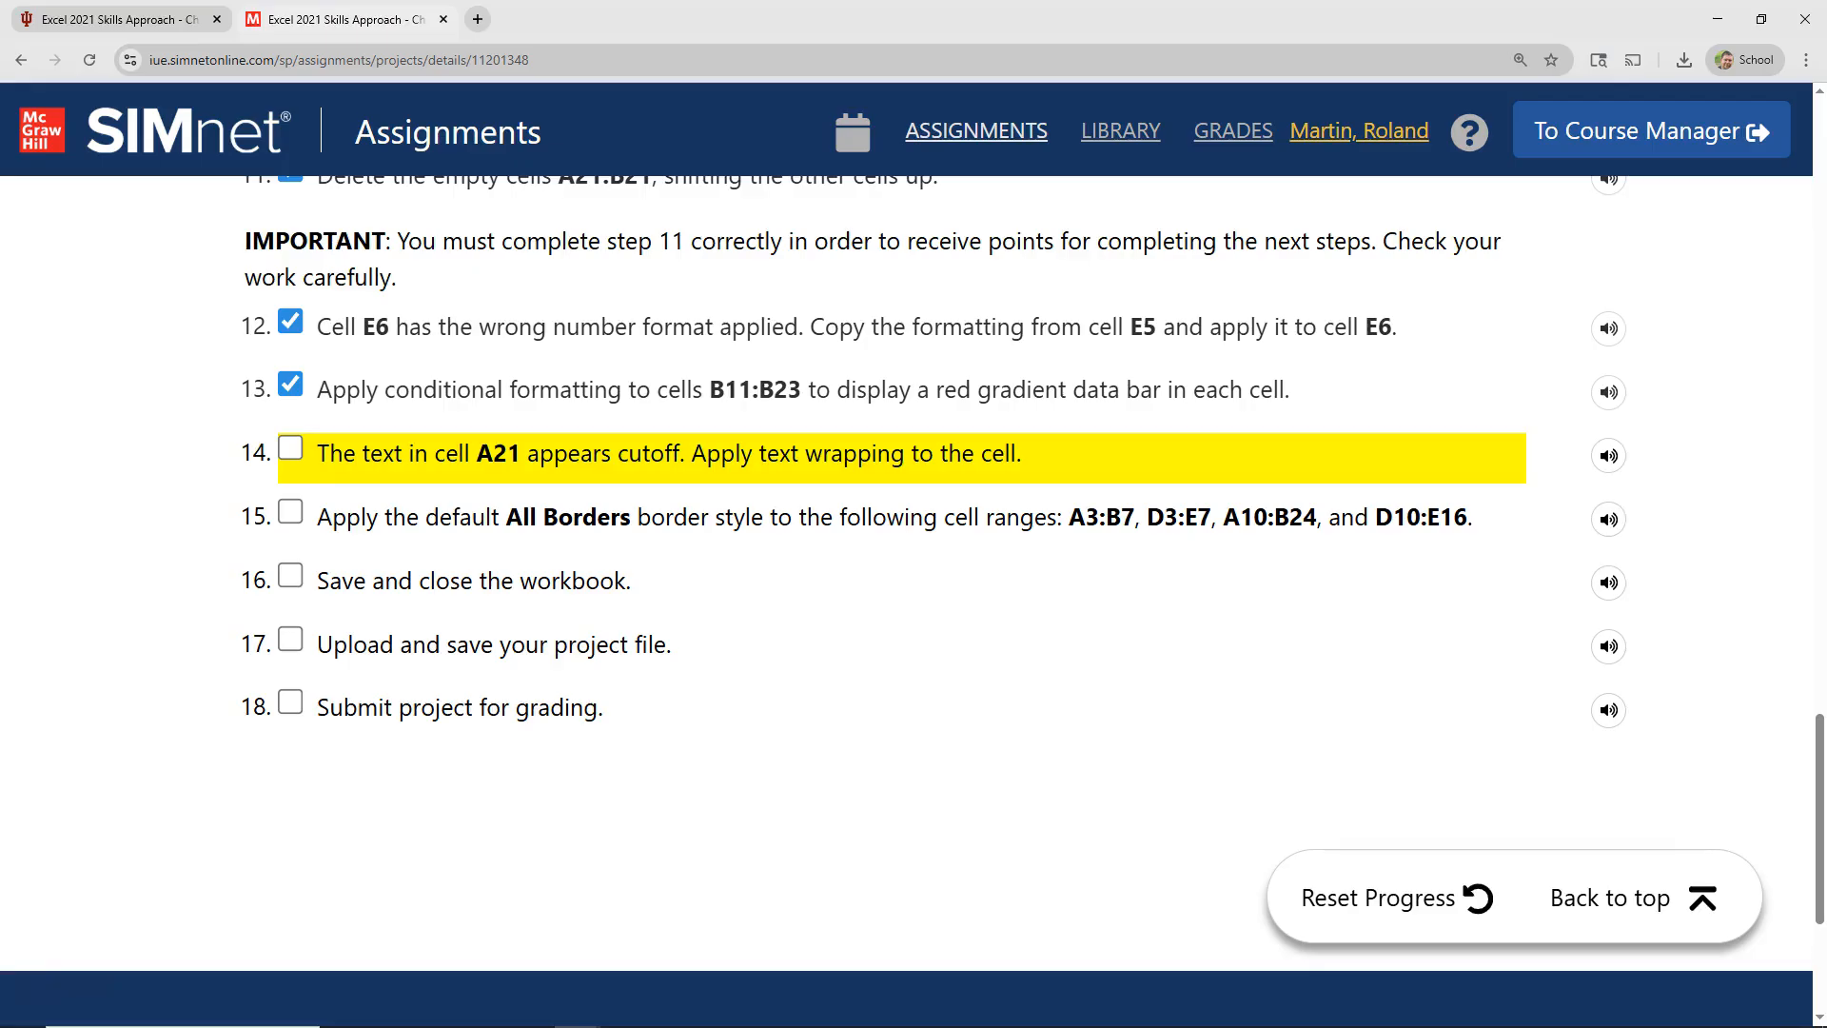
# Step: In Excel, select cell A21 and examine its number, alignment, font, border, fill and protection settings in Format Cells without changing them
pyautogui.hotkey('alt', 'Tab')
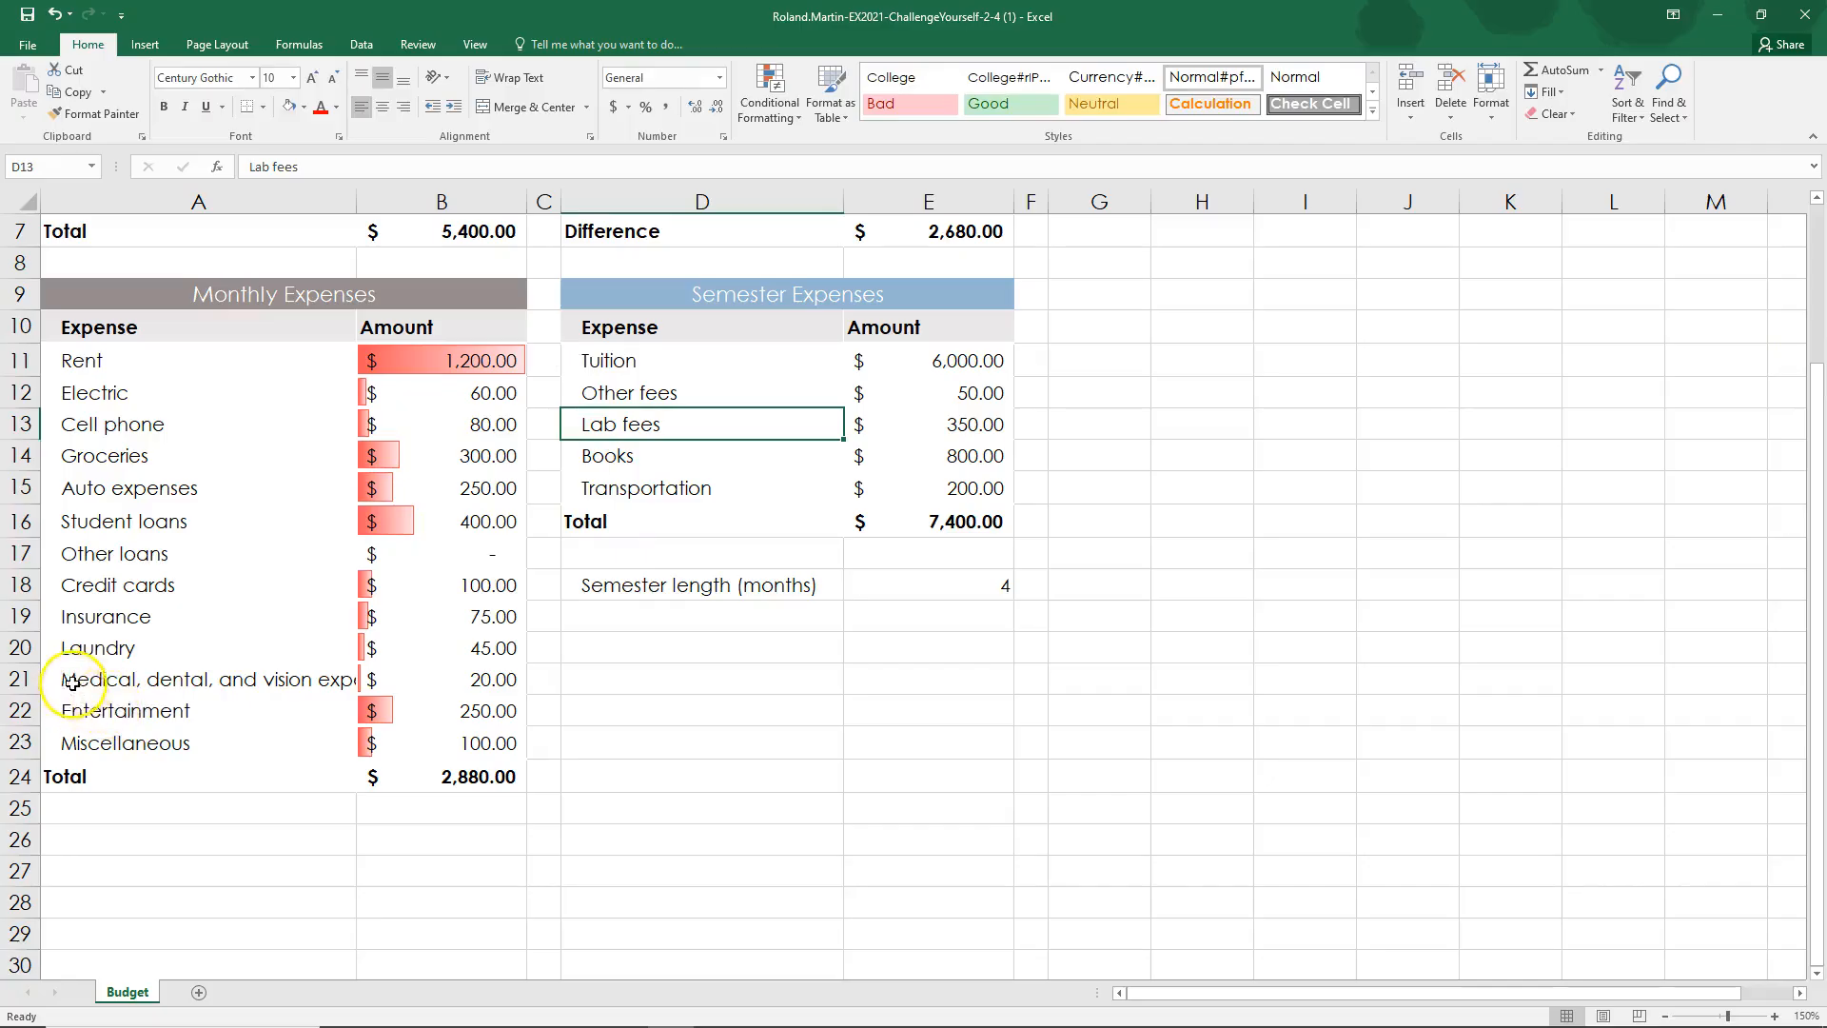
pyautogui.click(249, 682)
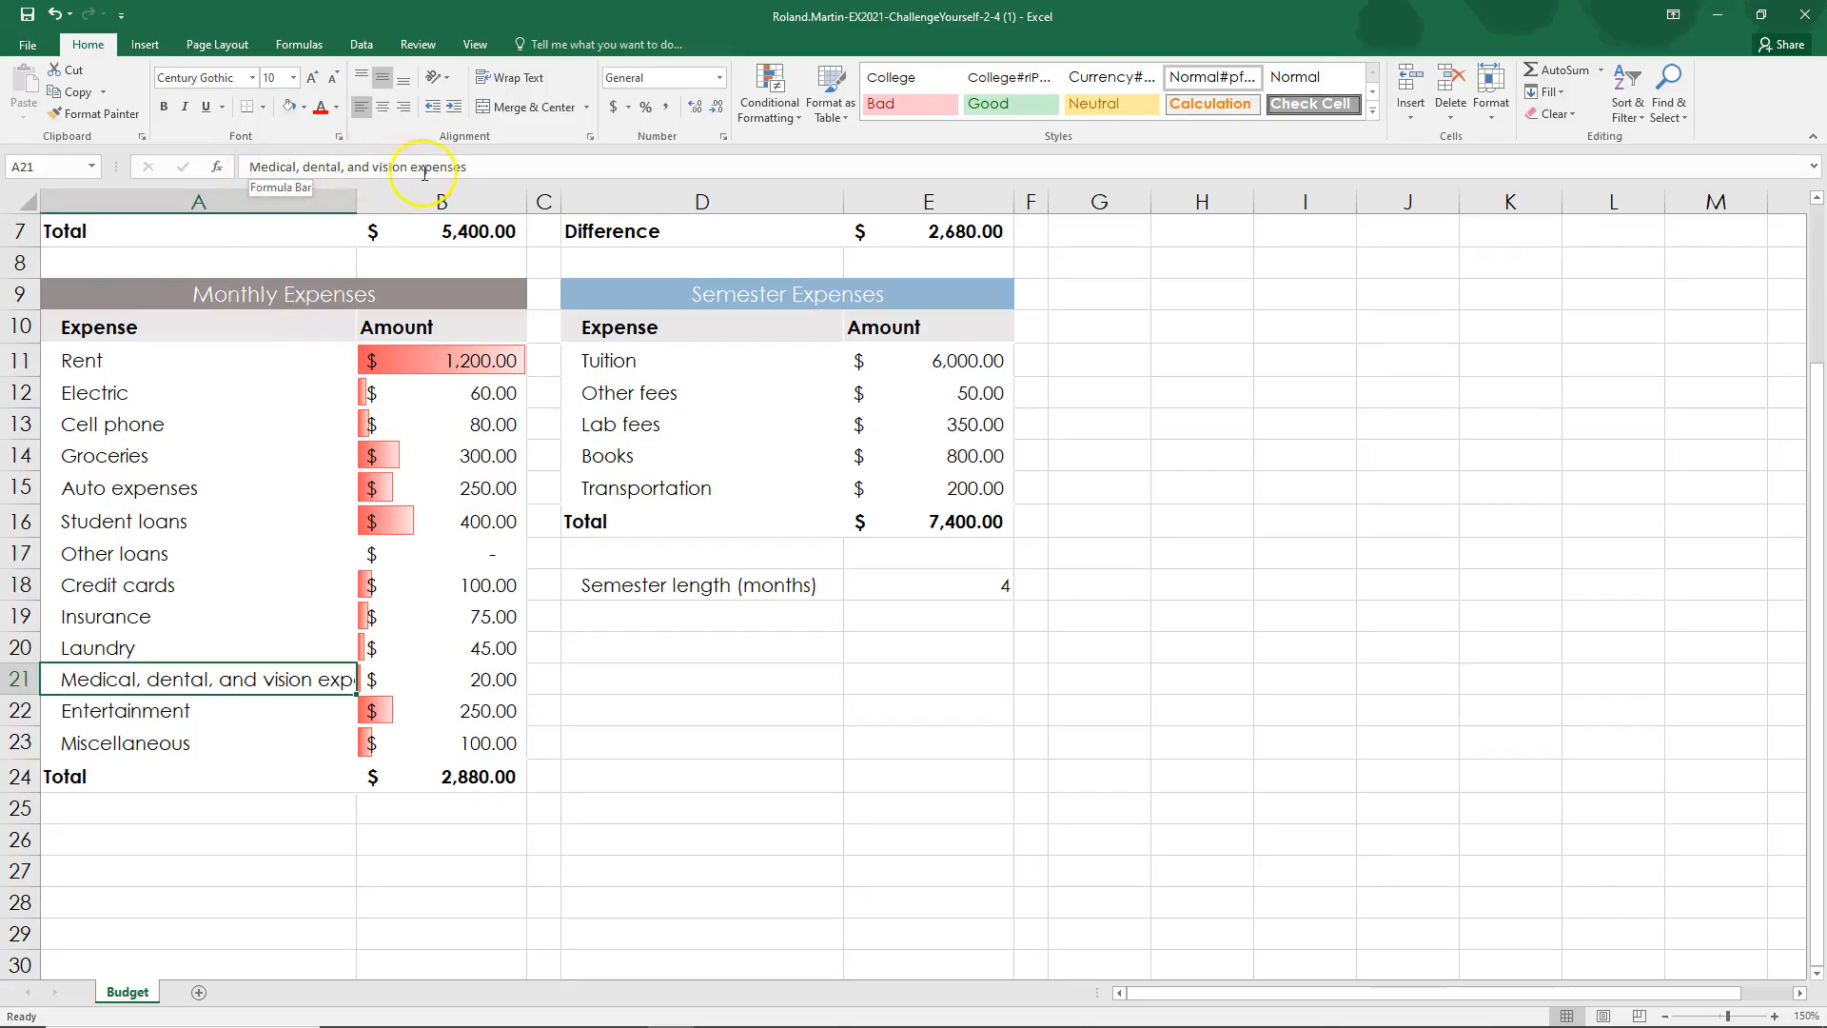
pyautogui.rightClick(284, 678)
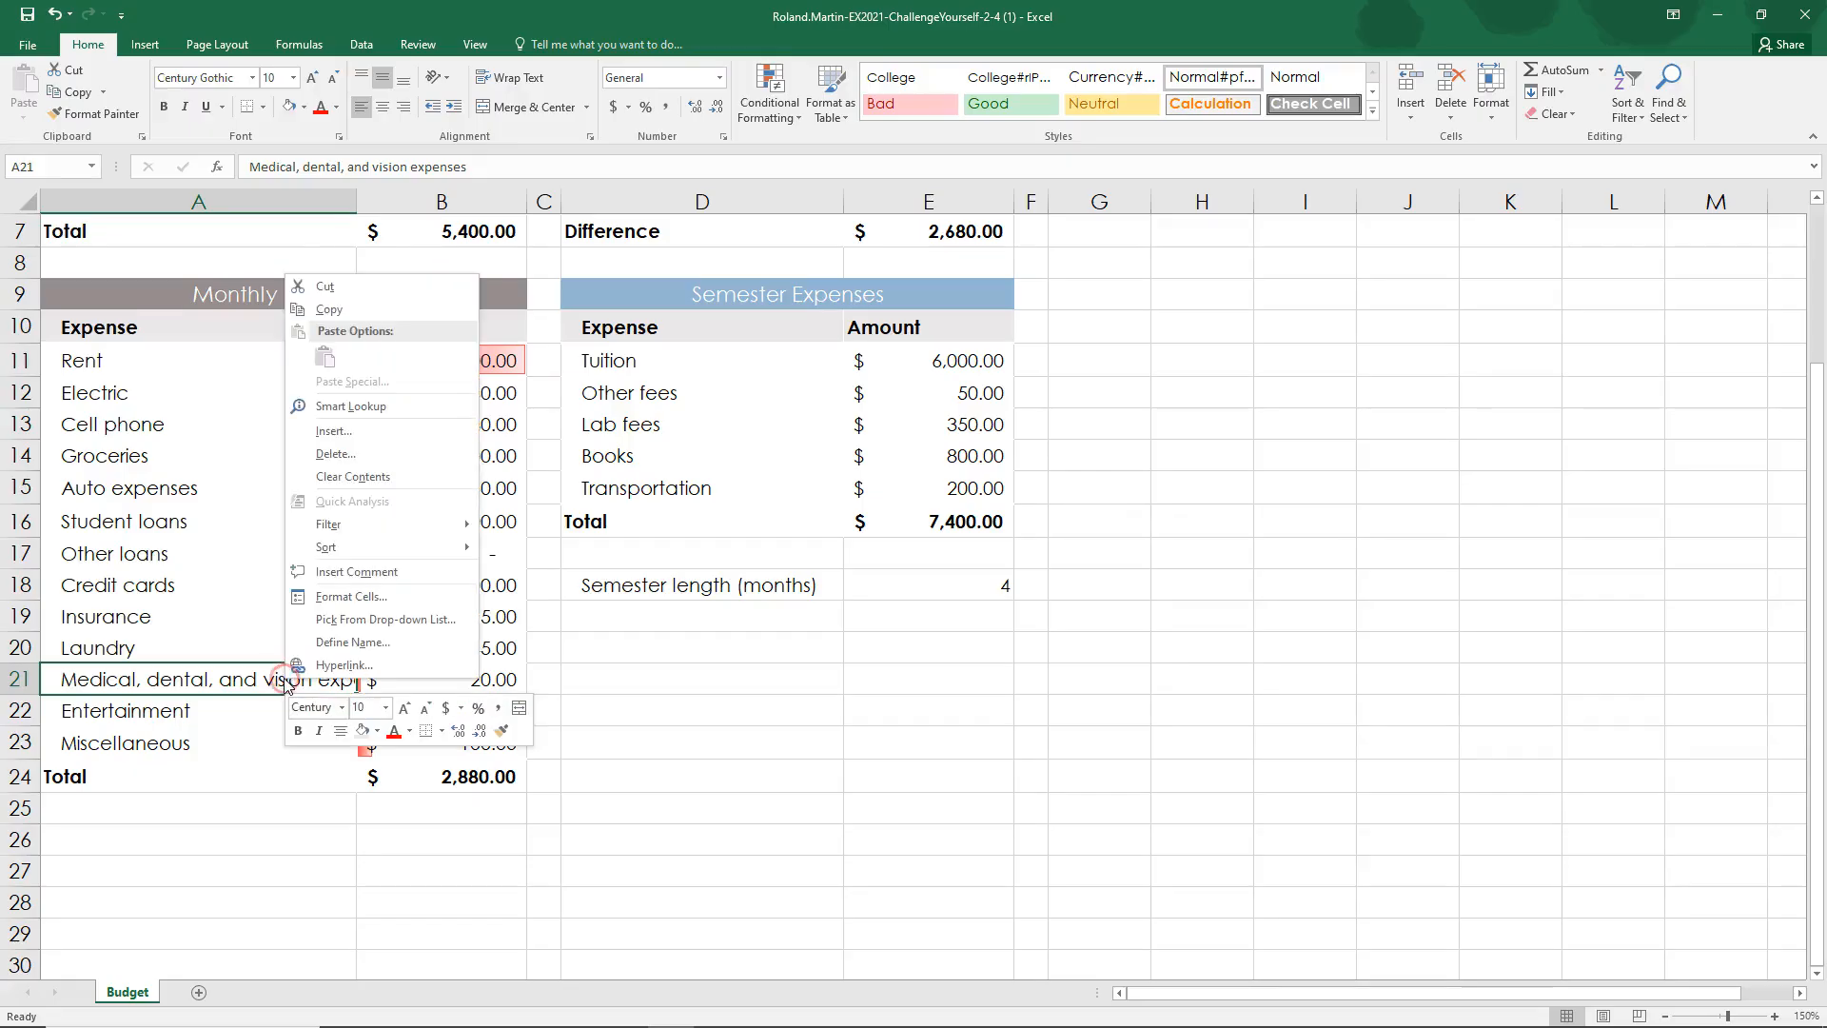
pyautogui.click(343, 592)
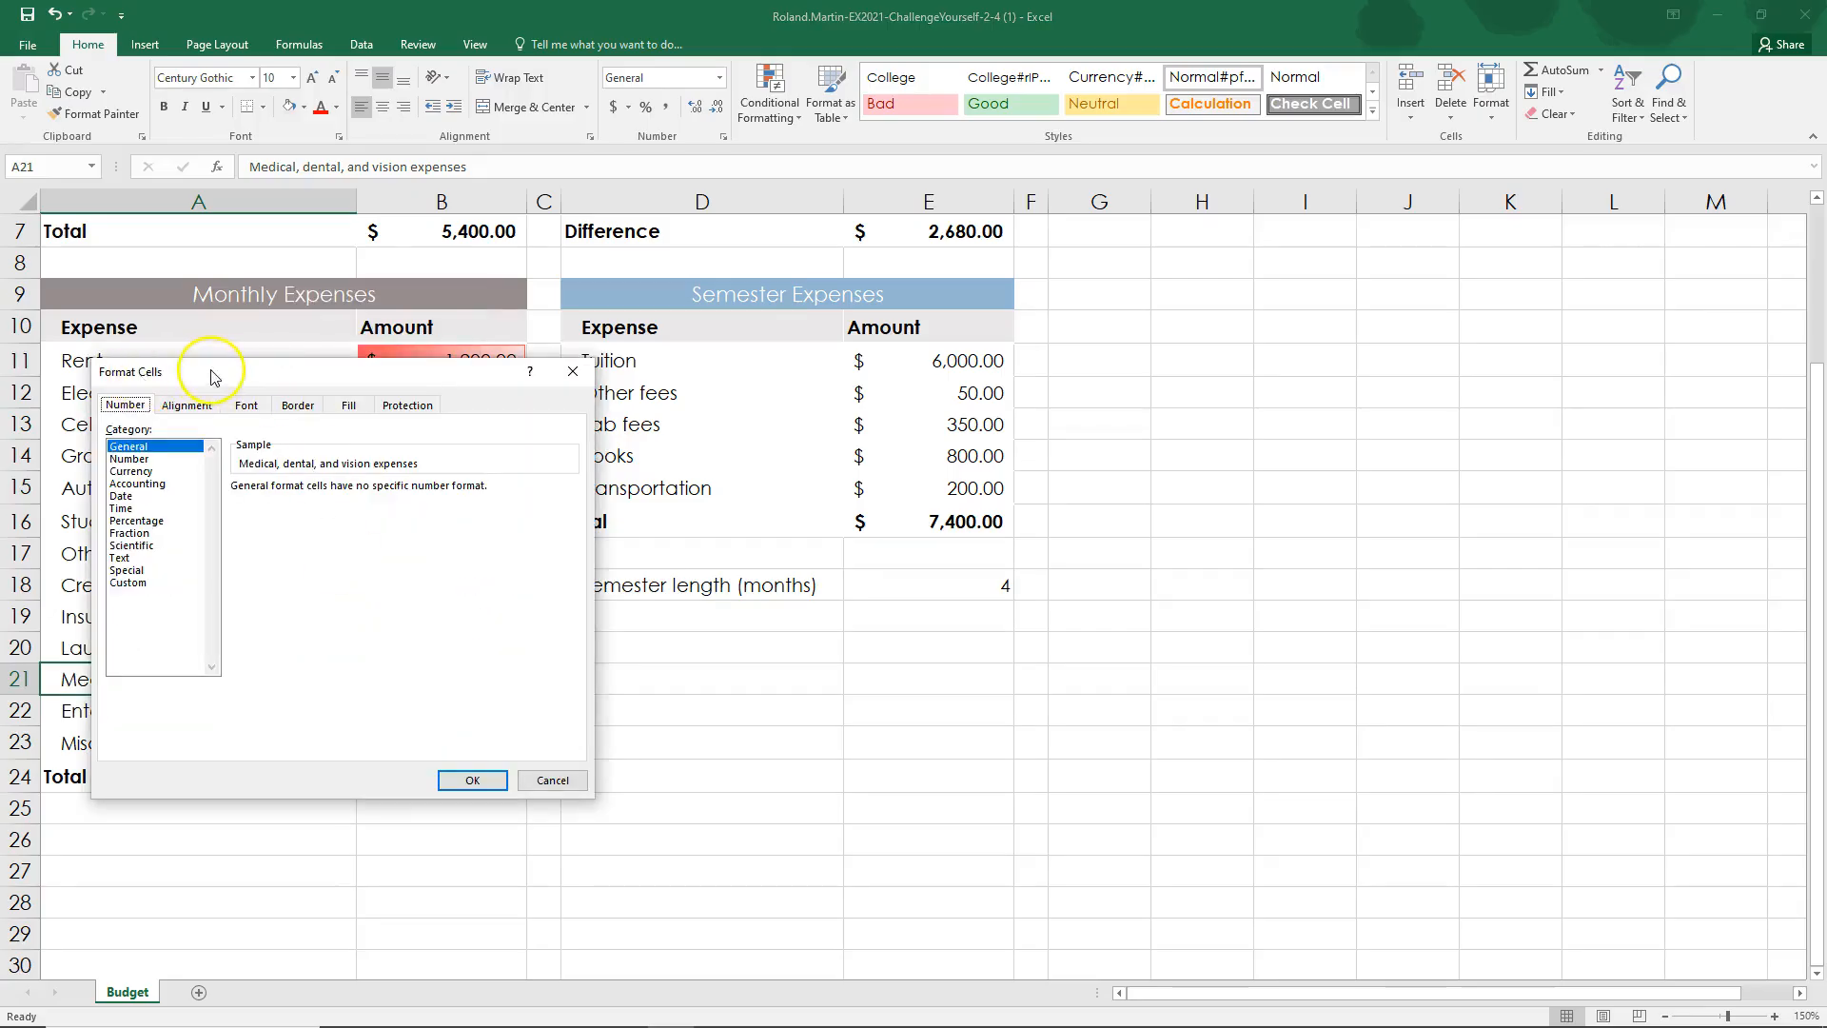
pyautogui.moveTo(214, 376); pyautogui.dragTo(359, 366)
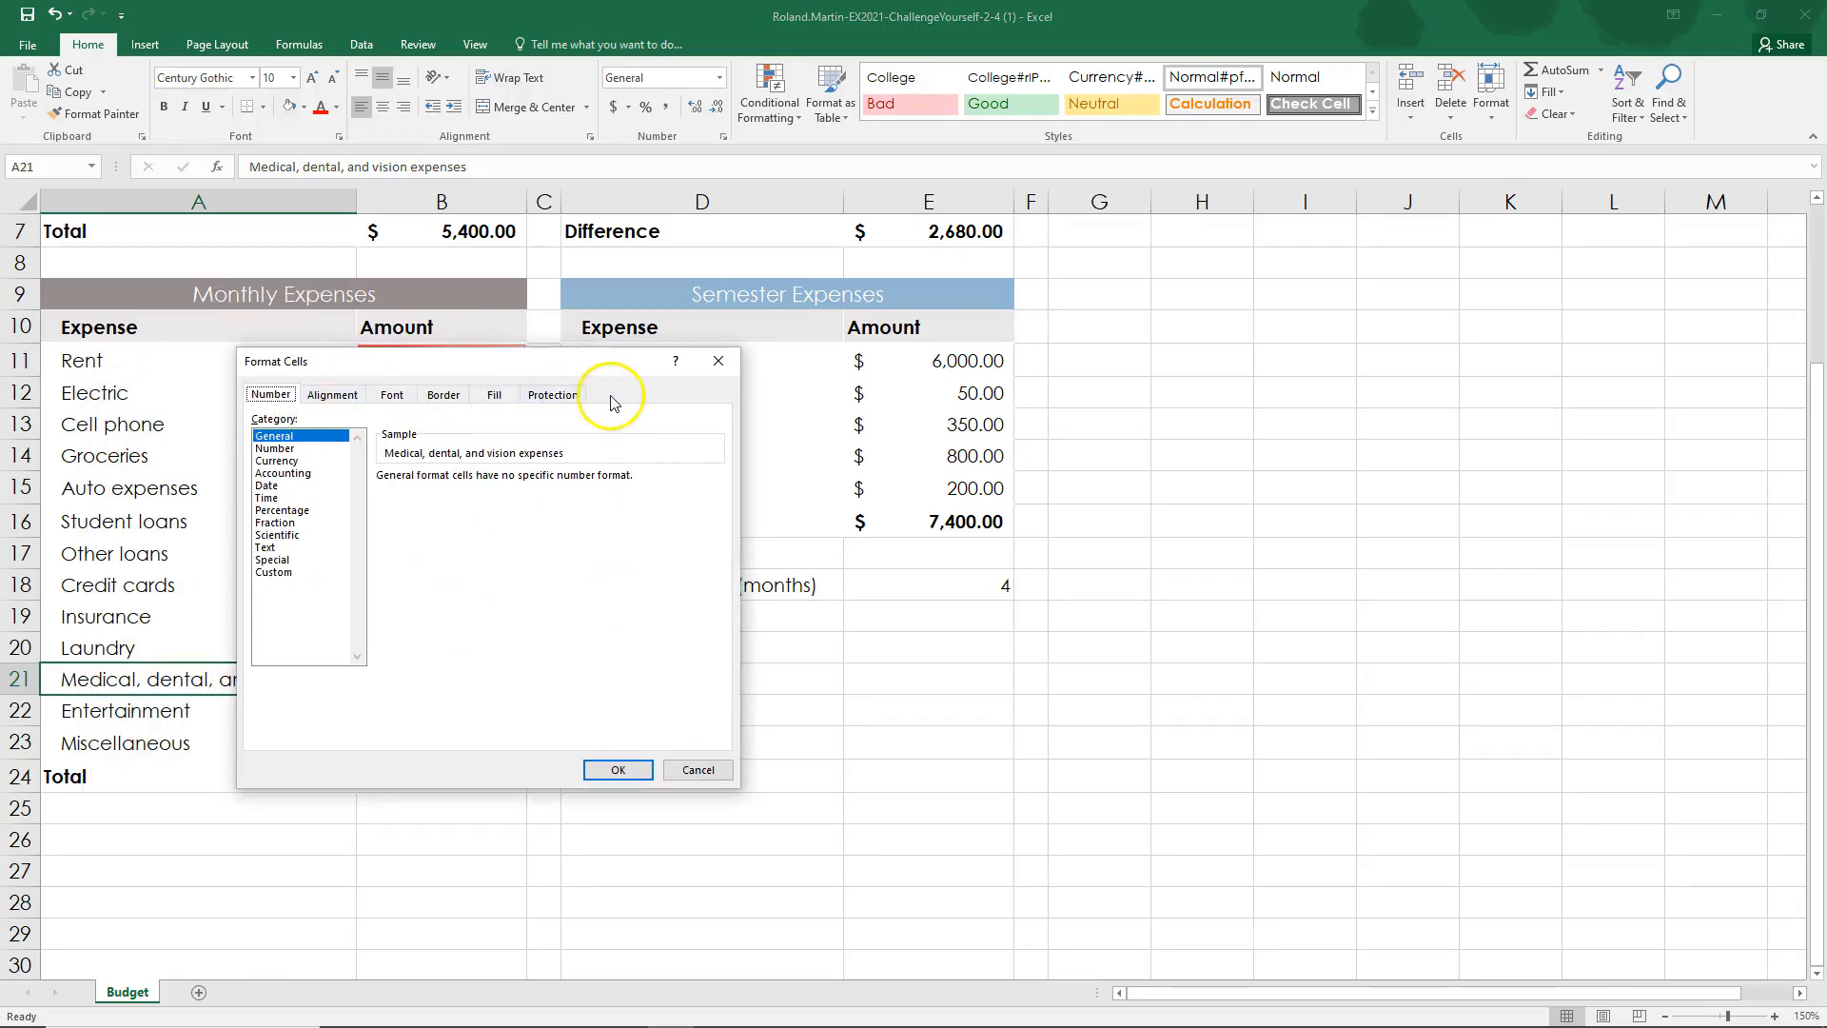
pyautogui.click(332, 394)
pyautogui.click(390, 393)
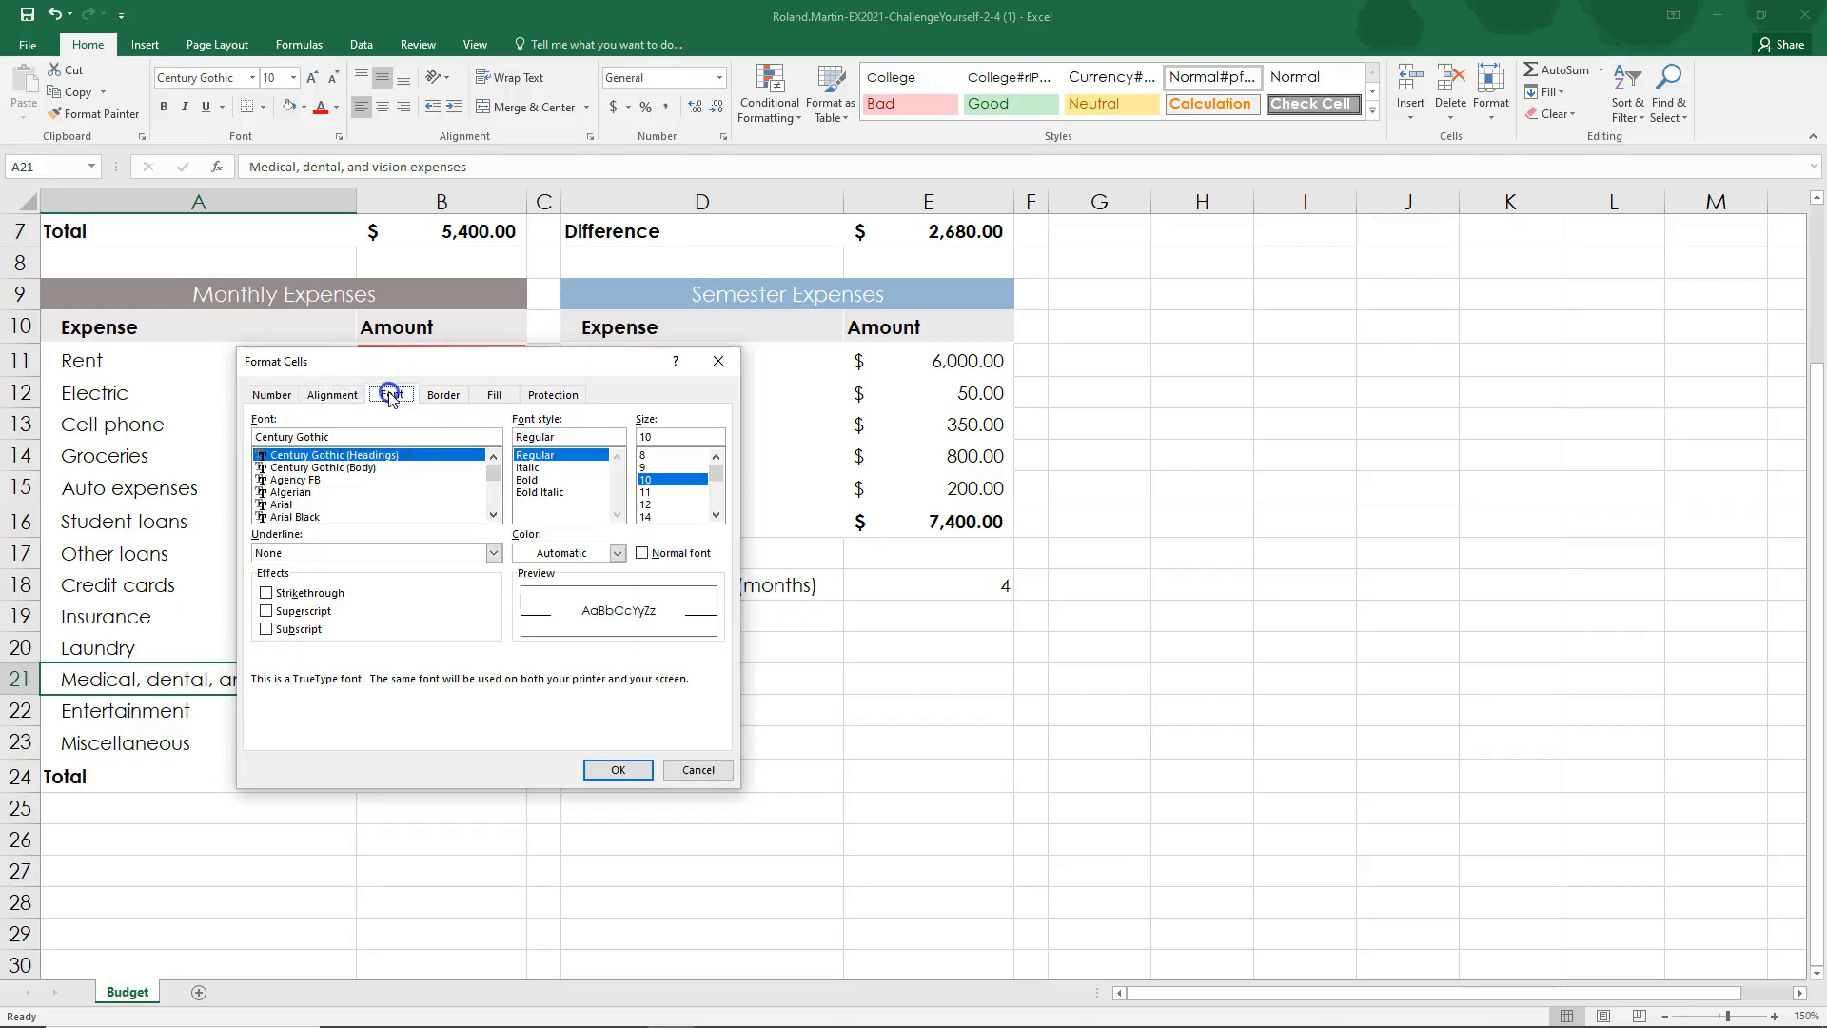
pyautogui.click(440, 394)
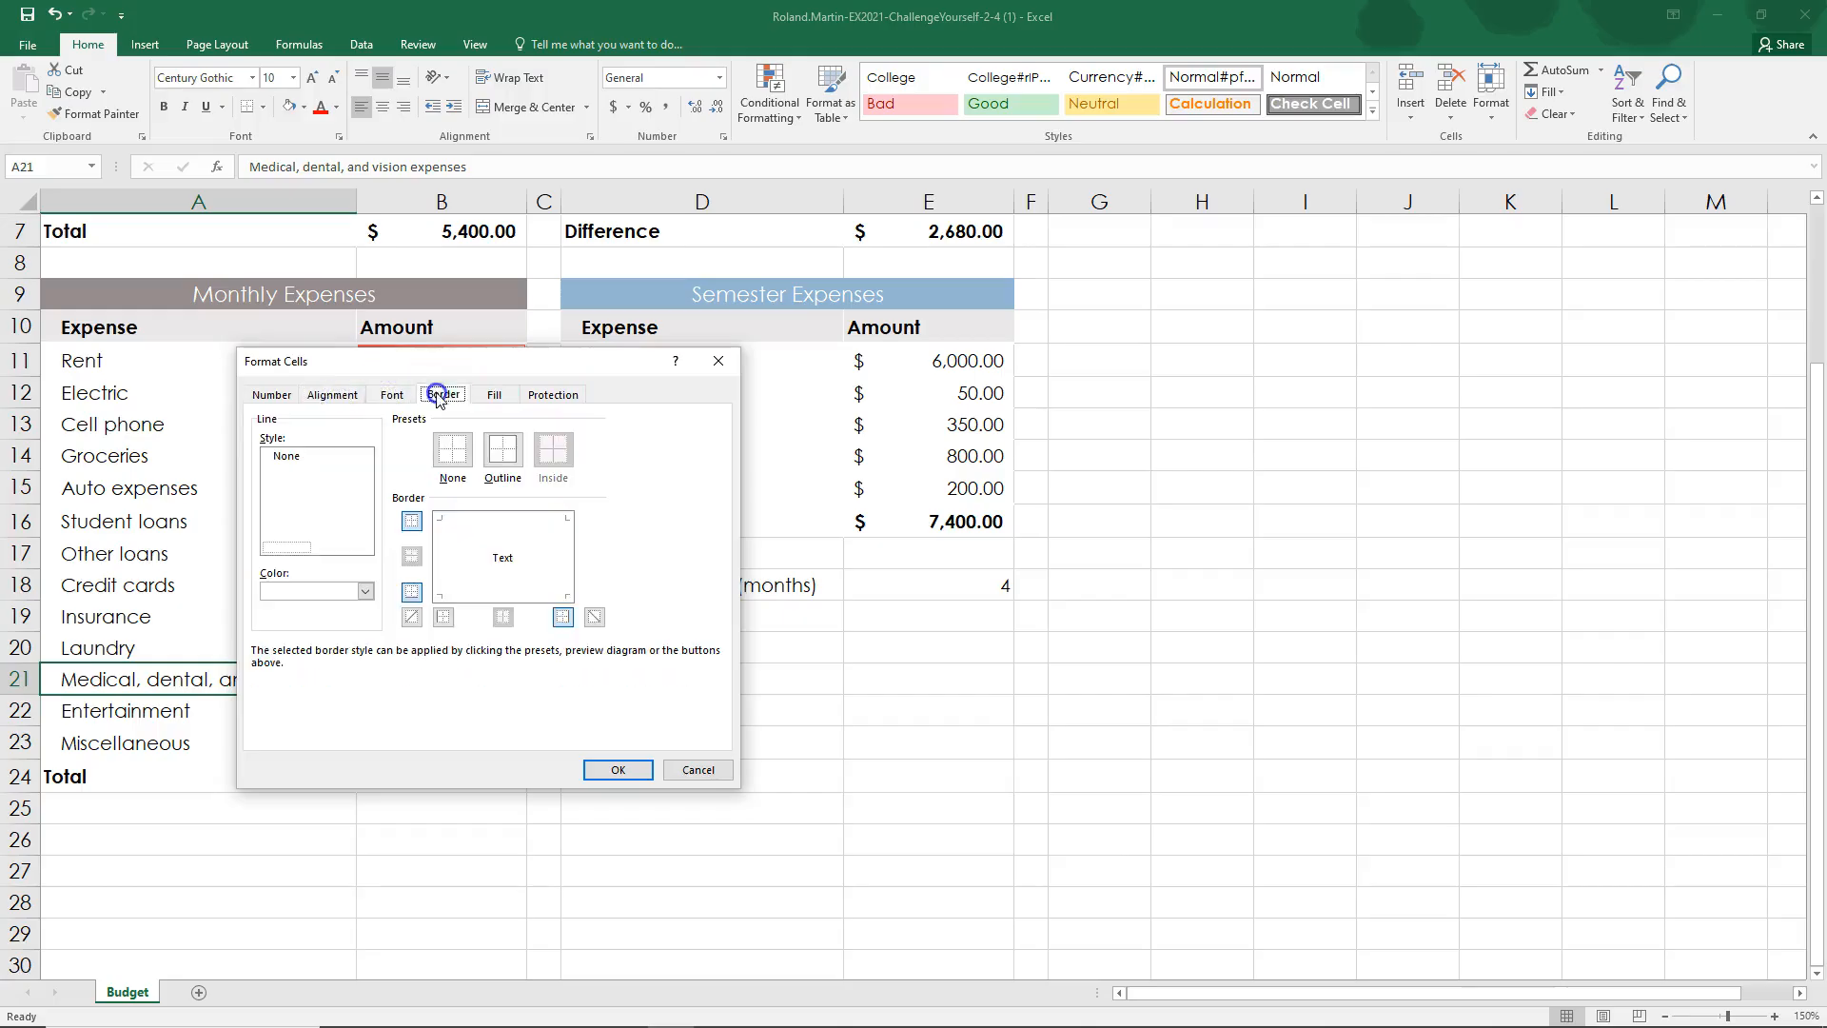
pyautogui.click(494, 394)
pyautogui.click(550, 394)
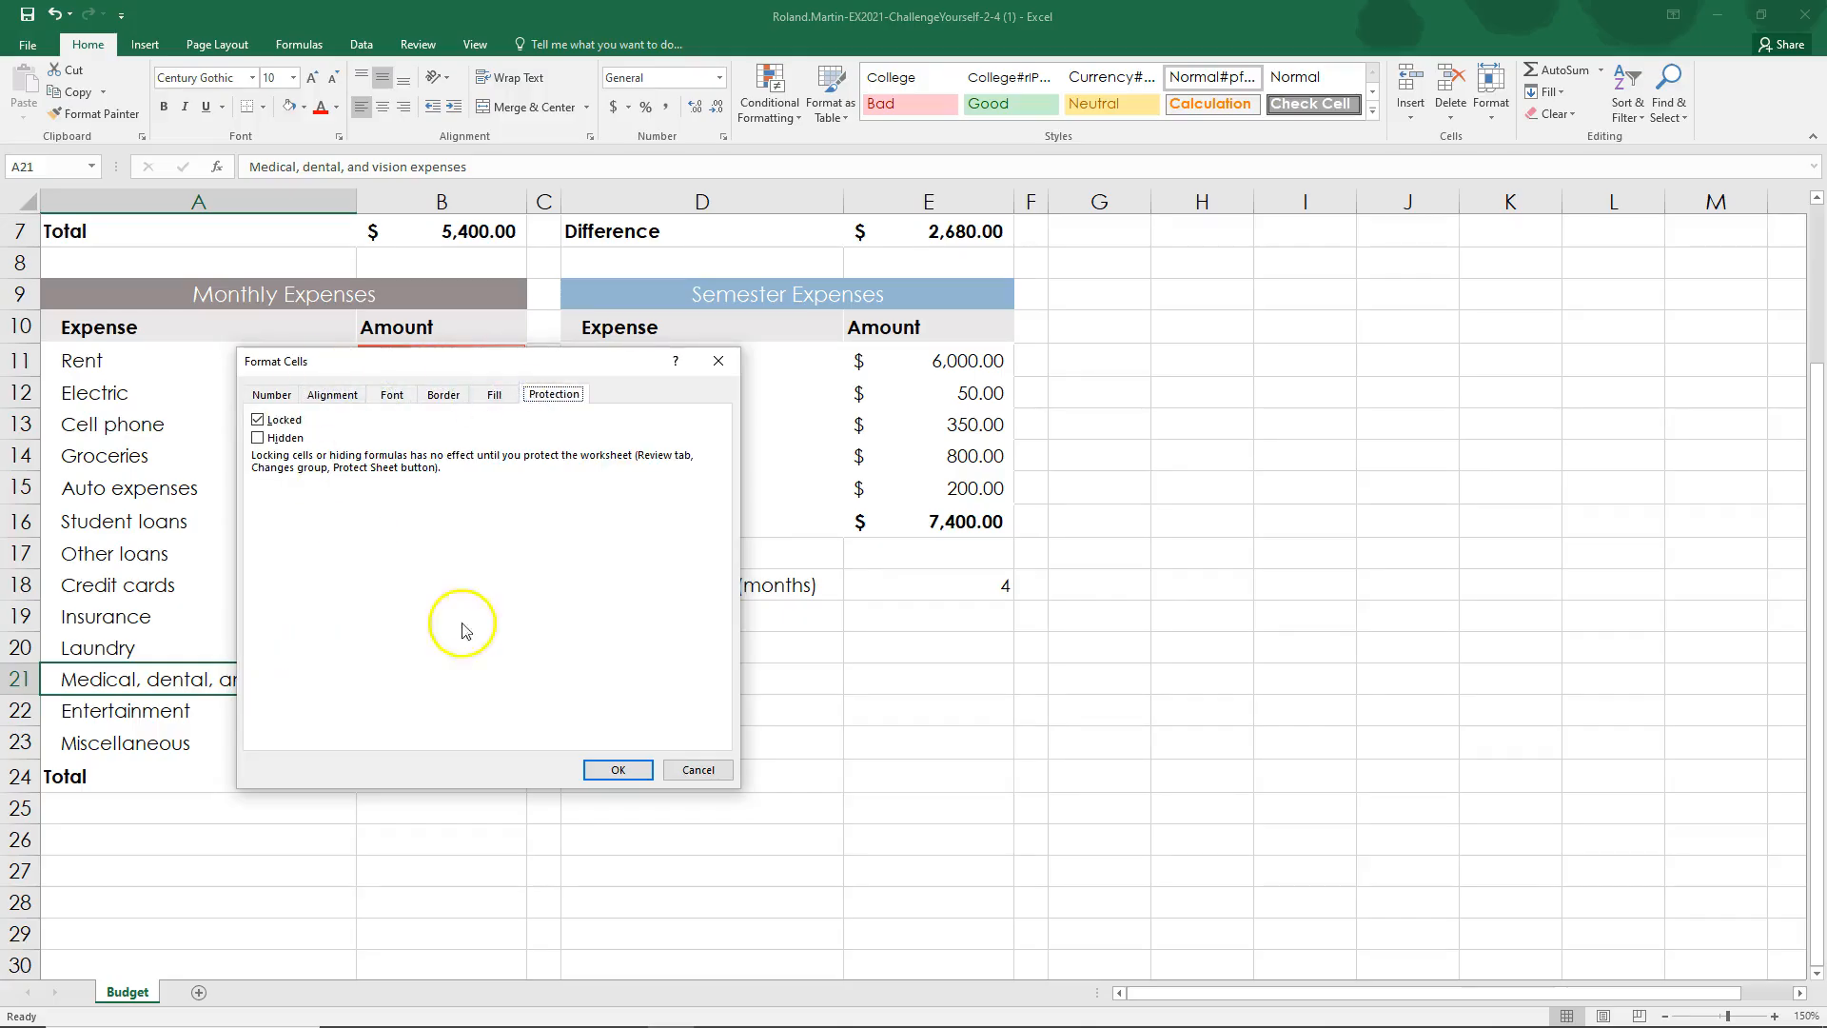
pyautogui.click(699, 770)
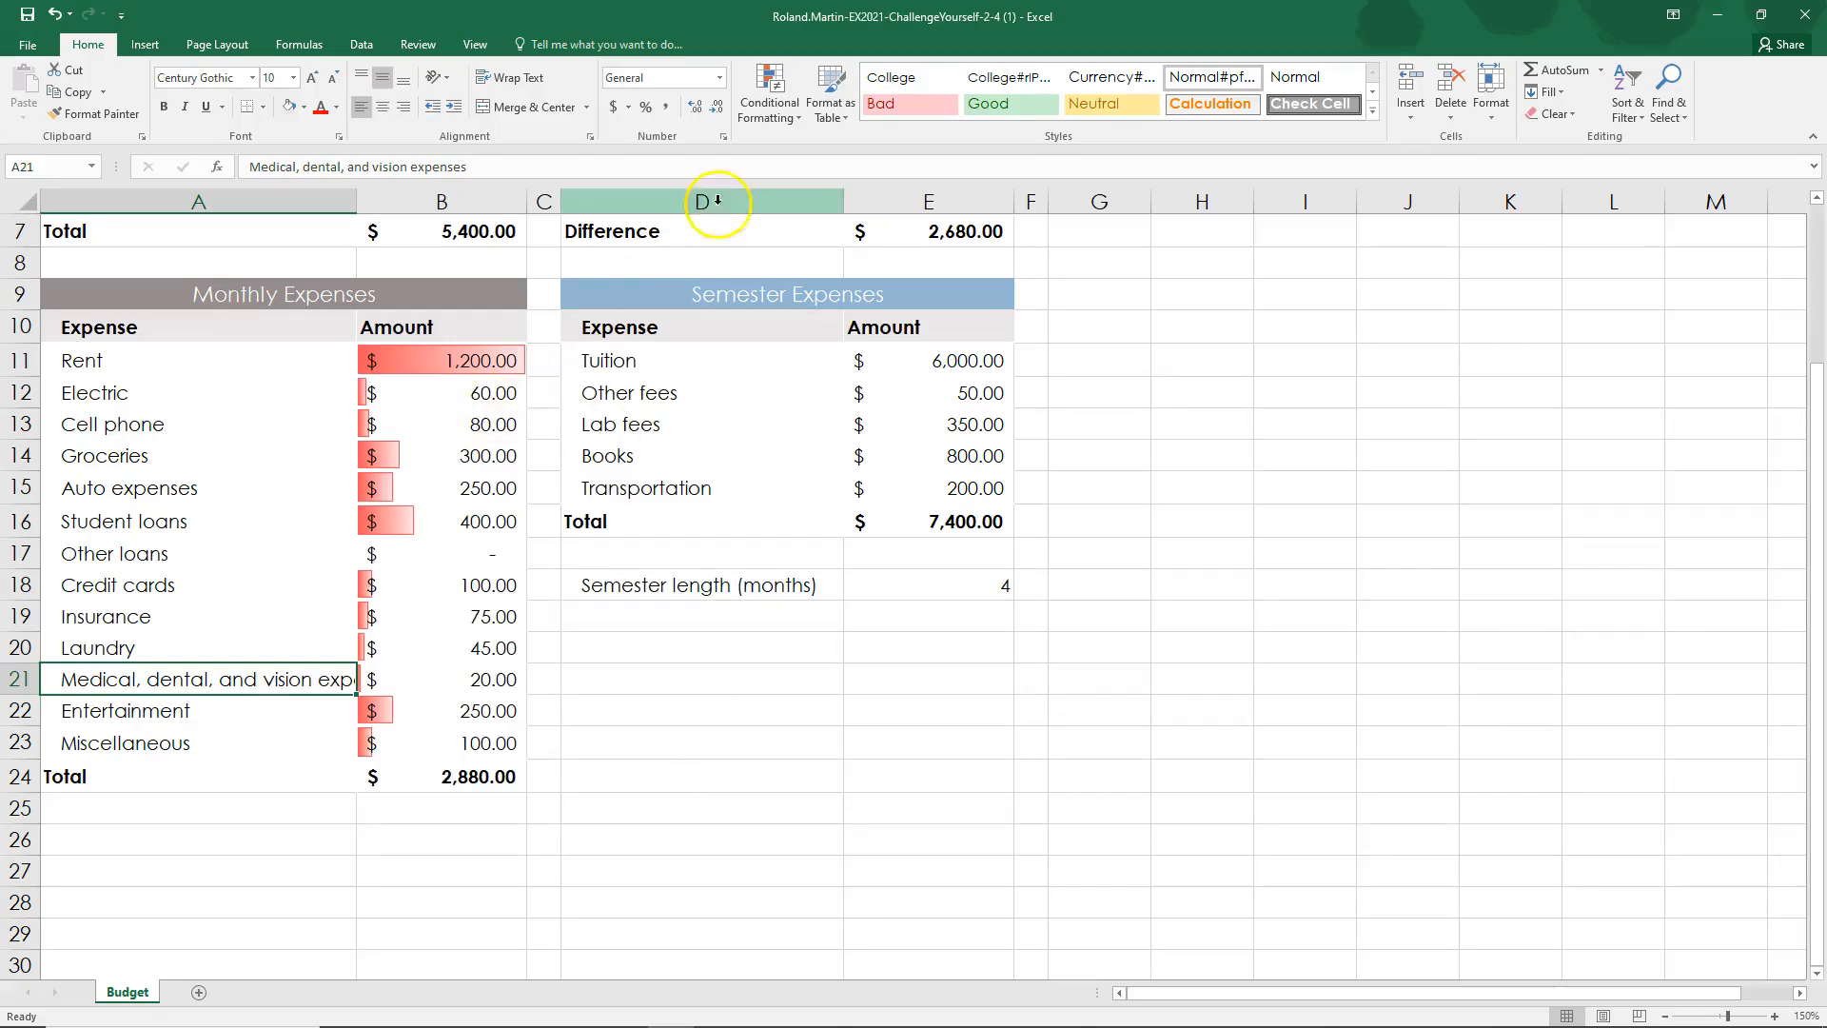
pyautogui.click(723, 137)
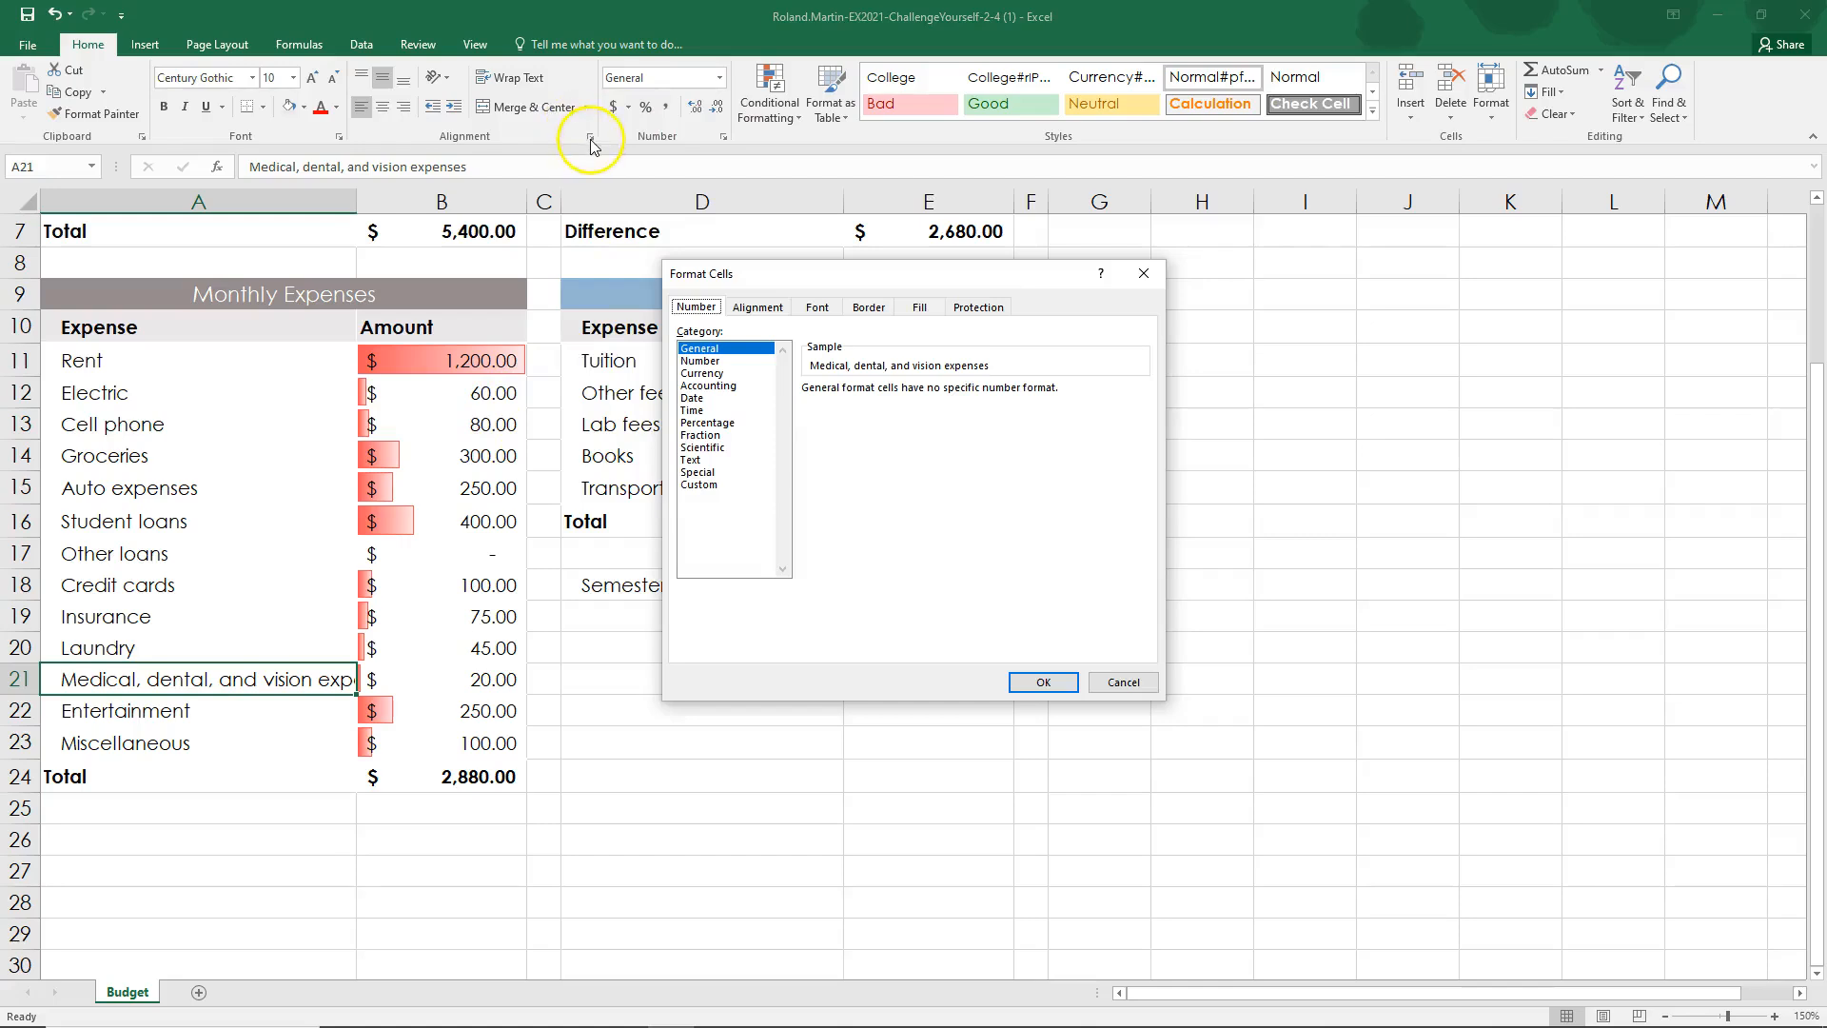
pyautogui.click(1112, 682)
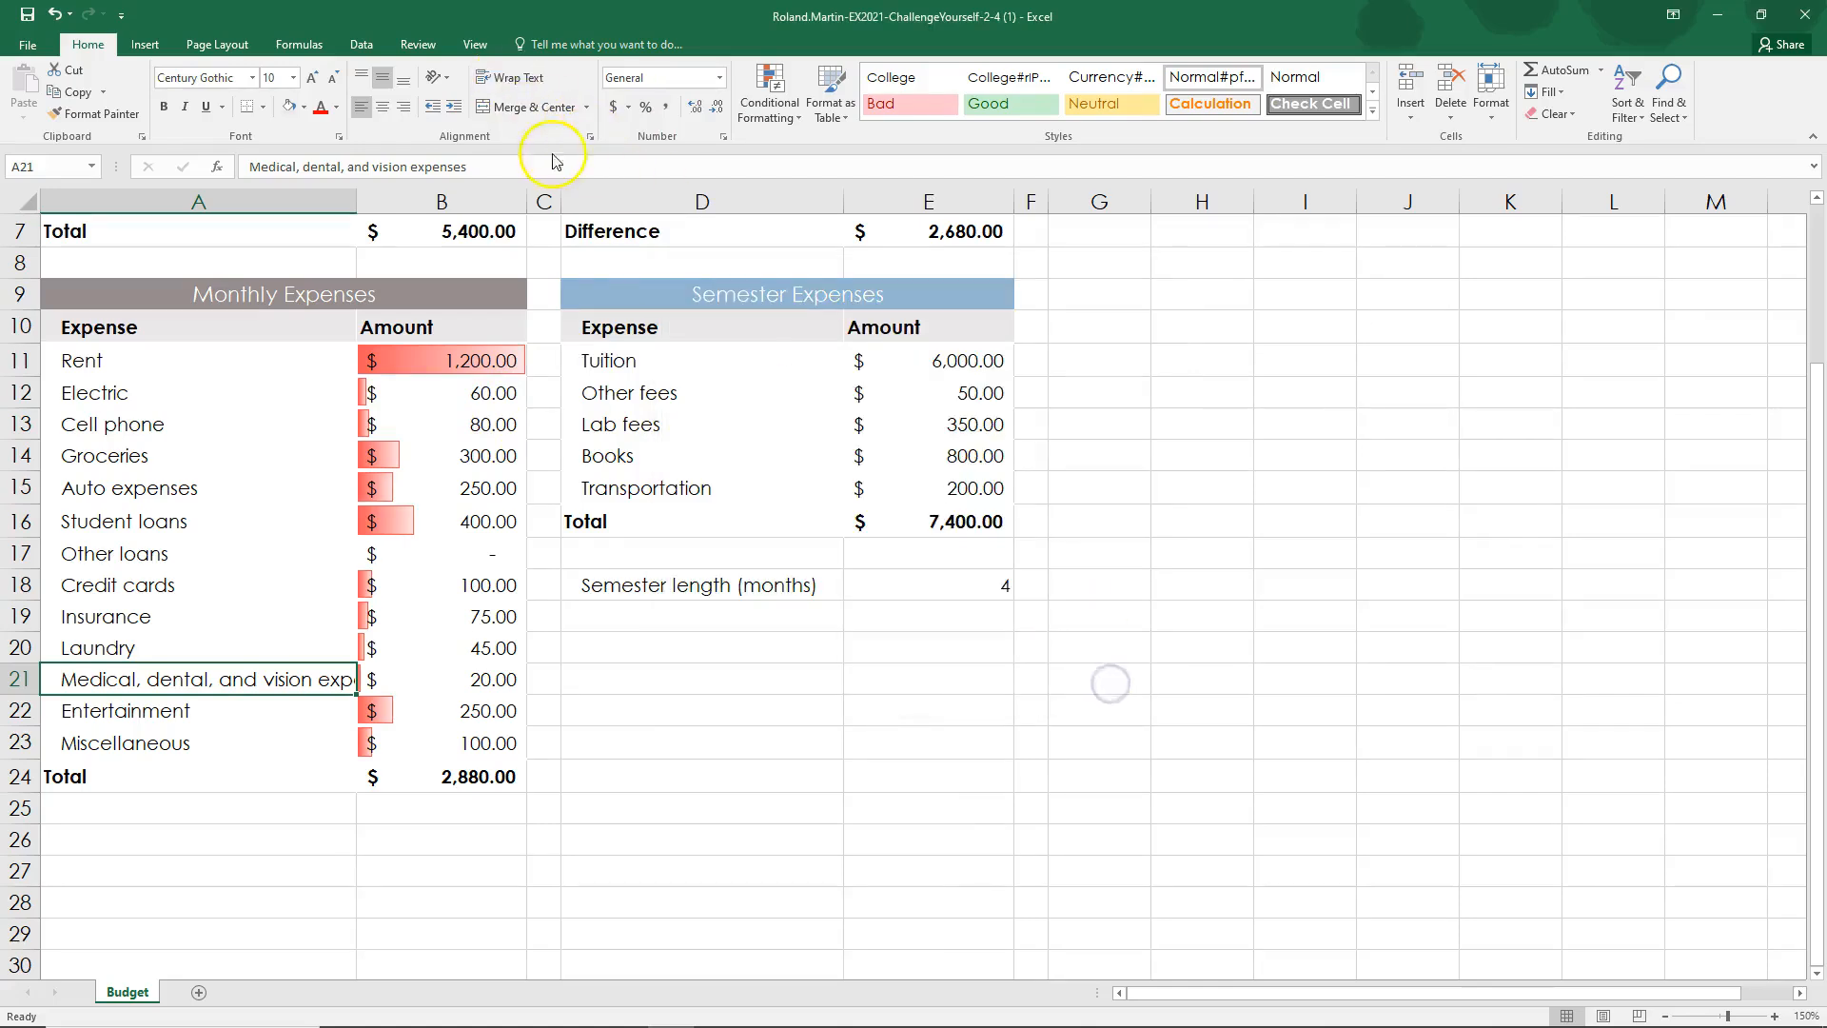
pyautogui.click(590, 137)
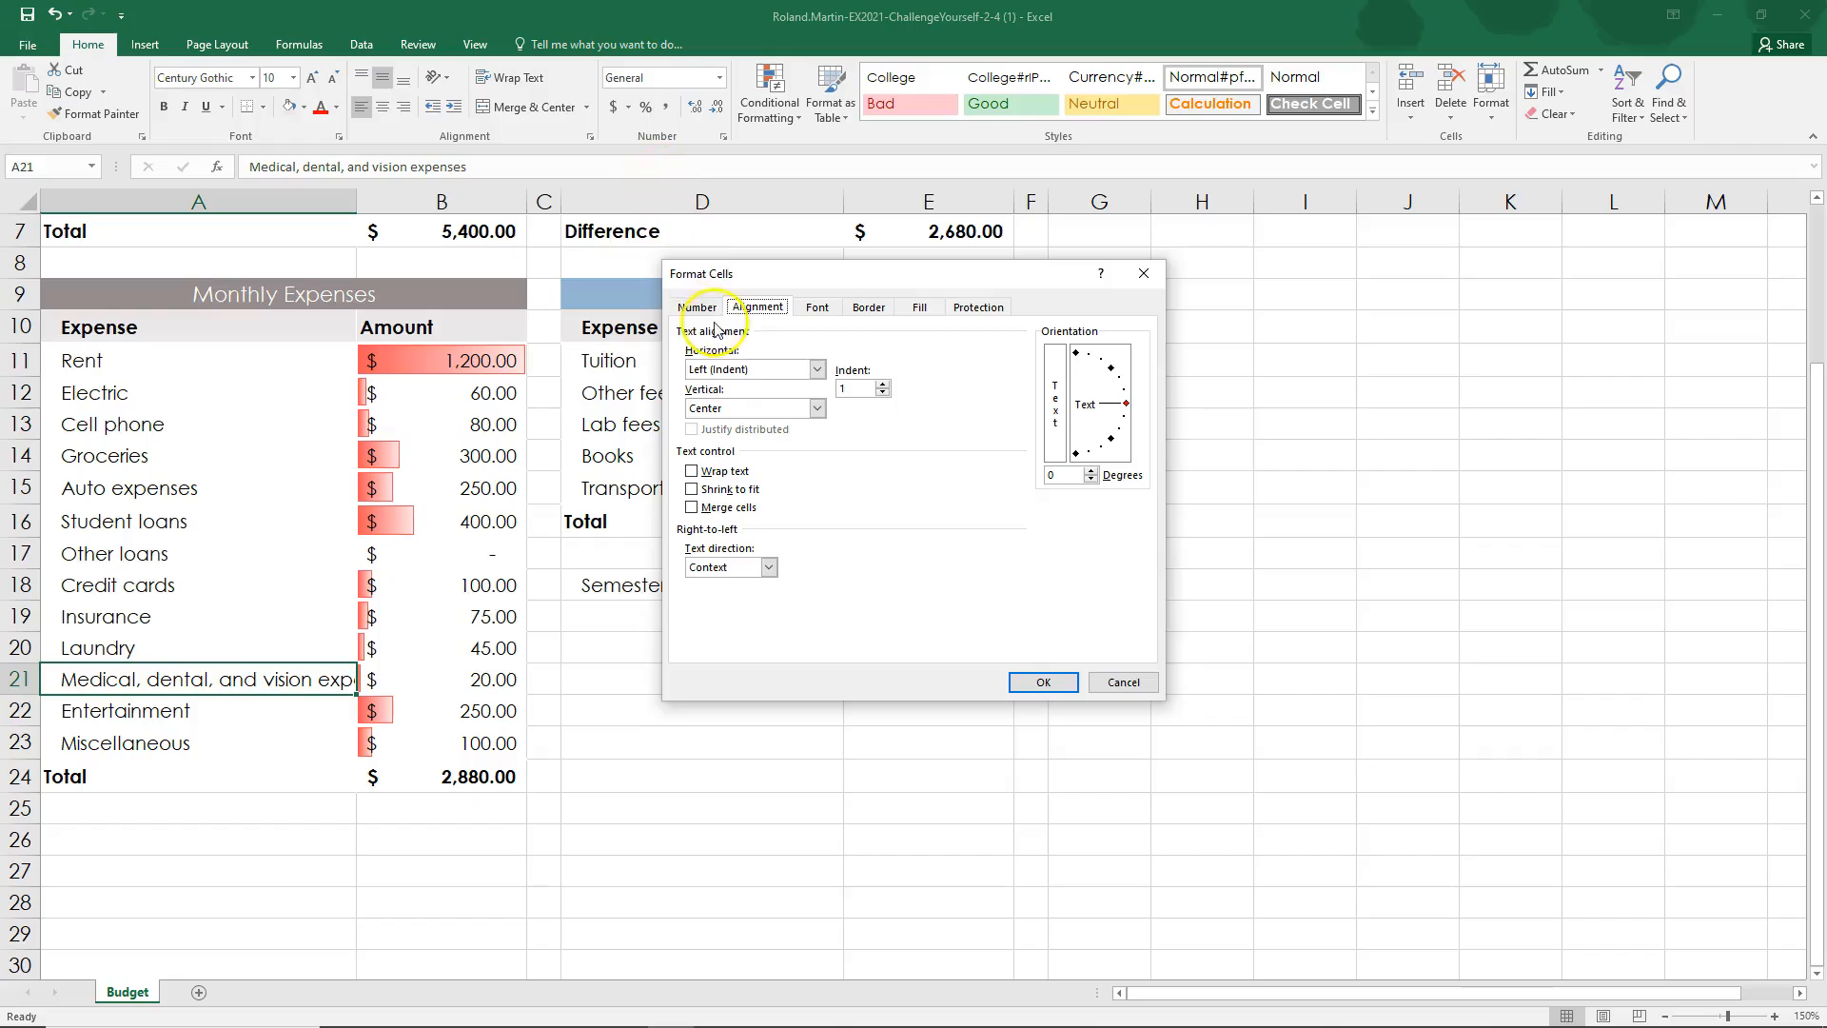
pyautogui.click(1118, 681)
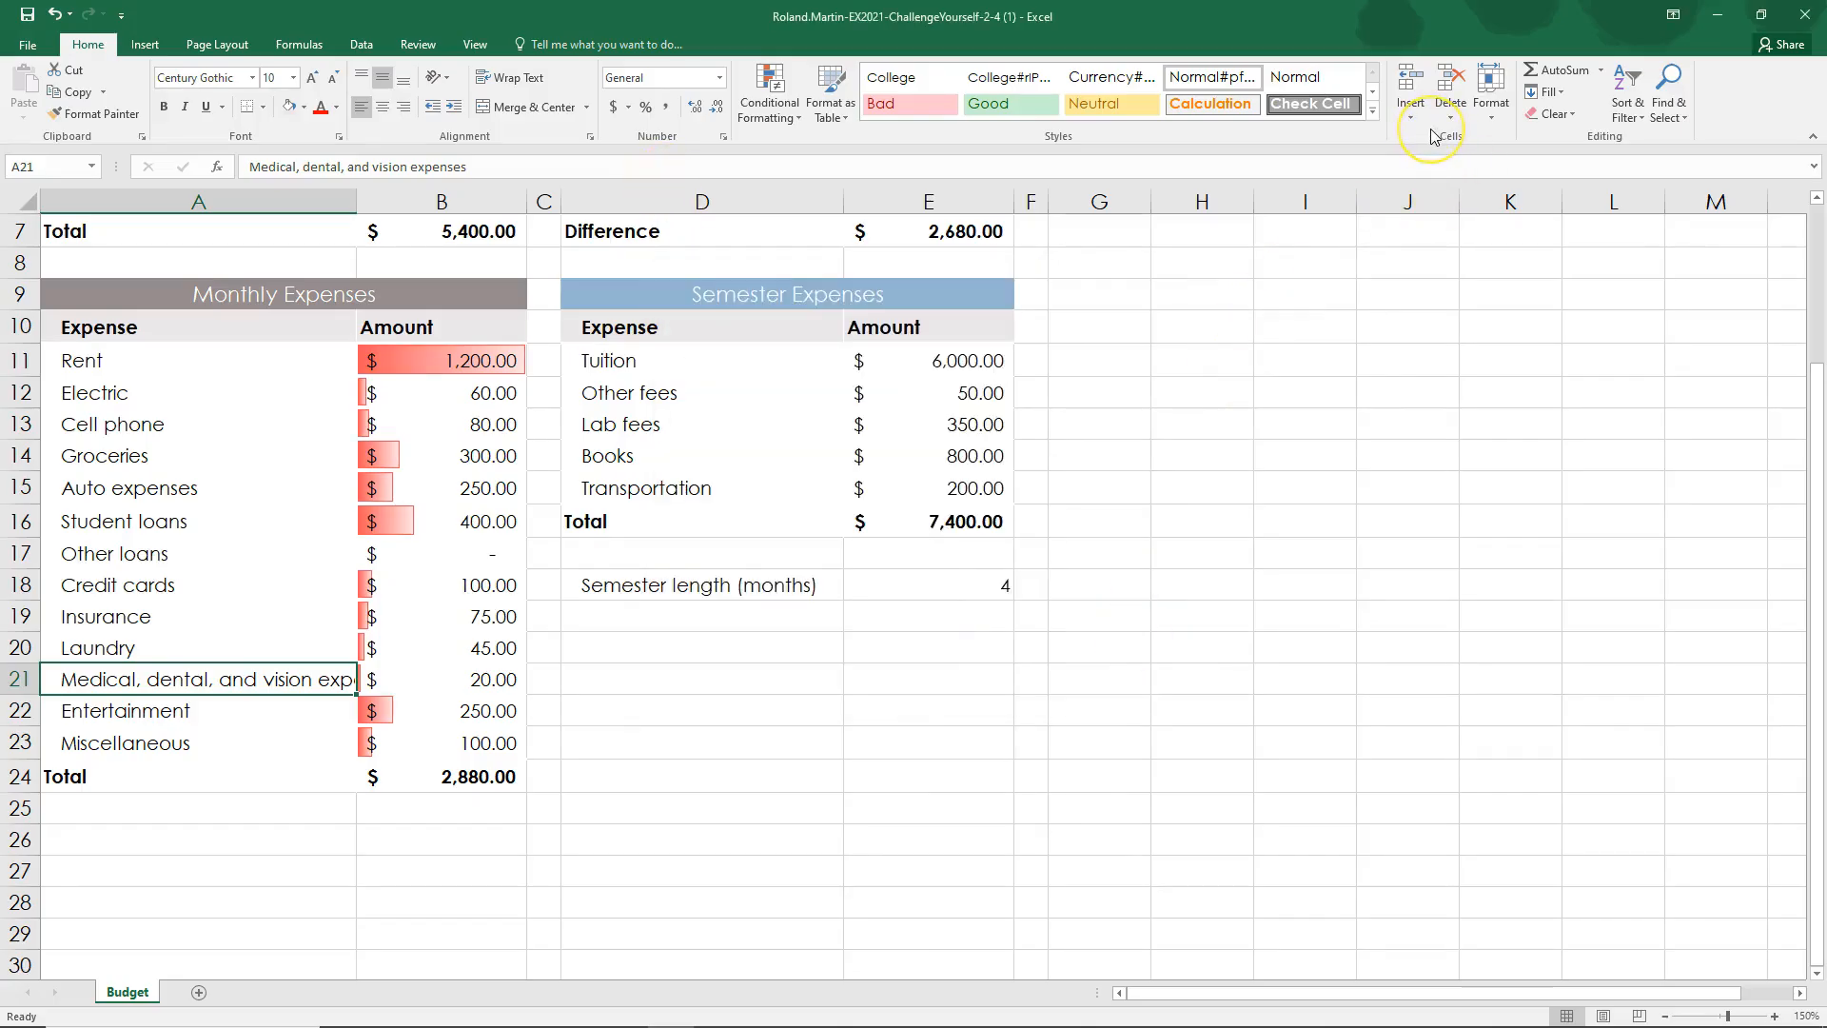
# Step: Apply text wrapping to cell A21 through the Format Cells alignment settings
pyautogui.click(1497, 117)
pyautogui.click(1496, 117)
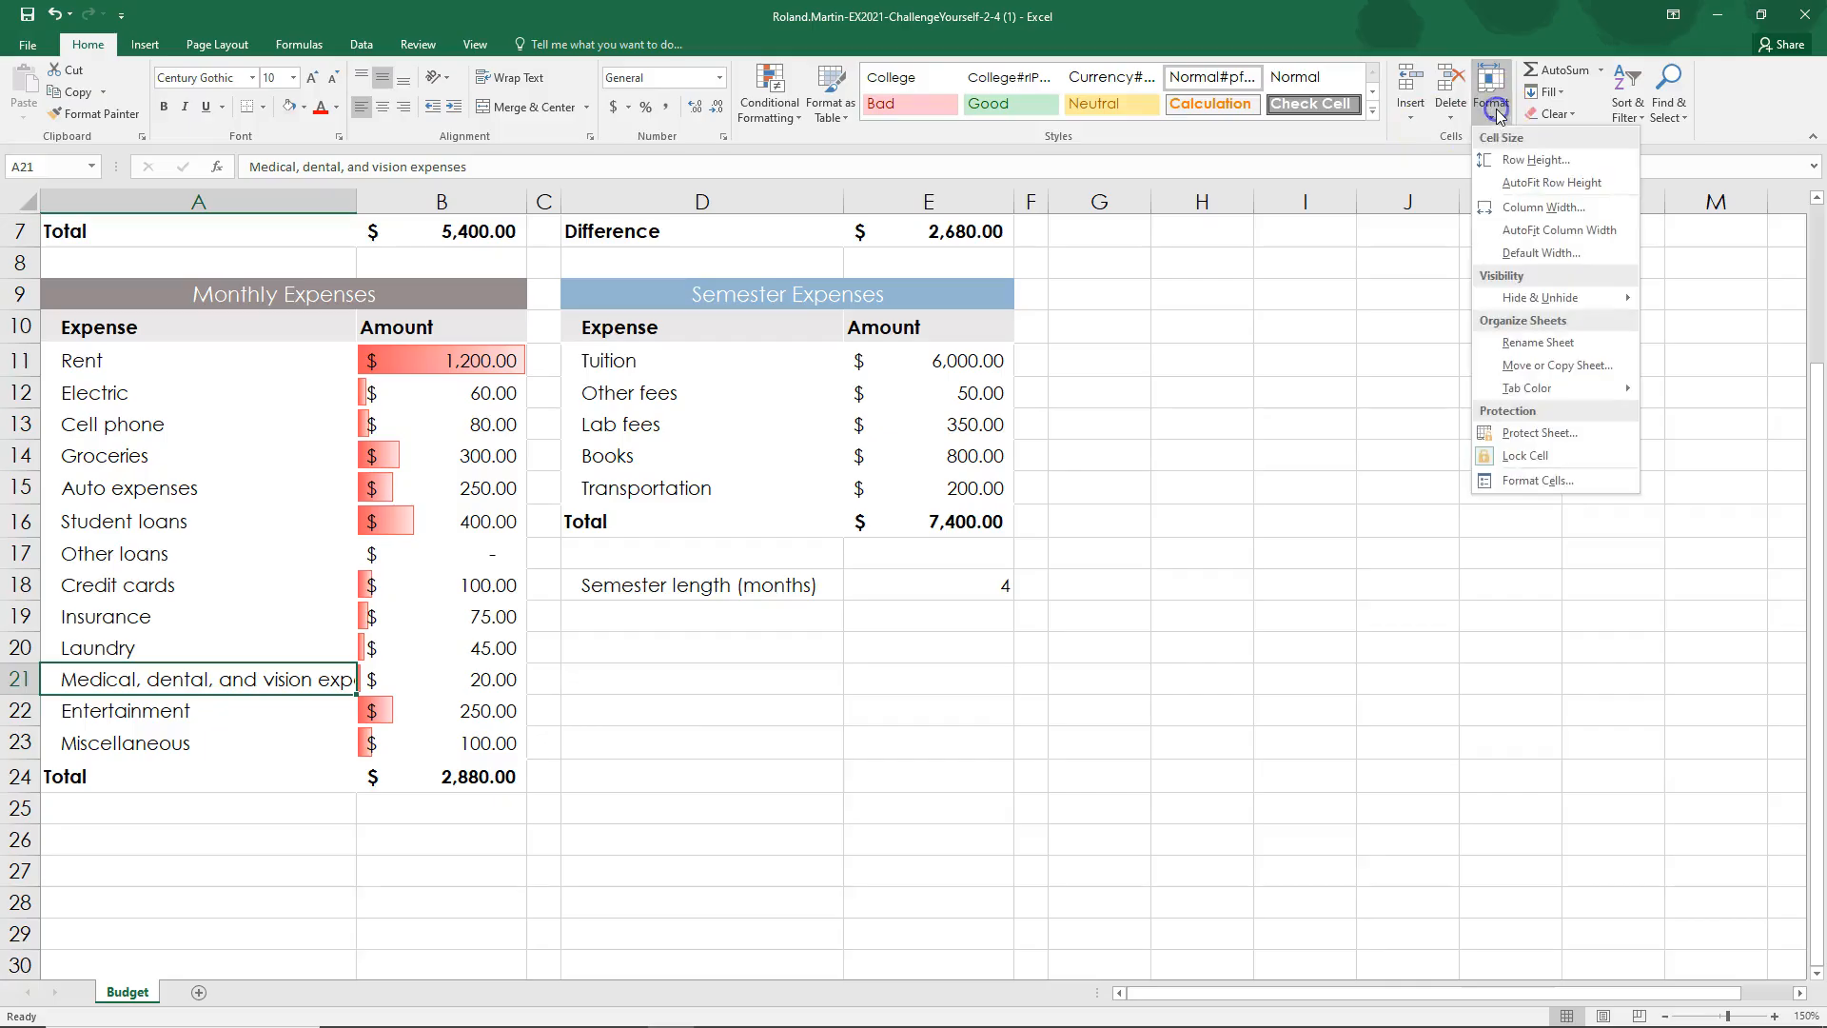
pyautogui.click(1534, 482)
pyautogui.click(779, 198)
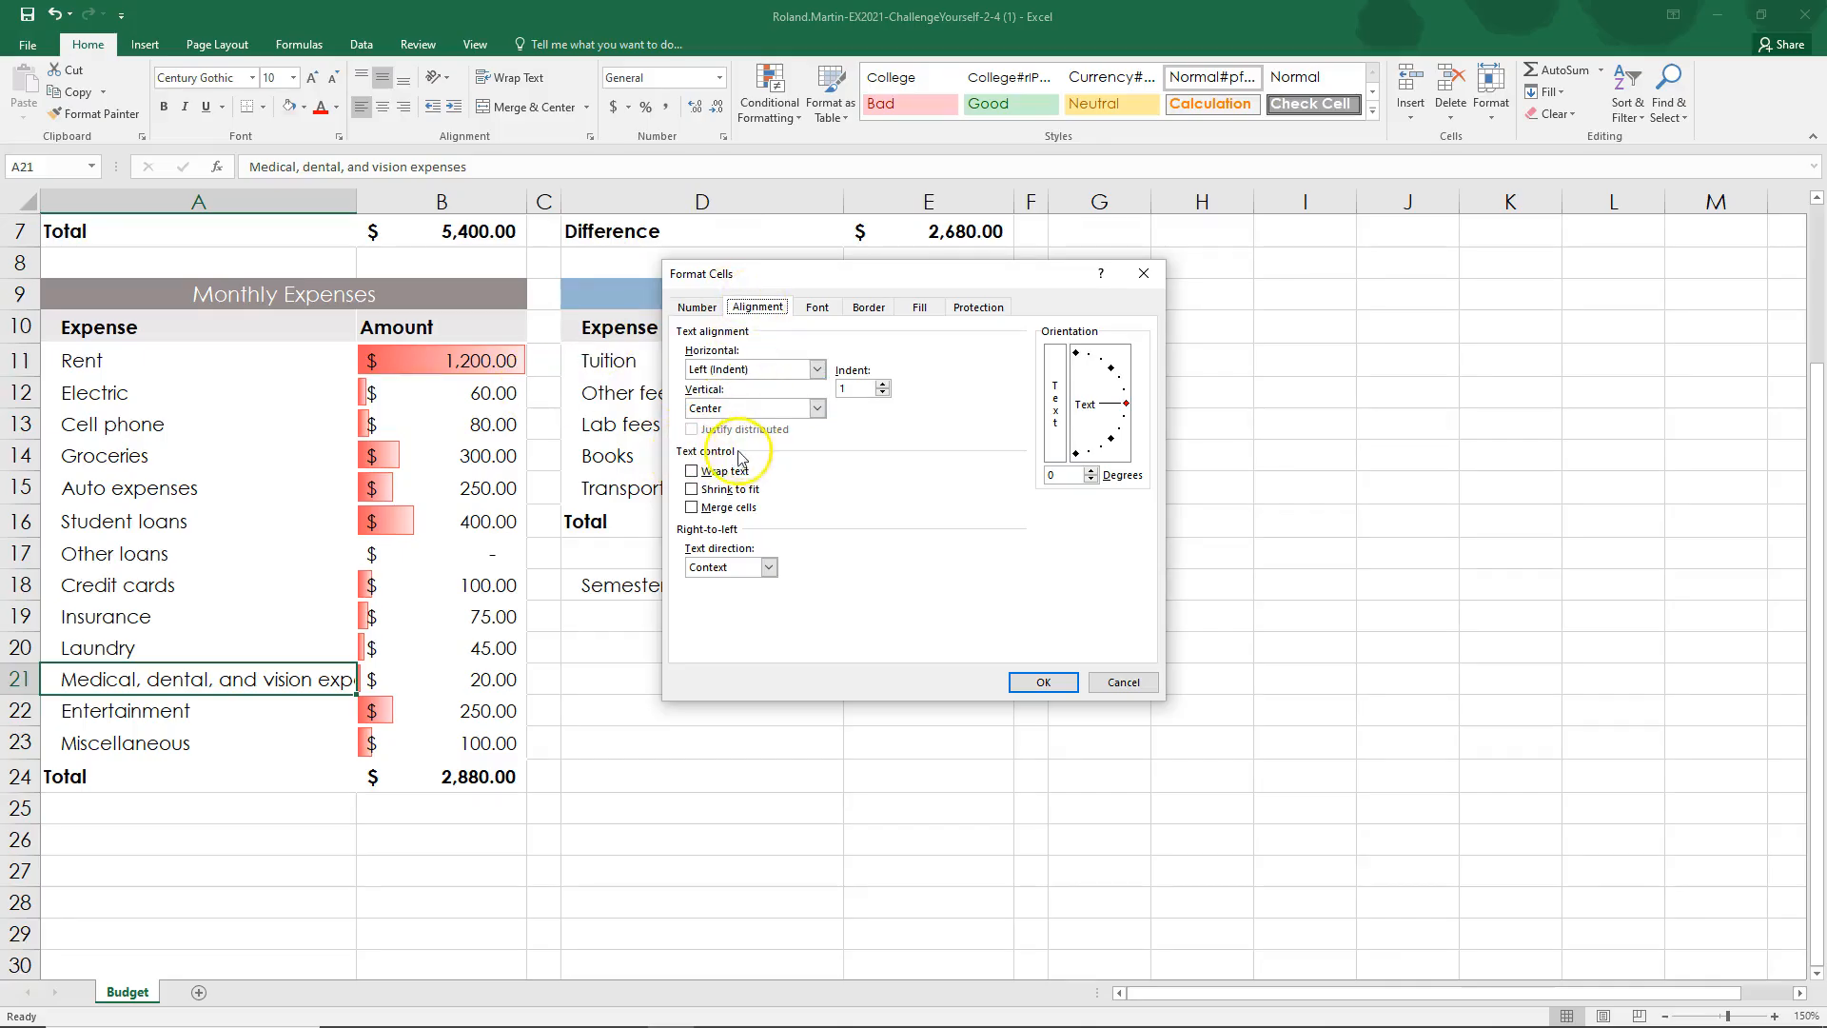
pyautogui.click(693, 471)
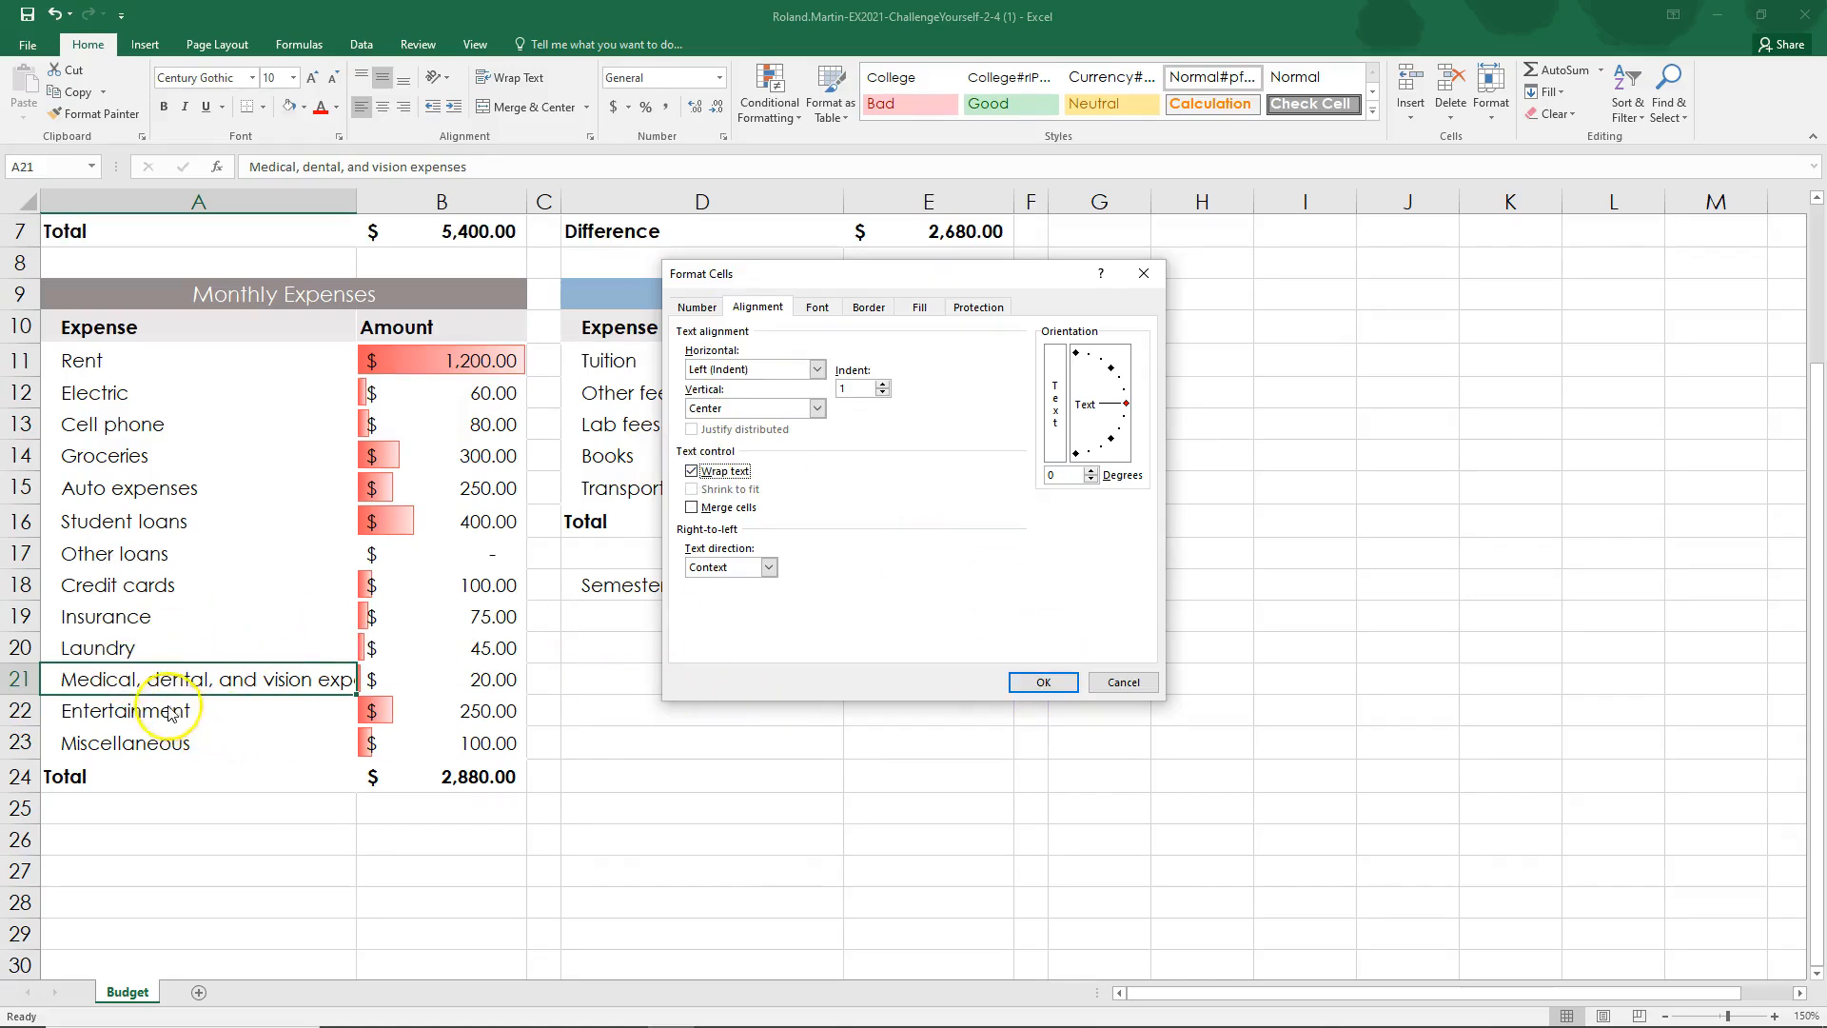
pyautogui.click(1043, 683)
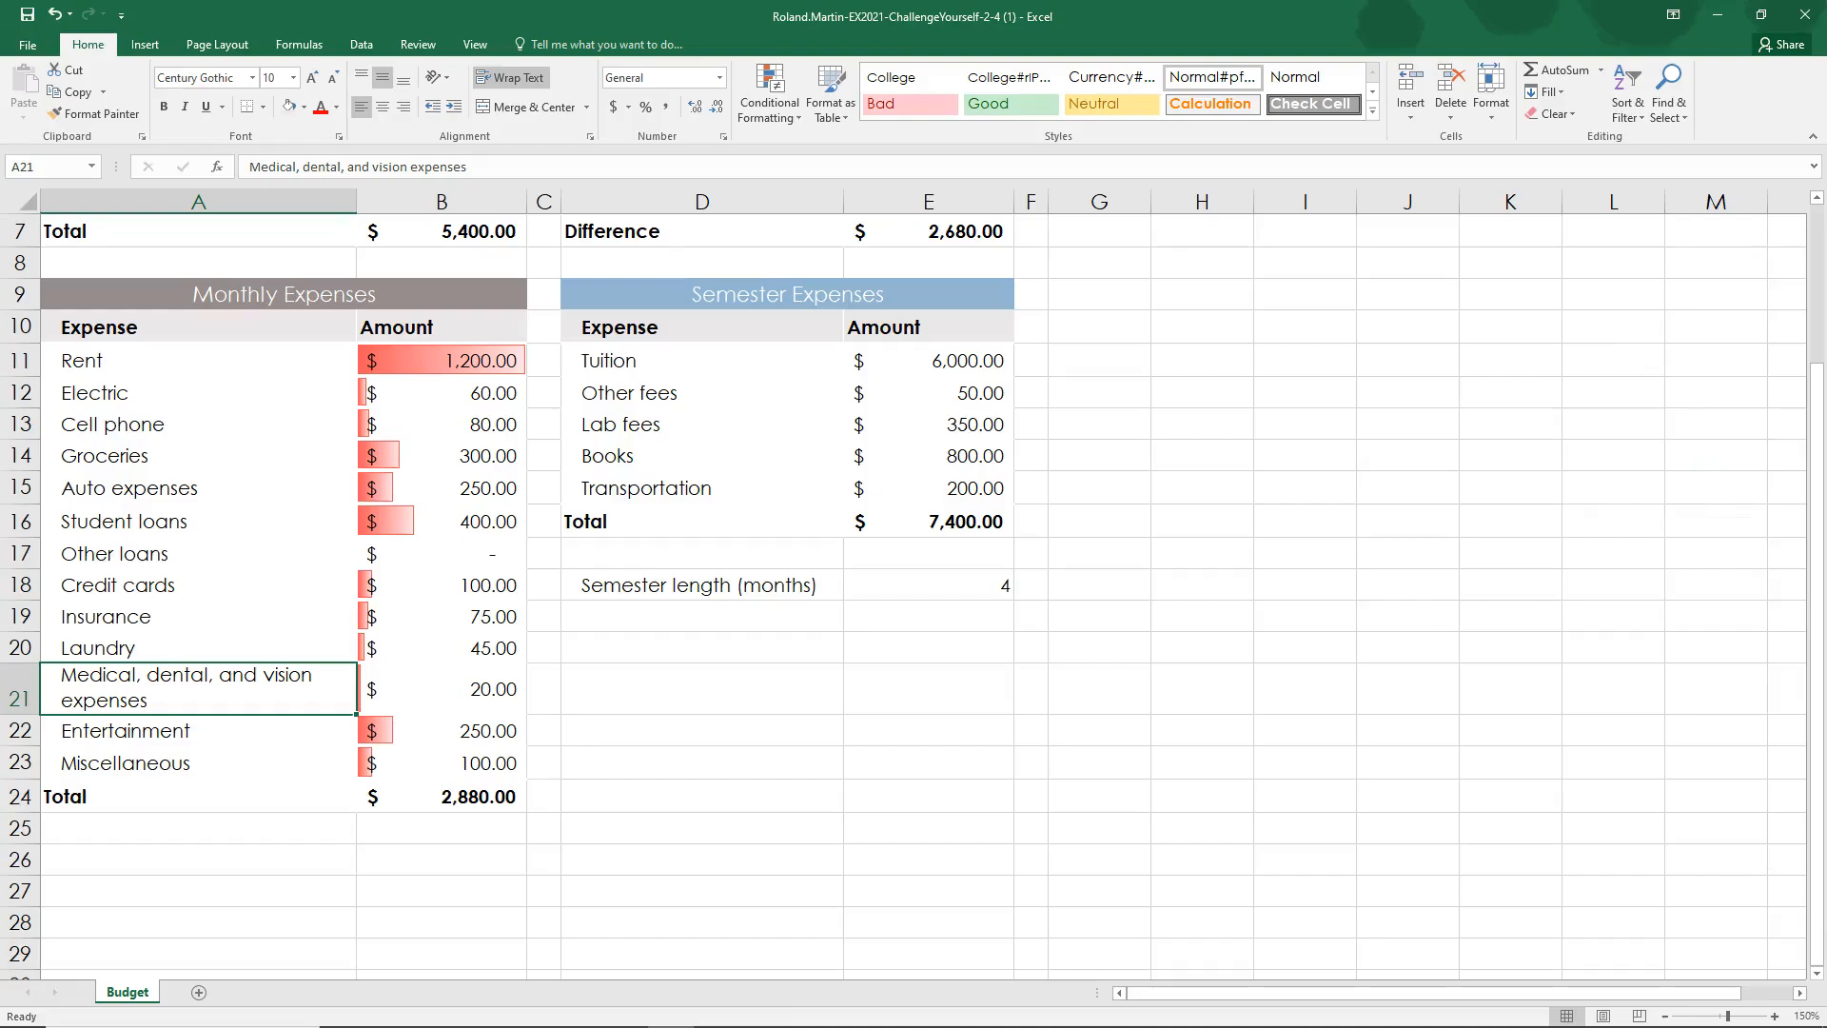
# Step: Switch to the SIMnet instructions, mark step 14 as complete, and highlight the All Borders style name in step 15
pyautogui.hotkey('alt', 'Tab')
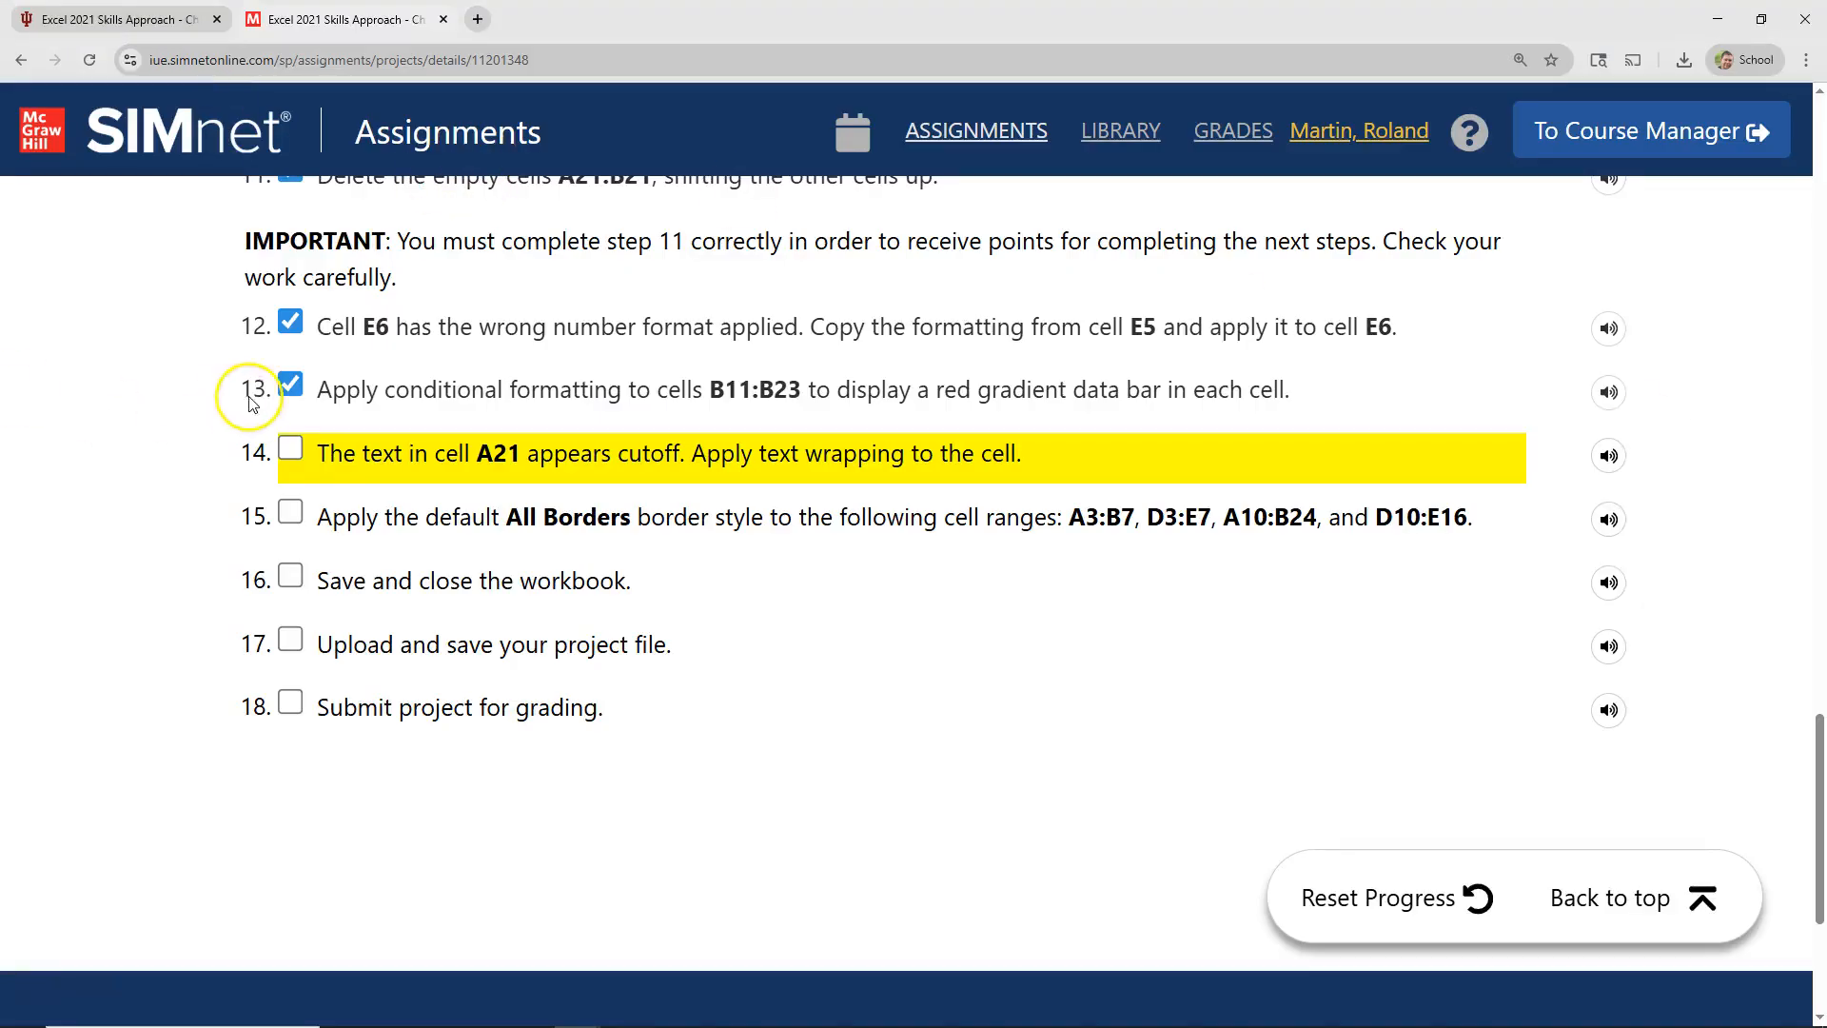
pyautogui.click(292, 449)
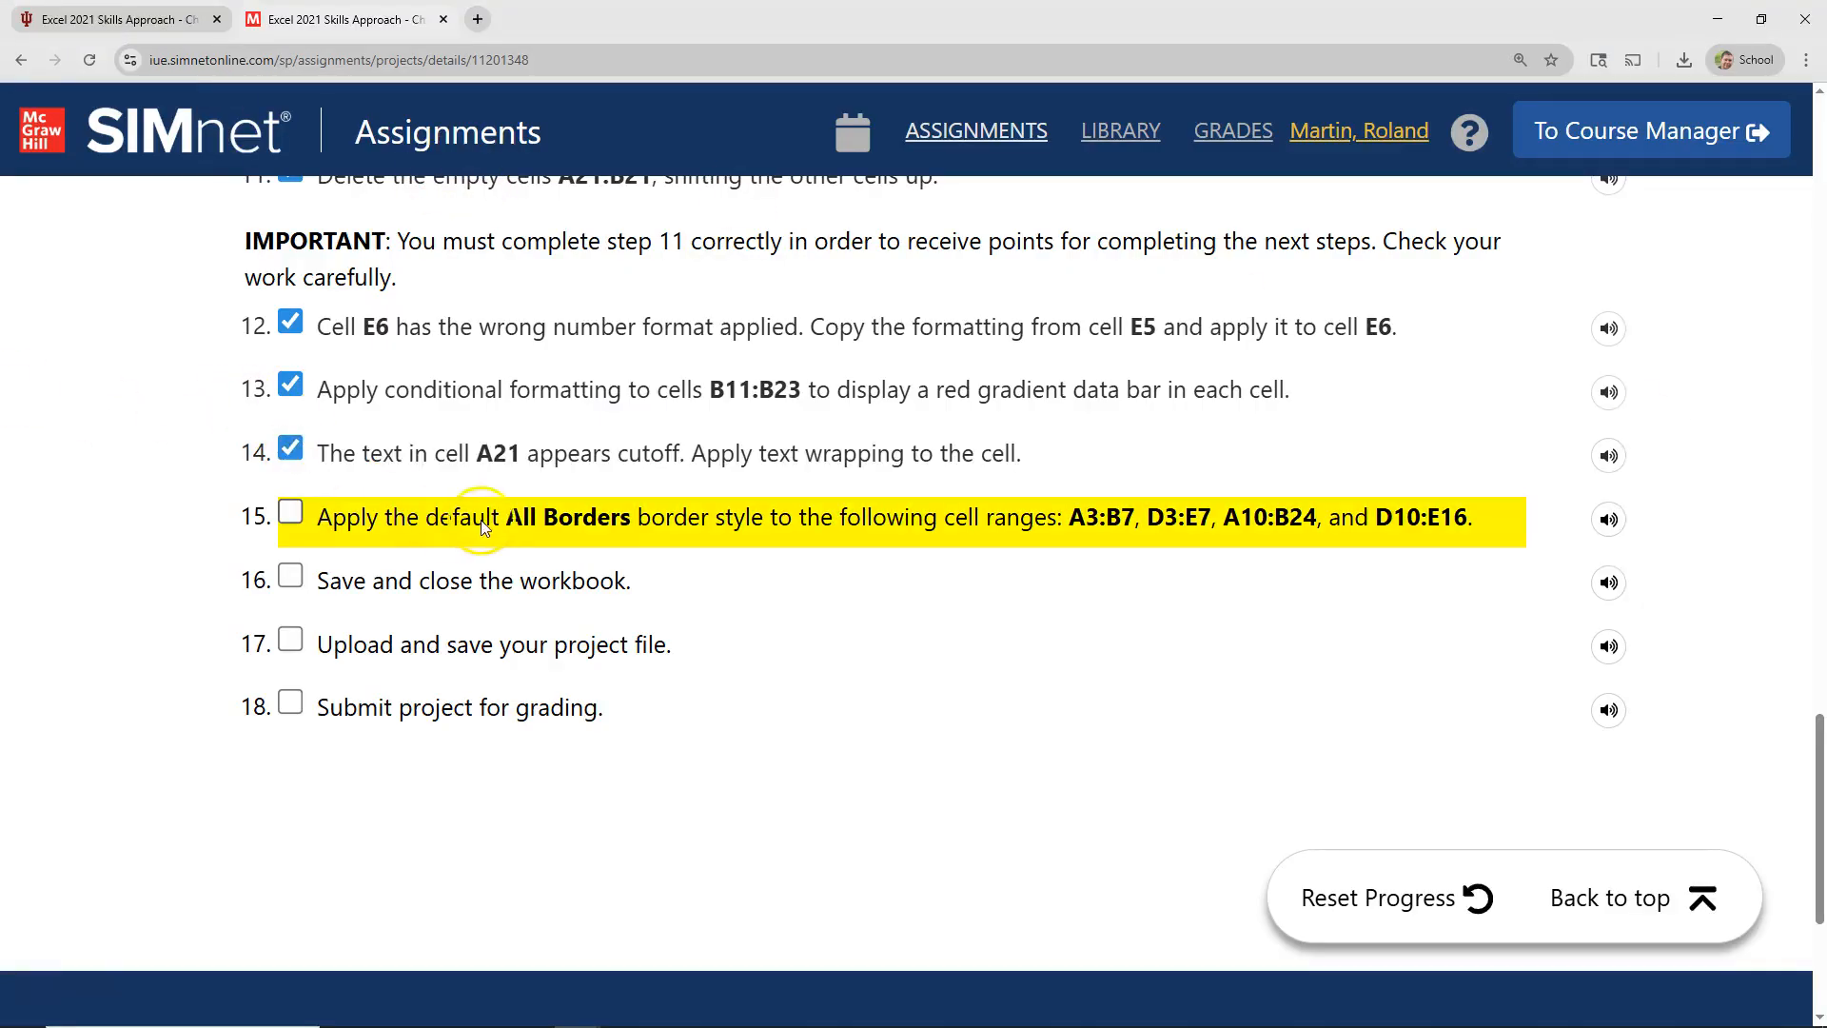
pyautogui.moveTo(511, 530); pyautogui.dragTo(607, 530)
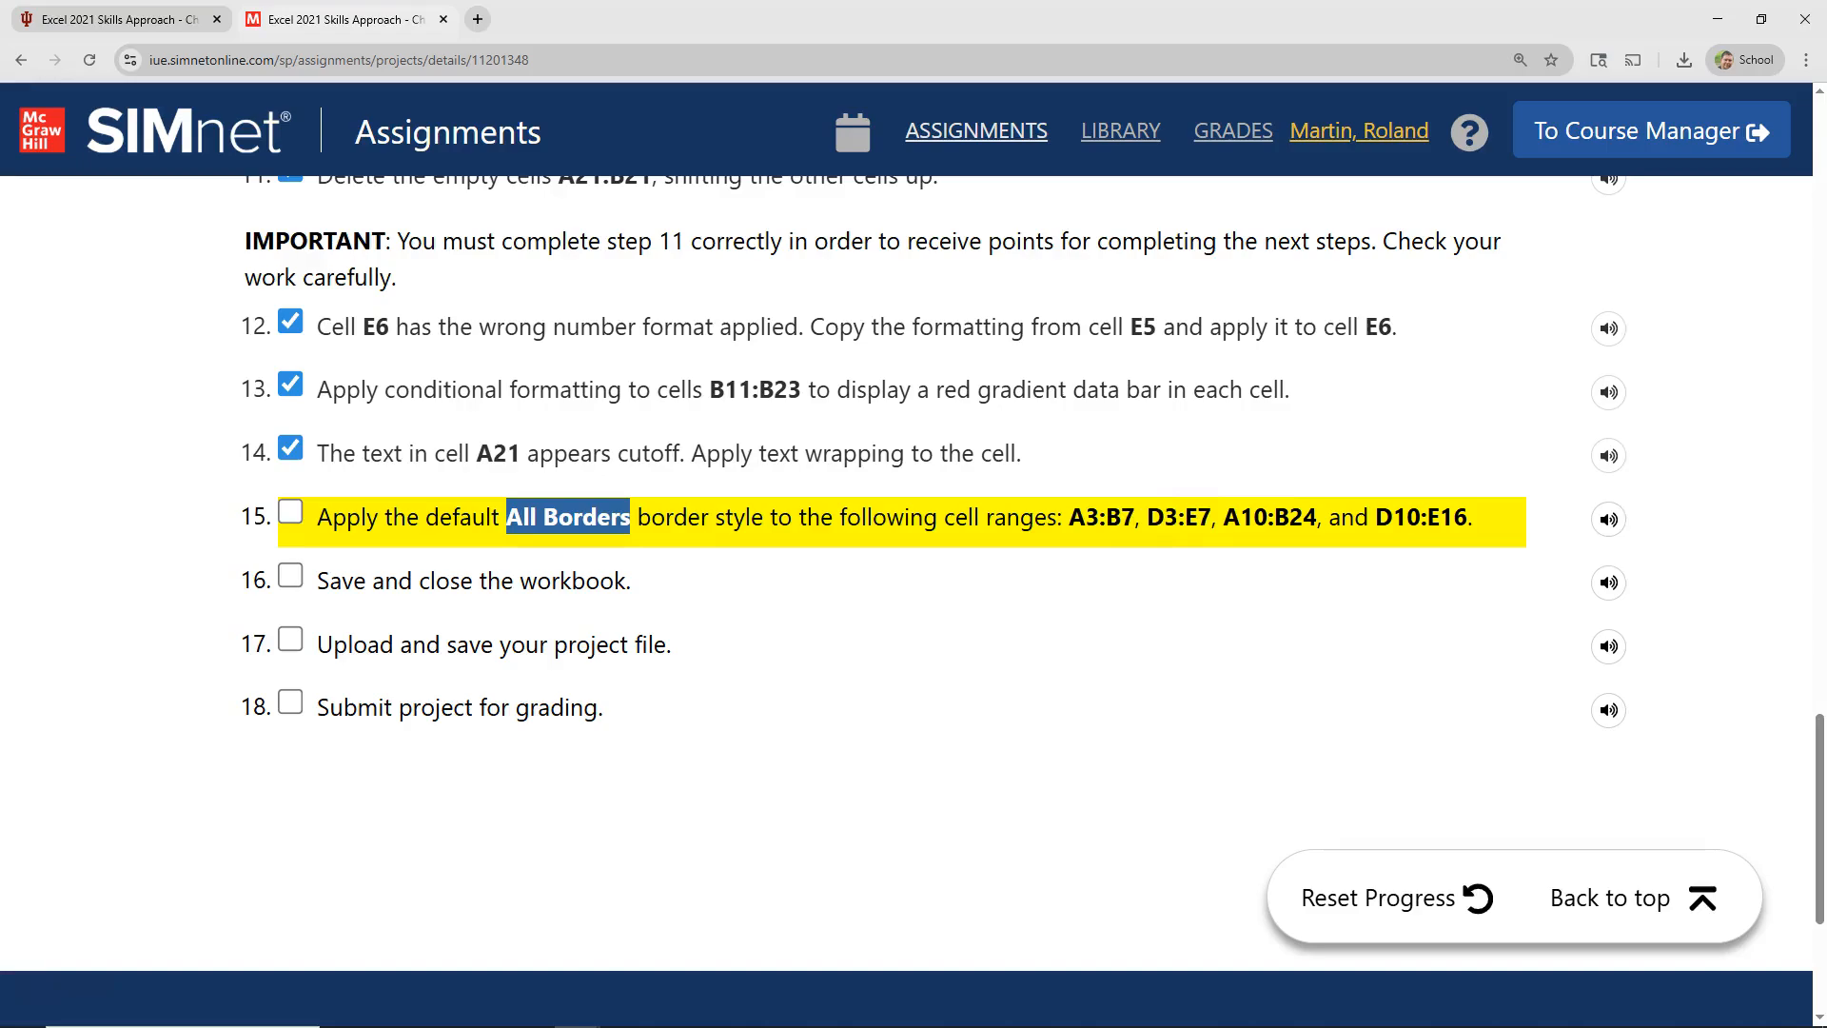
# Step: In Excel, apply the All Borders style to the Monthly Income range A3:B7
pyautogui.hotkey('alt', 'Tab')
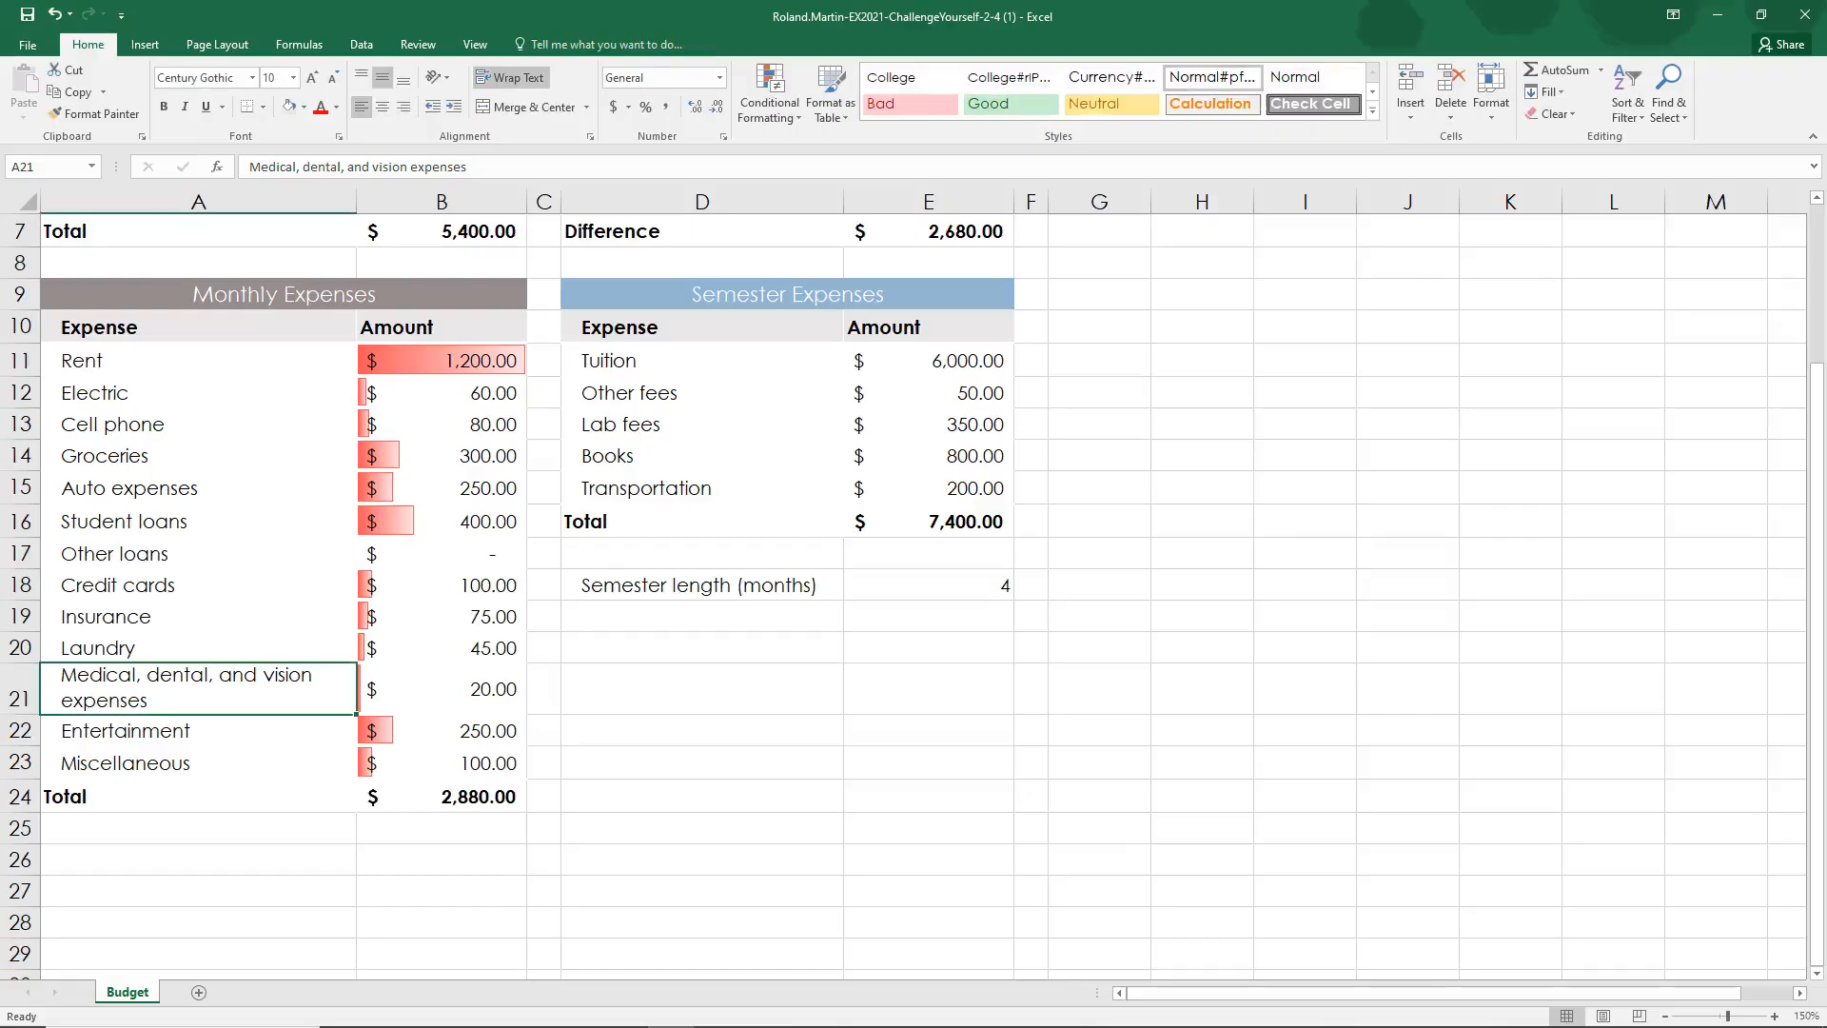
pyautogui.scroll(2, 78, 533)
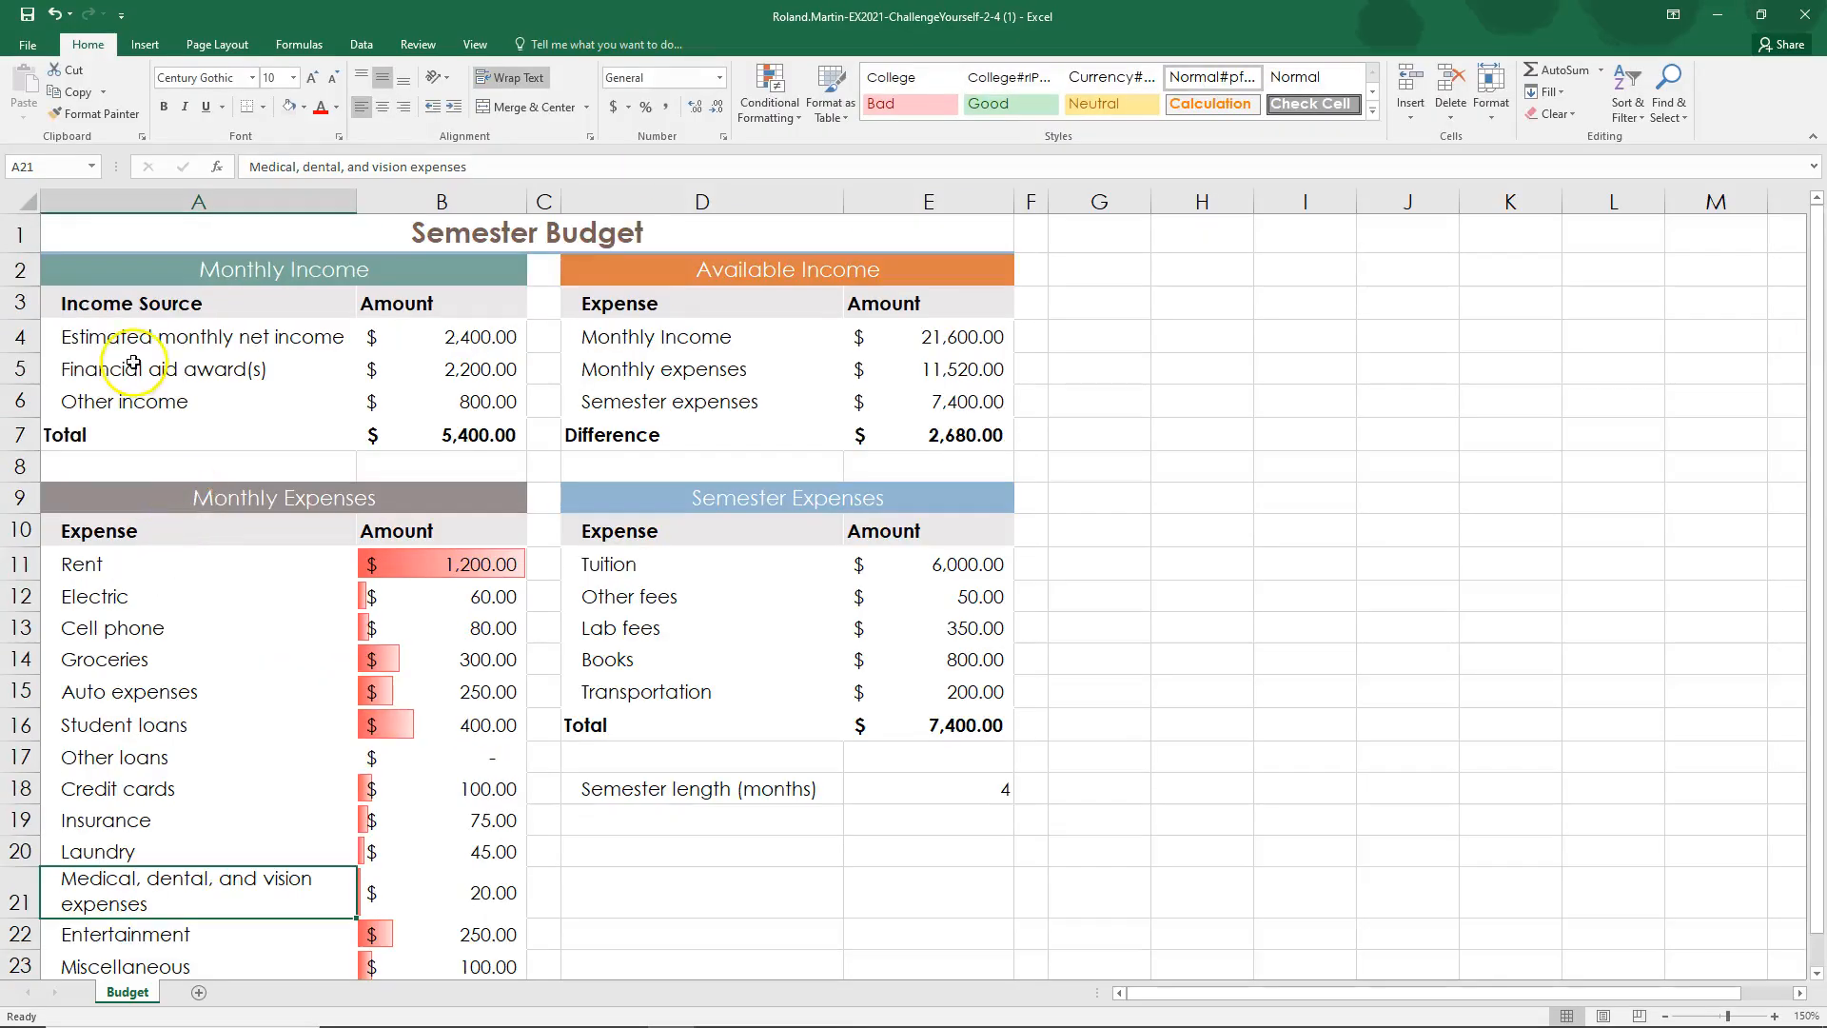
pyautogui.moveTo(74, 303); pyautogui.dragTo(450, 434)
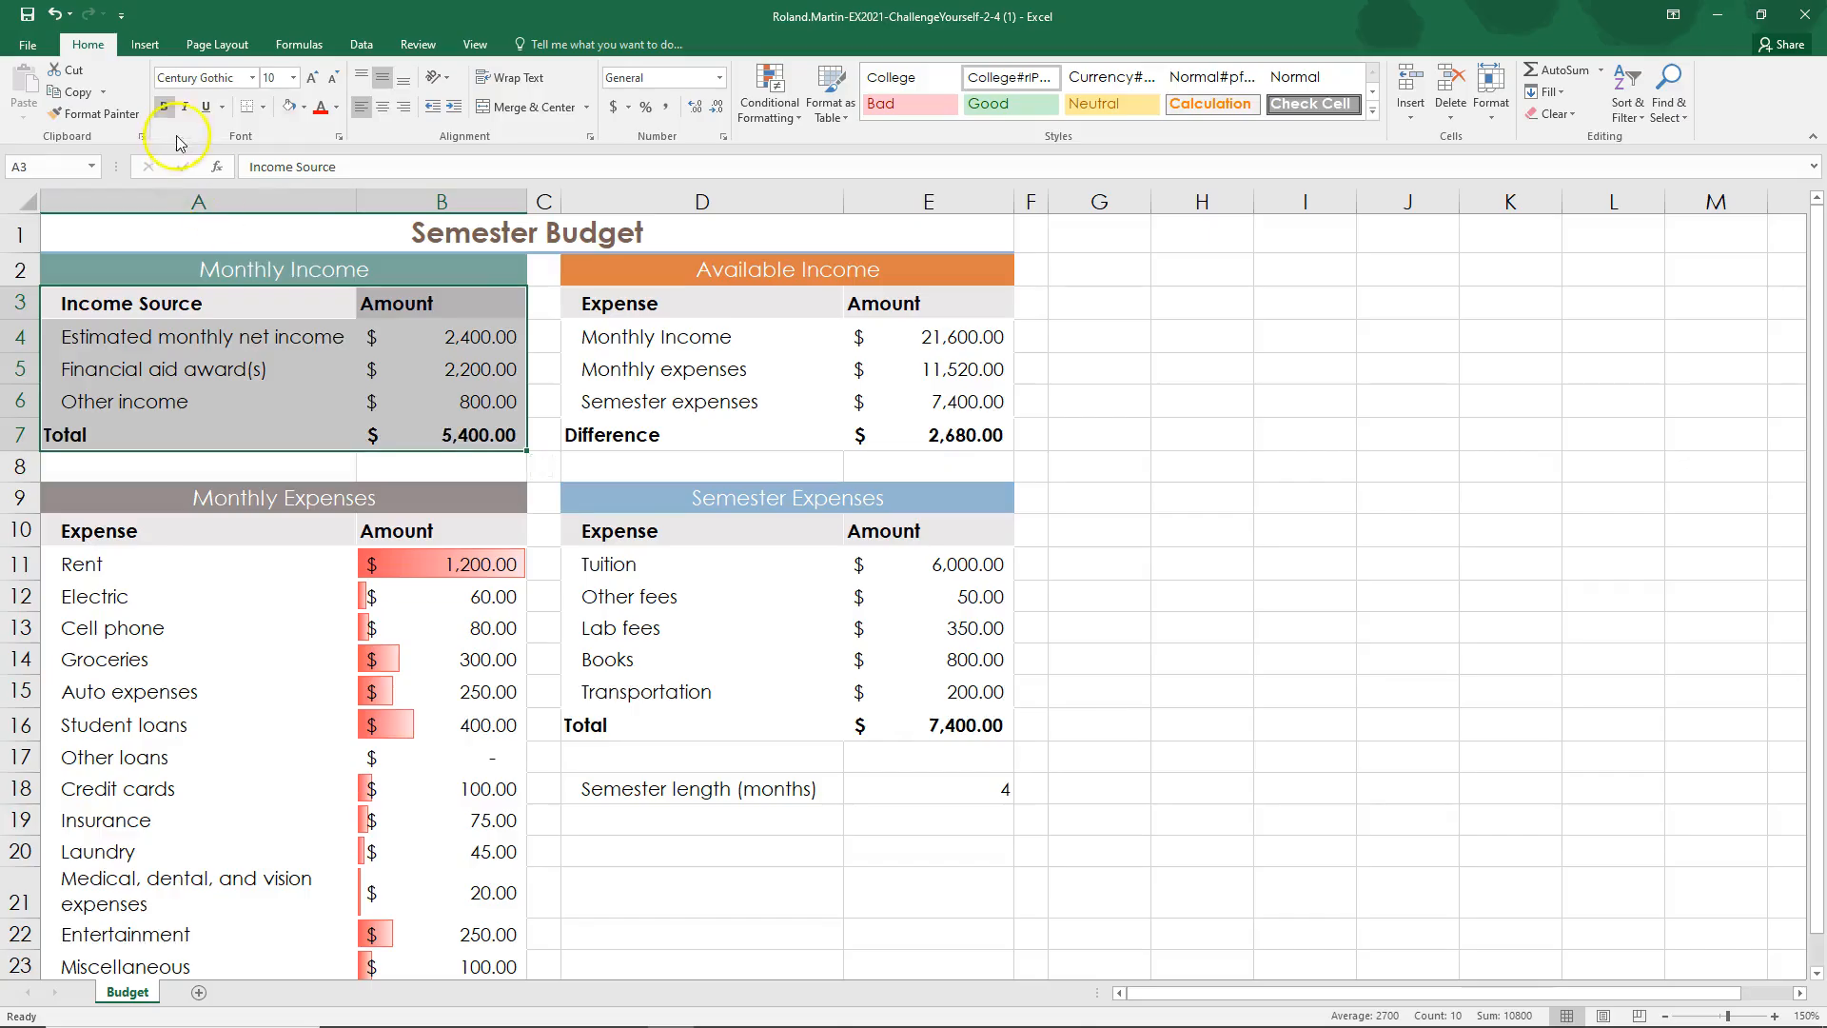
pyautogui.click(265, 108)
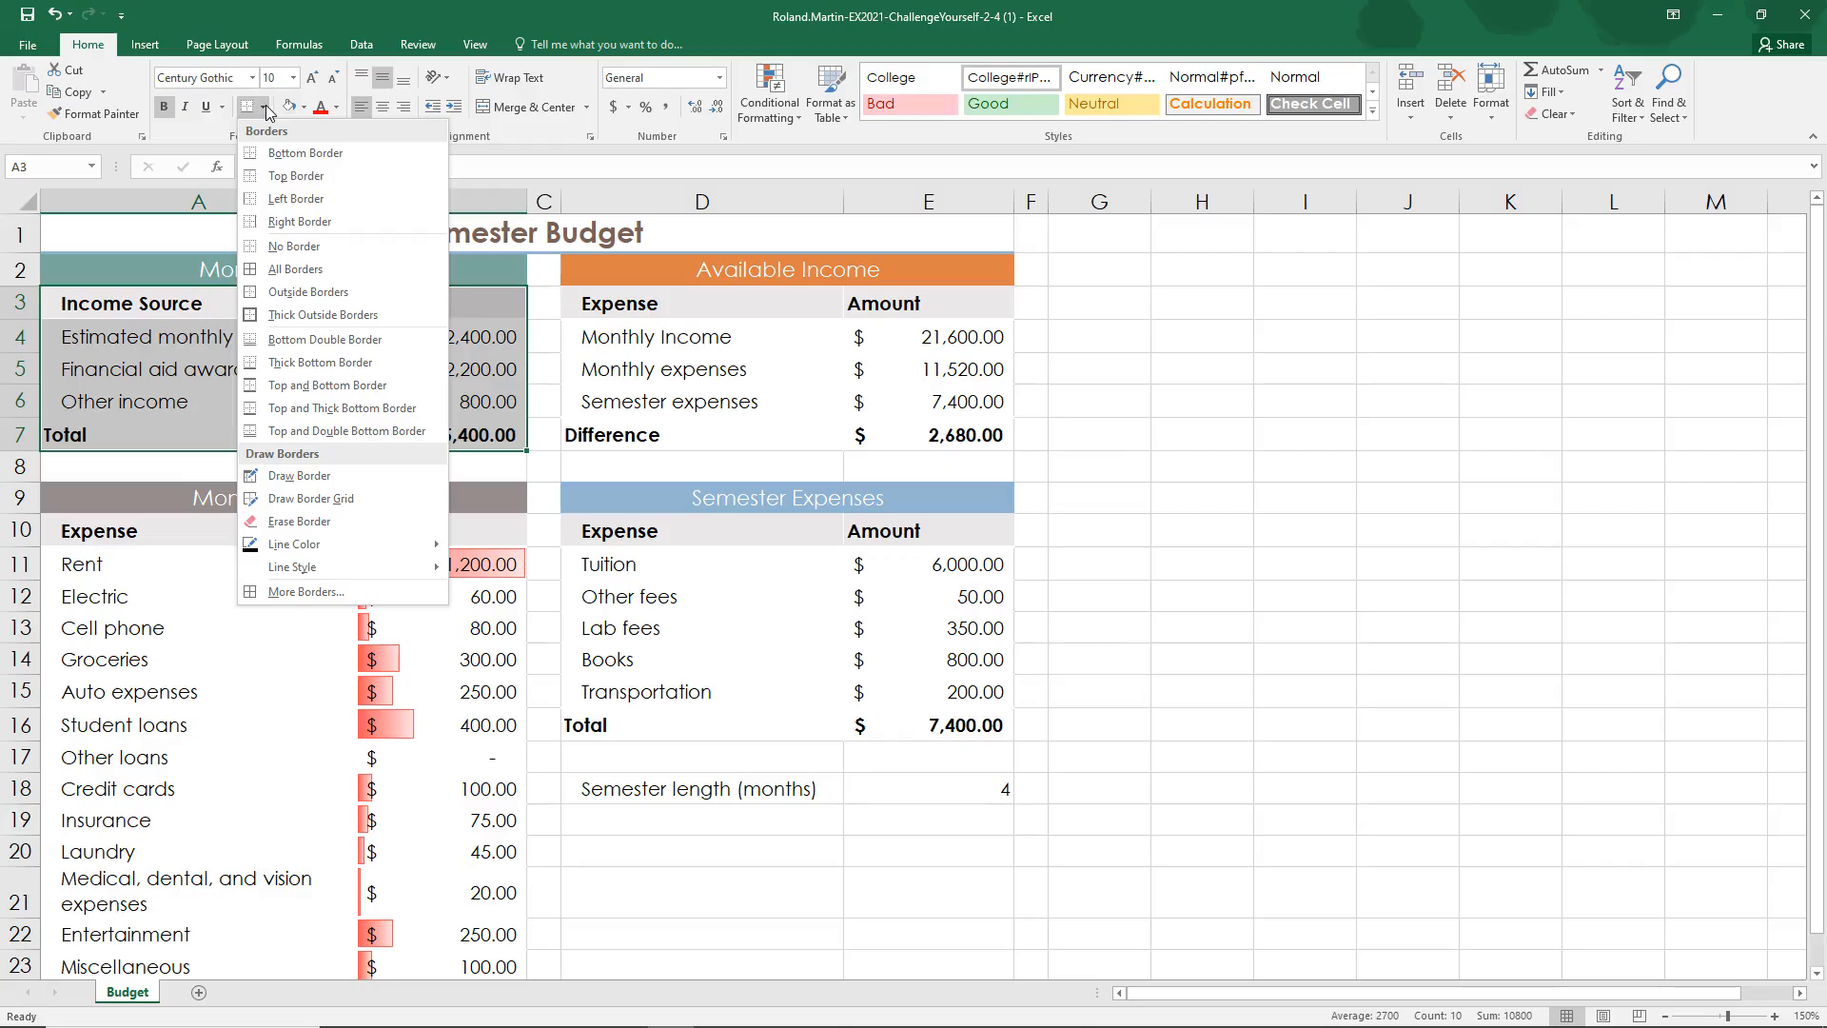
pyautogui.click(284, 270)
# Step: Apply the All Borders style to the nonadjacent ranges D3:E7, A10:B24 and D10:E16 together, and clear the multiple selection
pyautogui.click(298, 534)
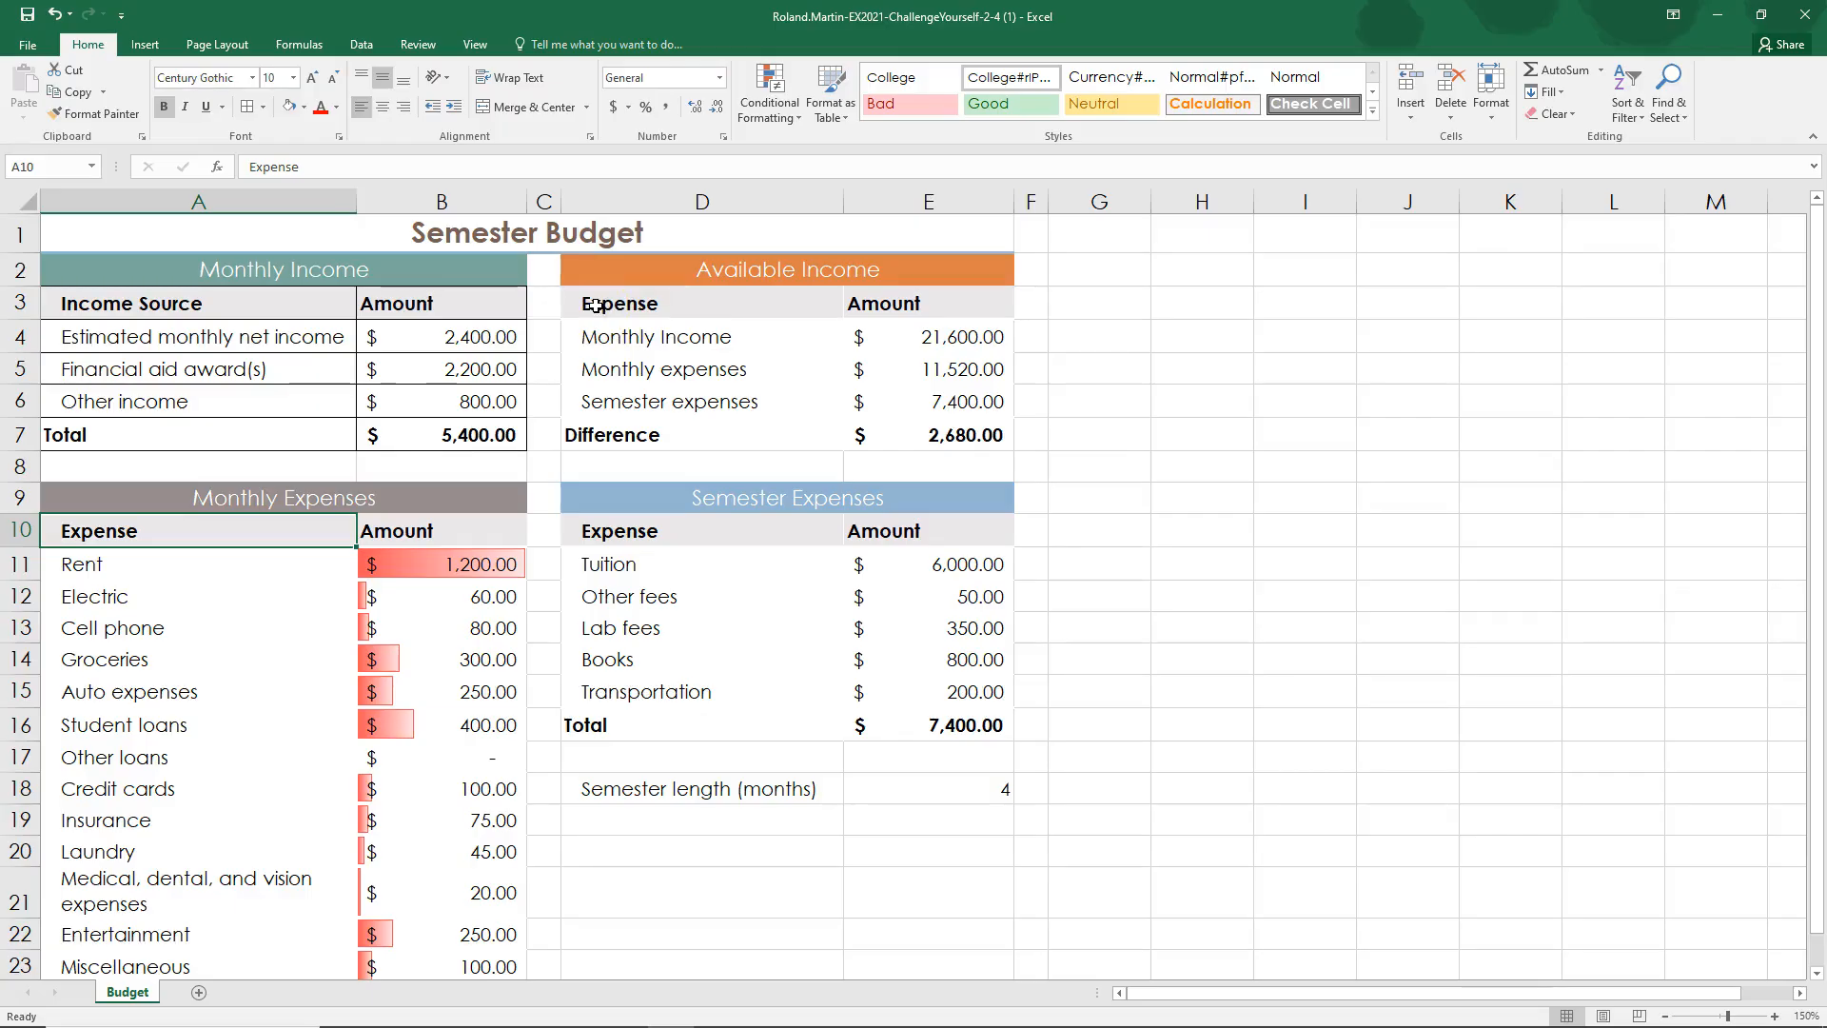
pyautogui.moveTo(596, 304); pyautogui.dragTo(928, 436)
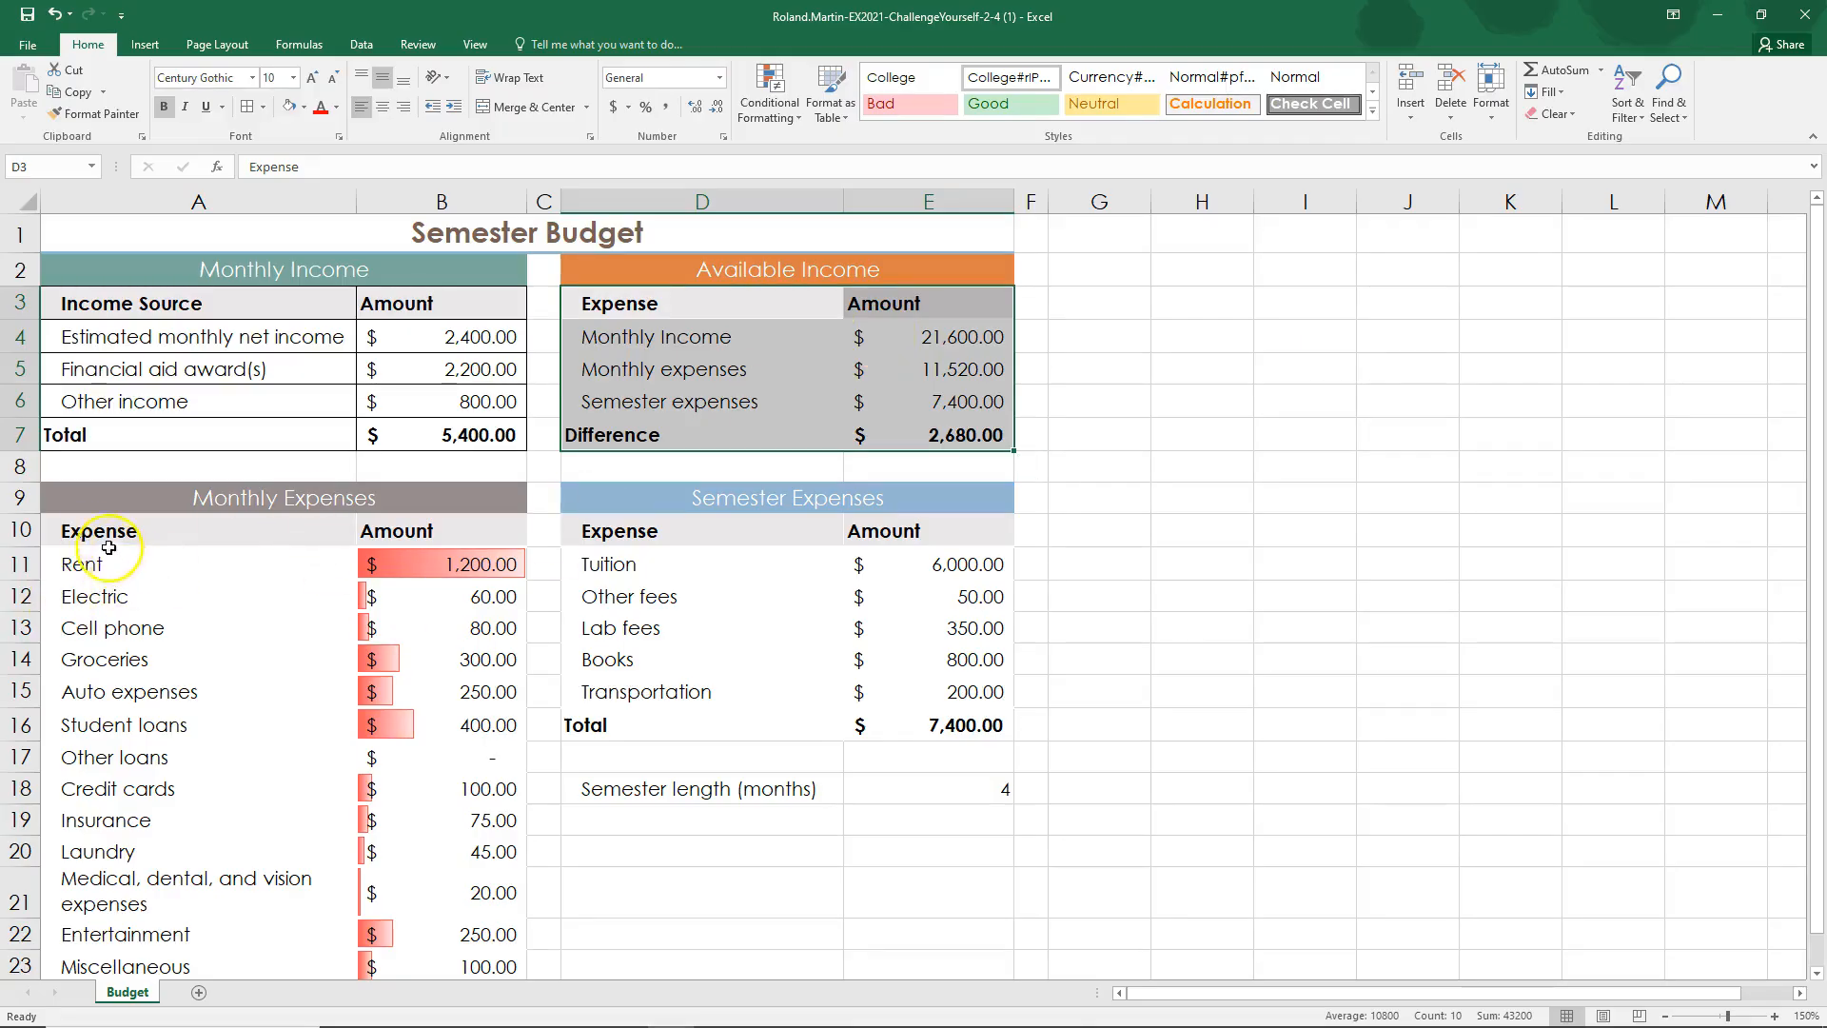
pyautogui.moveTo(76, 531); pyautogui.dragTo(435, 928)
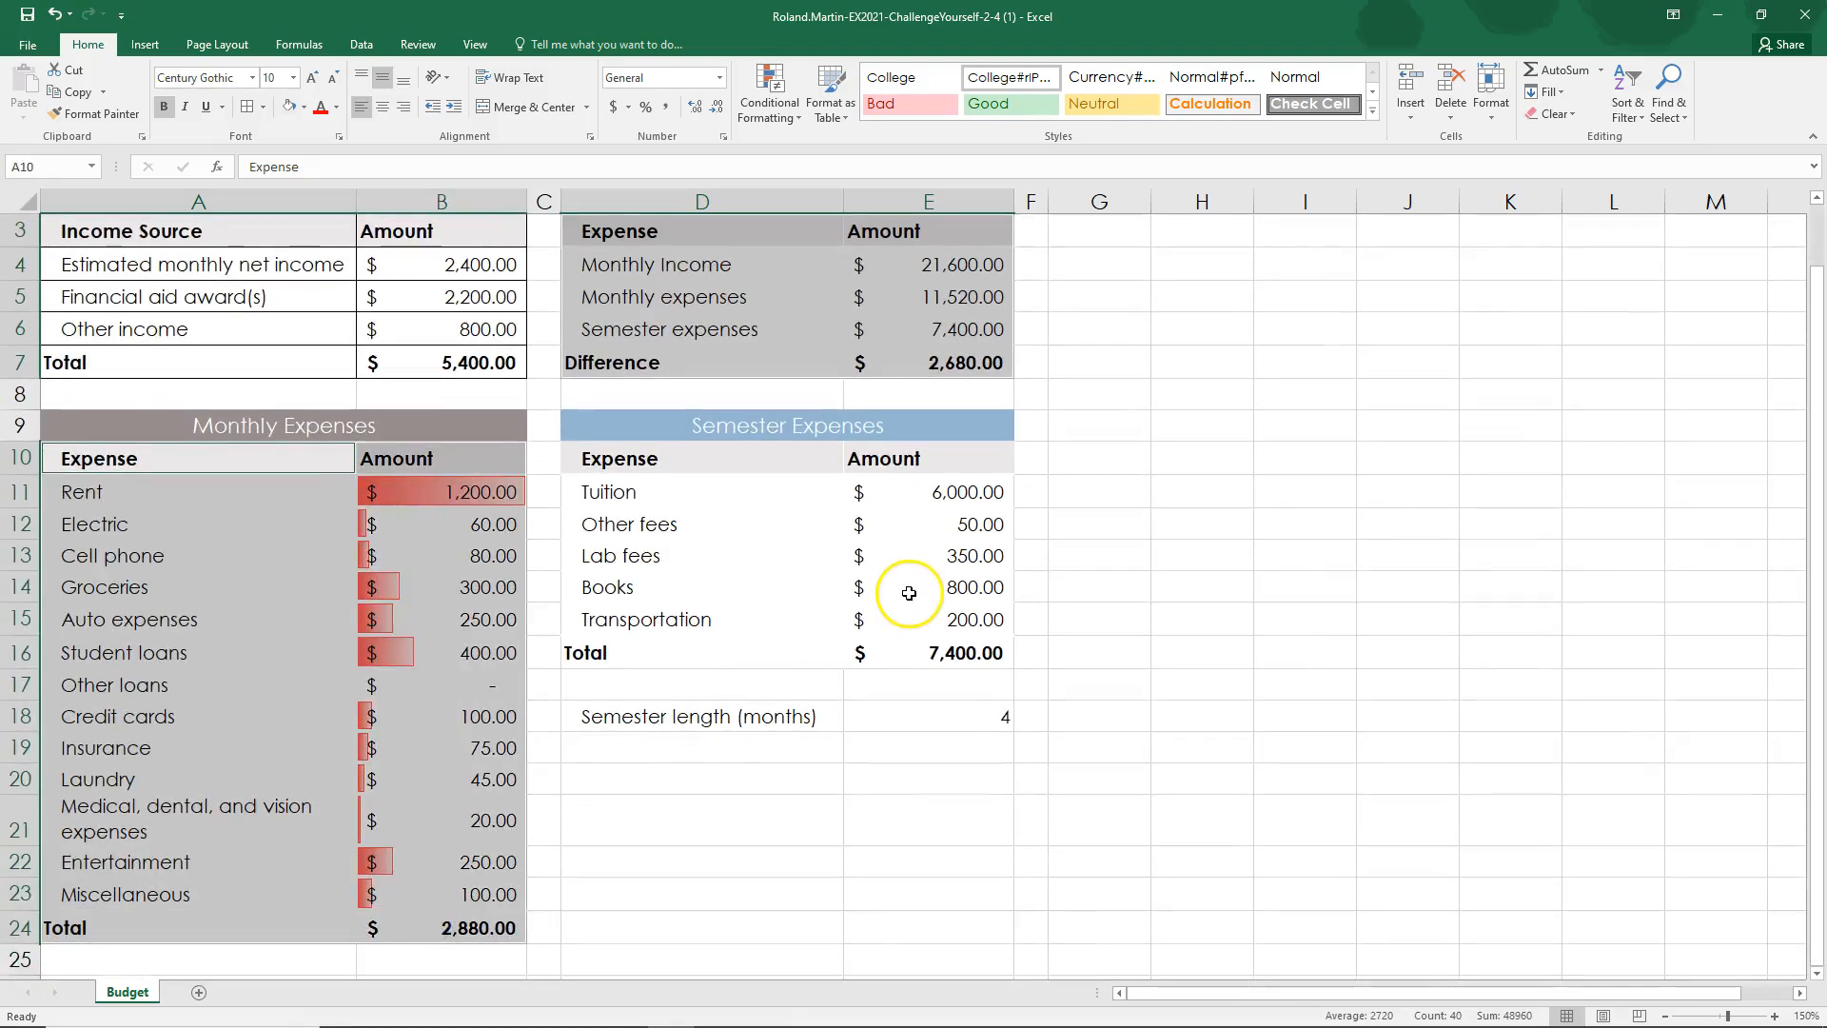
pyautogui.scroll(1, 905, 591)
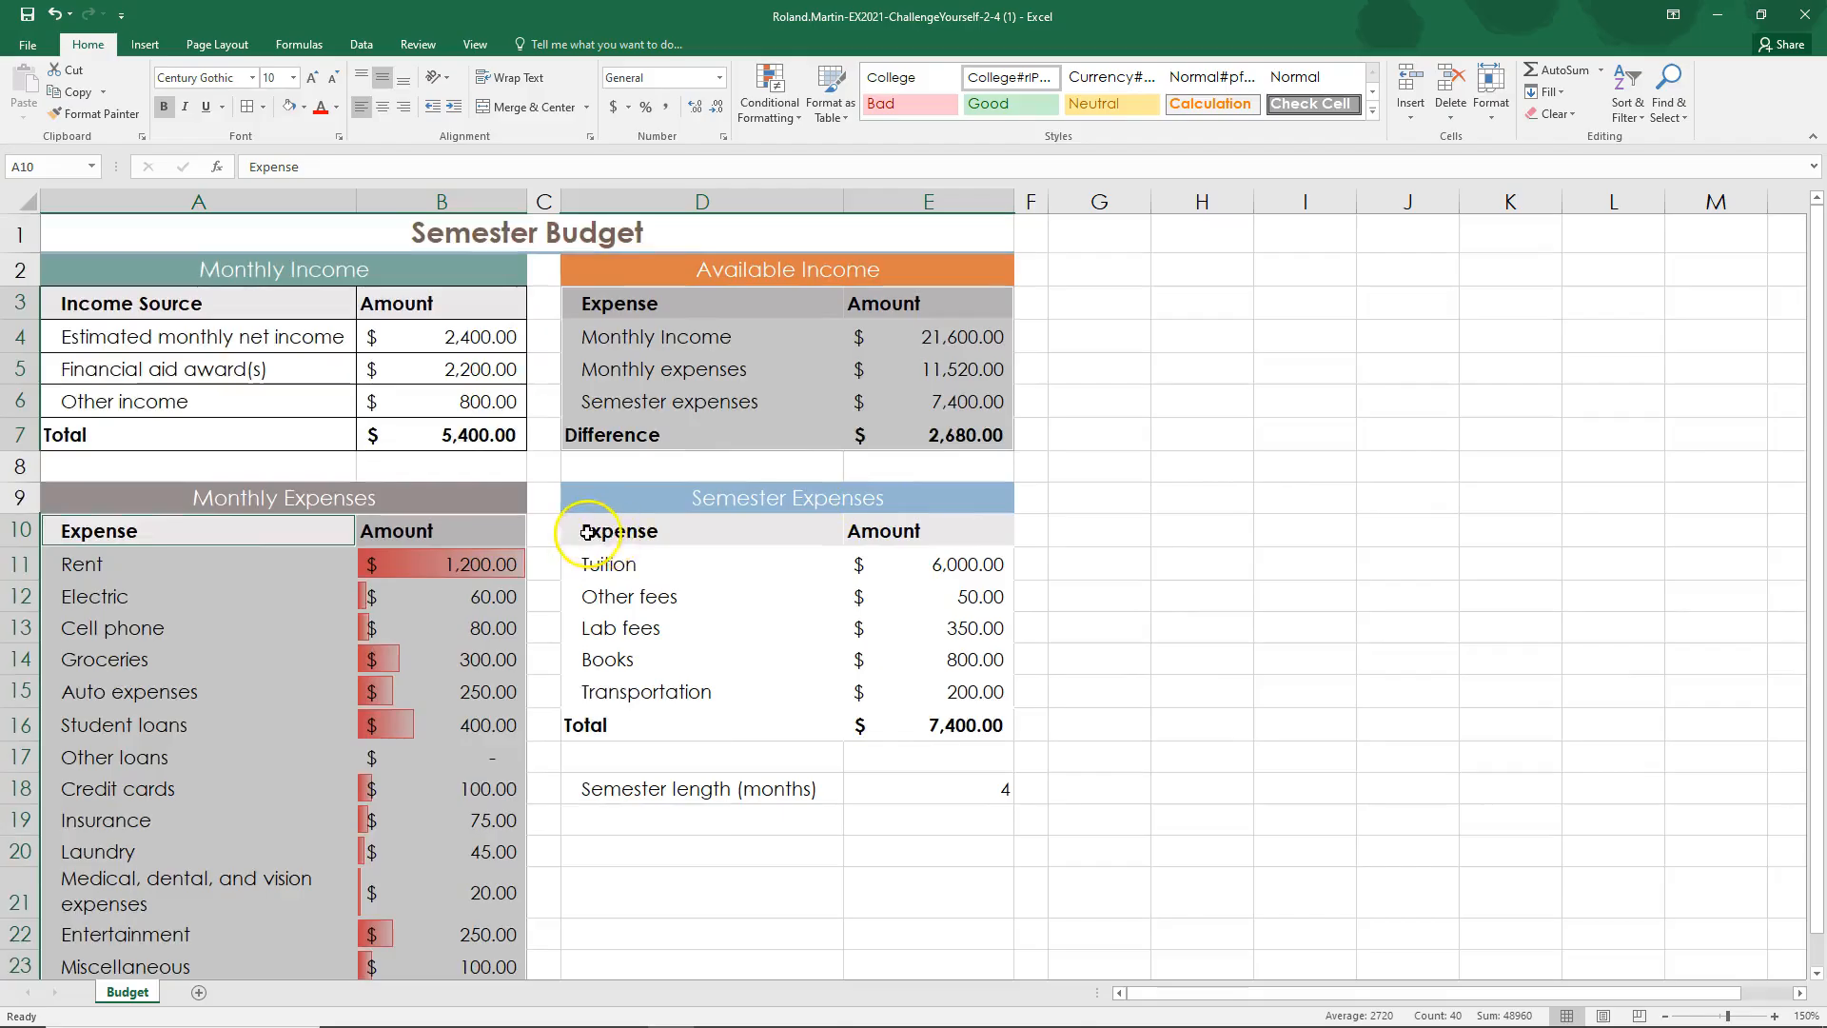
pyautogui.moveTo(587, 532); pyautogui.dragTo(970, 725)
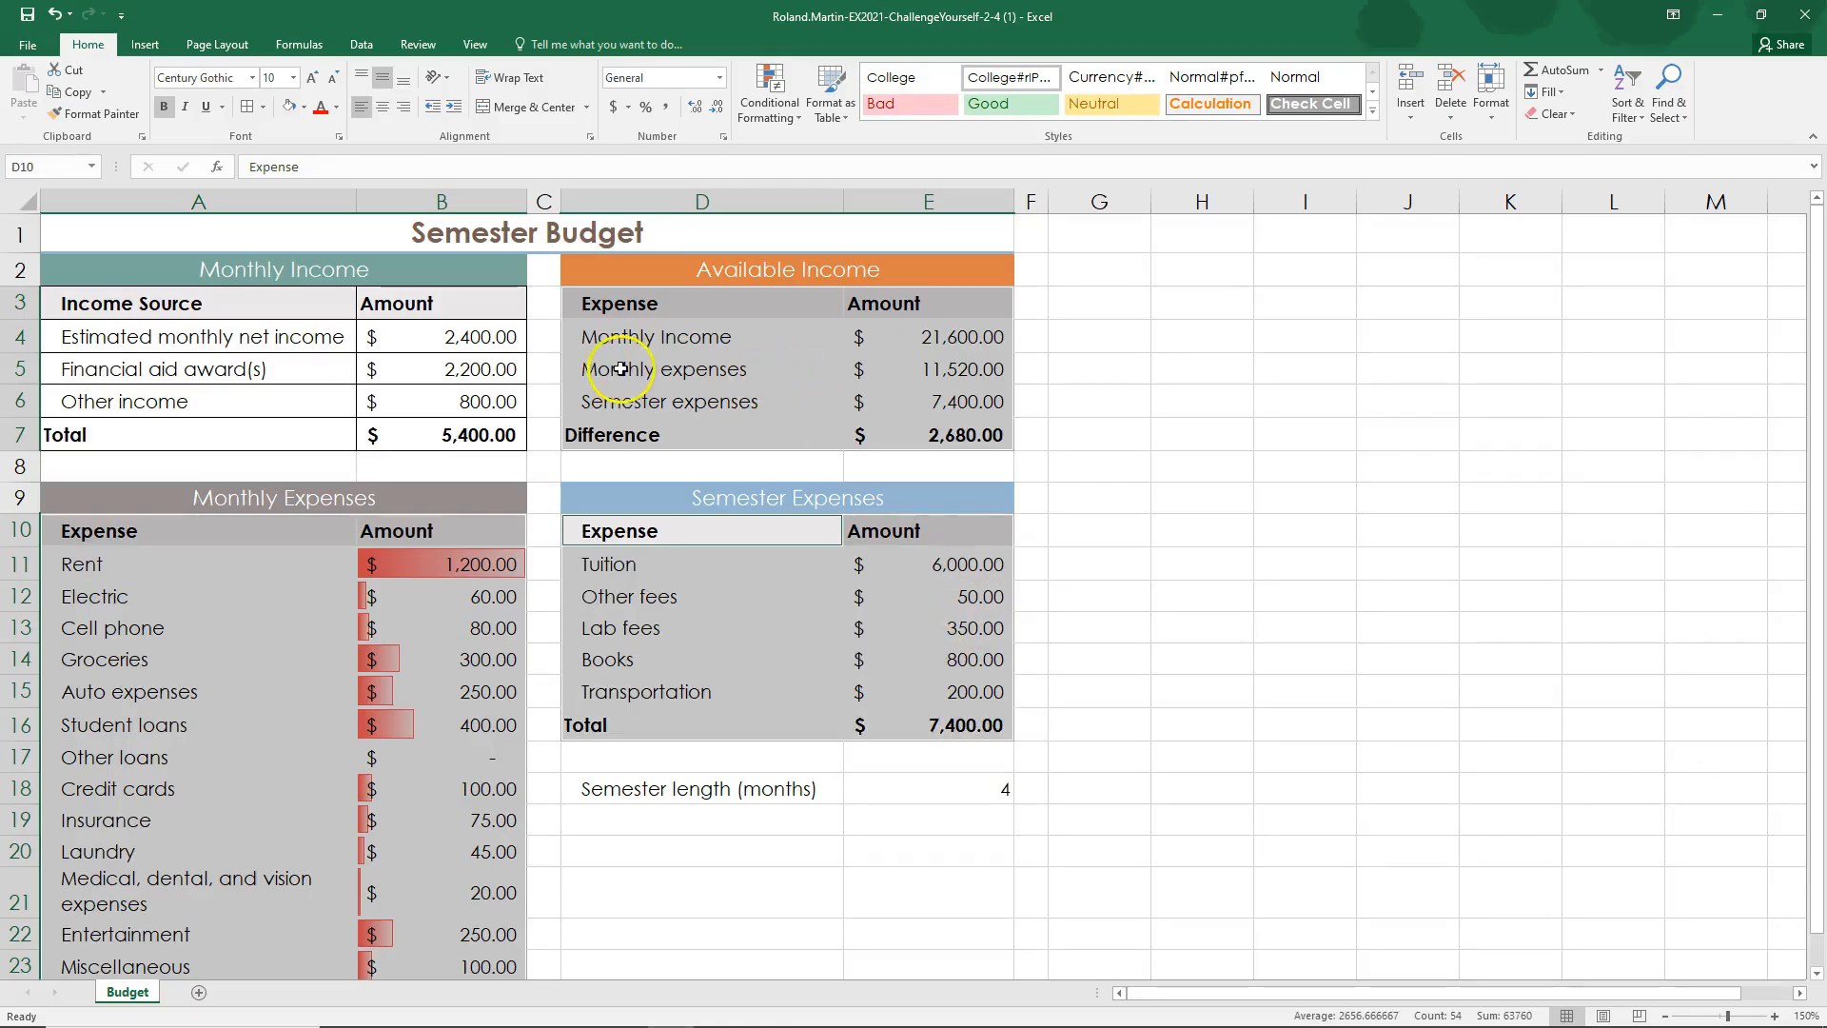
pyautogui.click(247, 108)
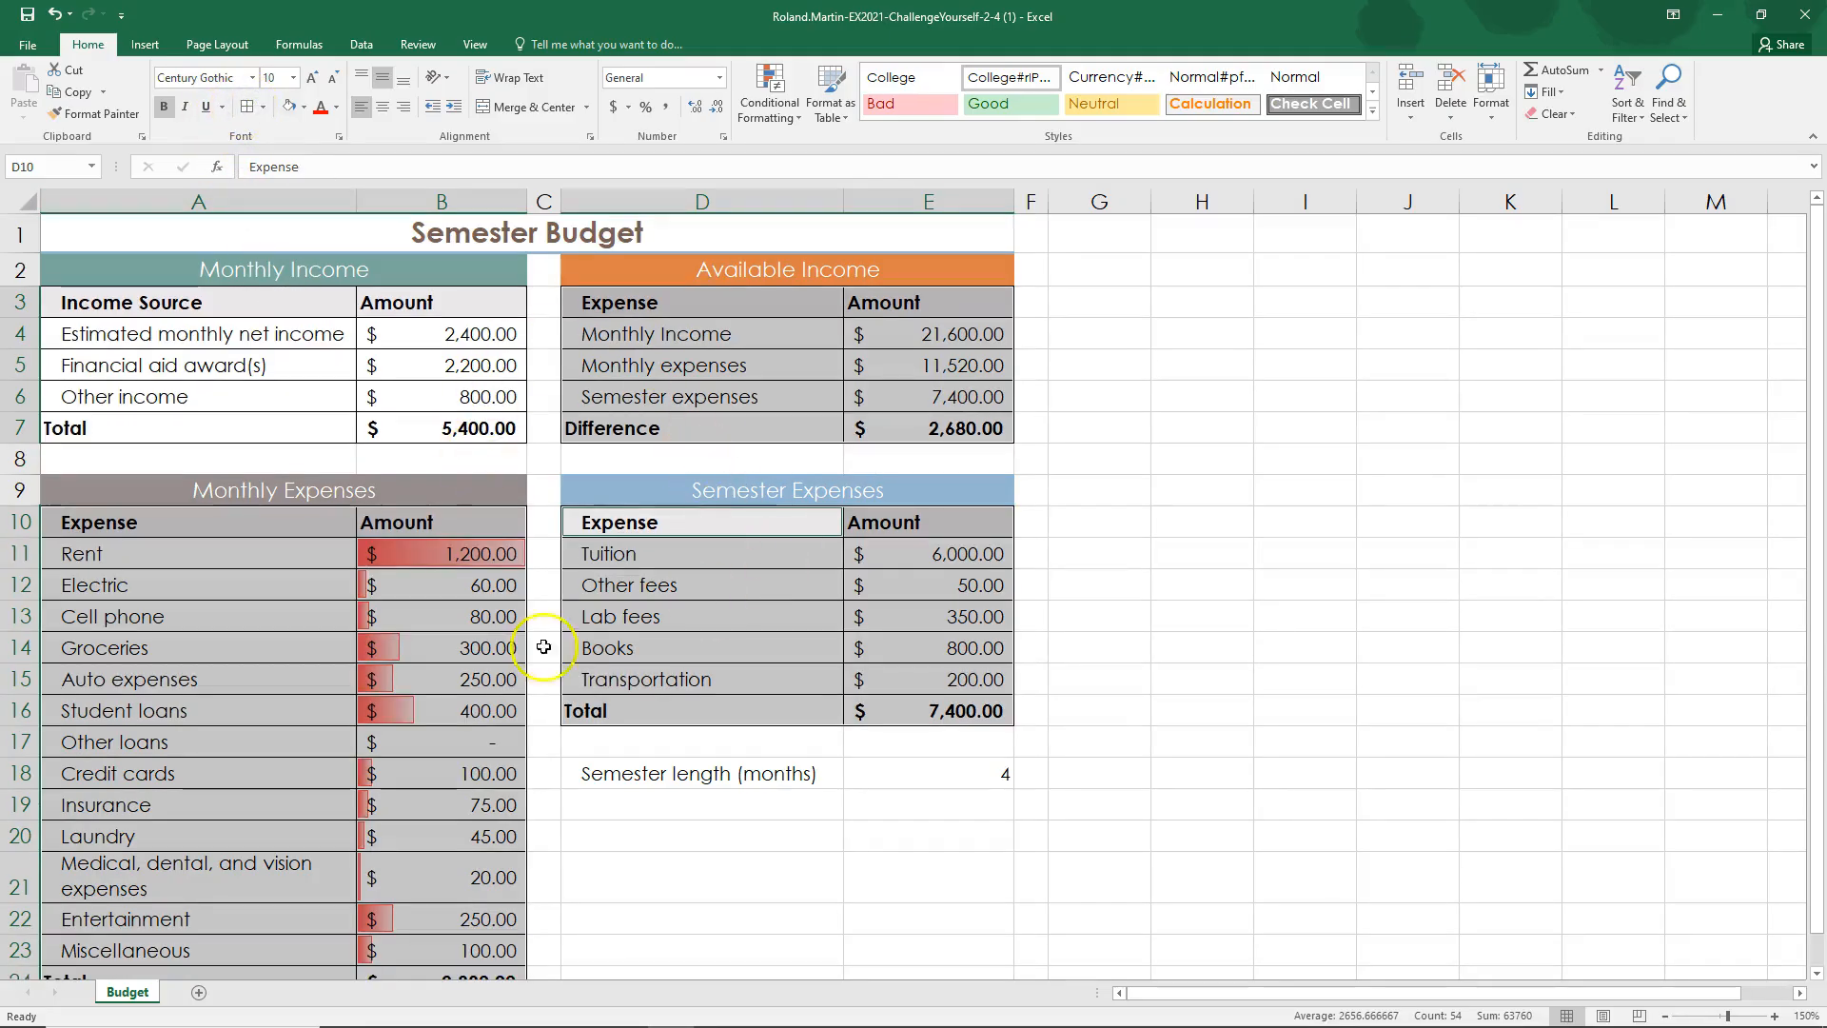
pyautogui.click(942, 363)
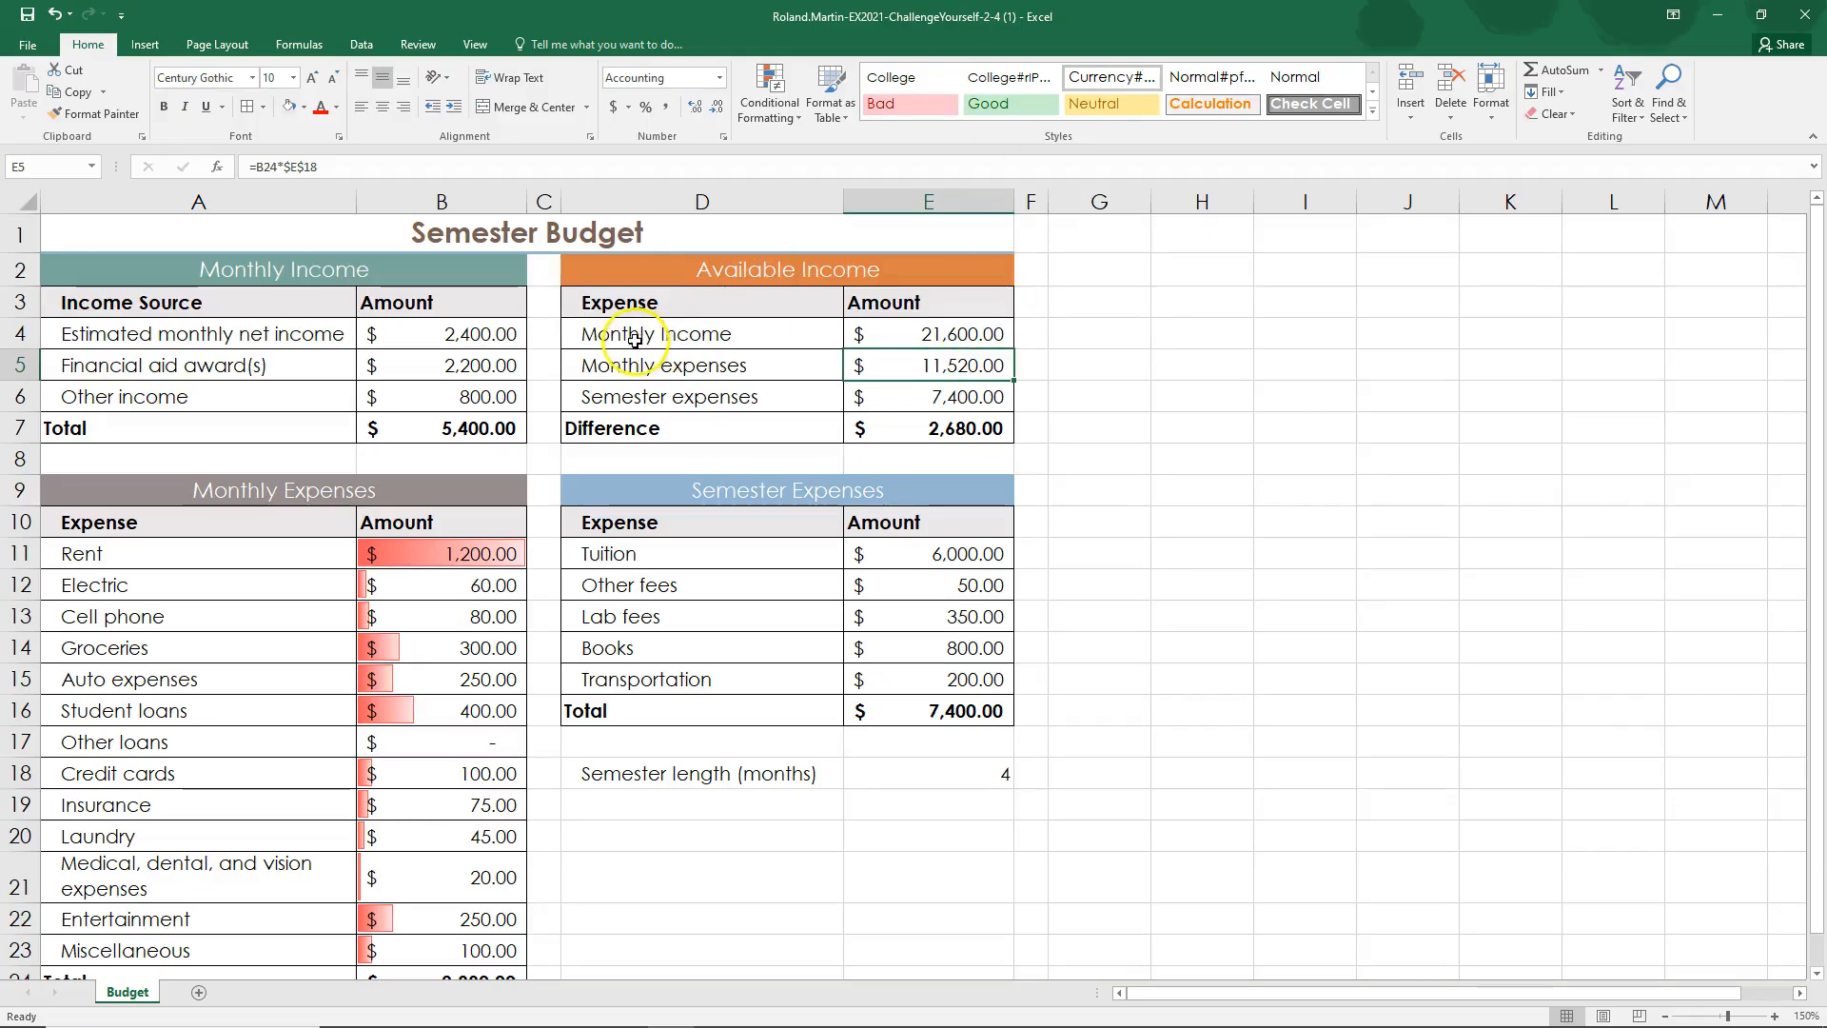
# Step: Select the nonadjacent ranges D4:E4, D7:E7 and D12:E15 together, and clear the selection by selecting the empty cell G8
pyautogui.click(762, 335)
pyautogui.moveTo(762, 335); pyautogui.dragTo(879, 335)
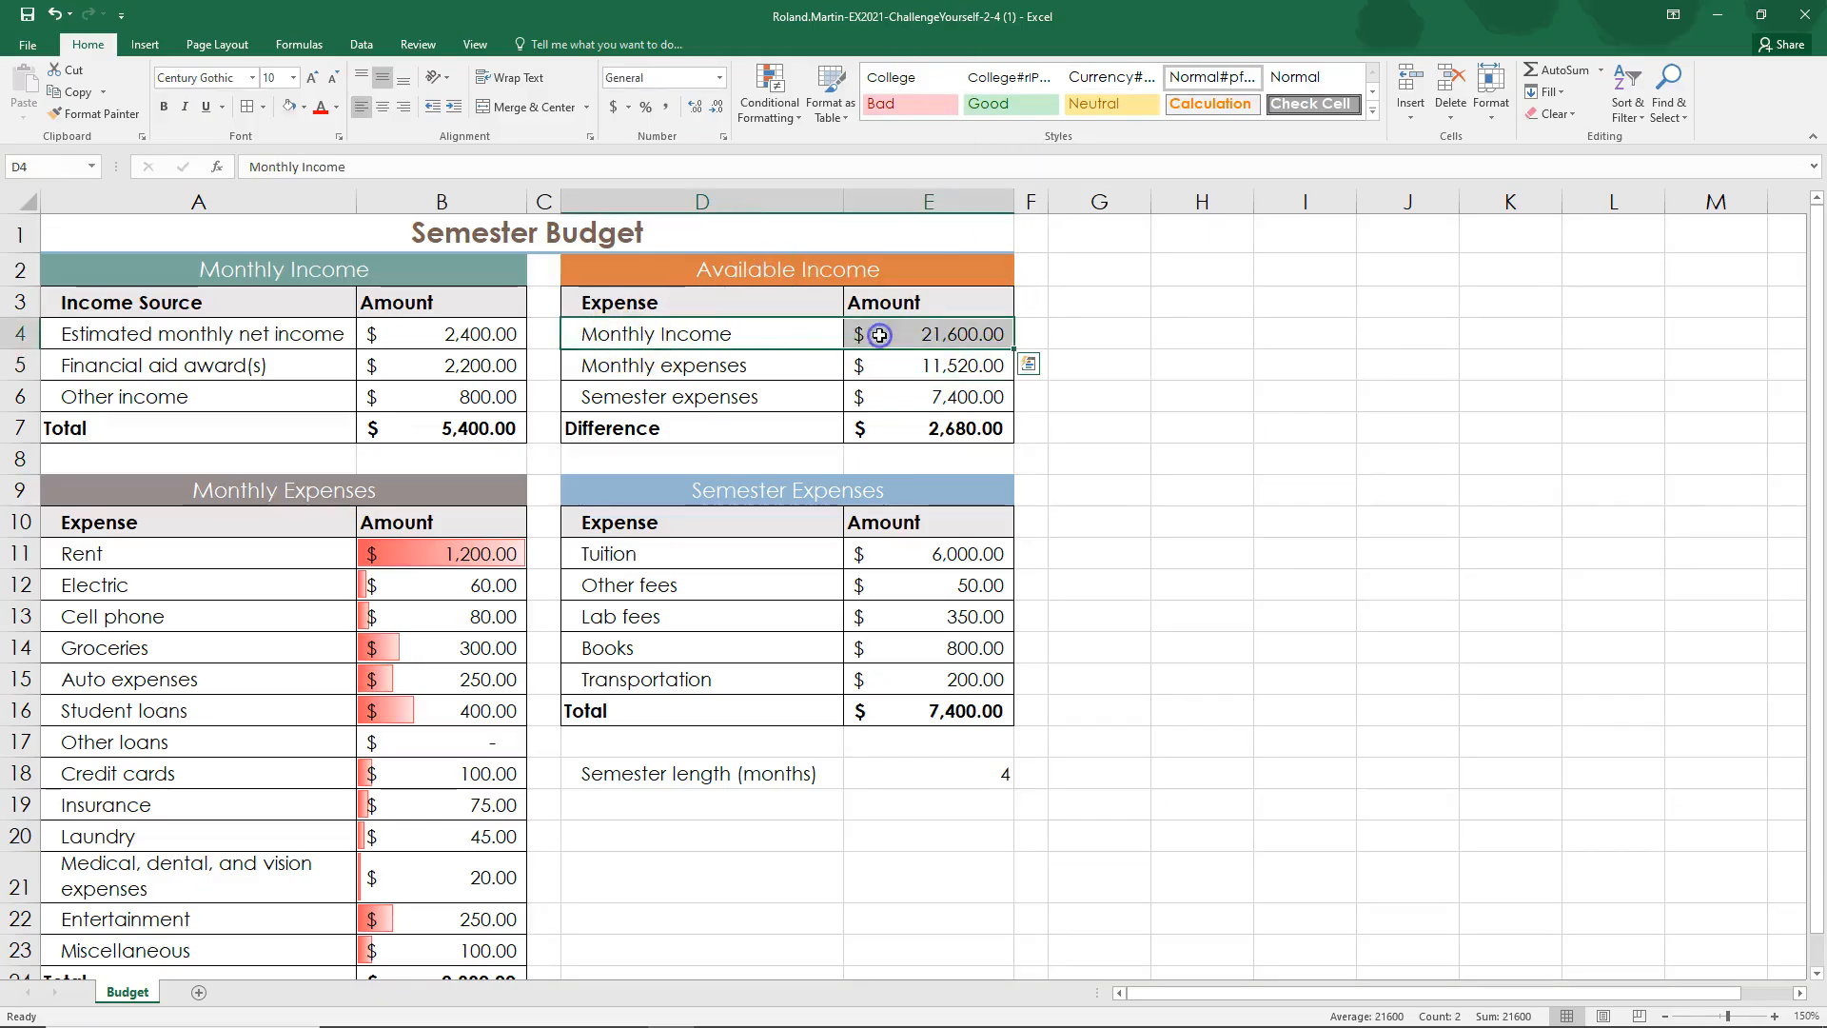
pyautogui.moveTo(609, 430); pyautogui.dragTo(888, 430)
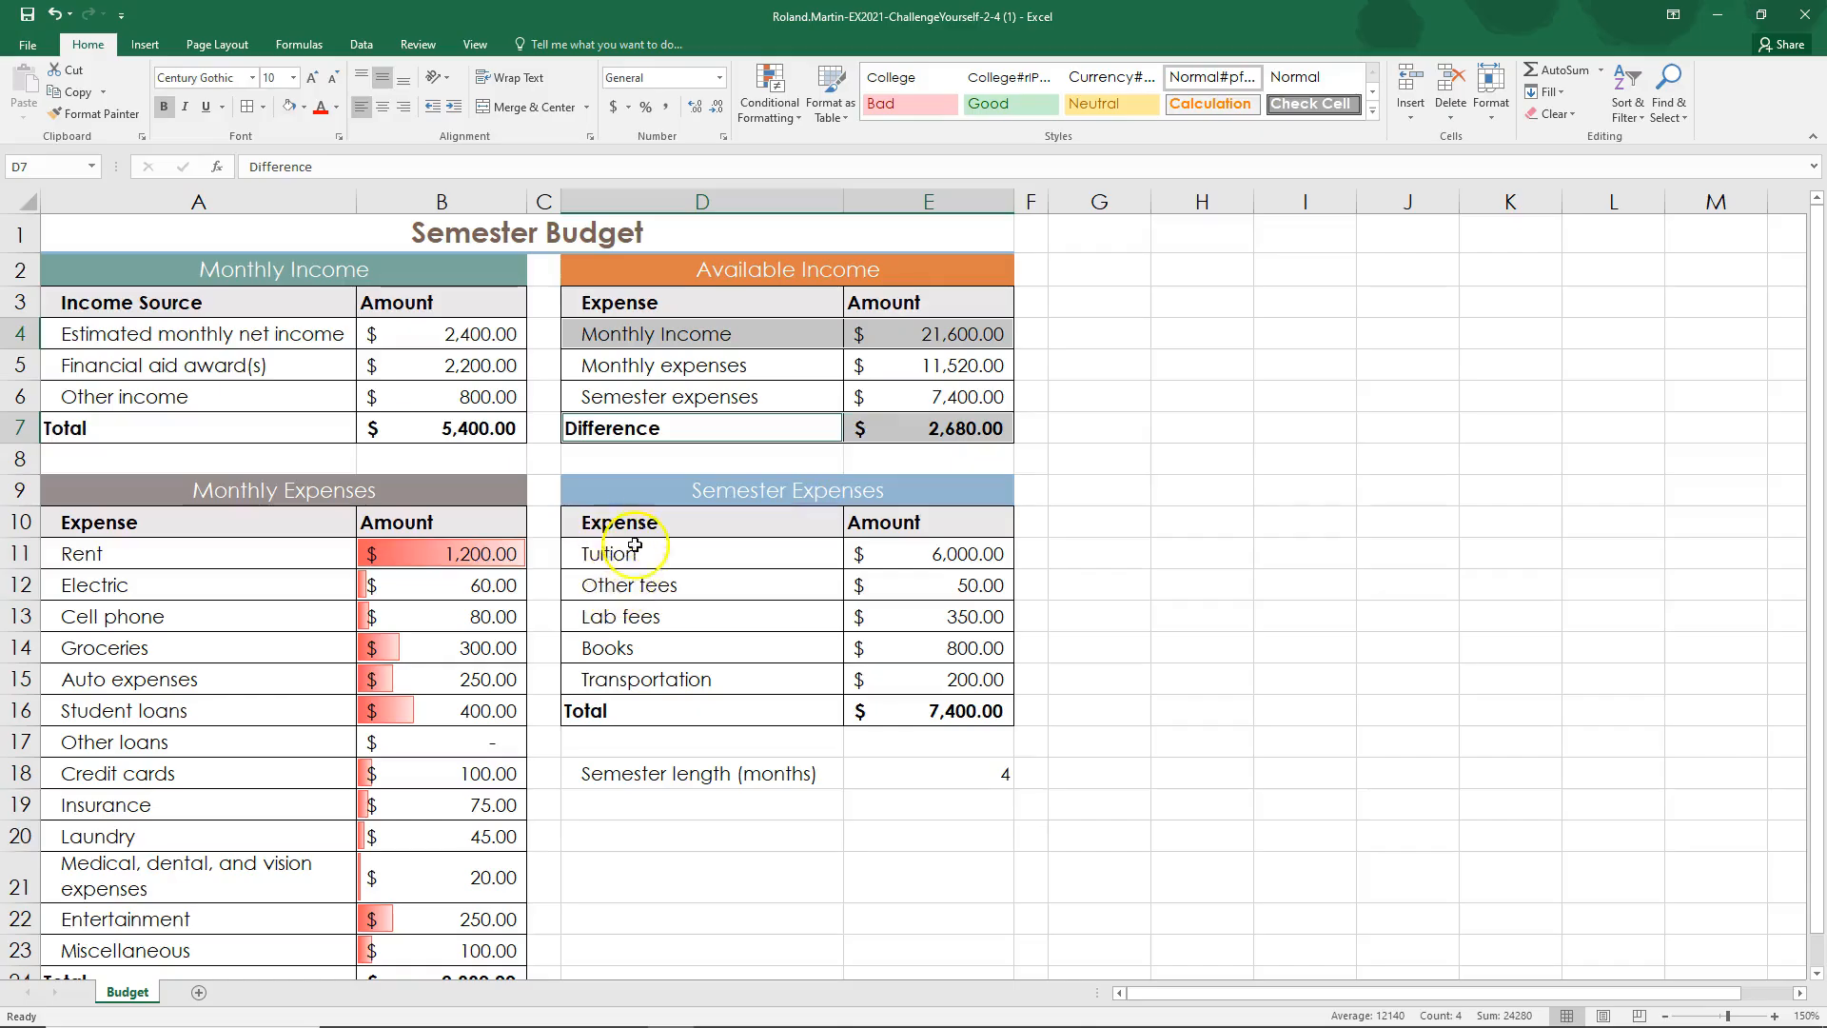
pyautogui.moveTo(607, 584); pyautogui.dragTo(863, 678)
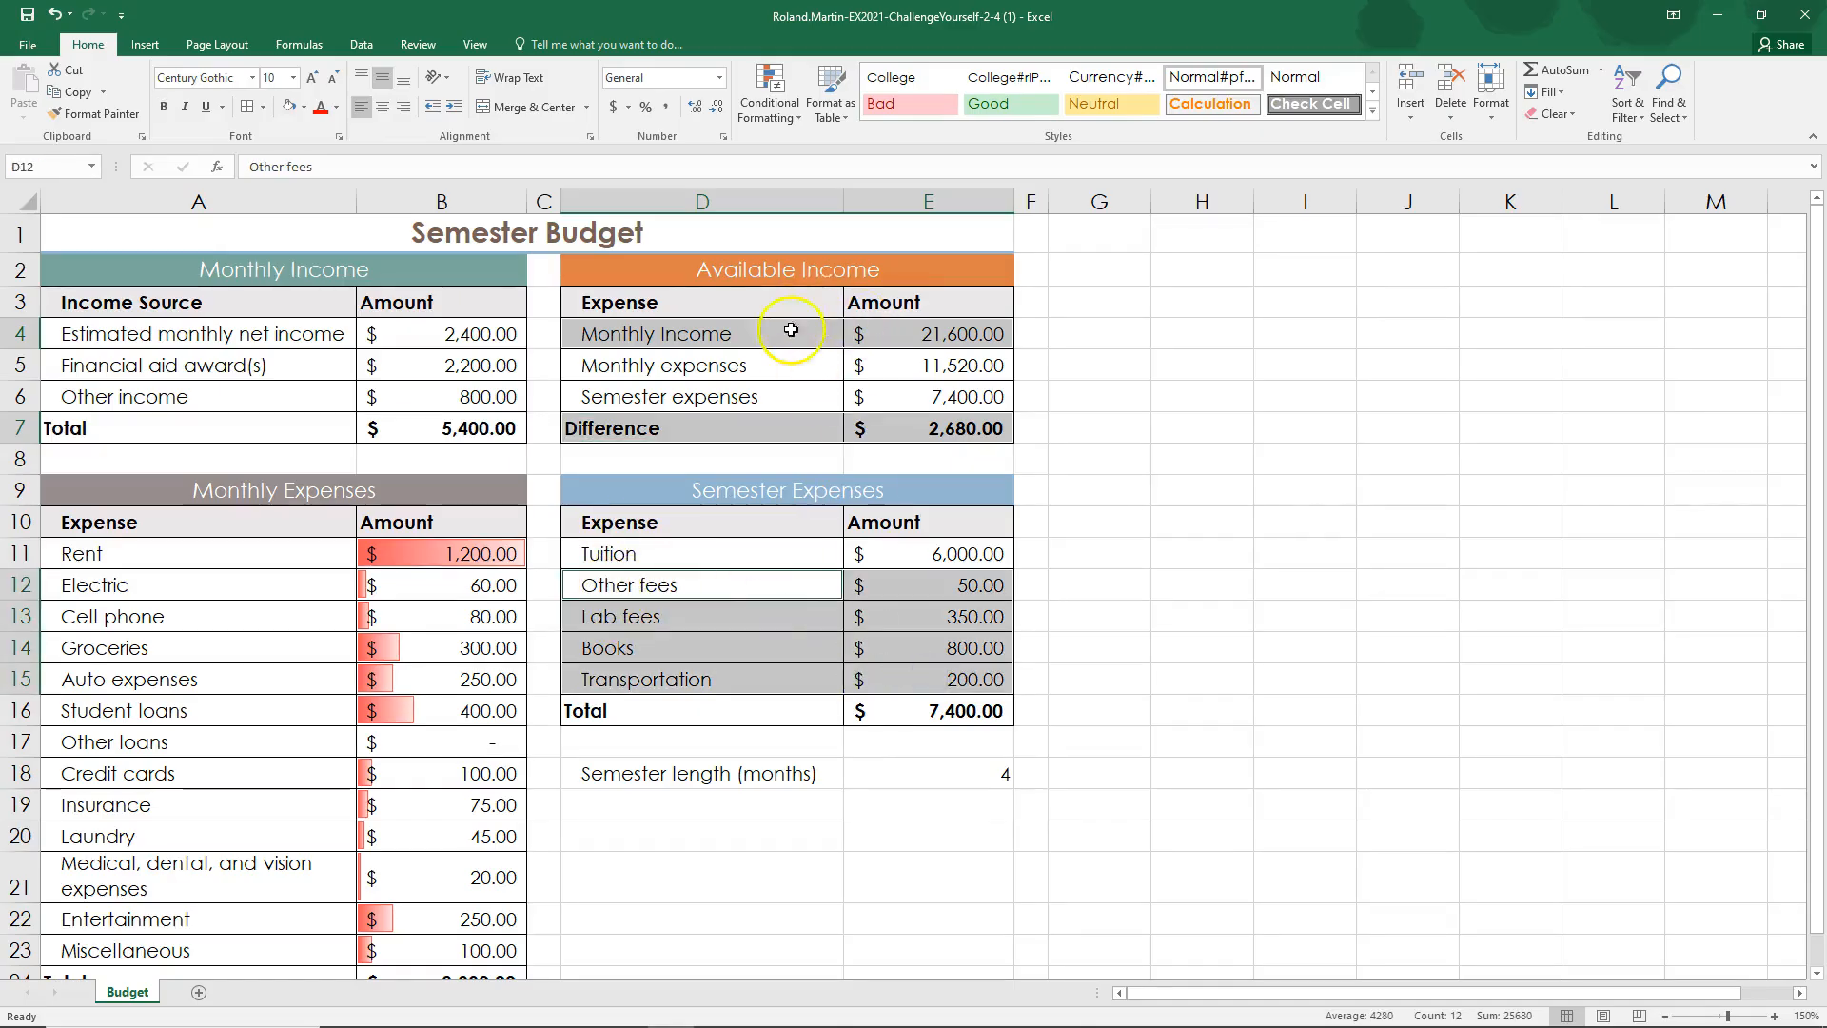
pyautogui.click(1088, 449)
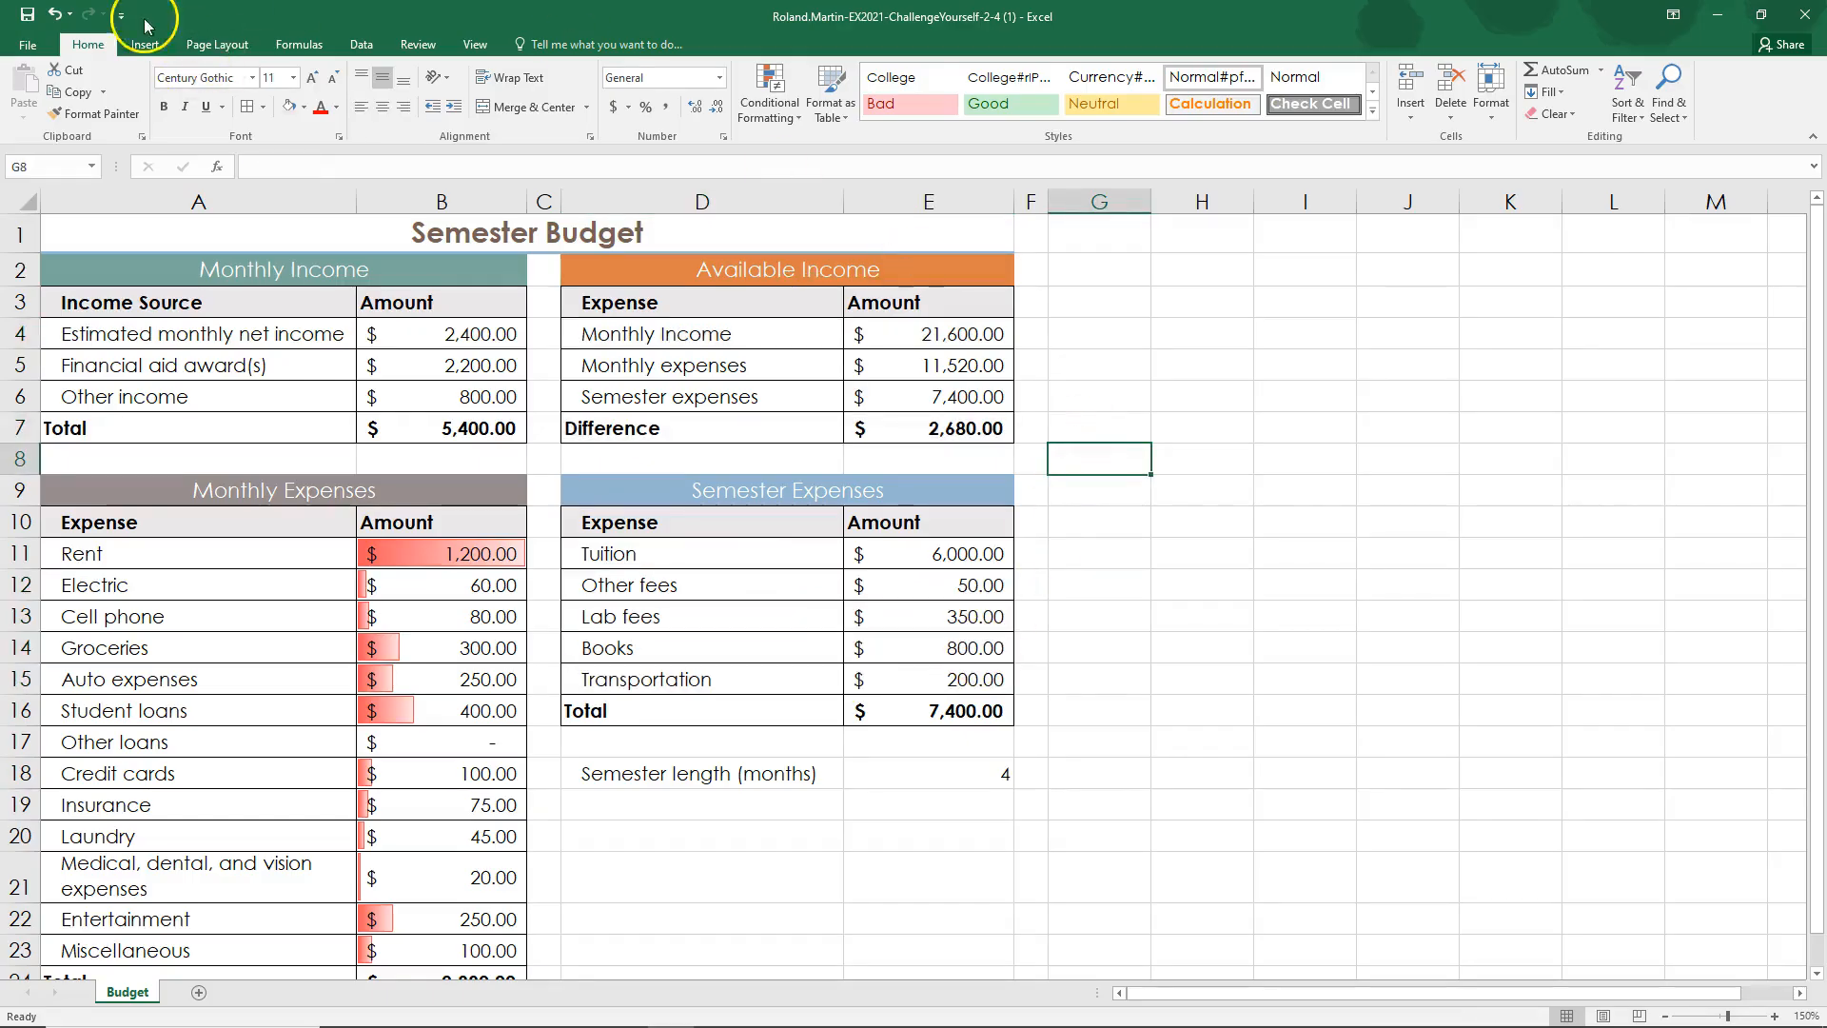
# Step: Save the Semester Budget workbook, switch to the SIMnet instructions, and mark step 15 as complete
pyautogui.click(36, 19)
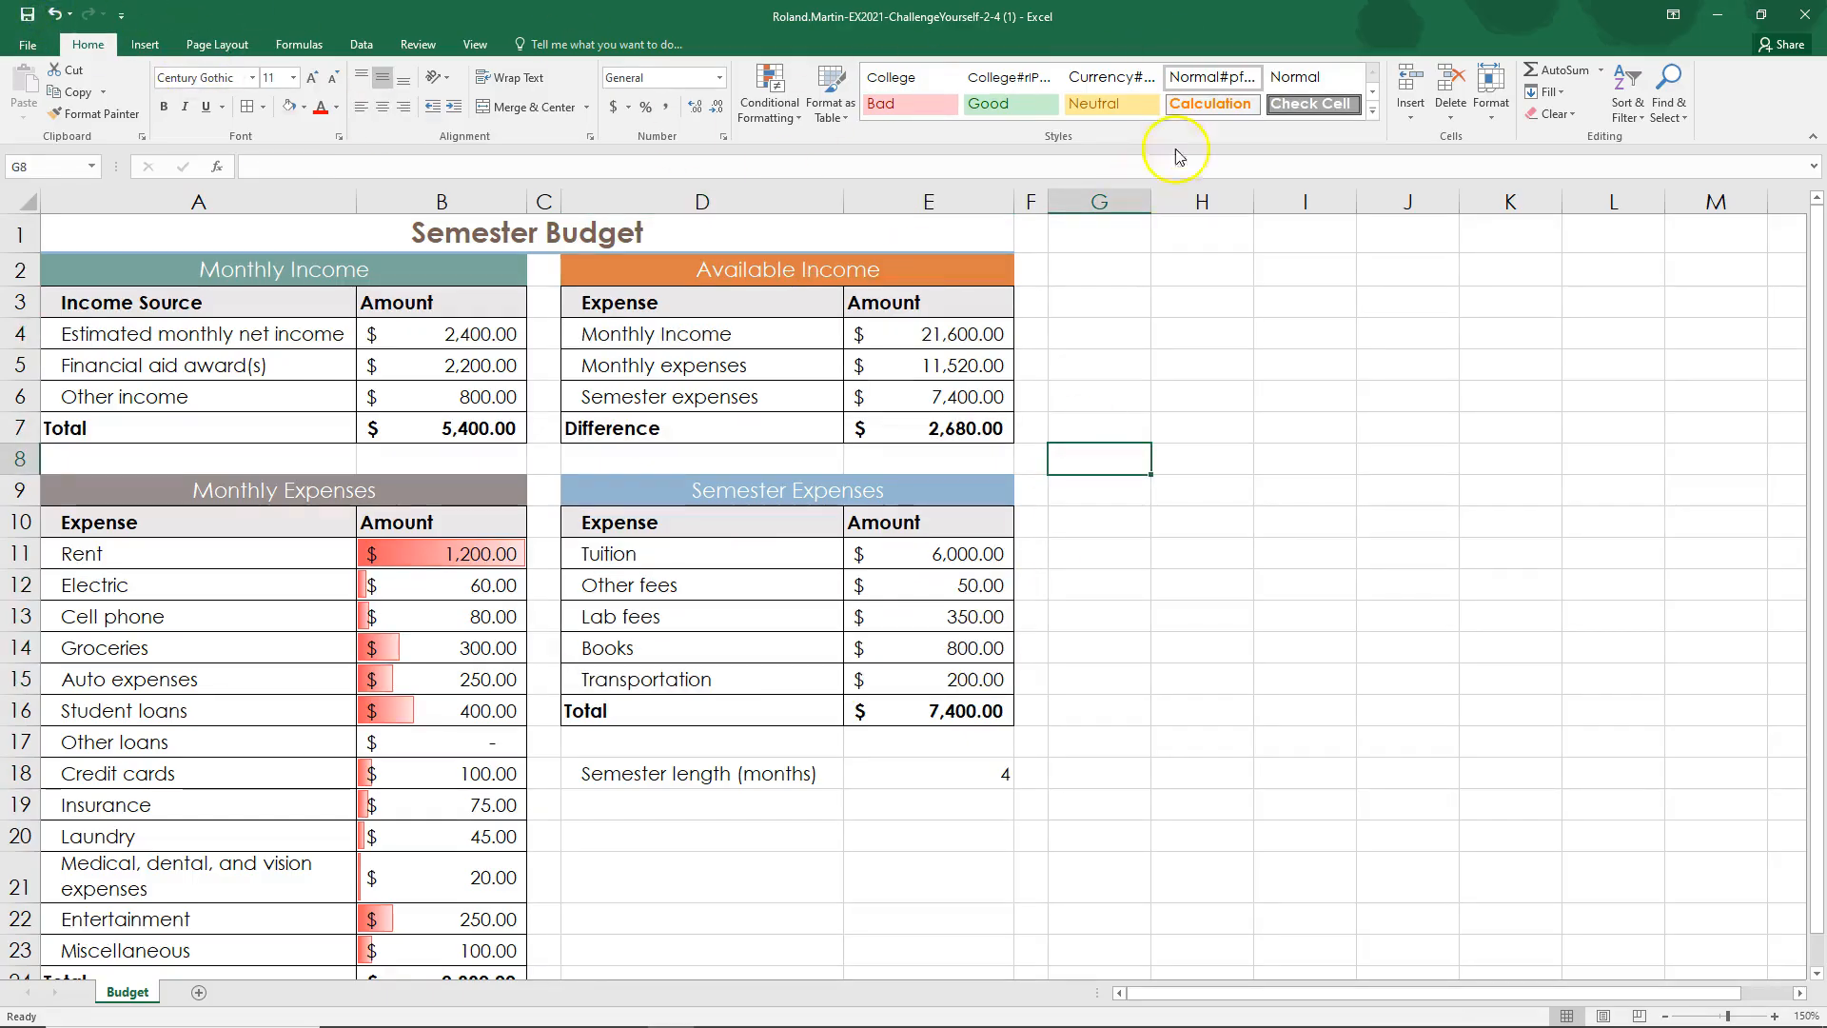
pyautogui.click(1716, 16)
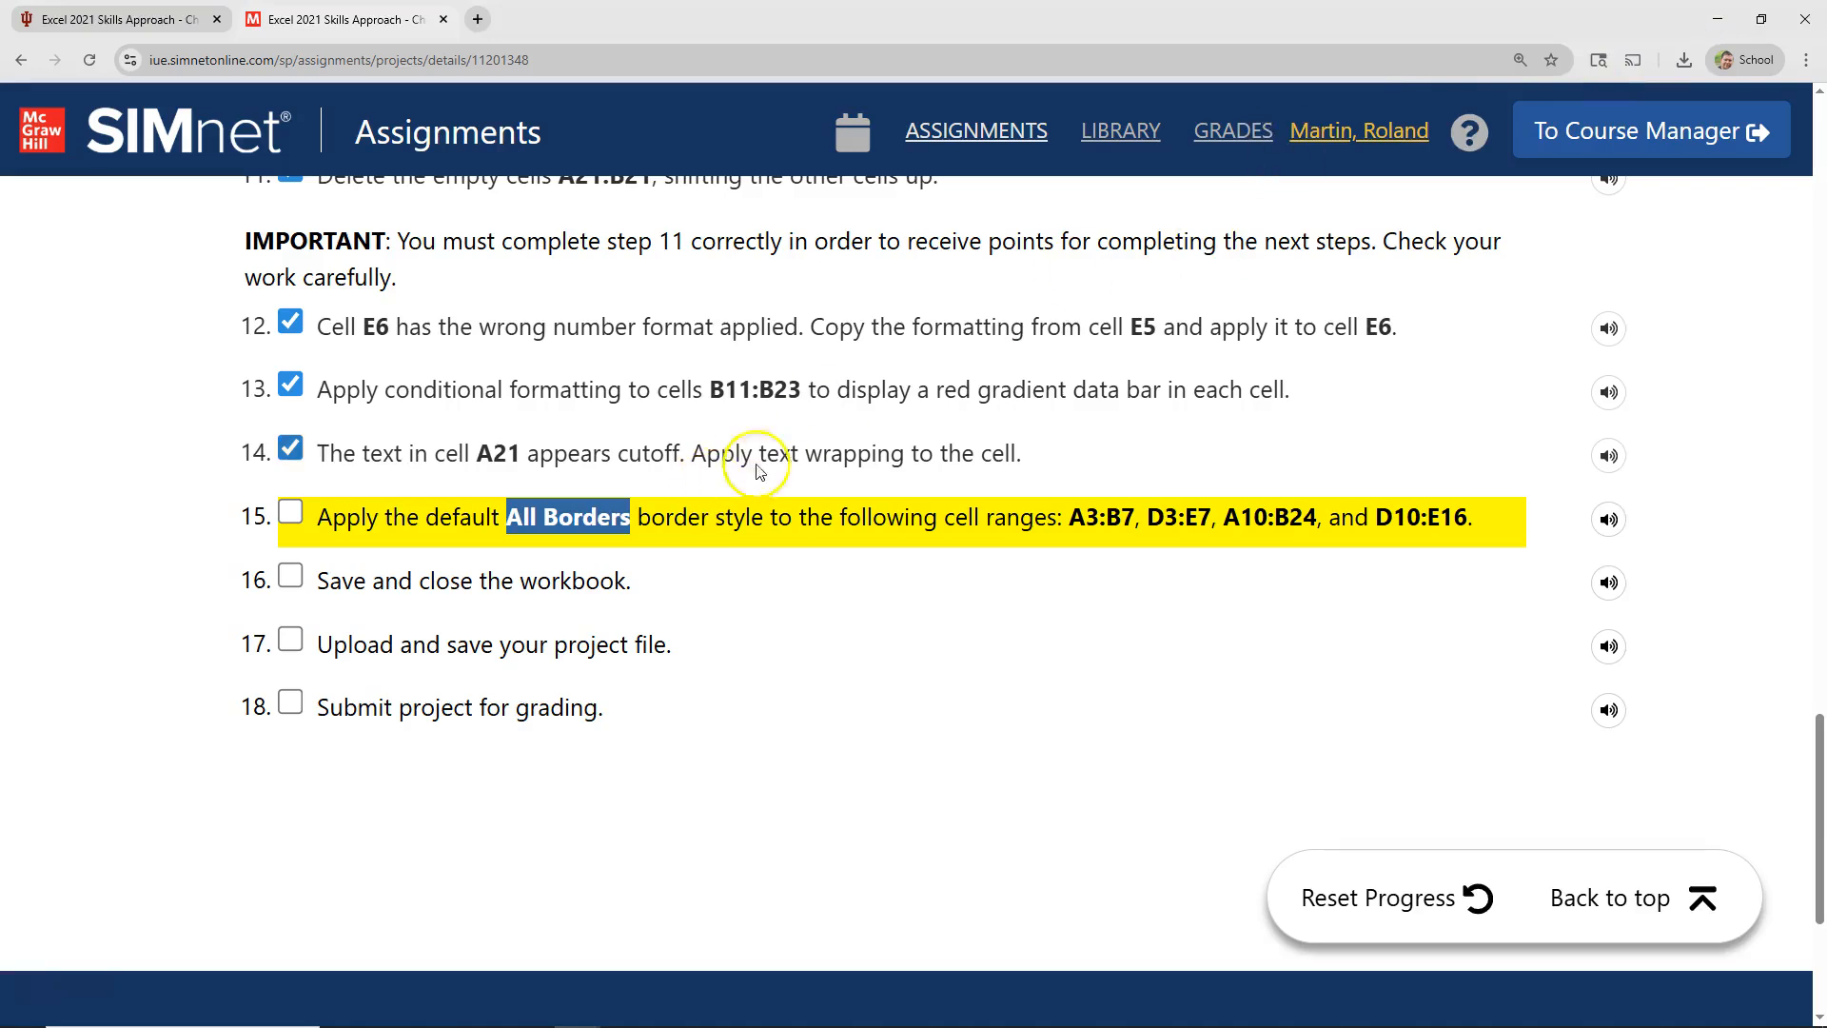
pyautogui.click(291, 514)
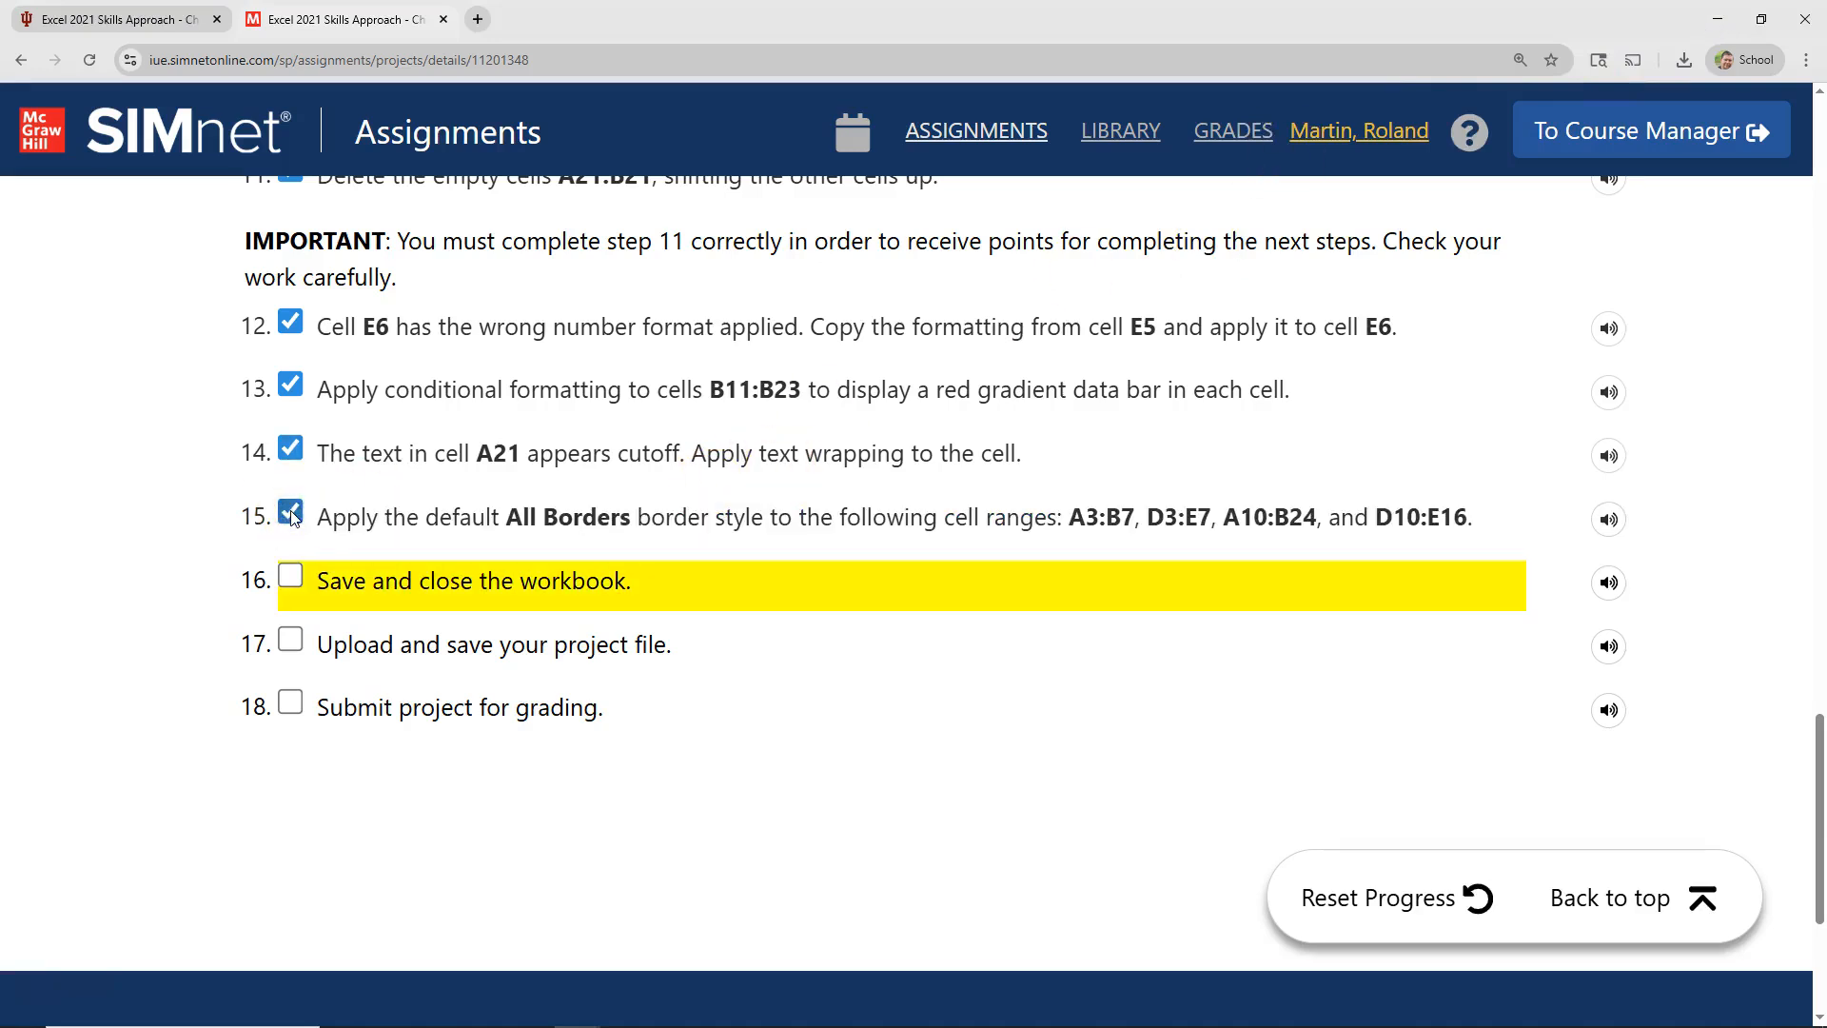
# Step: Review the checked-off project steps in the SIMnet instructions, from opening the start file through applying the borders
pyautogui.scroll(15, 293, 516)
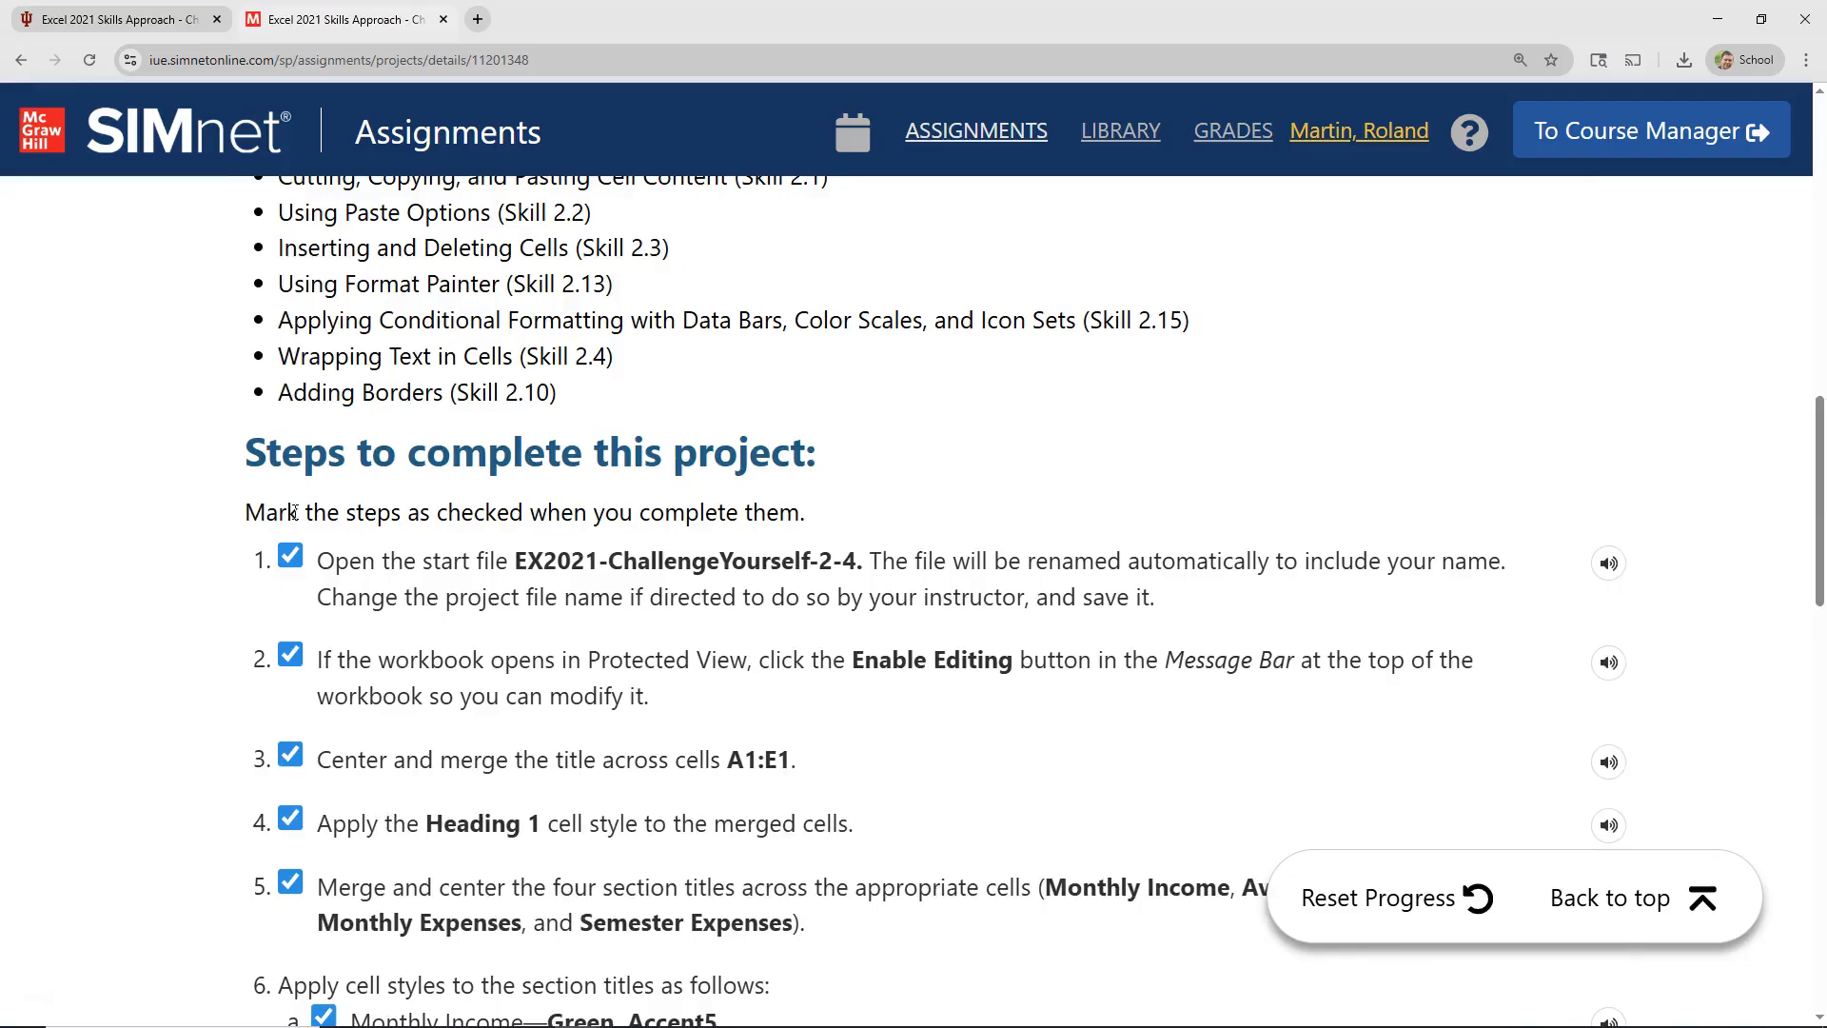
pyautogui.scroll(-1, 294, 512)
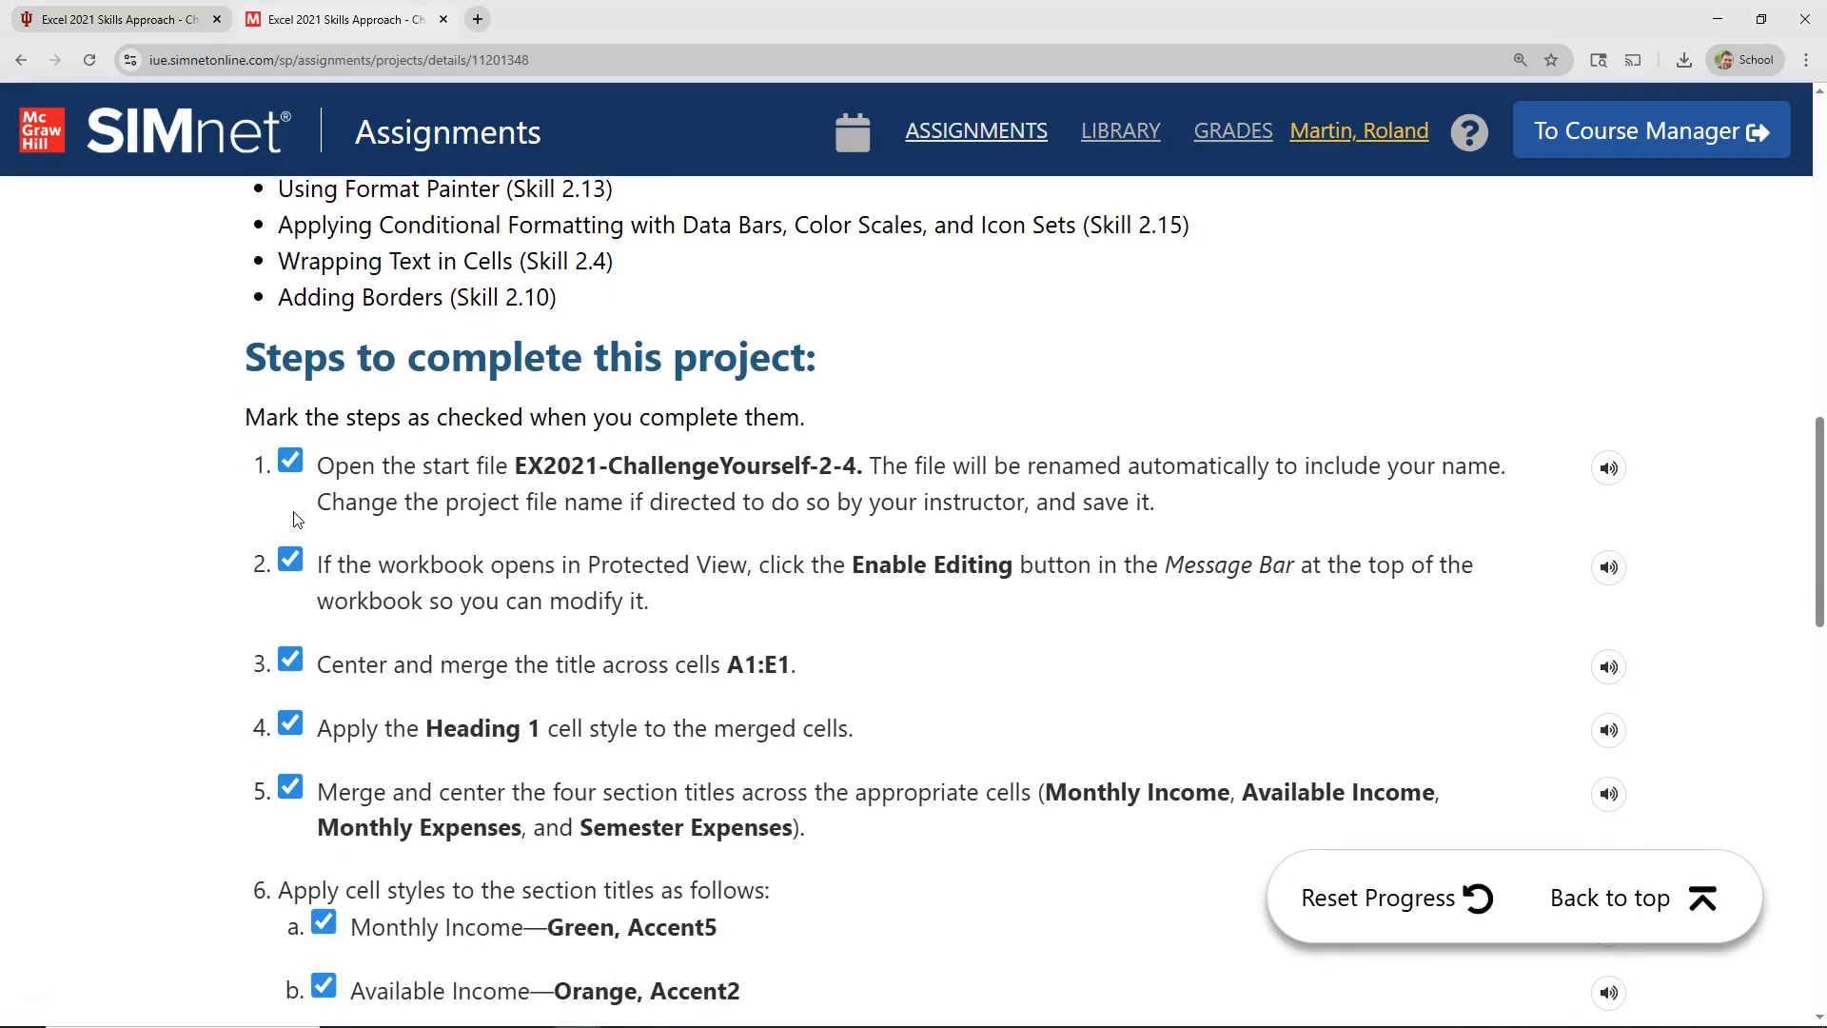
pyautogui.scroll(-1, 298, 519)
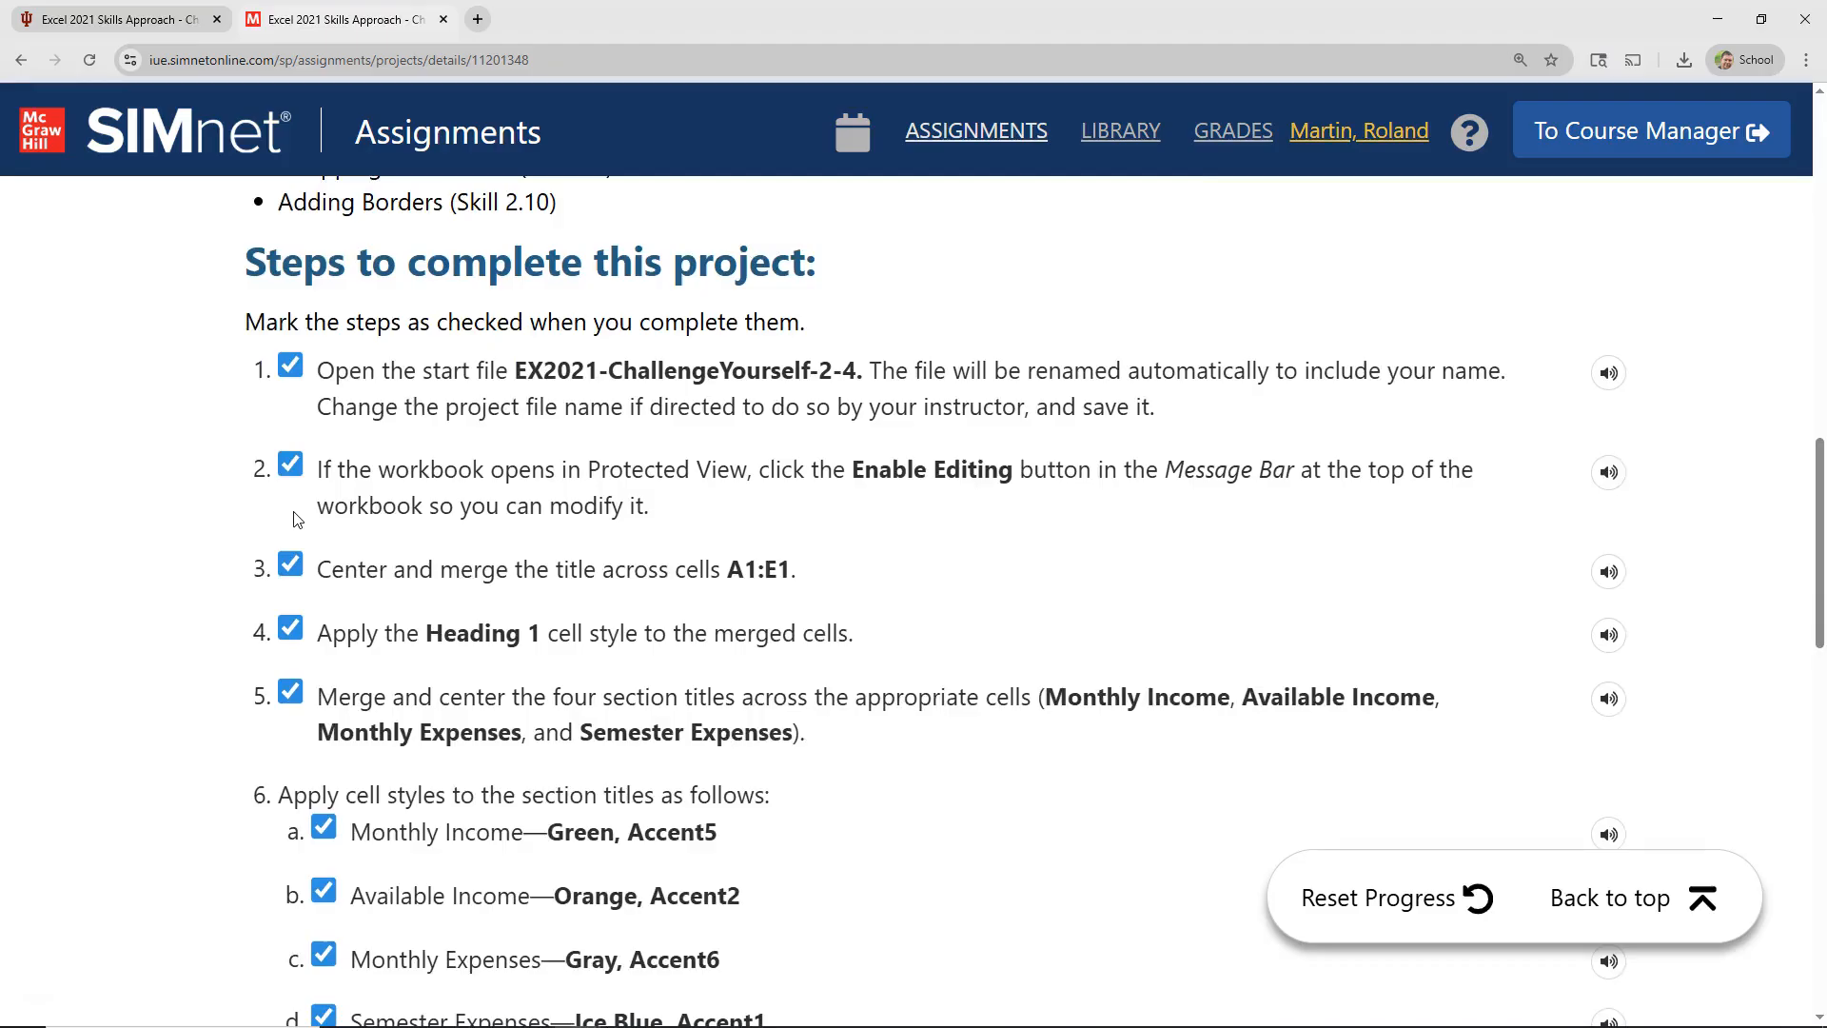
pyautogui.scroll(-8, 298, 519)
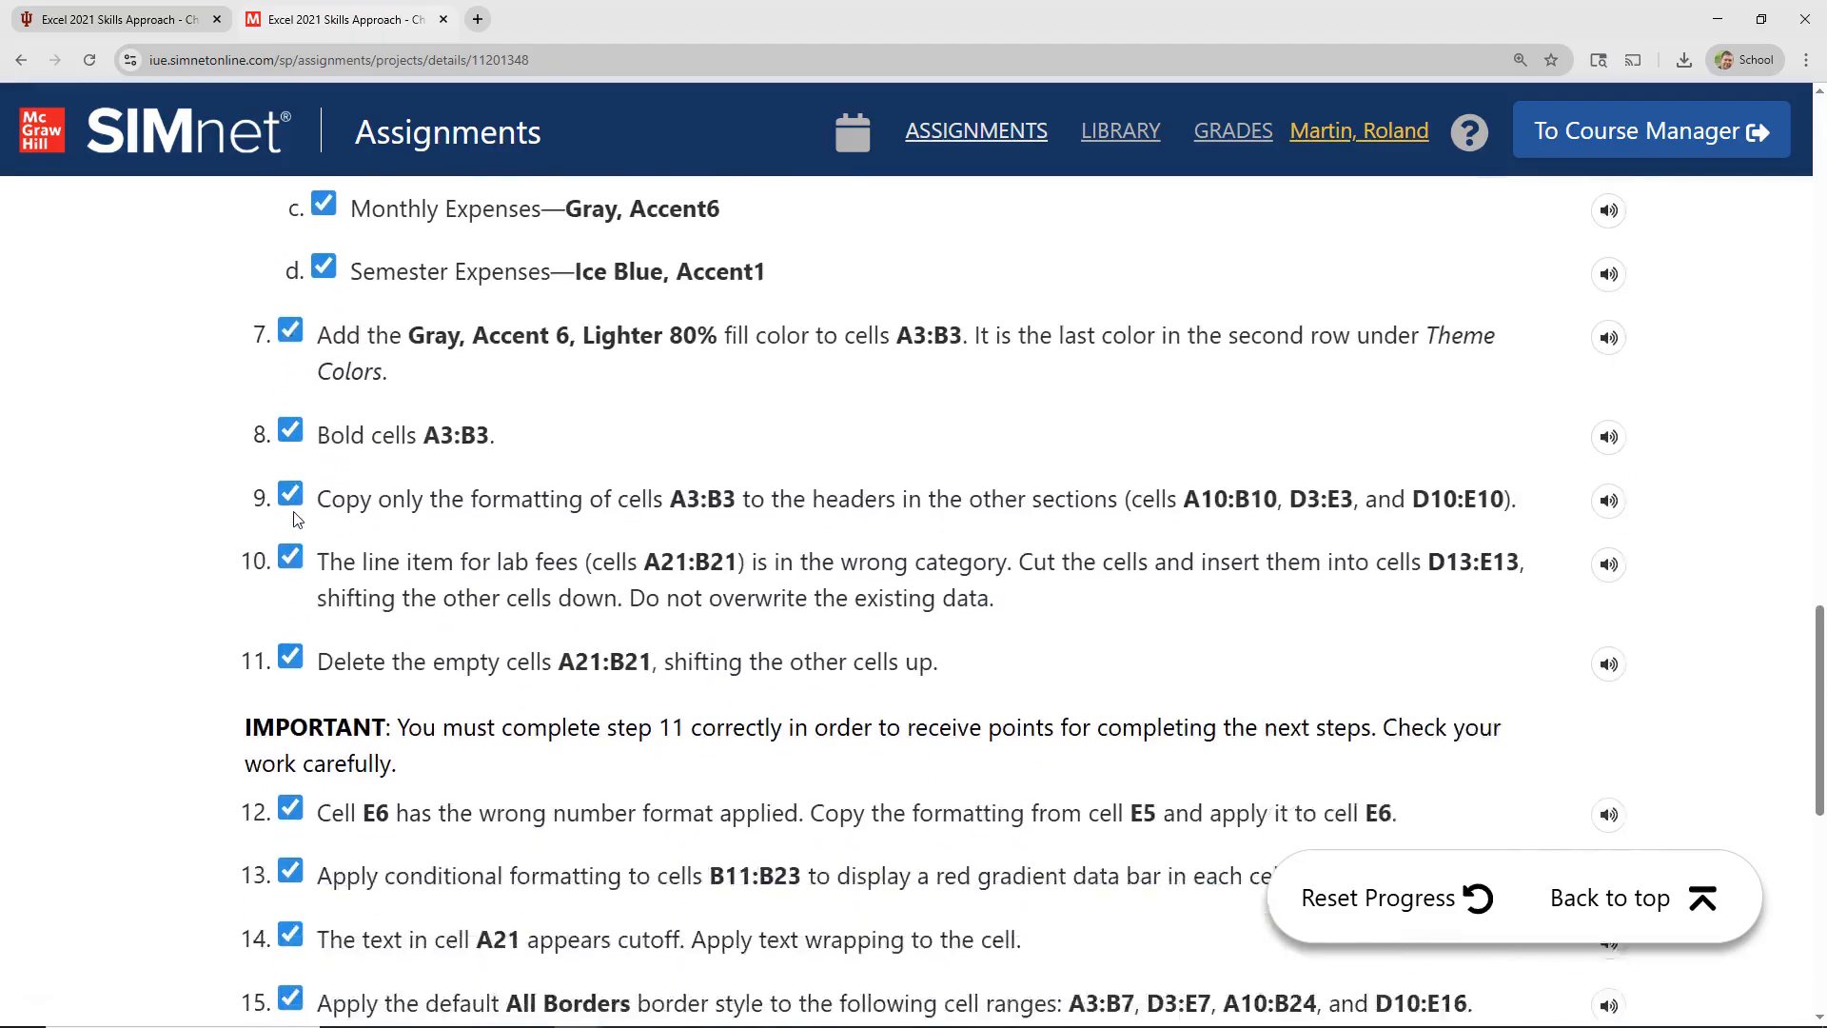
pyautogui.scroll(-4, 298, 519)
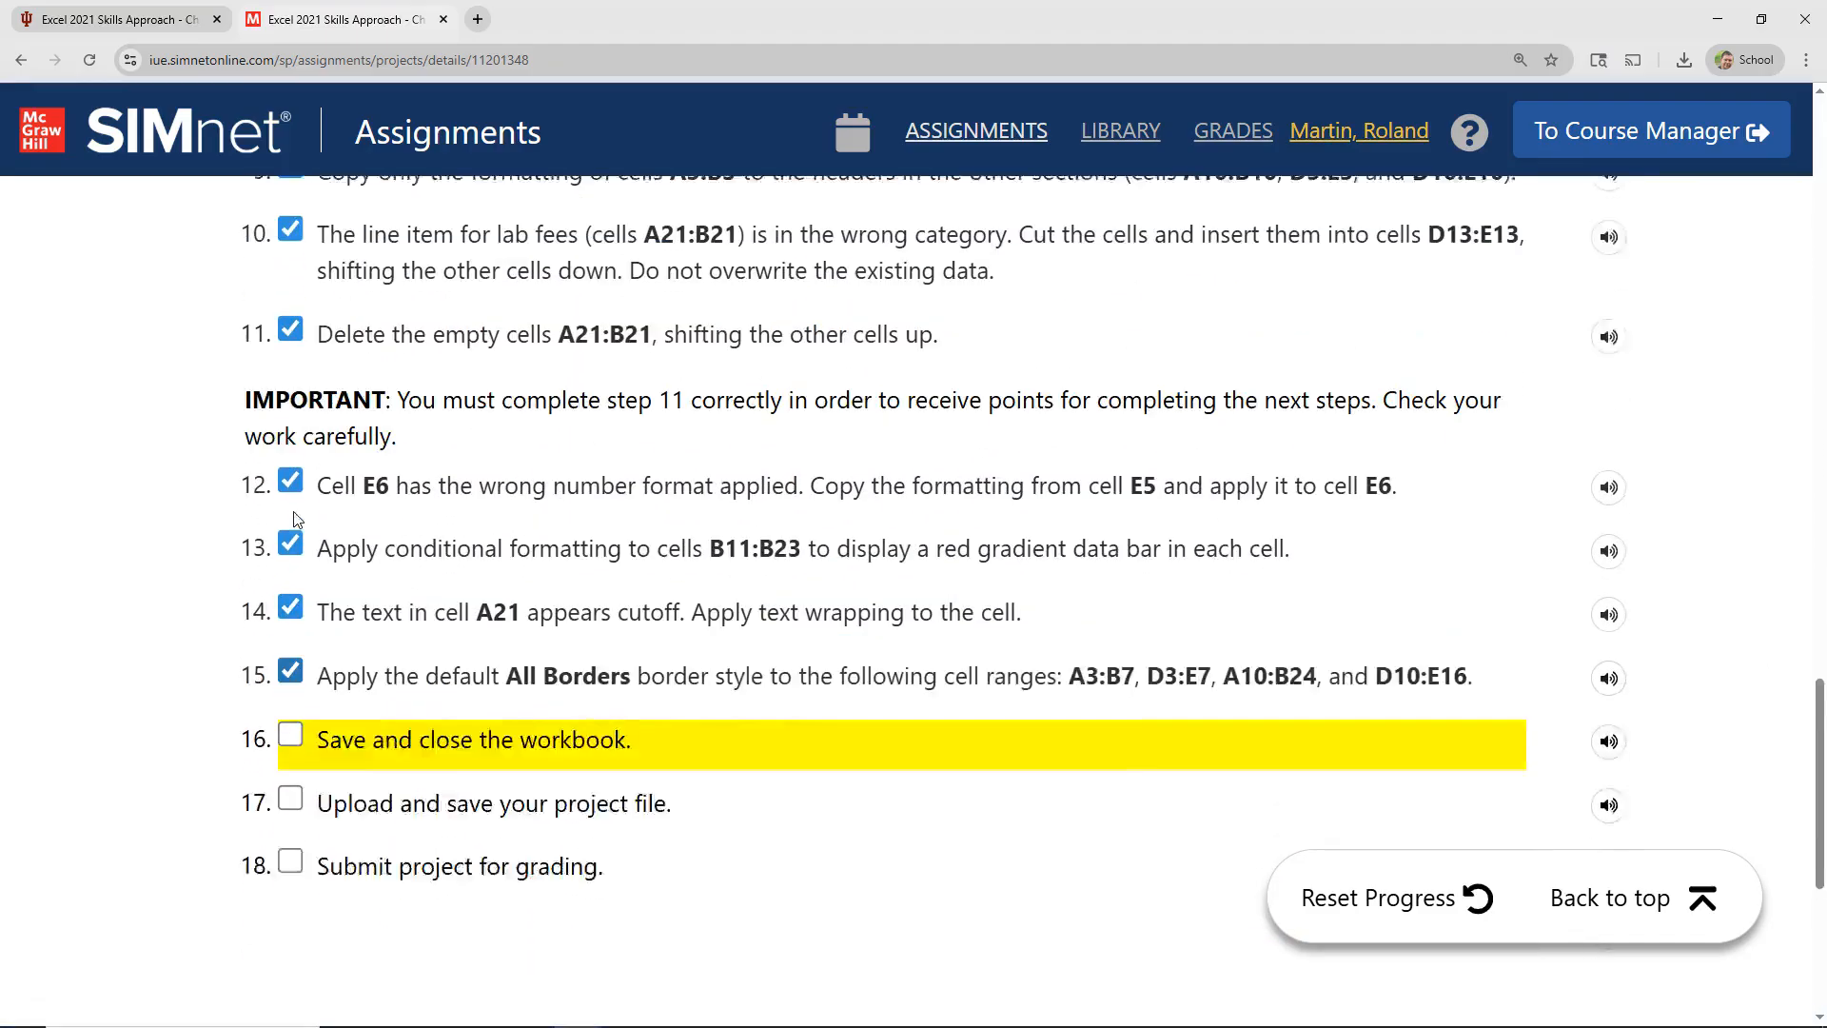
pyautogui.scroll(1, 298, 519)
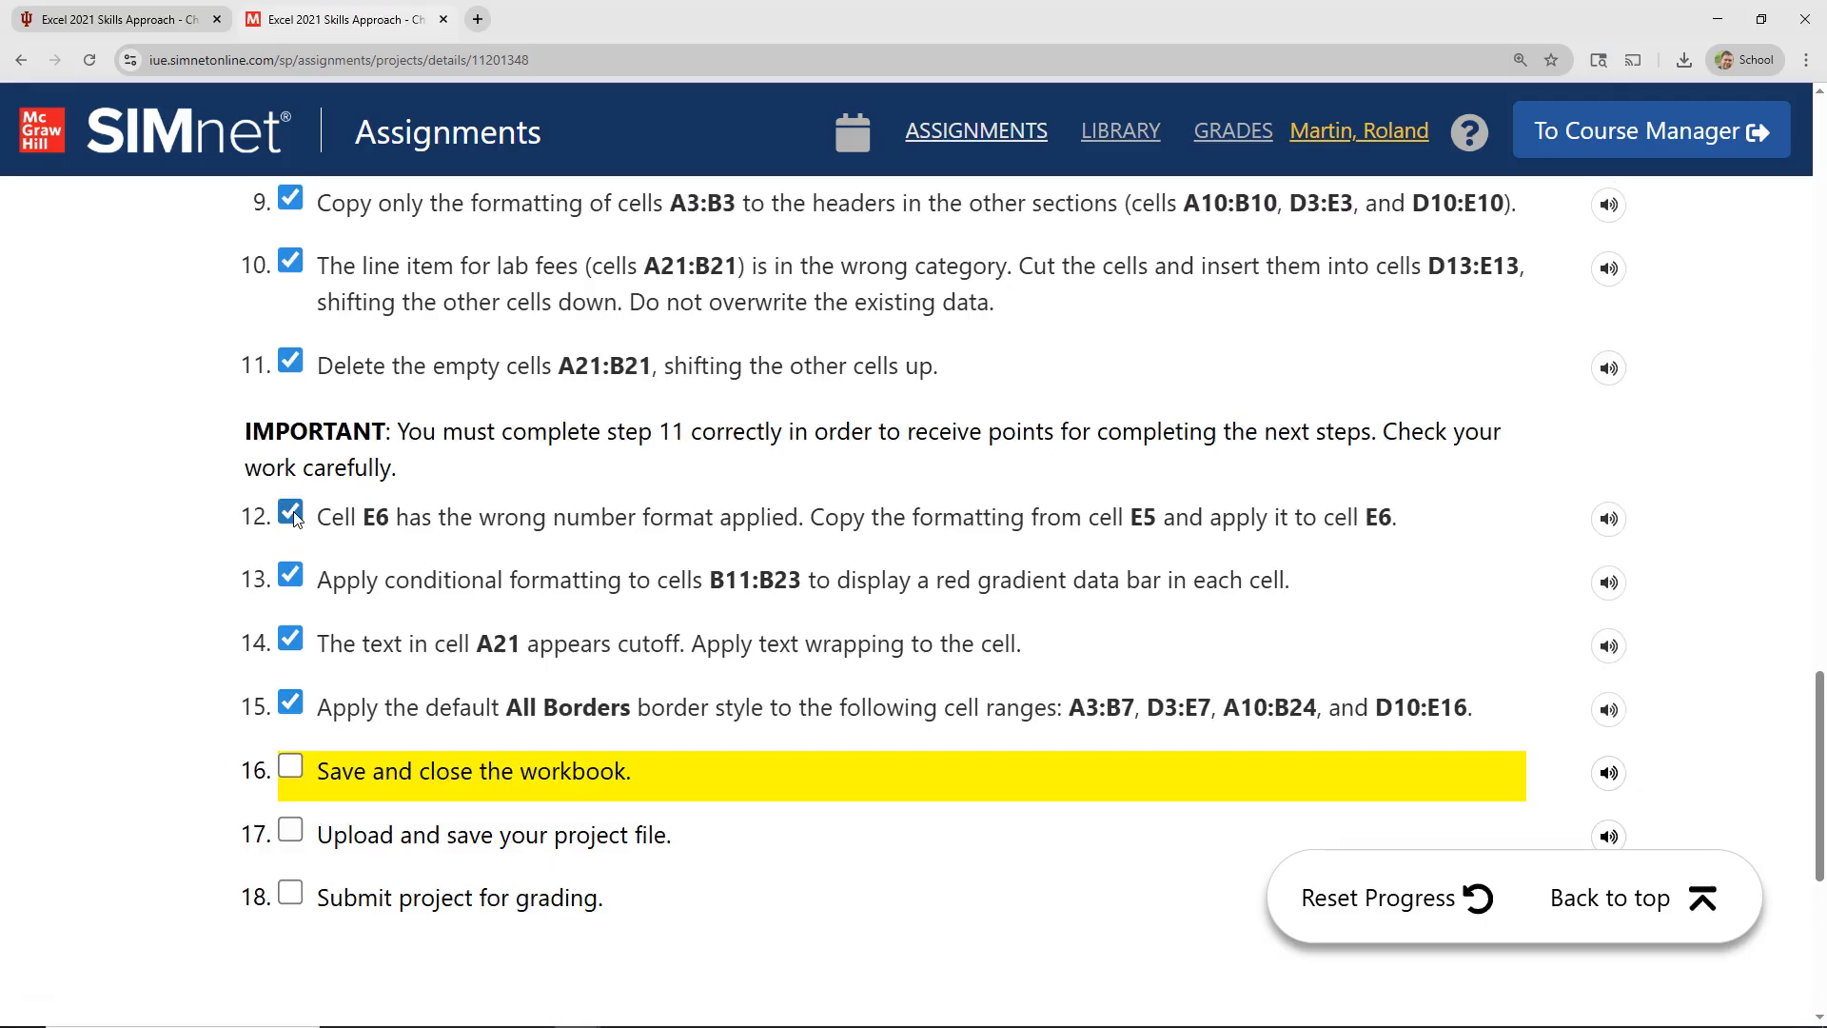
pyautogui.scroll(-1, 298, 519)
pyautogui.click(291, 672)
pyautogui.scroll(6, 703, 617)
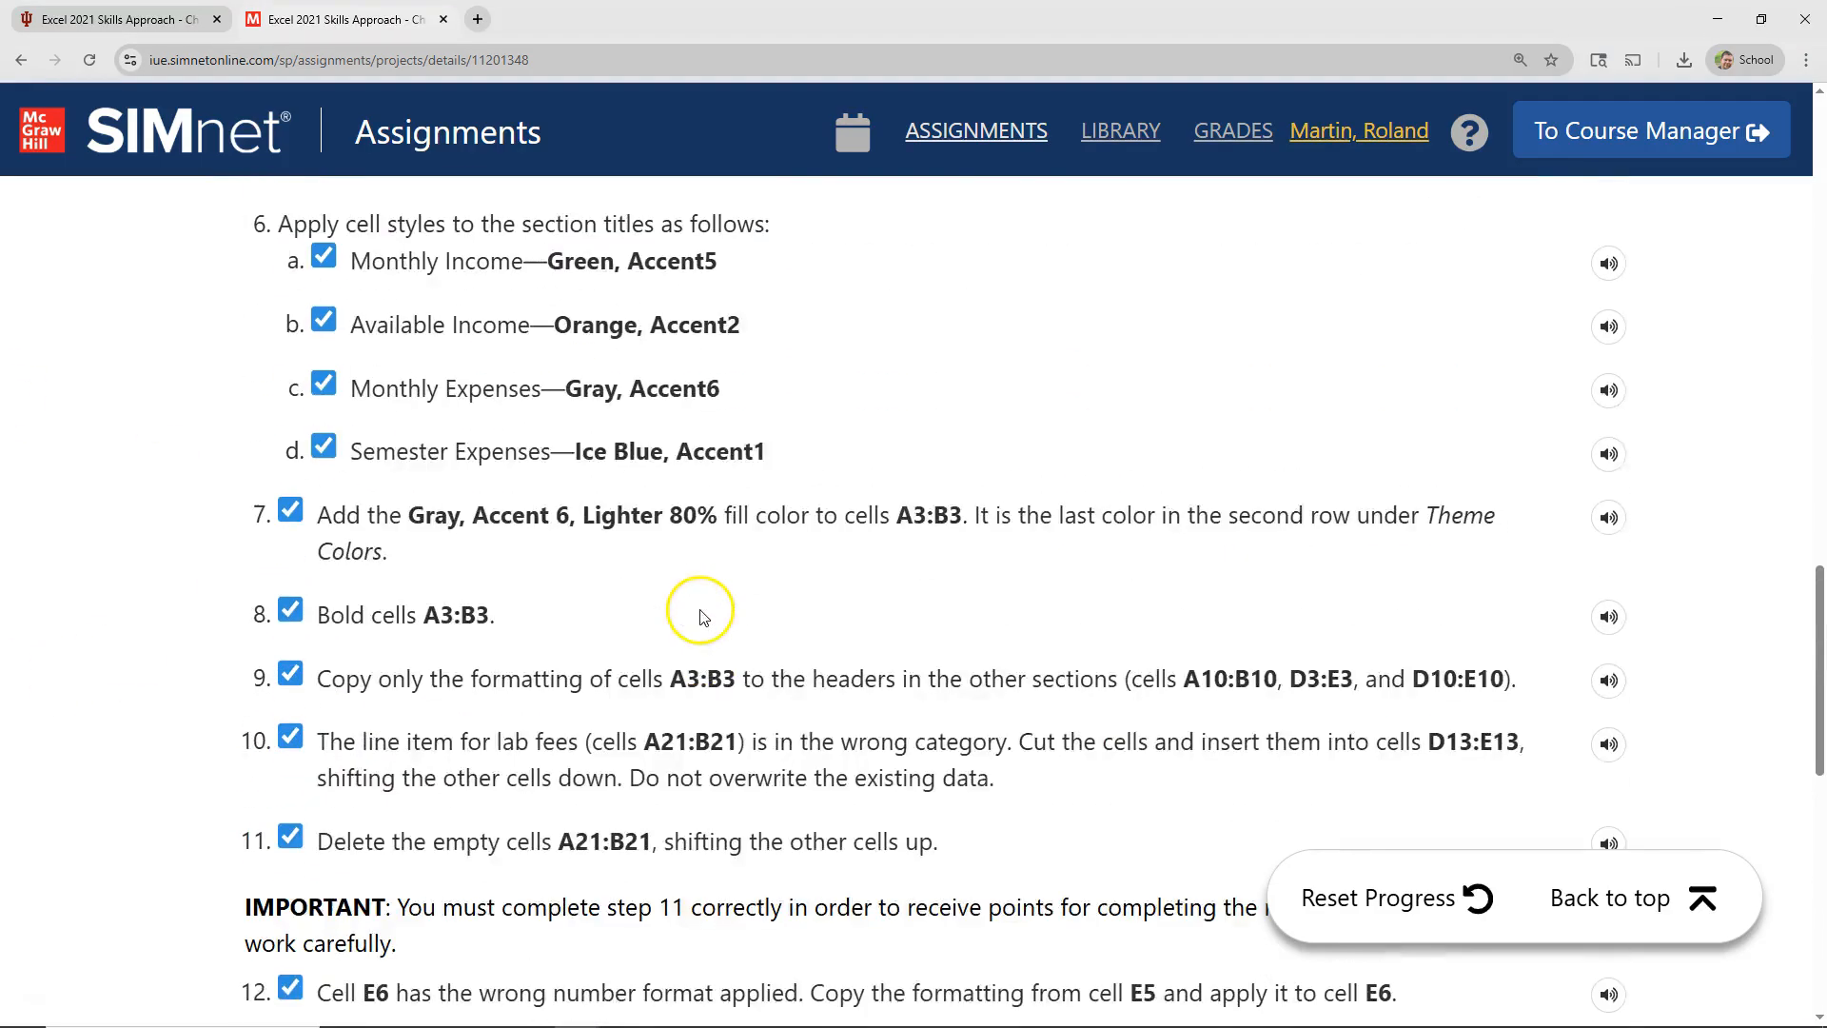
# Step: Return to the start of the assignment page, upload the completed ChallengeYourself-2-4 workbook, and submit it for grading
pyautogui.click(1566, 897)
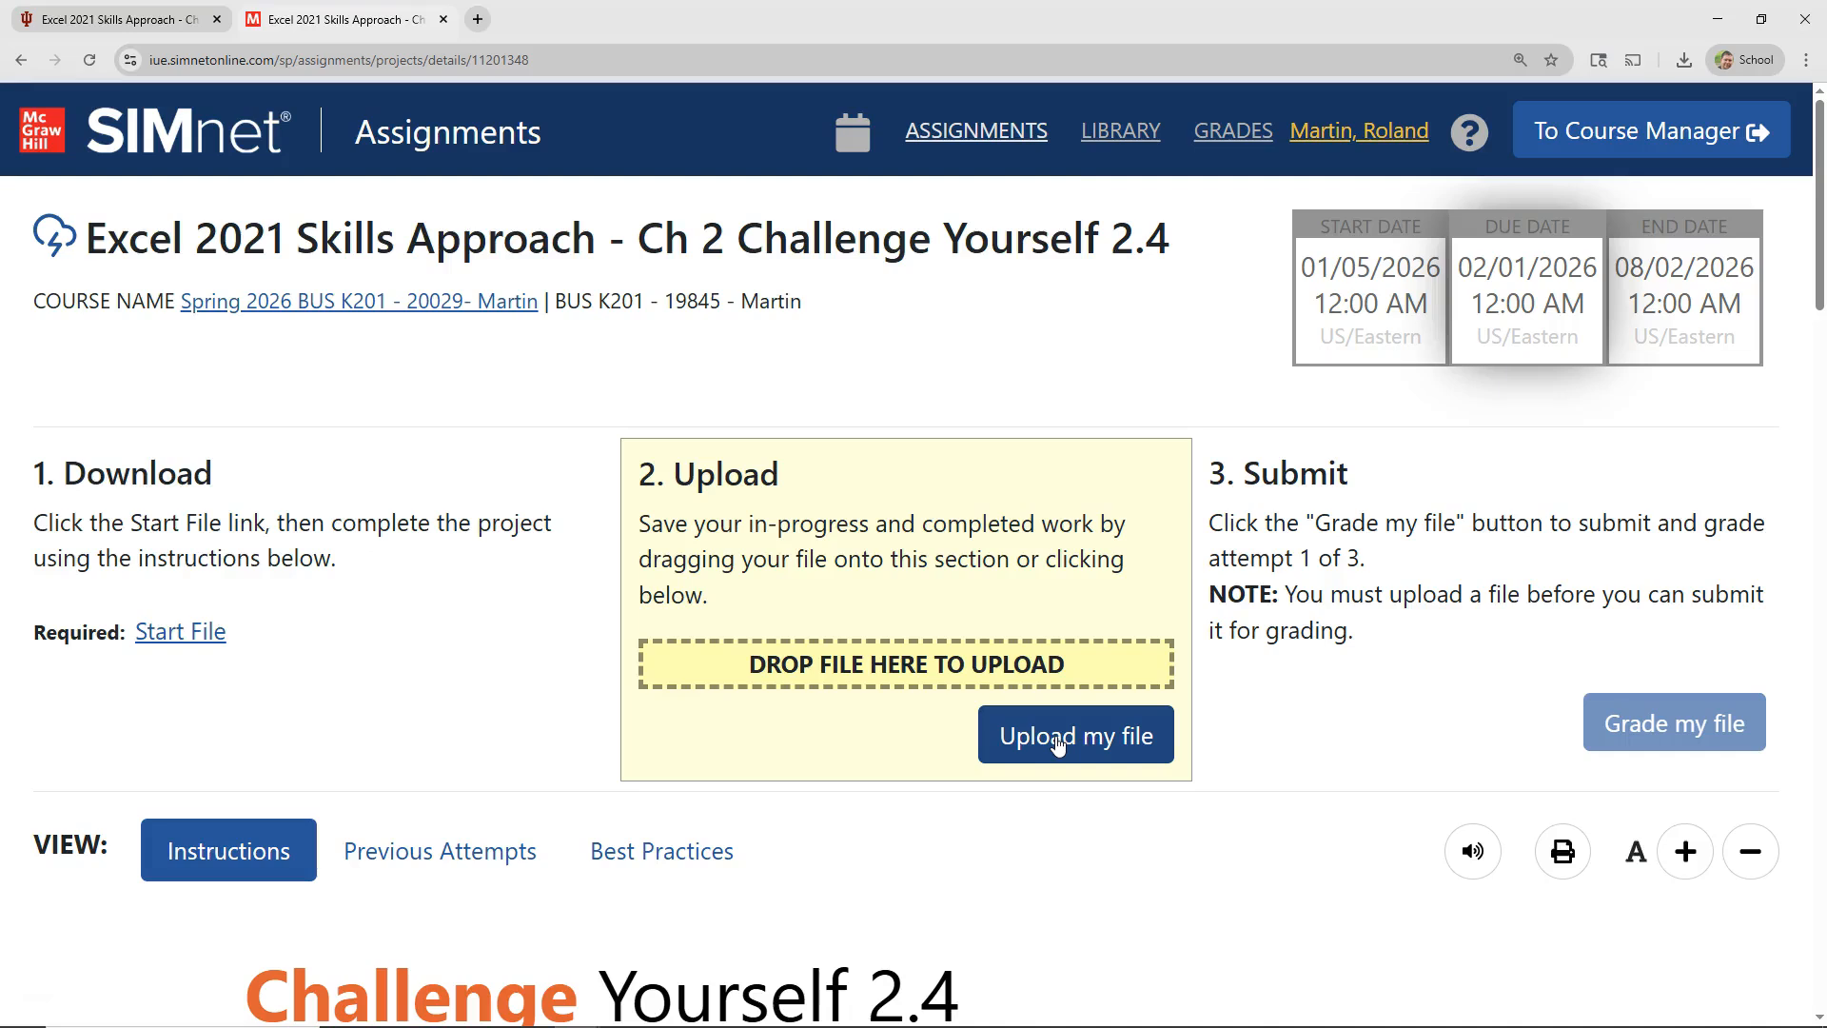
pyautogui.click(1060, 742)
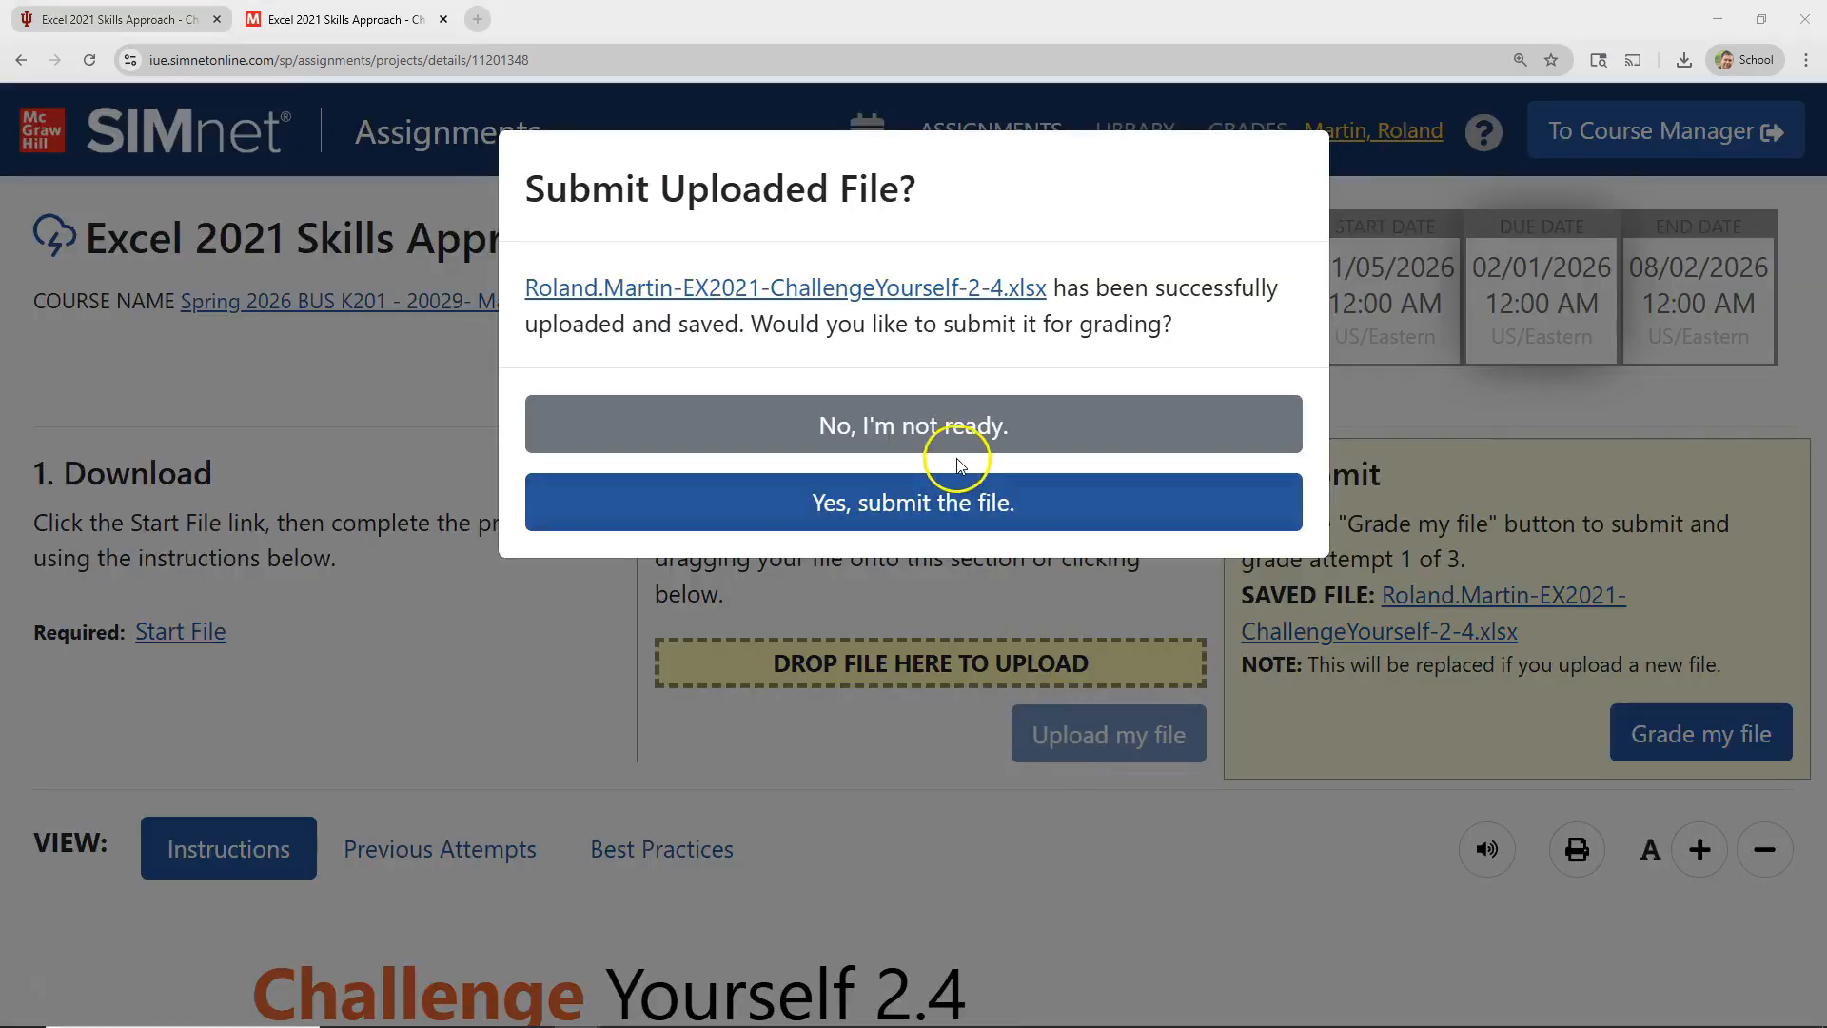
pyautogui.click(935, 512)
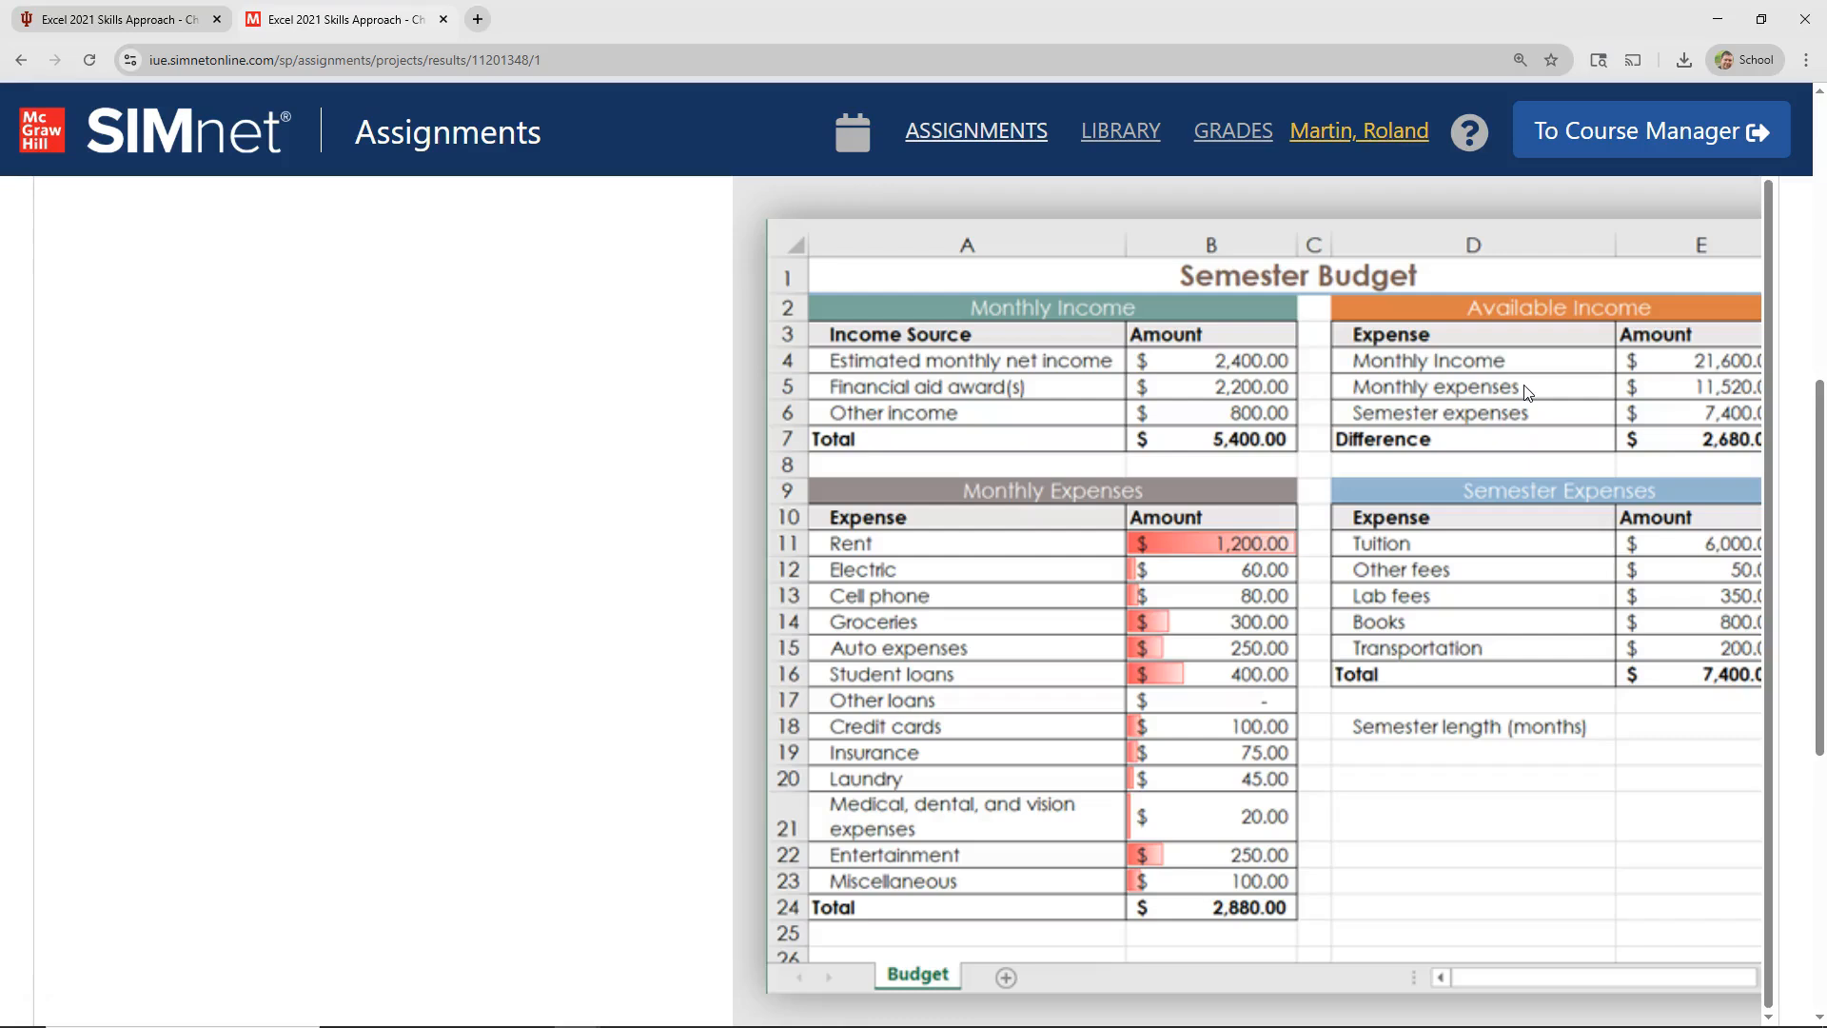
# Step: Filter the grading results to show only correct items, hiding partial and incorrect ones, and expand the details of step 3
pyautogui.scroll(8, 1529, 393)
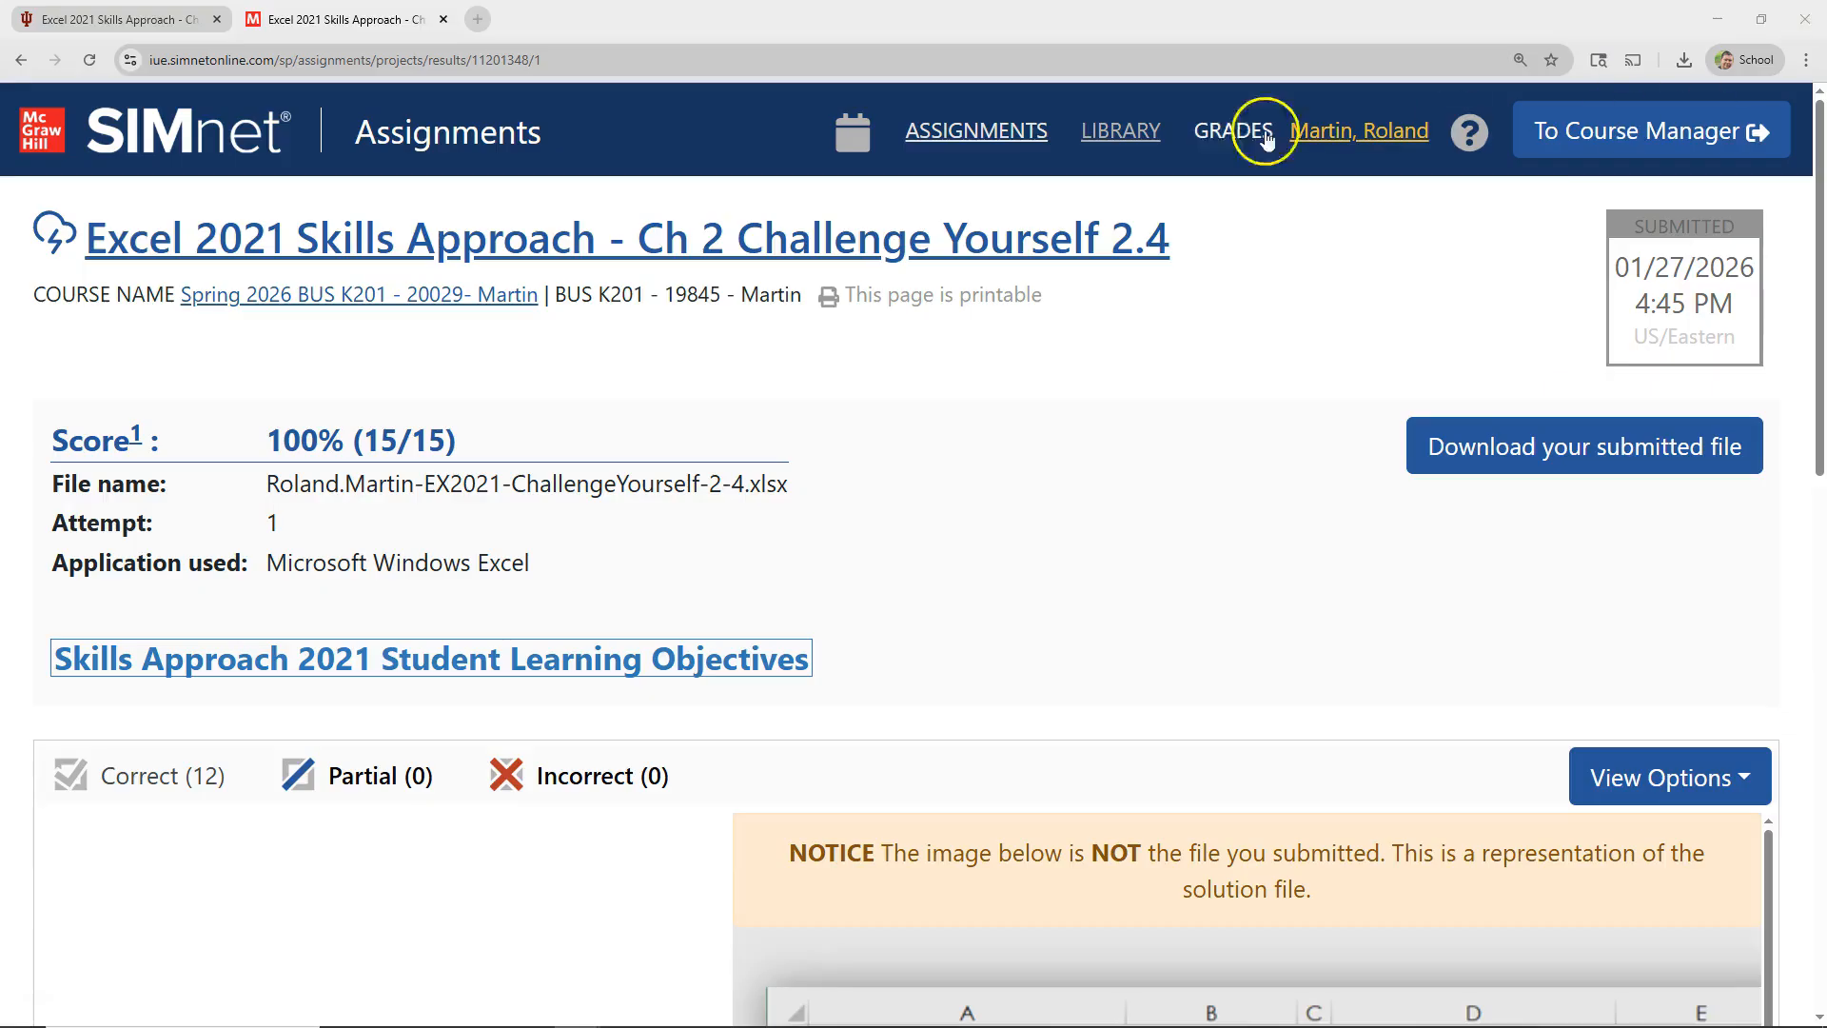
pyautogui.click(946, 23)
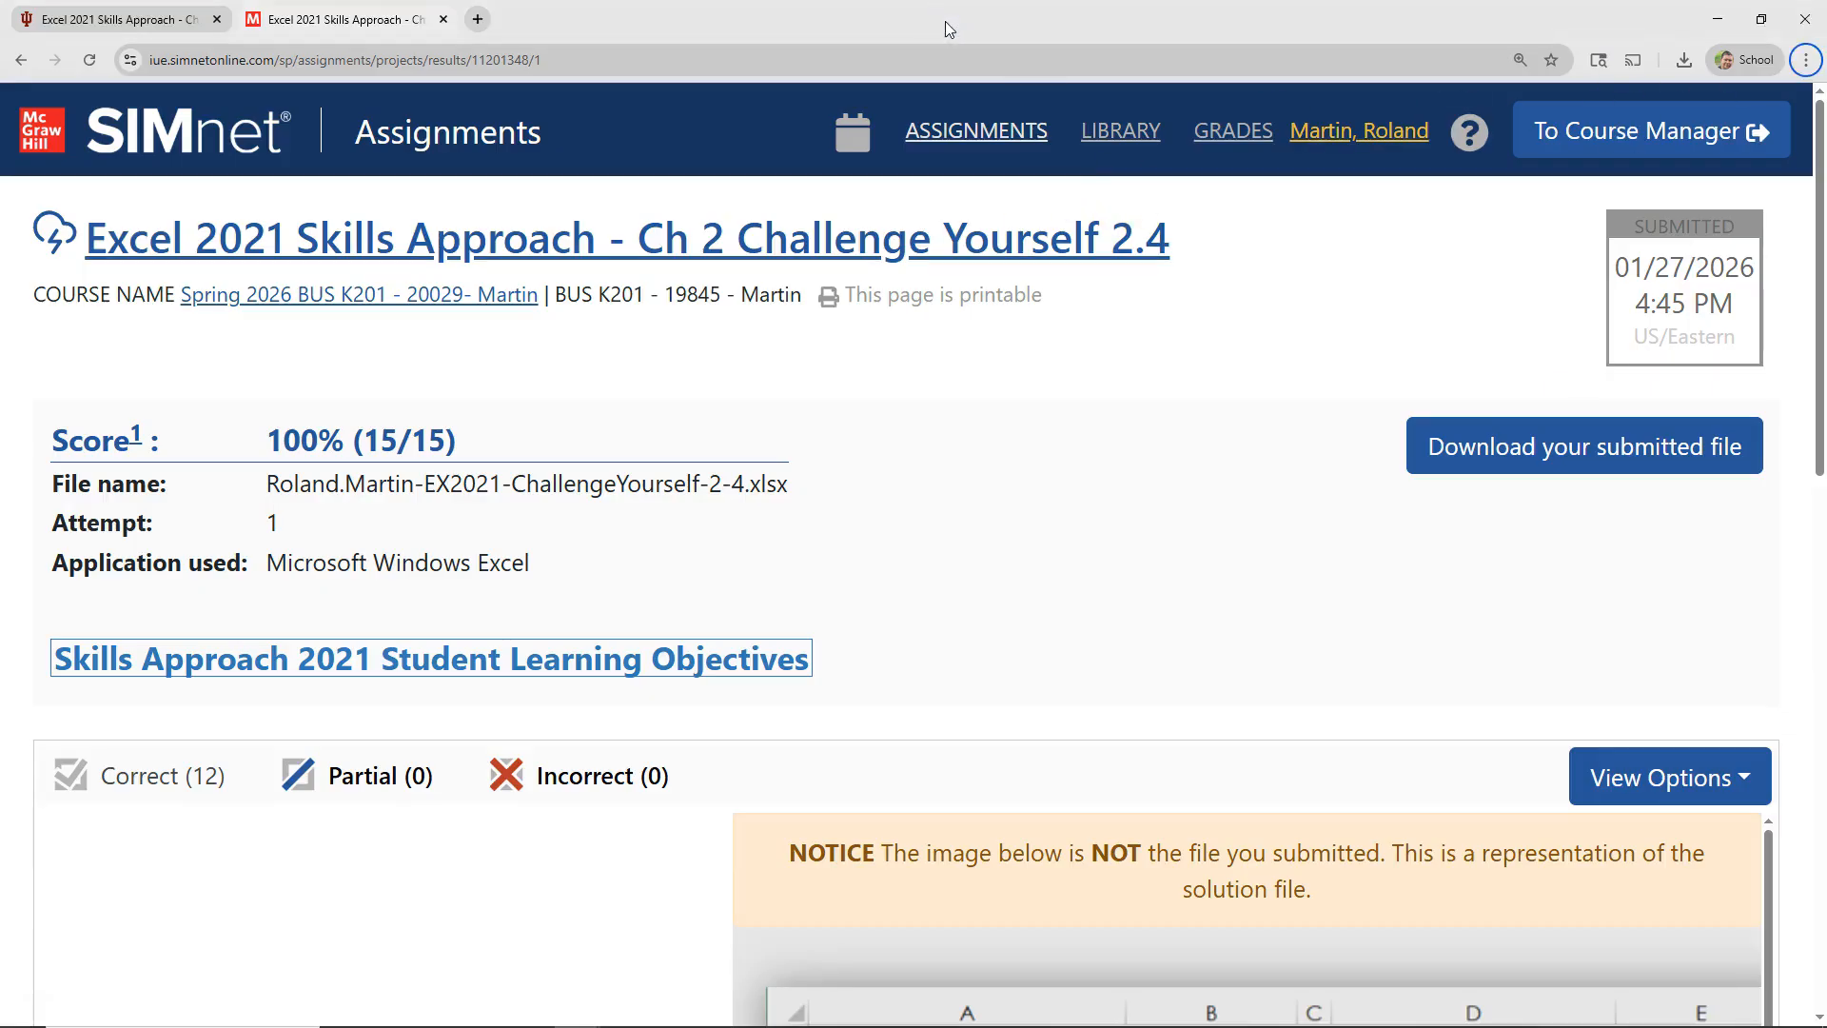
pyautogui.hotkey('ctrl', '-')
pyautogui.hotkey('ctrl', '-')
pyautogui.hotkey('ctrl', '-')
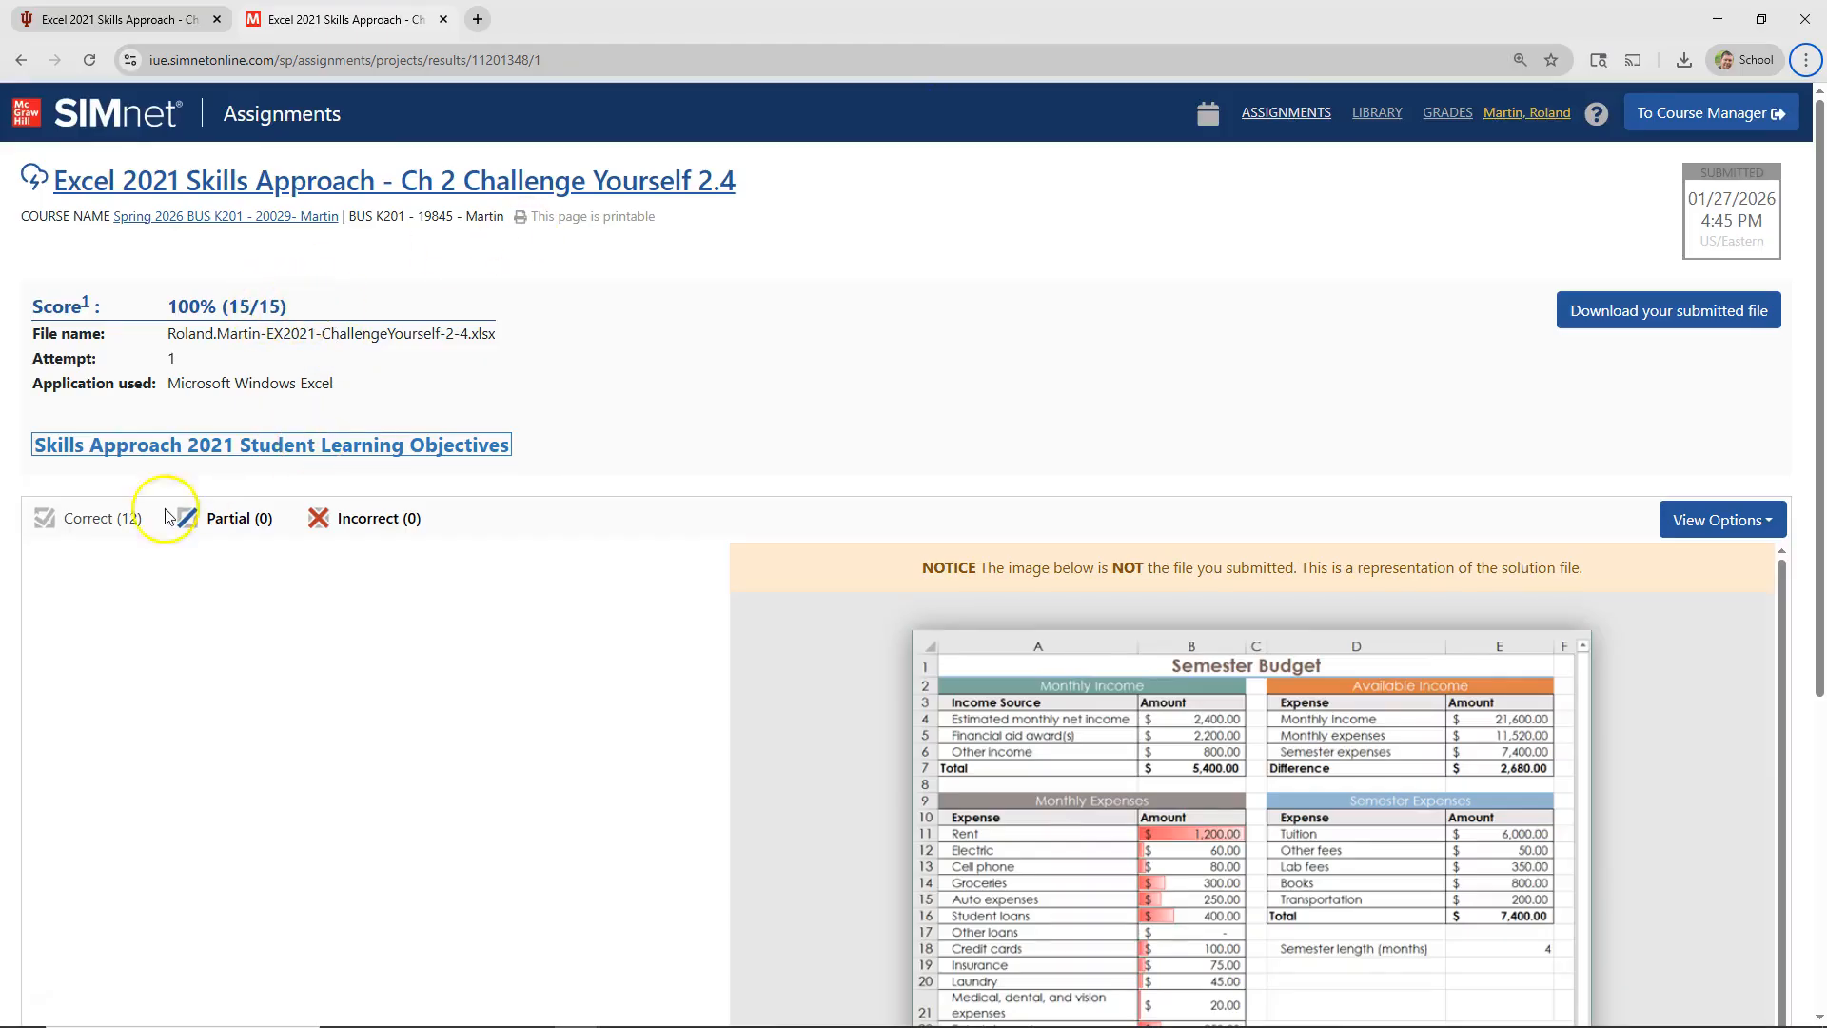
pyautogui.click(235, 510)
pyautogui.click(367, 517)
pyautogui.click(141, 519)
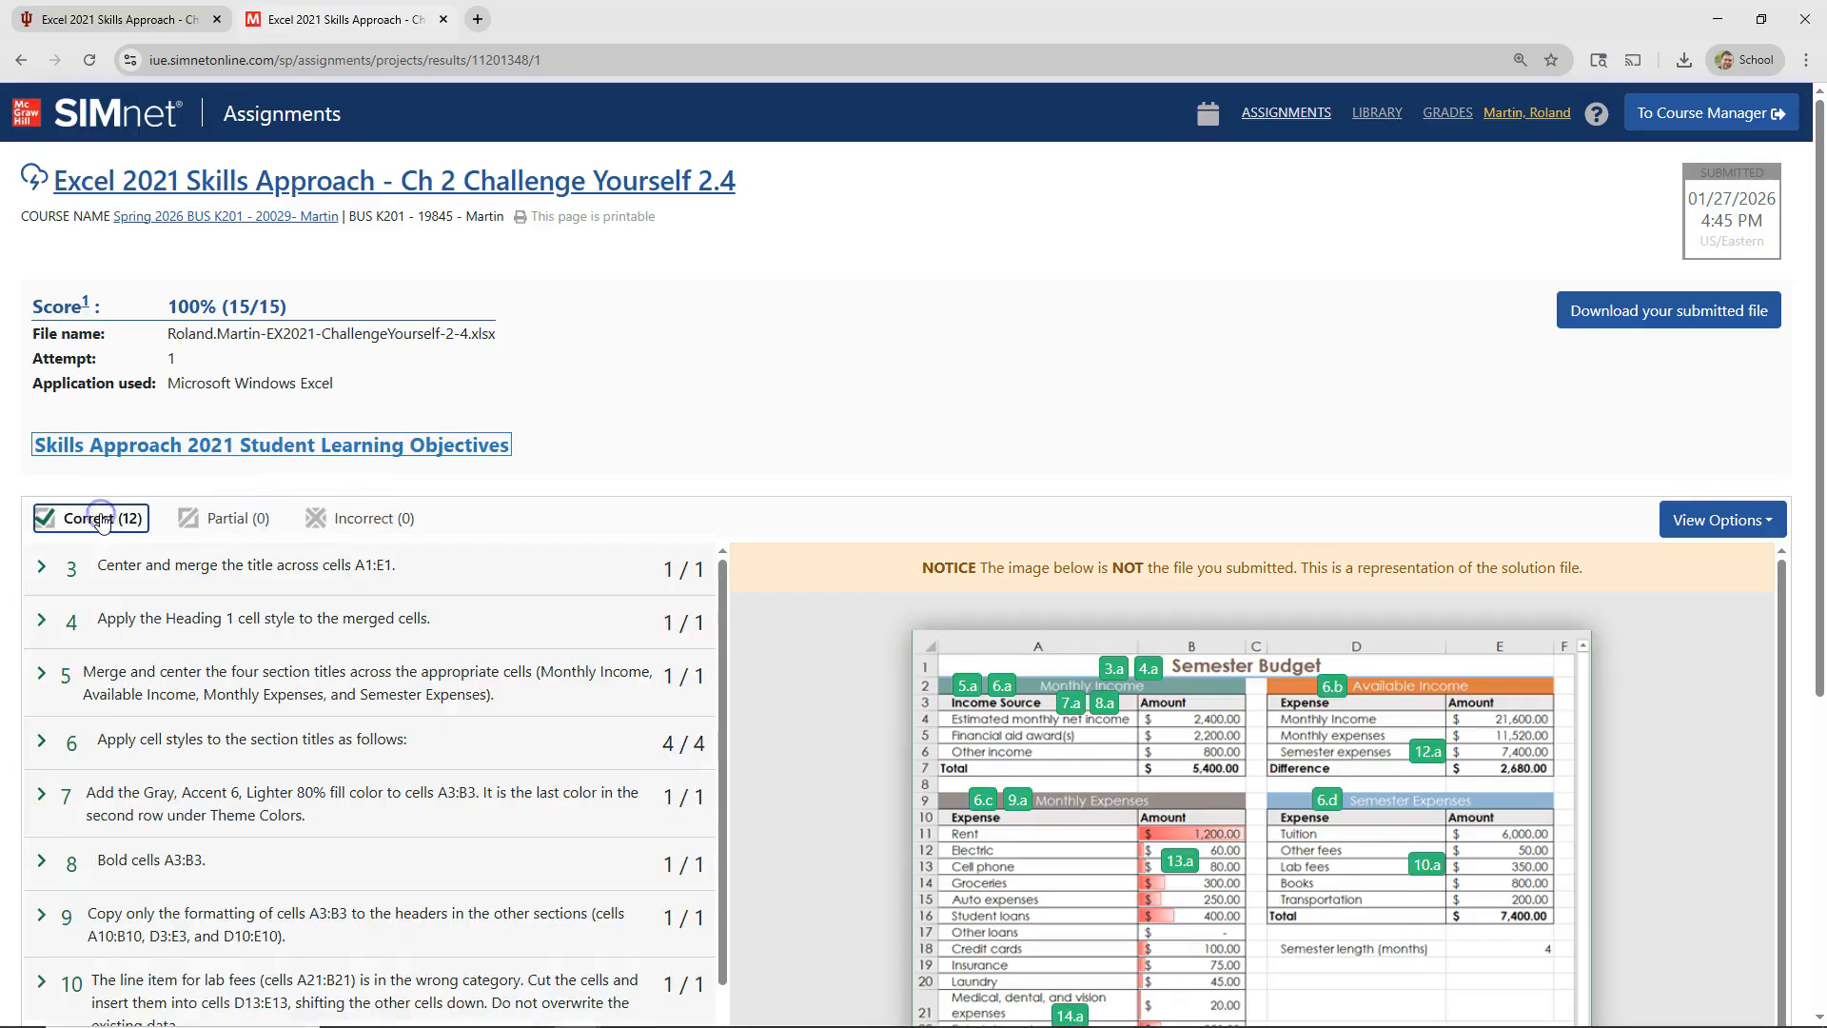
pyautogui.click(40, 567)
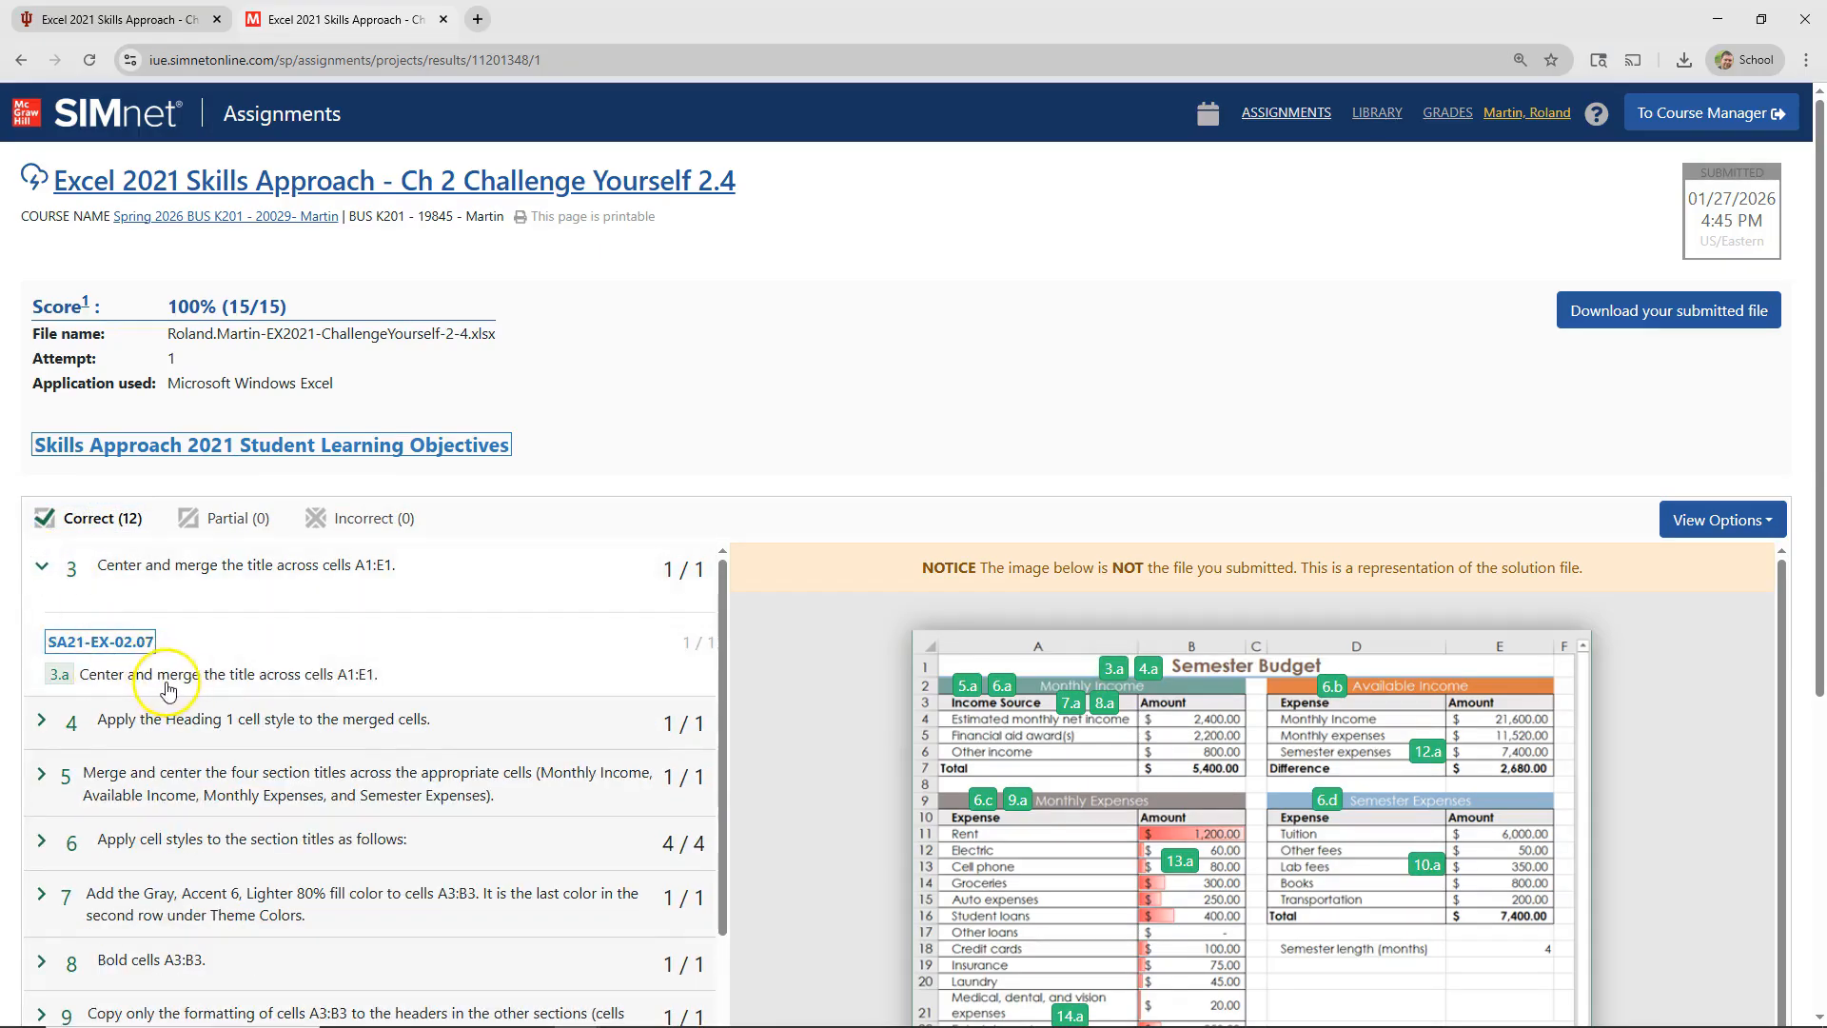